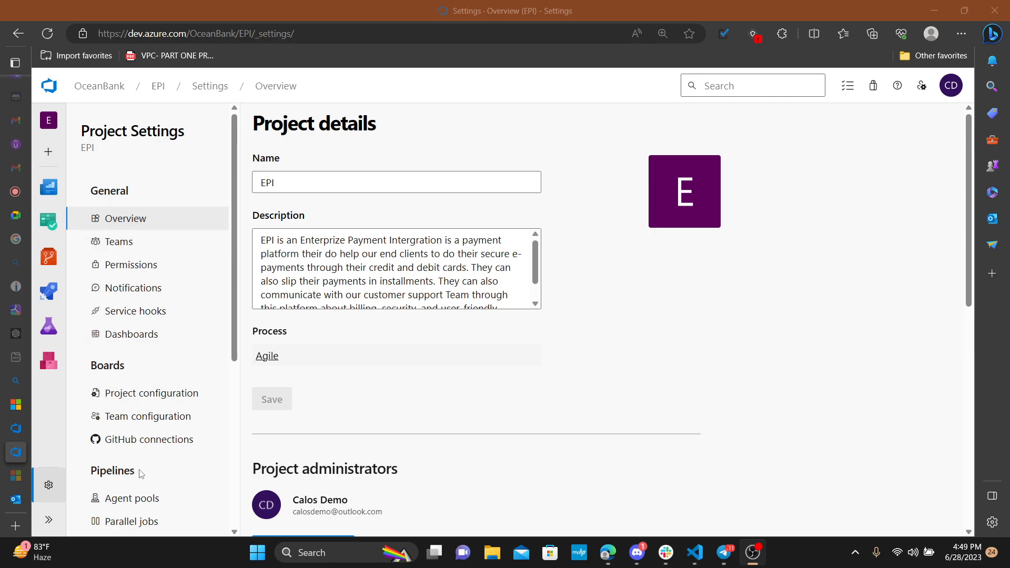
Step: Look through the EPI project's settings categories and expand the project navigation
{"action": "scroll", "coordinate": [158, 442], "scroll_direction": "down", "scroll_amount": 5}
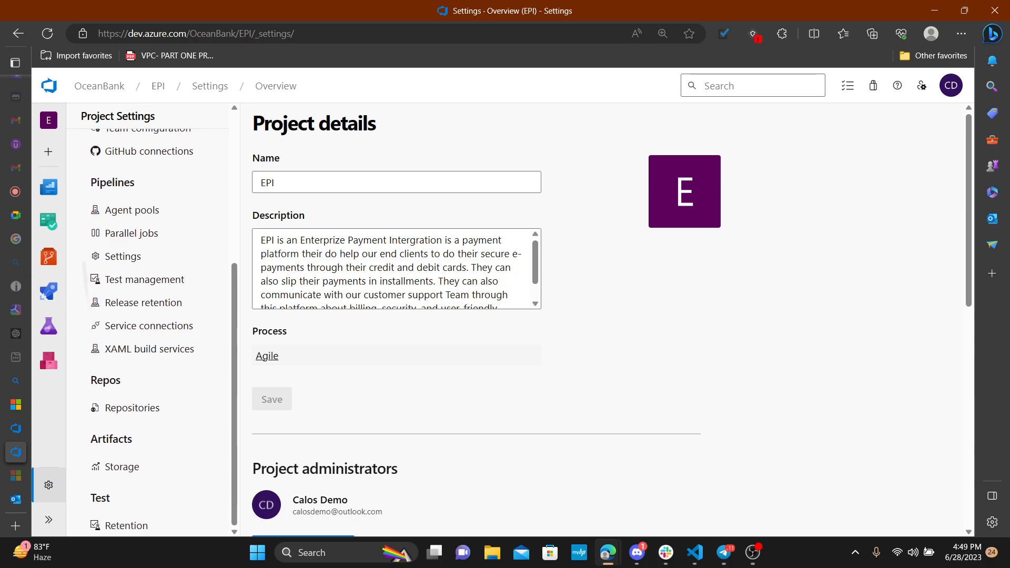
{"action": "scroll", "coordinate": [147, 315], "scroll_direction": "up", "scroll_amount": 5}
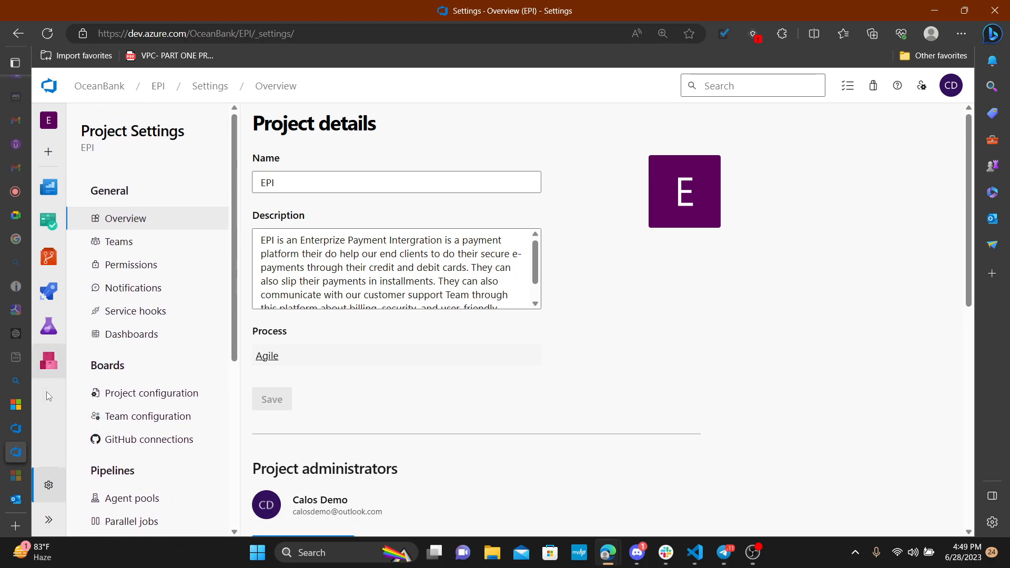
{"action": "left_click", "coordinate": [46, 522]}
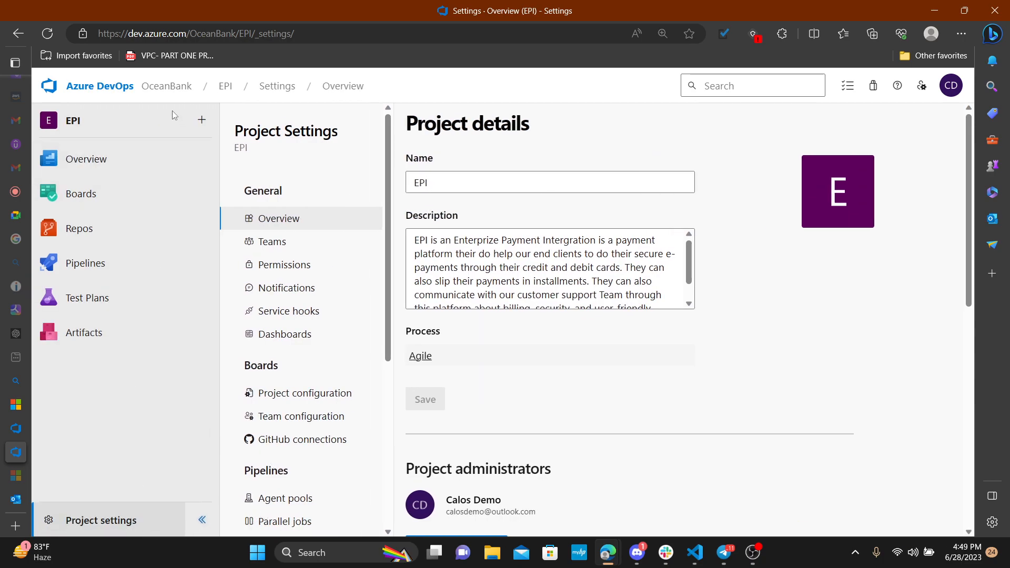
Step: Open the OceanBank organization settings and review the available categories from General to Artifacts
{"action": "left_click", "coordinate": [169, 92]}
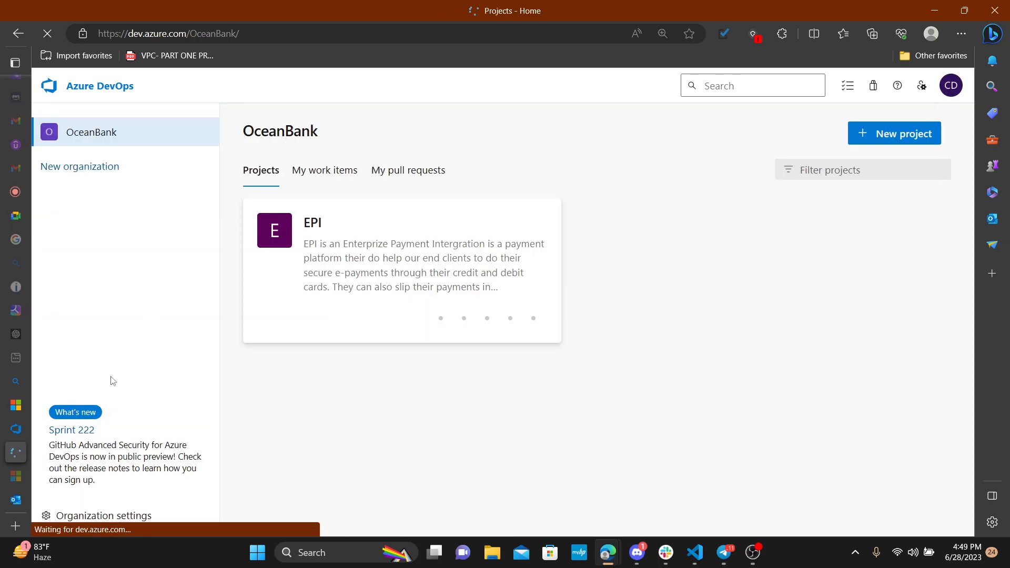
{"action": "left_click", "coordinate": [118, 526]}
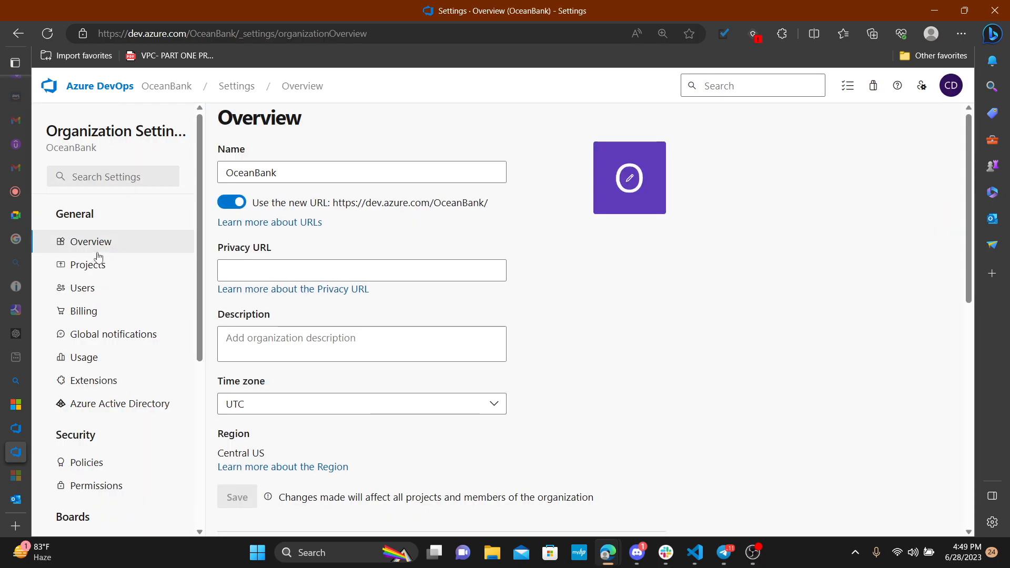
{"action": "scroll", "coordinate": [106, 280], "scroll_direction": "down", "scroll_amount": 1}
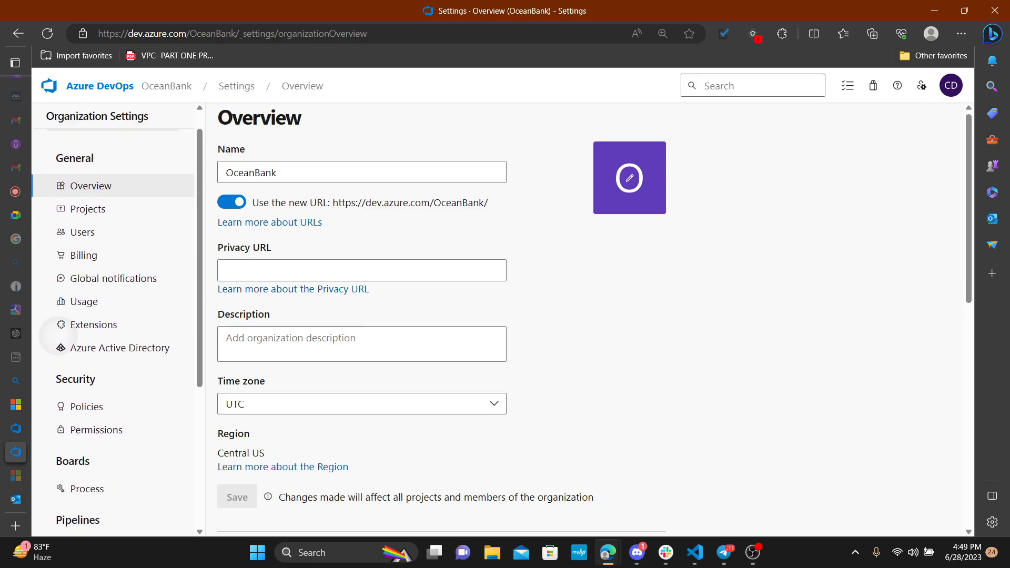
{"action": "scroll", "coordinate": [105, 316], "scroll_direction": "down", "scroll_amount": 1}
{"action": "scroll", "coordinate": [113, 315], "scroll_direction": "down", "scroll_amount": 1}
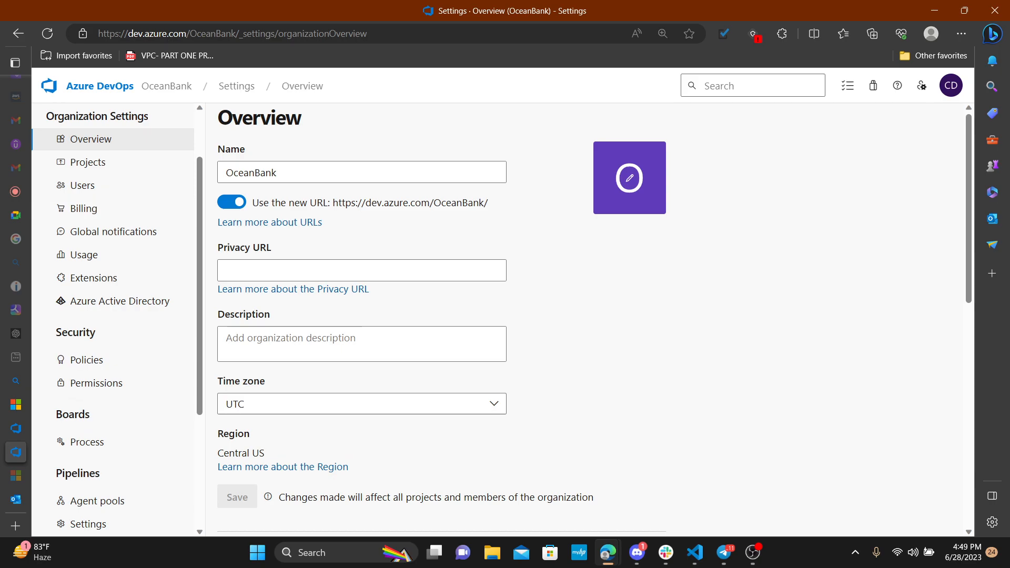
{"action": "scroll", "coordinate": [113, 202], "scroll_direction": "down", "scroll_amount": 1}
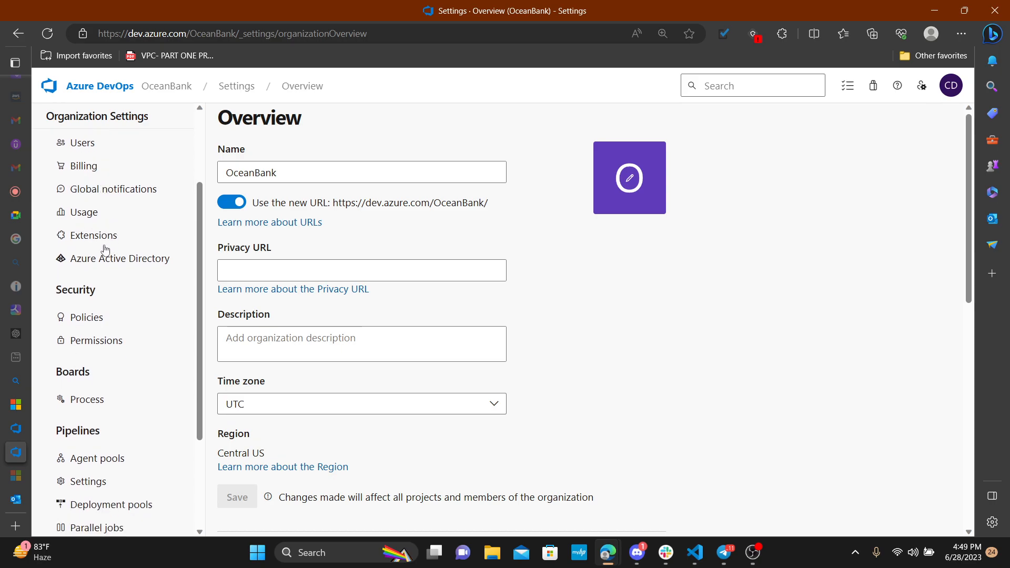
{"action": "scroll", "coordinate": [120, 245], "scroll_direction": "down", "scroll_amount": 3}
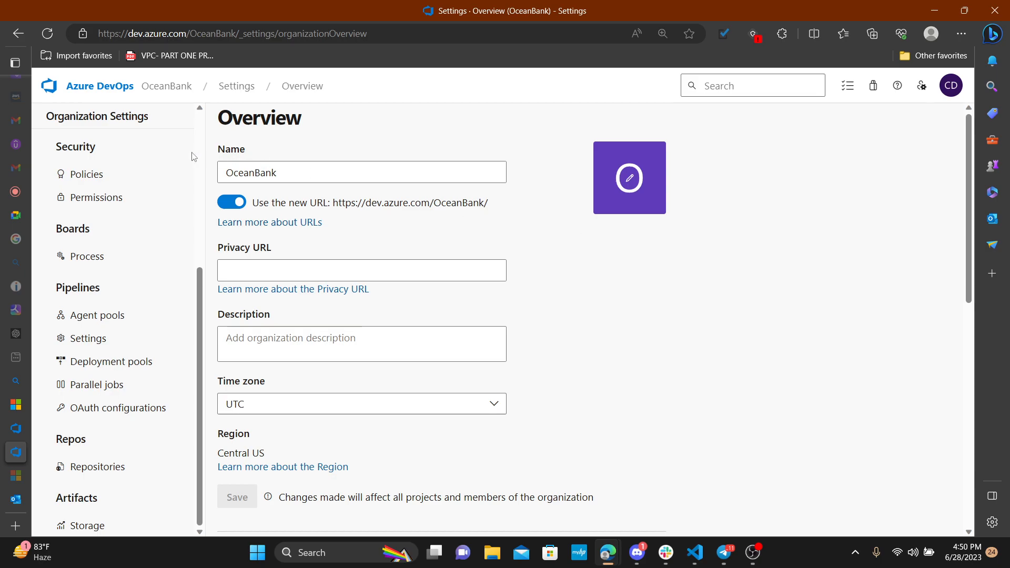
Step: Open the EPI project from the OceanBank organization and examine the services listed beside its summary
{"action": "left_click", "coordinate": [178, 97]}
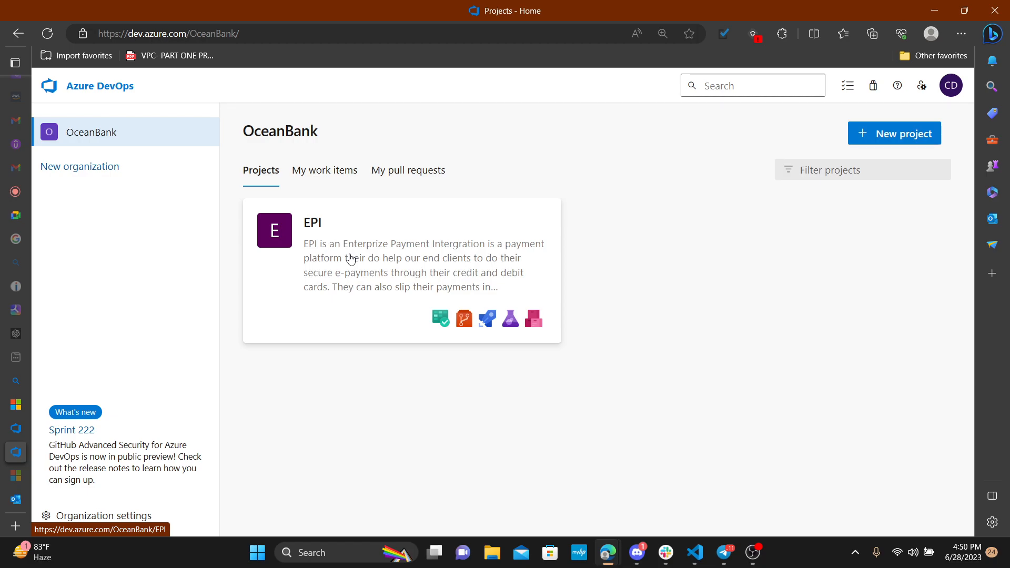
{"action": "left_click", "coordinate": [351, 258]}
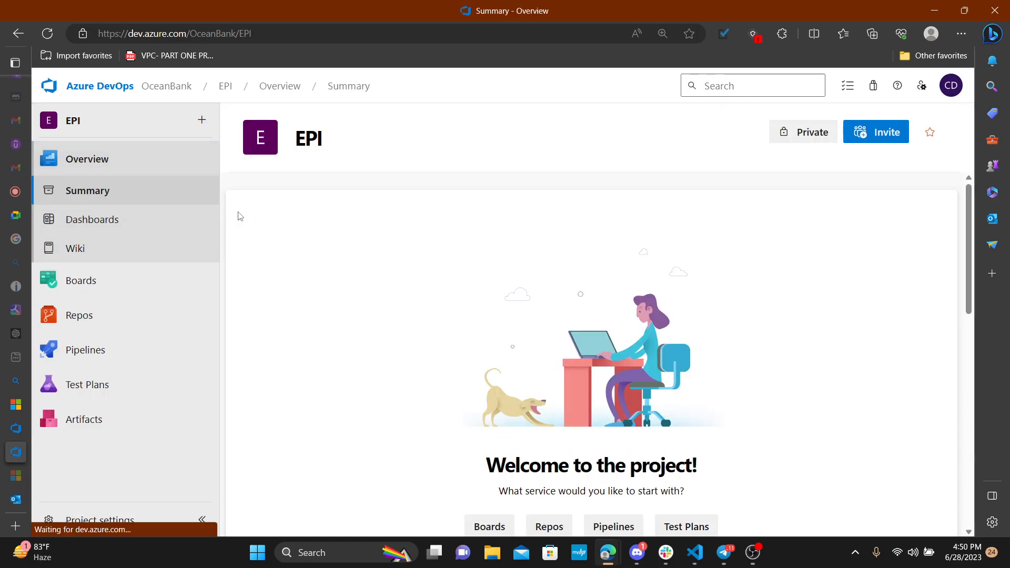
{"action": "scroll", "coordinate": [111, 169], "scroll_direction": "up", "scroll_amount": 3}
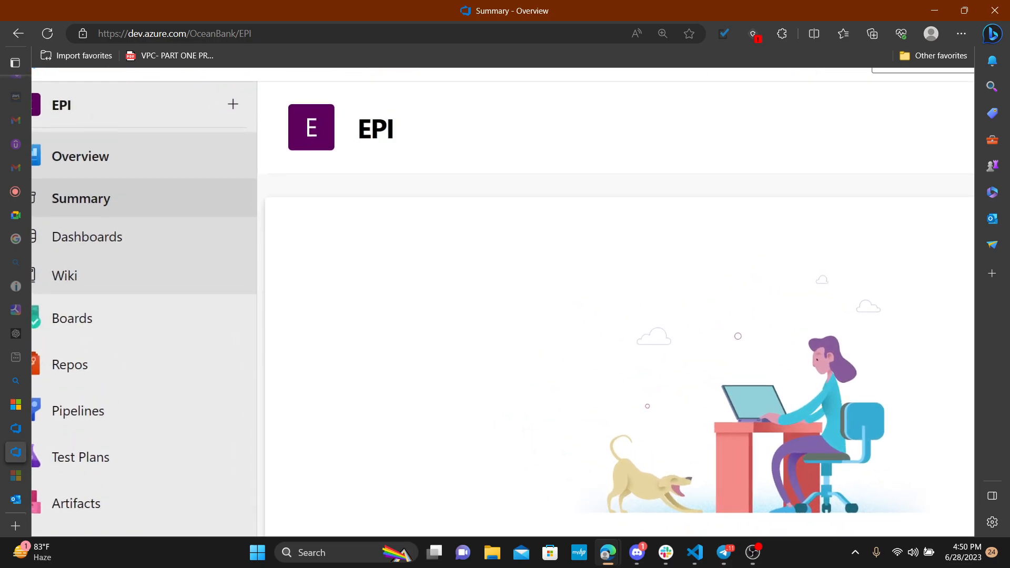
{"action": "scroll", "coordinate": [110, 170], "scroll_direction": "up", "scroll_amount": 1}
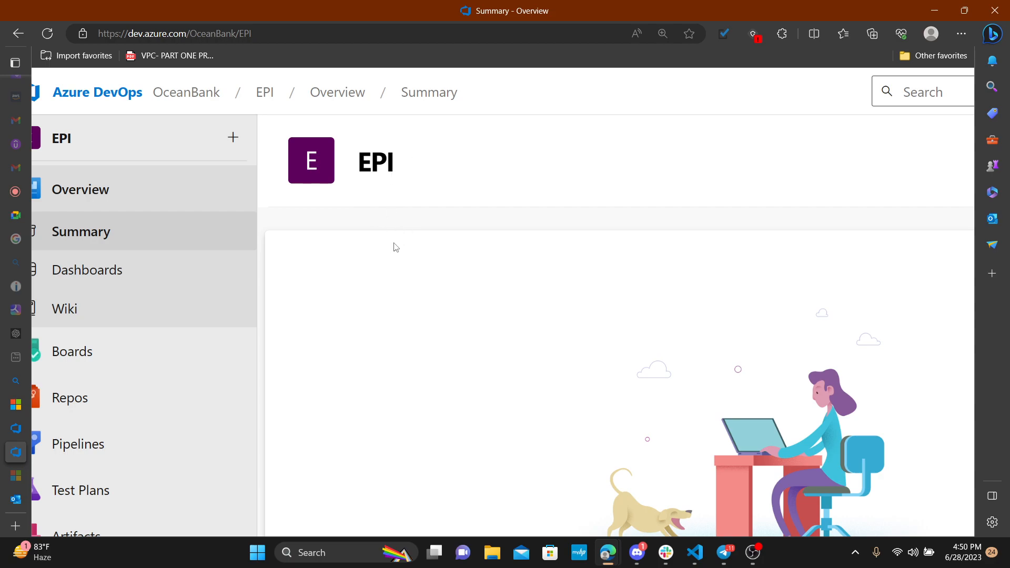
{"action": "scroll", "coordinate": [122, 262], "scroll_direction": "up", "scroll_amount": 1}
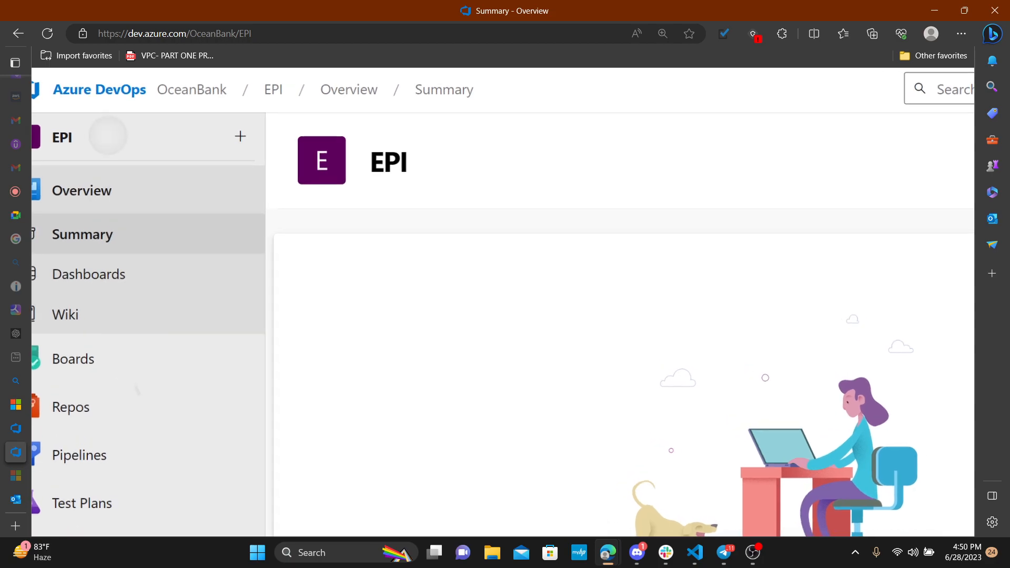
{"action": "scroll", "coordinate": [157, 237], "scroll_direction": "up", "scroll_amount": 2}
{"action": "scroll", "coordinate": [503, 310], "scroll_direction": "left", "scroll_amount": 2}
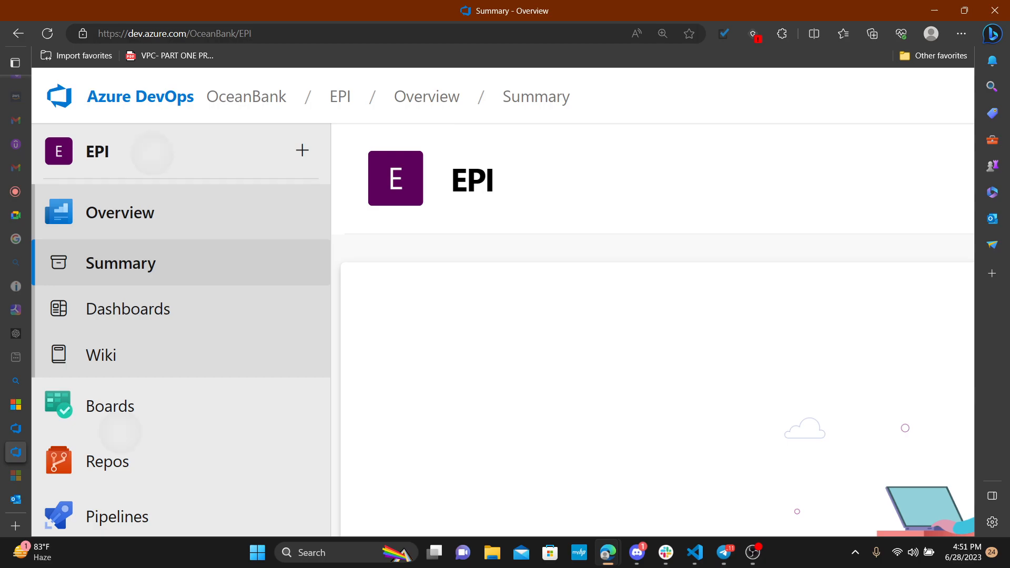
{"action": "scroll", "coordinate": [137, 292], "scroll_direction": "down", "scroll_amount": 5}
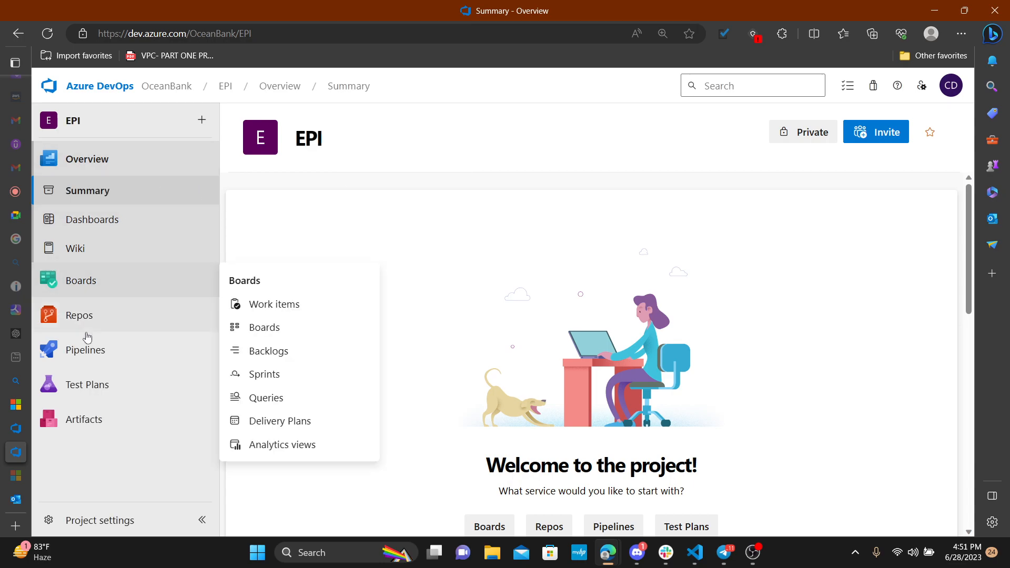
Step: Look through the EPI project's settings categories and open the project's Backlogs page
{"action": "left_click", "coordinate": [100, 521]}
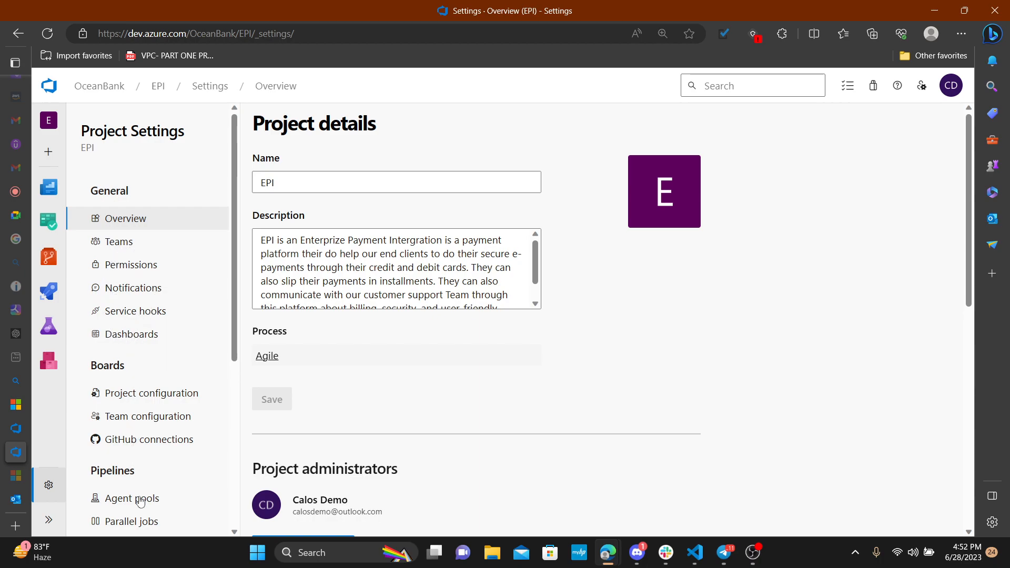
{"action": "scroll", "coordinate": [178, 508], "scroll_direction": "down", "scroll_amount": 5}
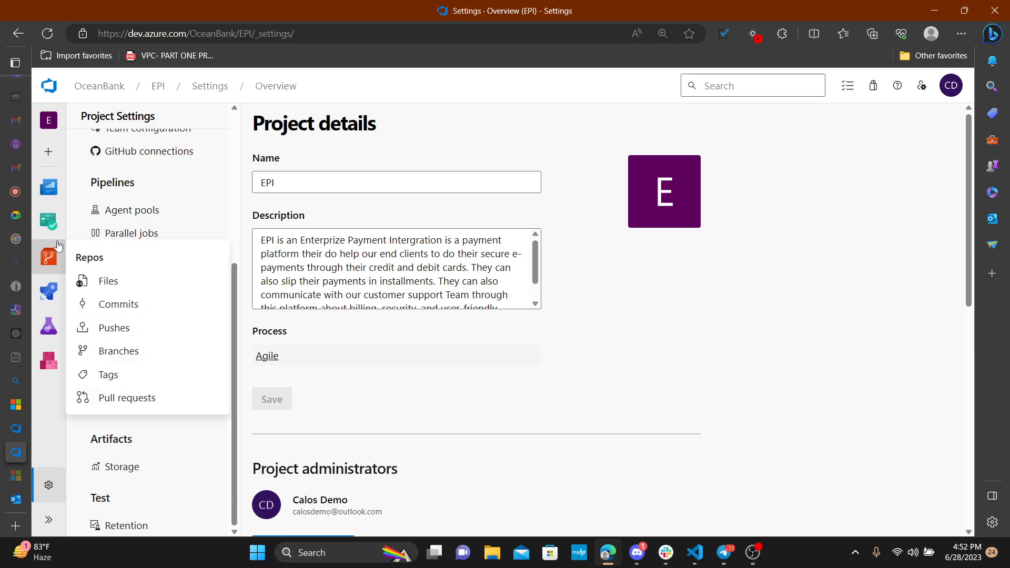
{"action": "mouse_move", "coordinate": [56, 229]}
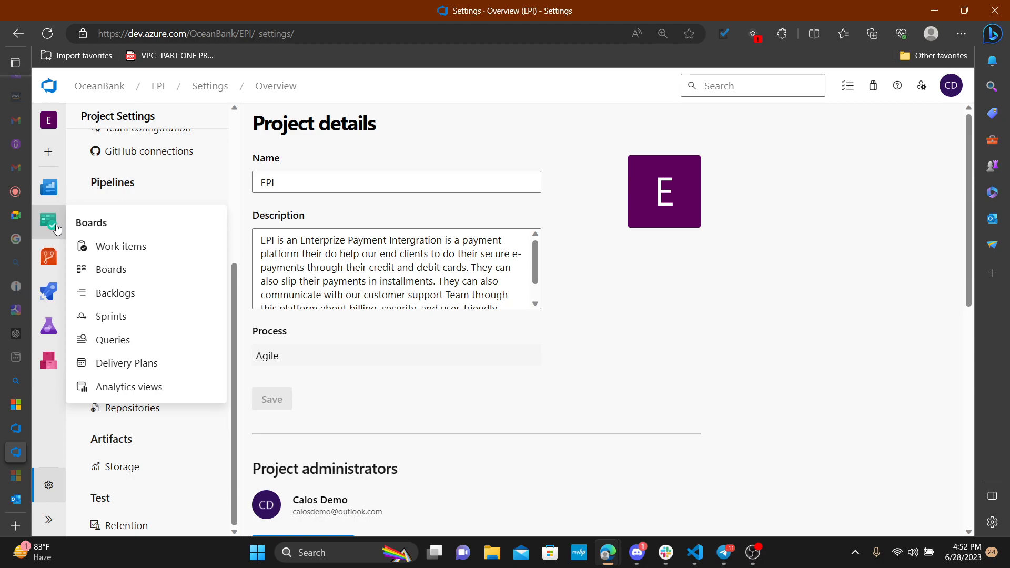
{"action": "left_click", "coordinate": [146, 299]}
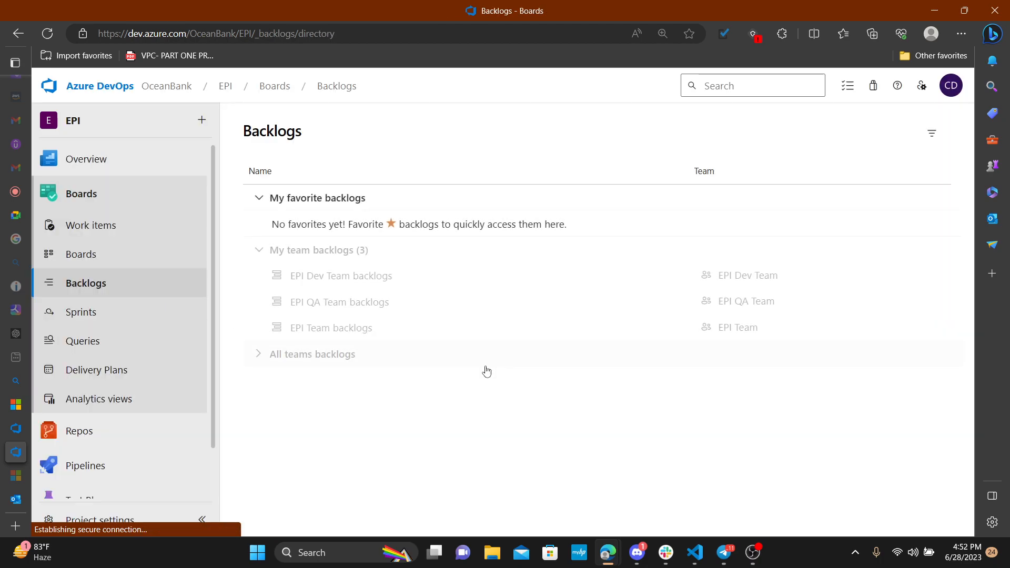
Step: Return to the EPI project settings, review the Boards options and open the Work items page
{"action": "left_click", "coordinate": [107, 519]}
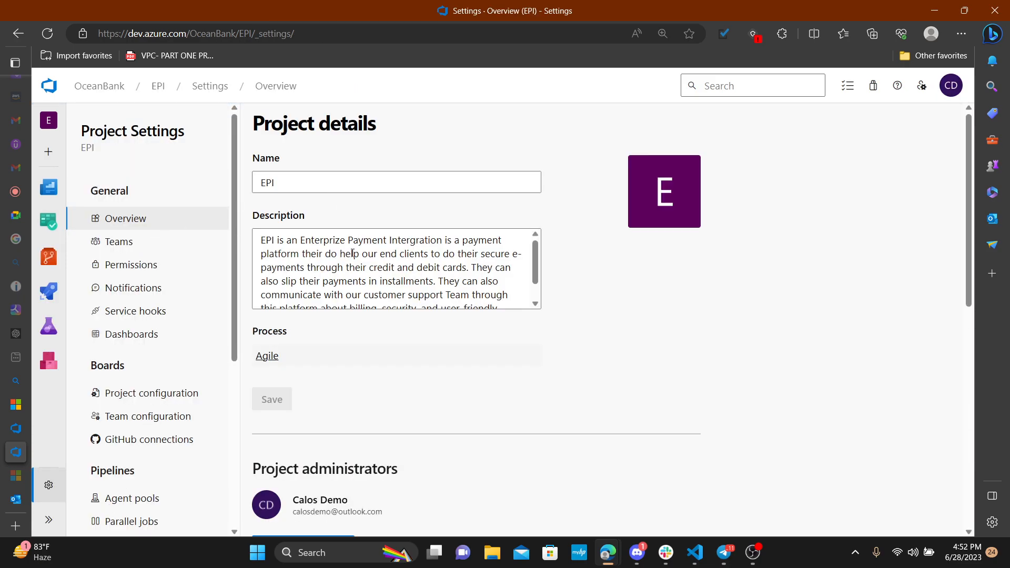
{"action": "scroll", "coordinate": [91, 254], "scroll_direction": "up", "scroll_amount": 5}
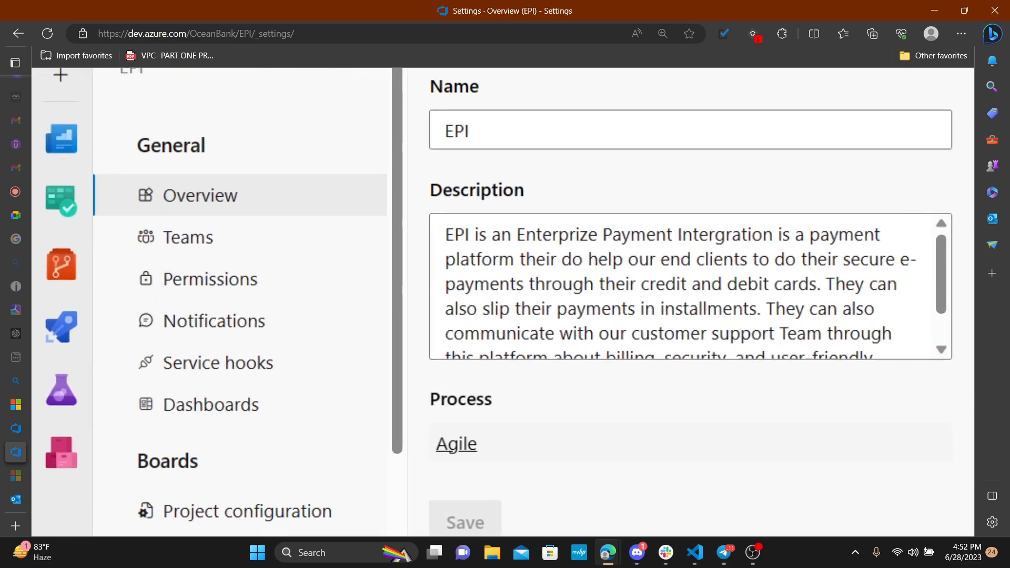
{"action": "scroll", "coordinate": [62, 190], "scroll_direction": "up", "scroll_amount": 3}
{"action": "mouse_move", "coordinate": [81, 356]}
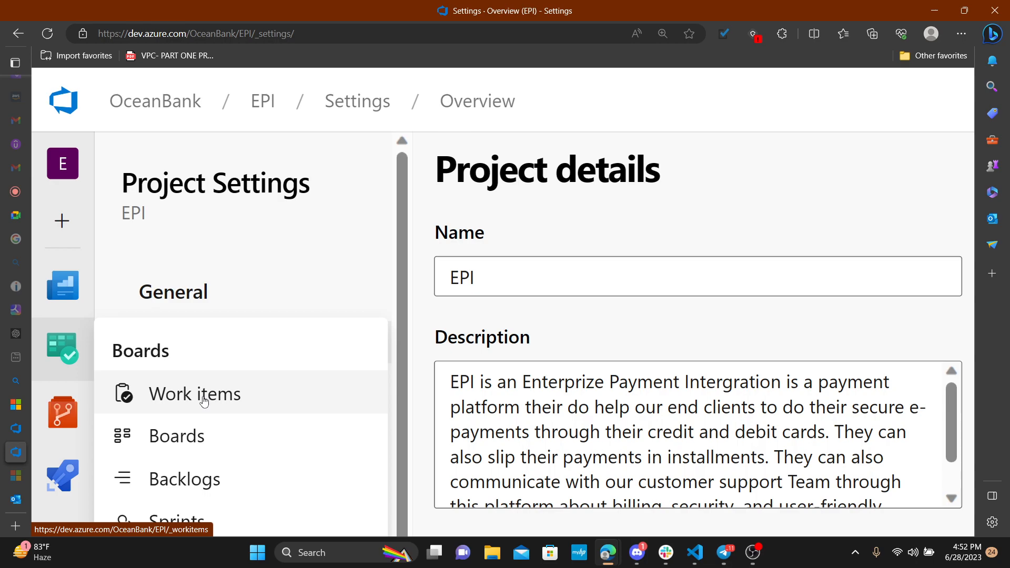
{"action": "key", "text": "ctrl+minus"}
{"action": "key", "text": "ctrl+minus"}
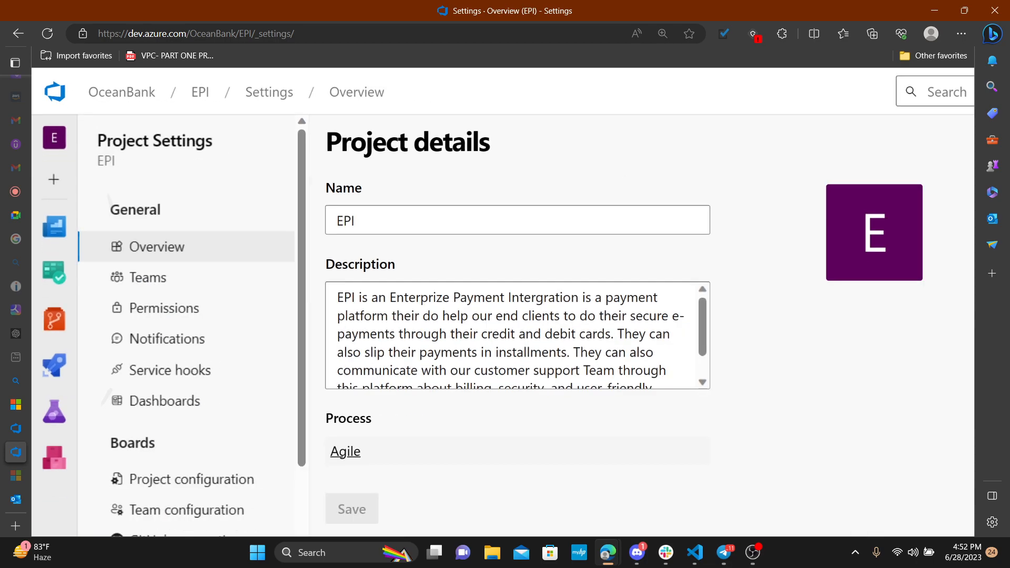
{"action": "mouse_move", "coordinate": [49, 280]}
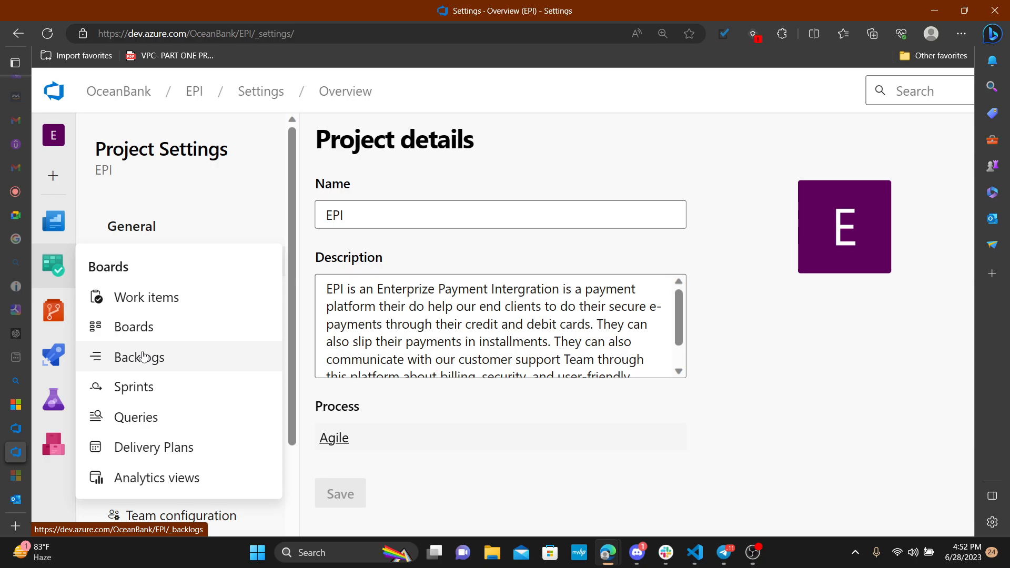
{"action": "left_click", "coordinate": [152, 298]}
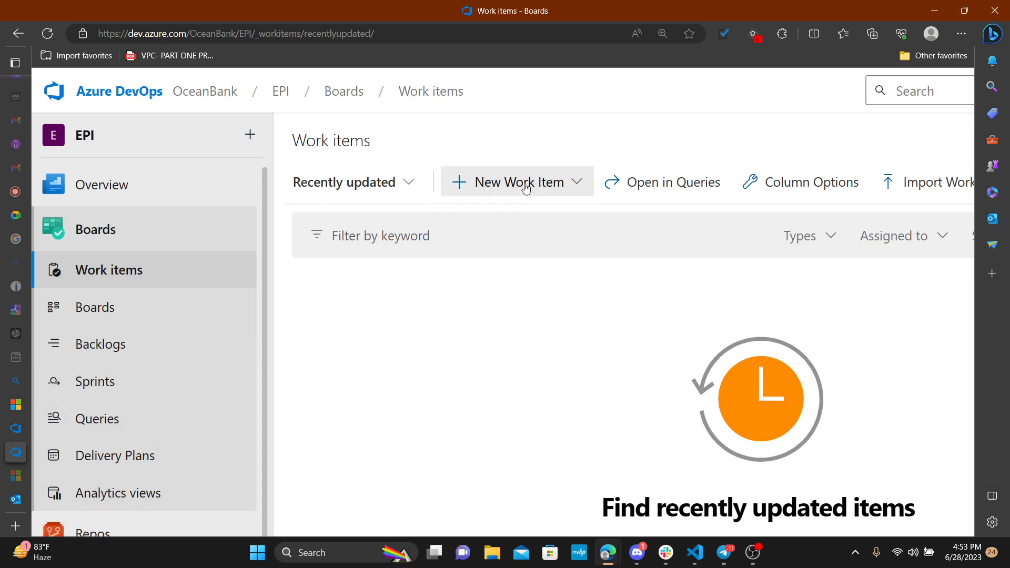
Step: Create a new work item of type Epic in the EPI project
{"action": "scroll", "coordinate": [329, 227], "scroll_direction": "up", "scroll_amount": 3}
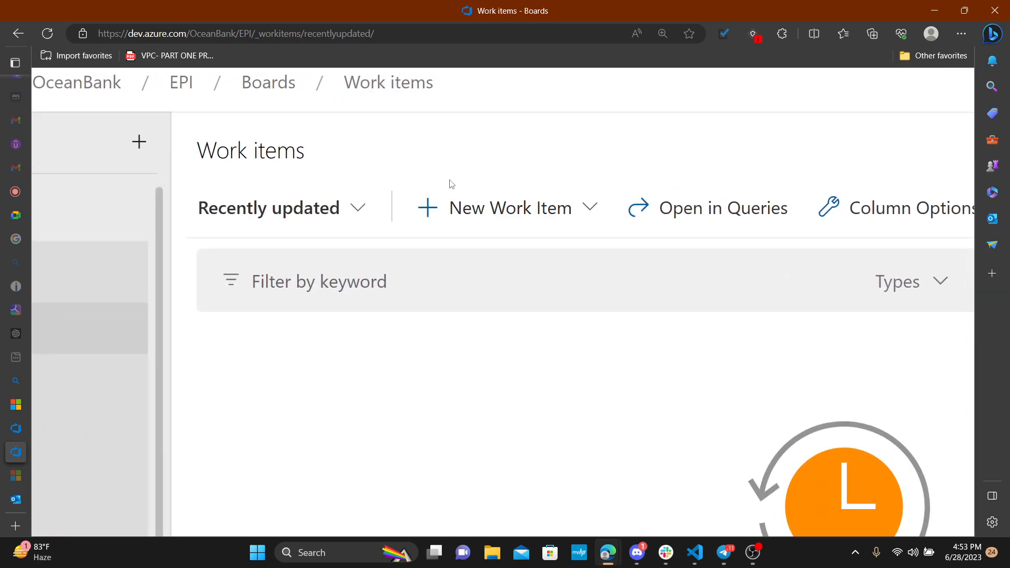
{"action": "left_click", "coordinate": [492, 216]}
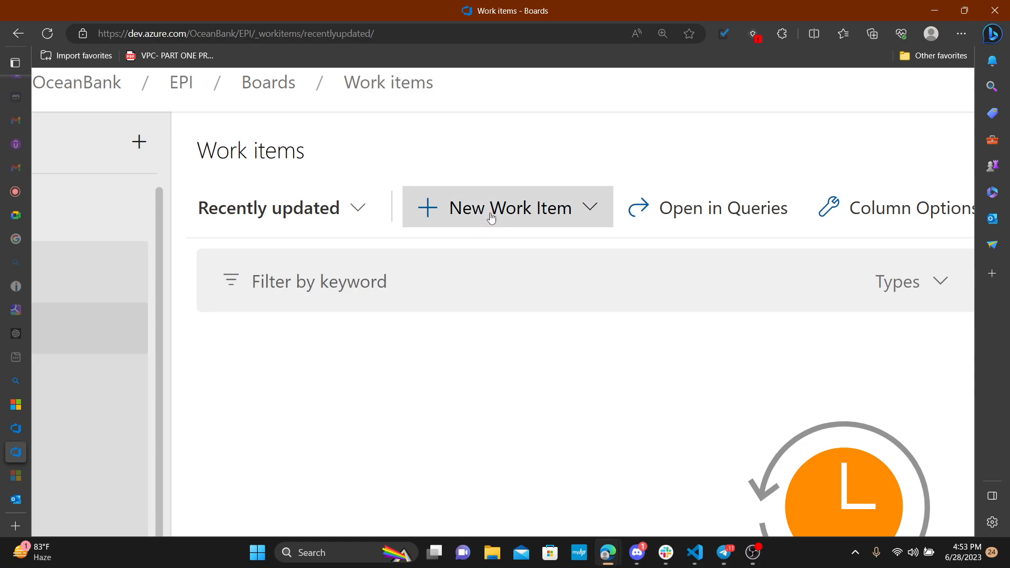
{"action": "scroll", "coordinate": [552, 268], "scroll_direction": "down", "scroll_amount": 1}
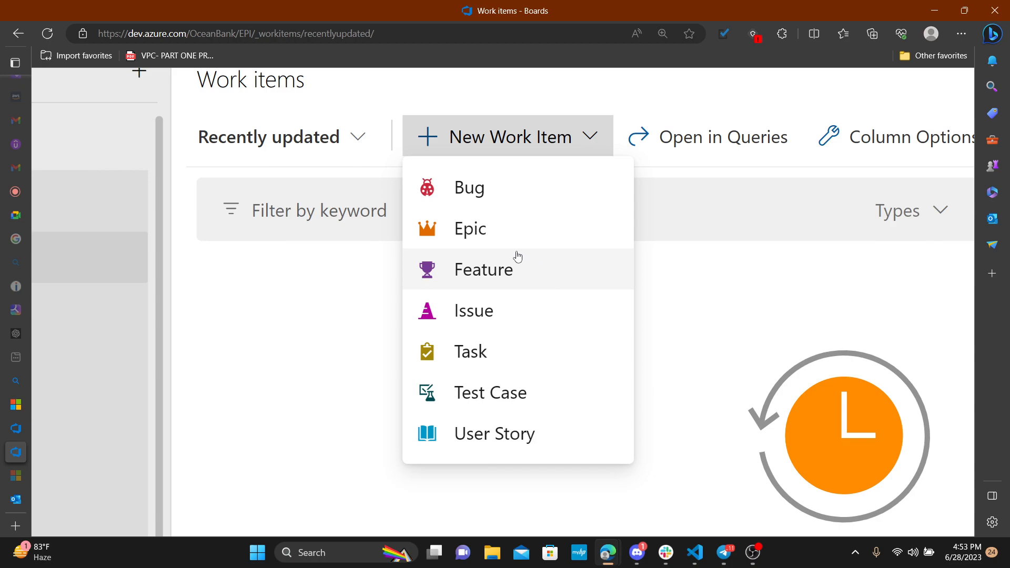
{"action": "left_click", "coordinate": [473, 233]}
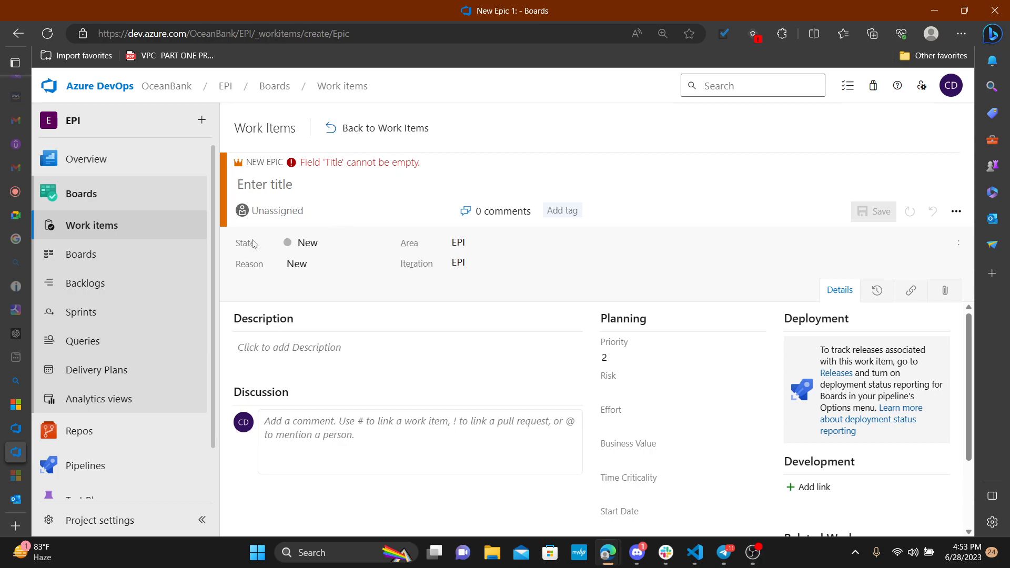
Step: Title the new epic "Payment Processing and Security Enhancements:"
{"action": "left_click", "coordinate": [278, 194]}
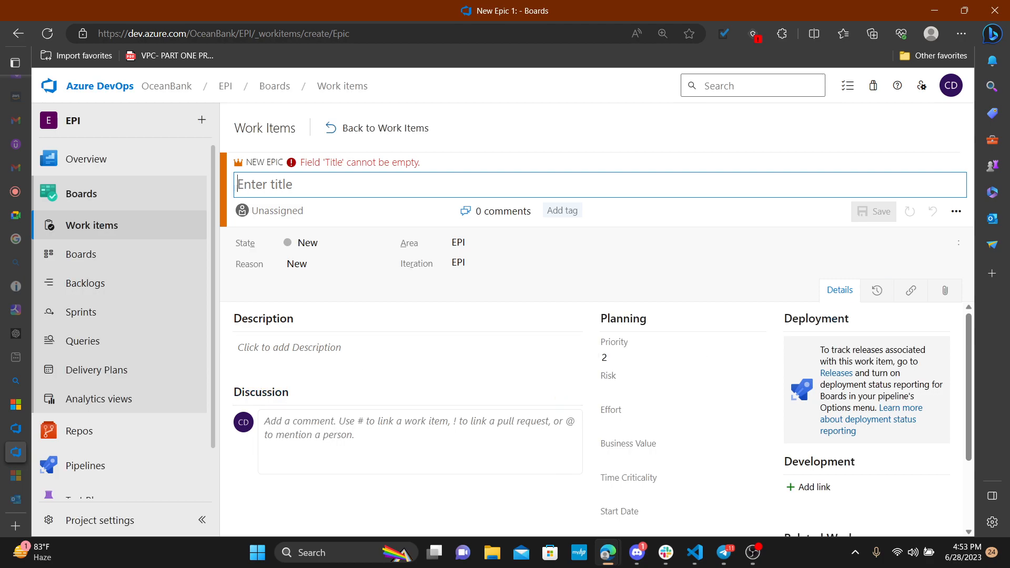
{"action": "scroll", "coordinate": [128, 255], "scroll_direction": "up", "scroll_amount": 3}
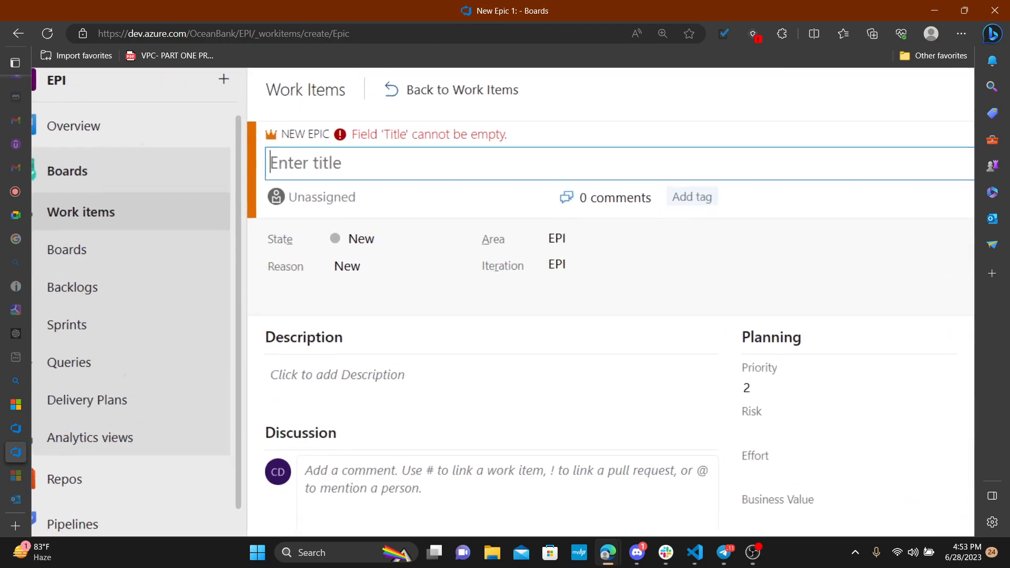
{"action": "scroll", "coordinate": [152, 349], "scroll_direction": "up", "scroll_amount": 1}
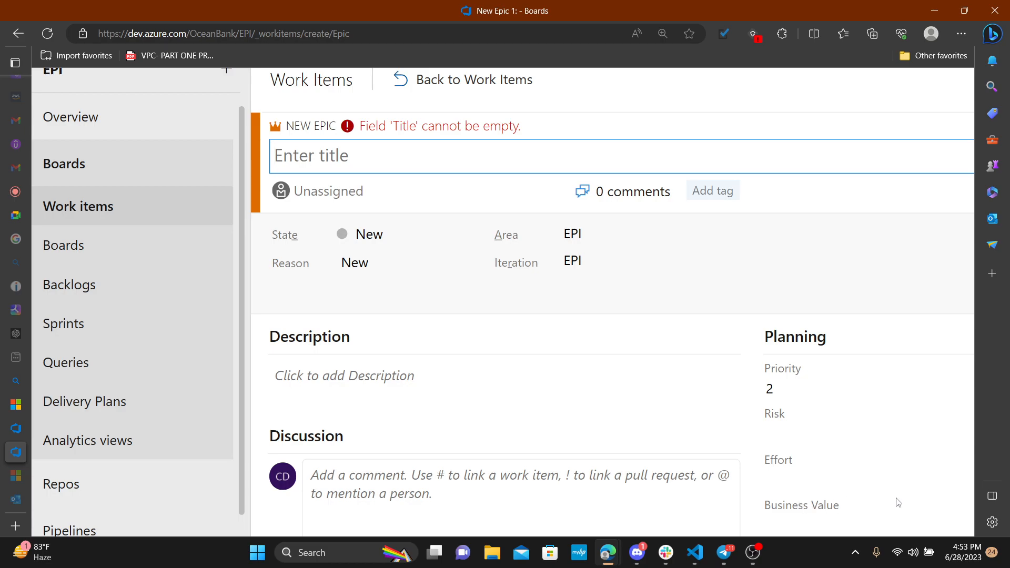
{"action": "mouse_move", "coordinate": [616, 562]}
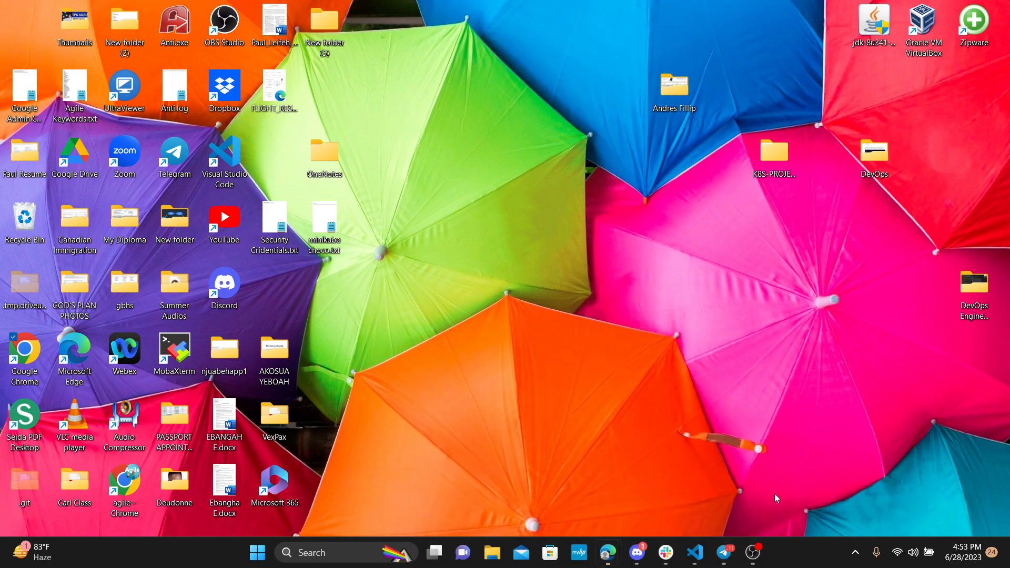
{"action": "left_click", "coordinate": [774, 493]}
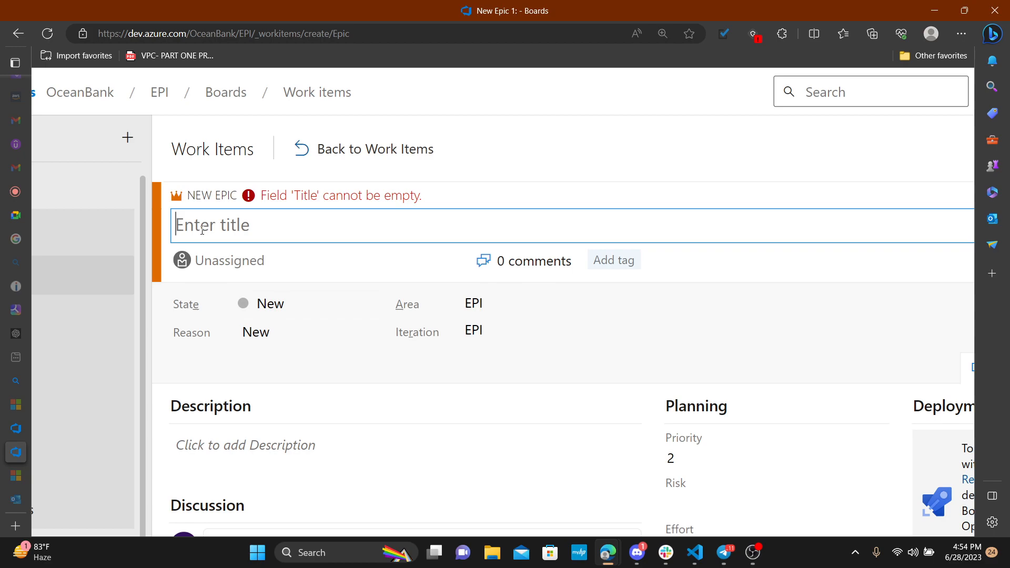
{"action": "type", "text": "Payment Processing and Security Enhancements:"}
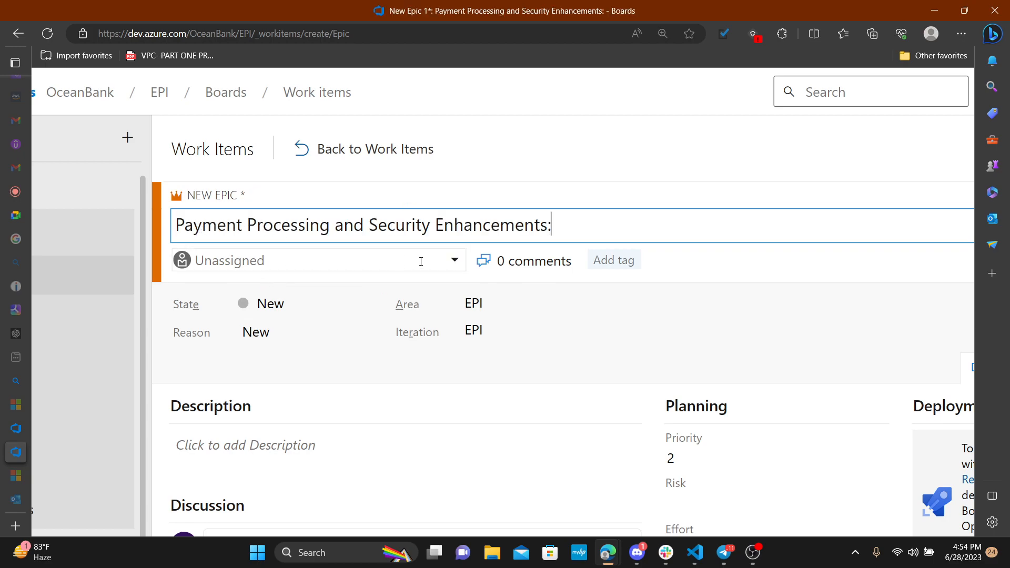
Step: Fill in the epic's description with the paragraph on improving payment processing capabilities and enhancing security measures within the EPI platform
{"action": "scroll", "coordinate": [480, 264], "scroll_direction": "down", "scroll_amount": 2}
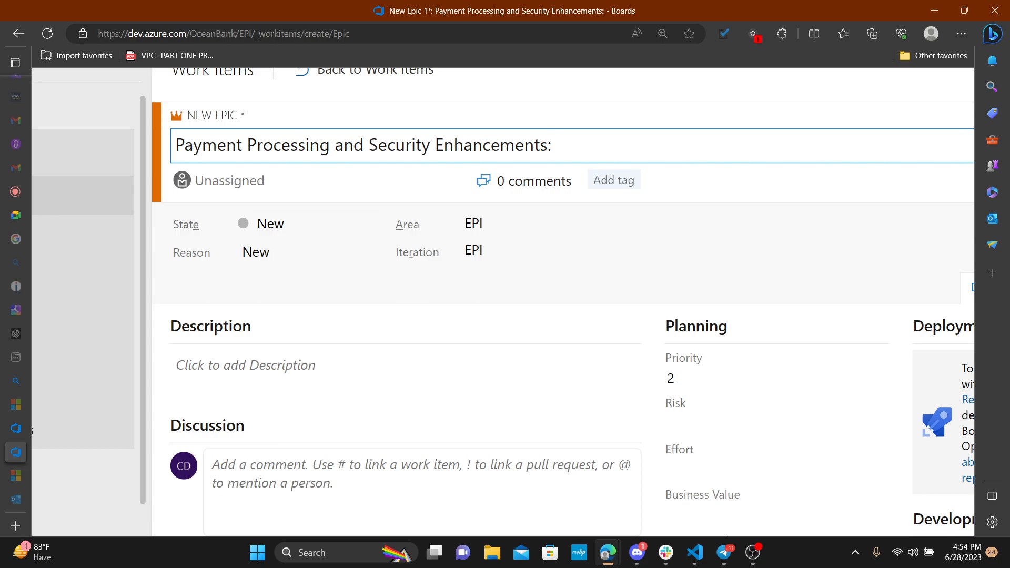
{"action": "key", "text": "alt+Tab"}
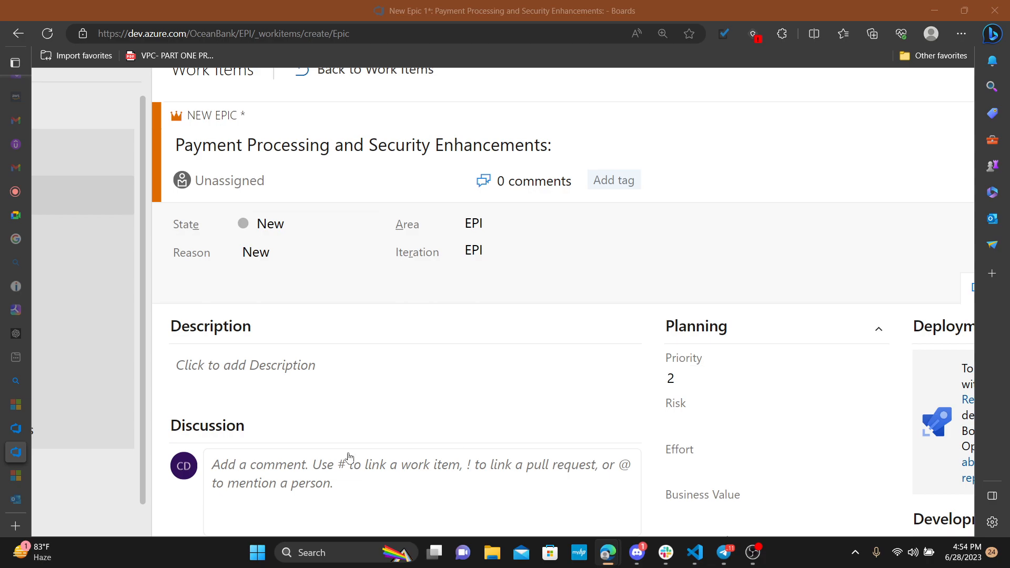
{"action": "left_click", "coordinate": [224, 375]}
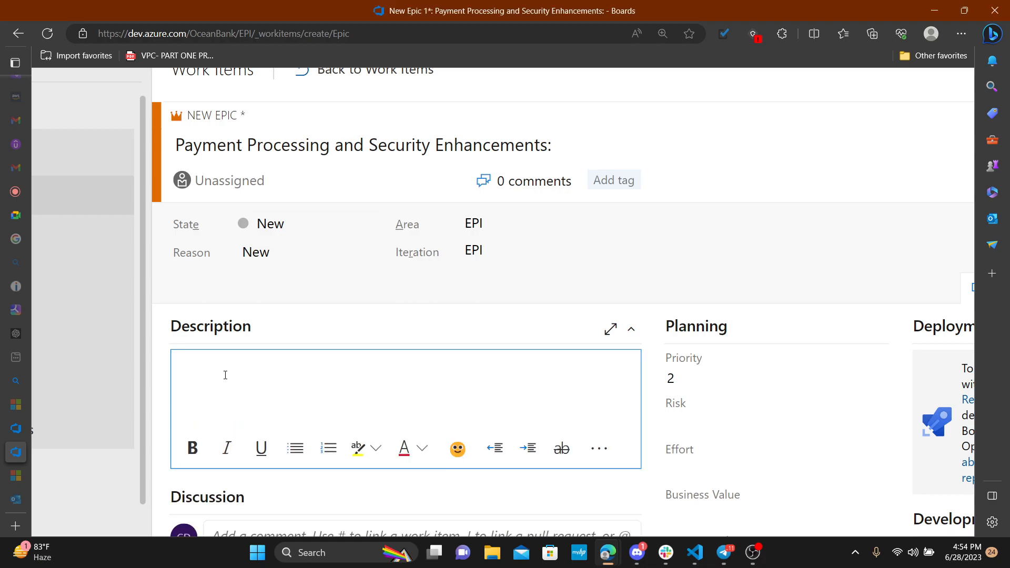
{"action": "type", "text": "This epic focuses on improving the payment processing capabilities and enhancing the security measures within the EPI platform. It involves implementing robust encryption and authentication mechanisms to ensure secure credit and debit card transactions. Additionally, it includes integrating with trusted payment gateways and financial institutions to provide seamless and reliable payment processing services."}
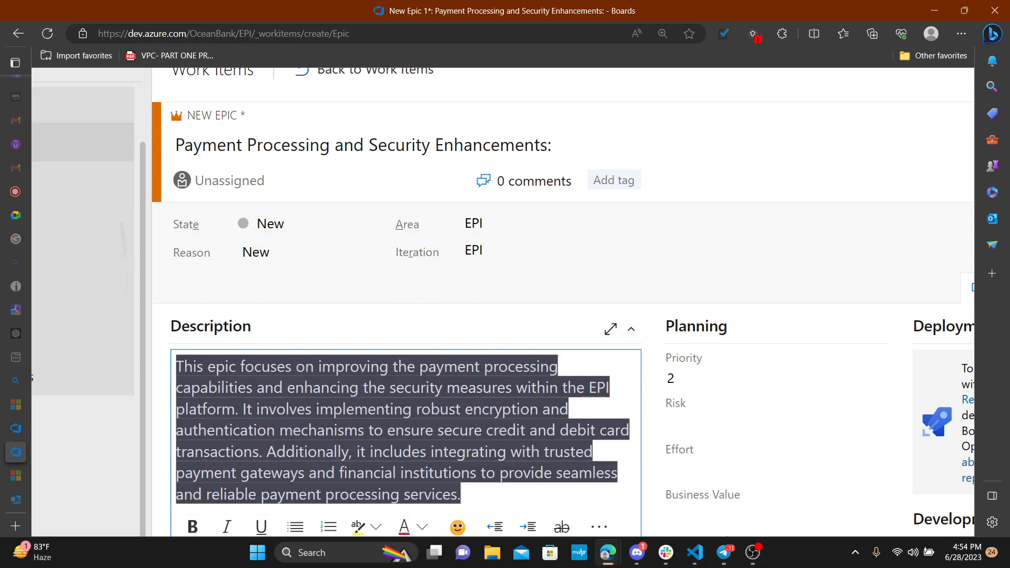
Step: Clear the formatting of the entire description text in the epic
{"action": "scroll", "coordinate": [225, 375], "scroll_direction": "down", "scroll_amount": 2}
{"action": "scroll", "coordinate": [405, 394], "scroll_direction": "up", "scroll_amount": 1}
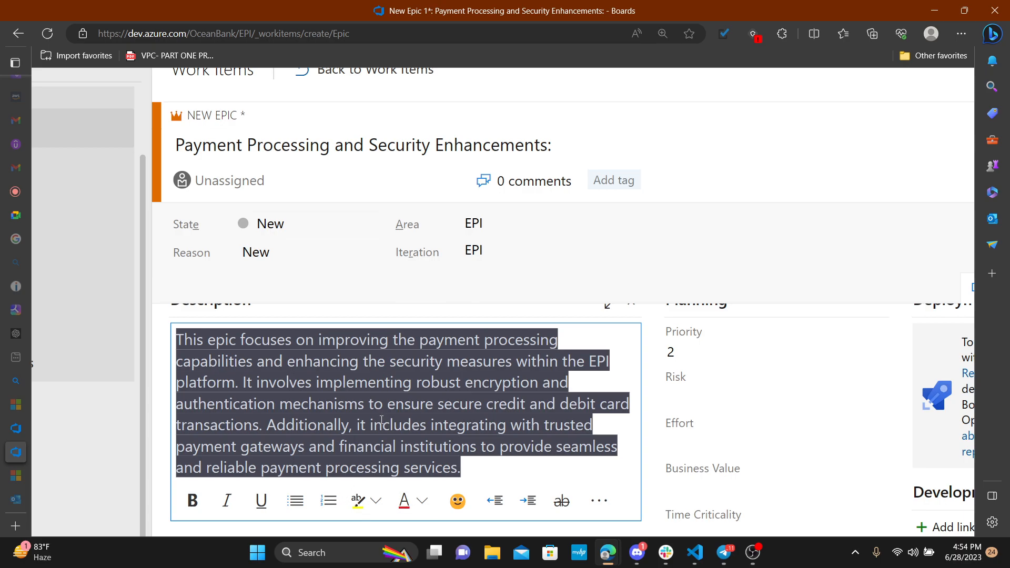
{"action": "key", "text": "ctrl+a"}
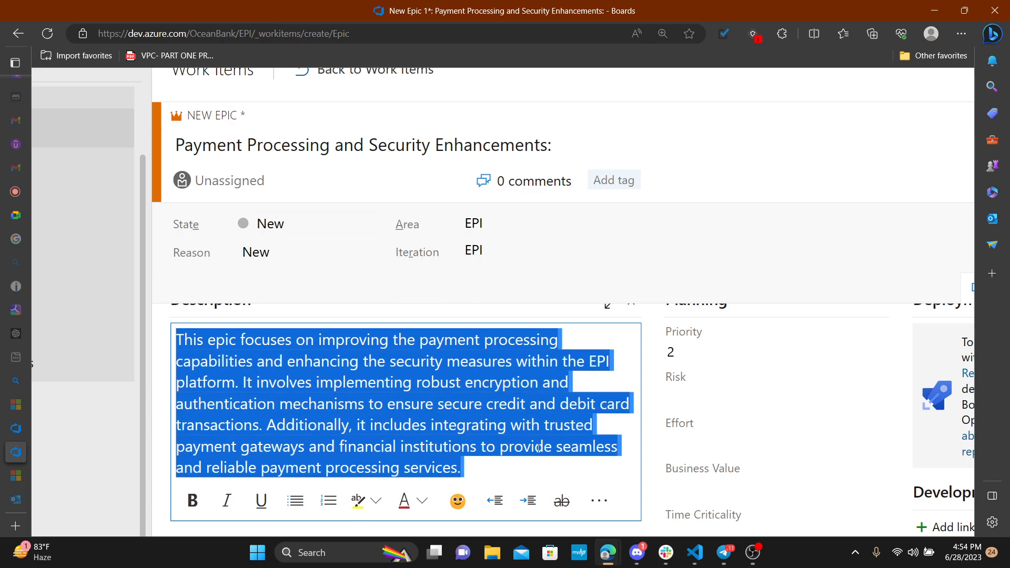
{"action": "left_click", "coordinate": [603, 506]}
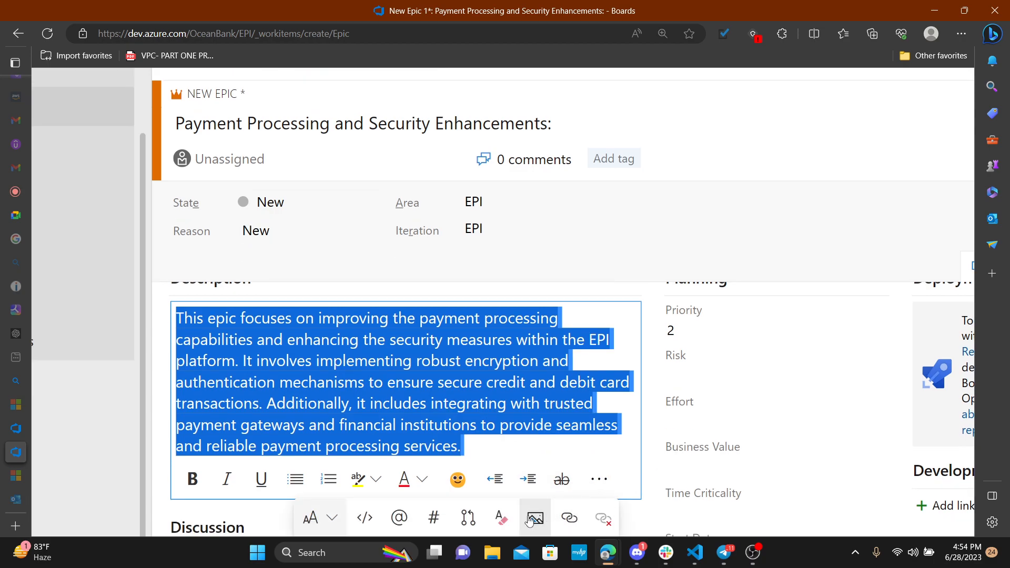
{"action": "left_click", "coordinate": [509, 519]}
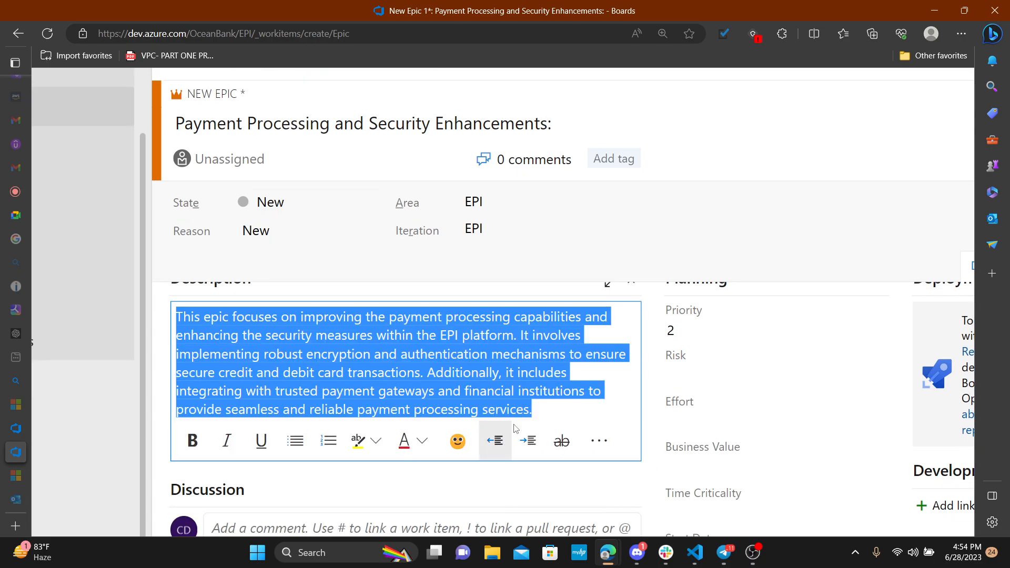
{"action": "left_click", "coordinate": [601, 391]}
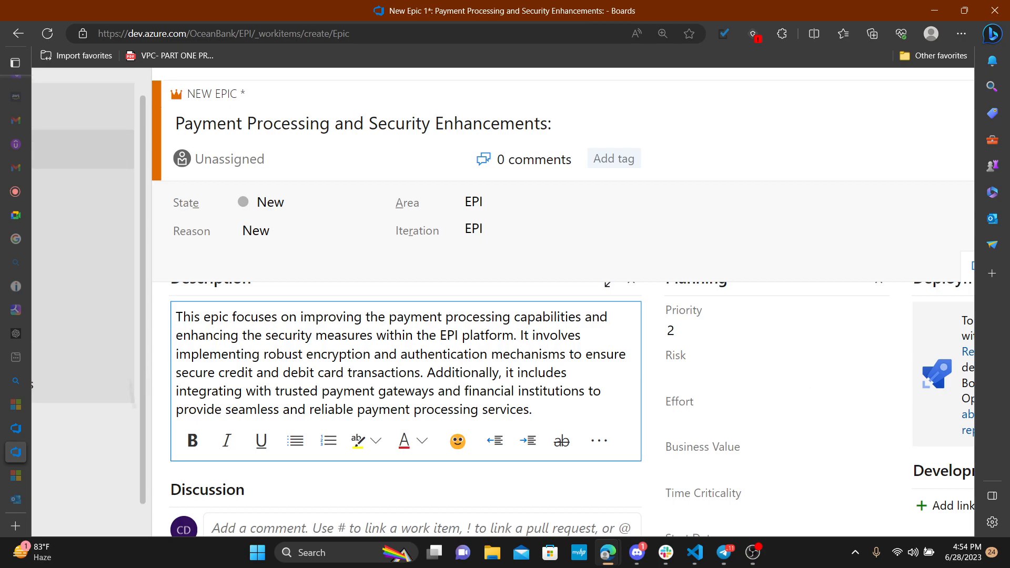
Step: Read through the epic's description and examine the discussion and planning fields around it
{"action": "scroll", "coordinate": [532, 304], "scroll_direction": "up", "scroll_amount": 1}
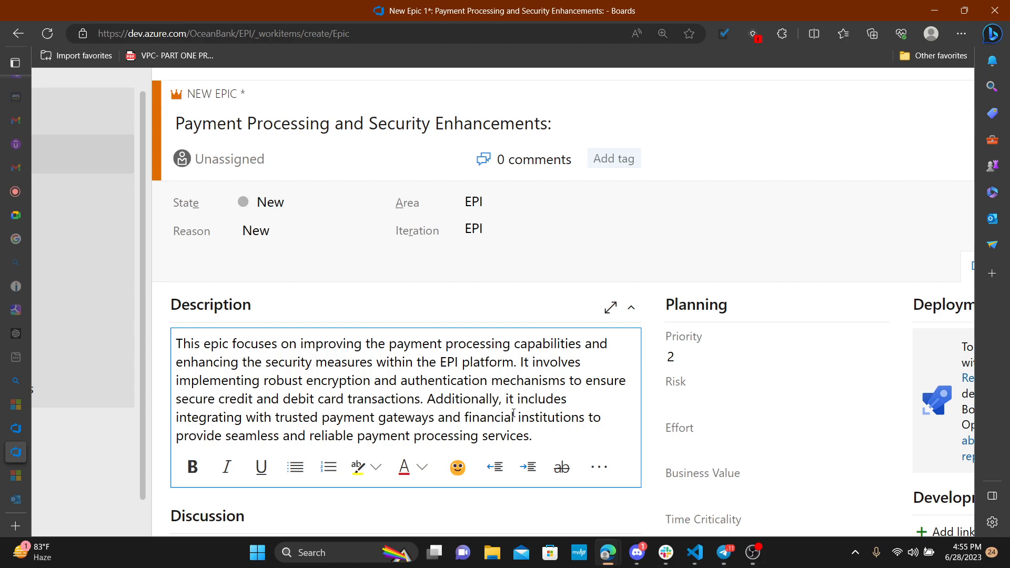
{"action": "scroll", "coordinate": [513, 414], "scroll_direction": "down", "scroll_amount": 1}
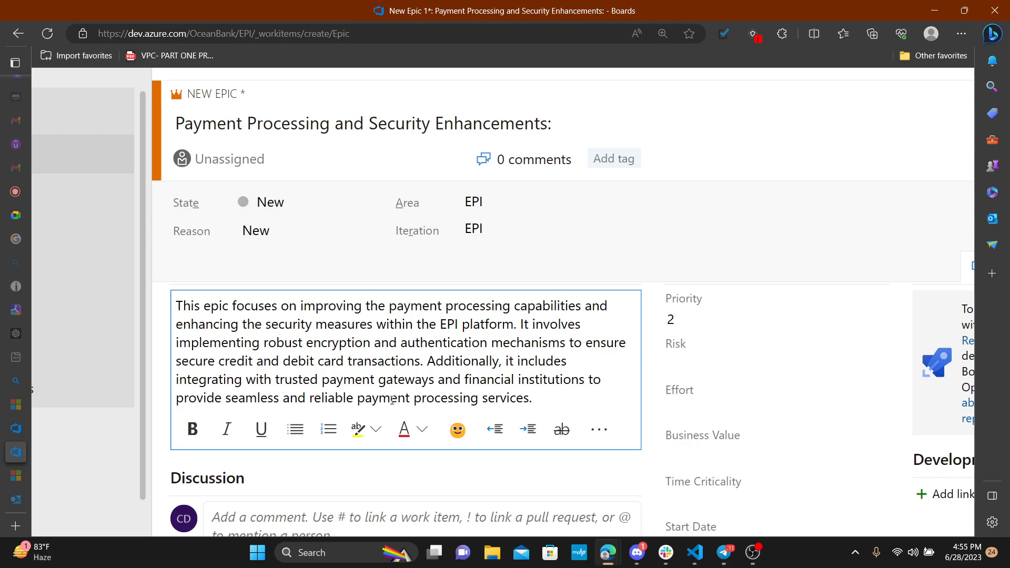
{"action": "scroll", "coordinate": [394, 408], "scroll_direction": "down", "scroll_amount": 2}
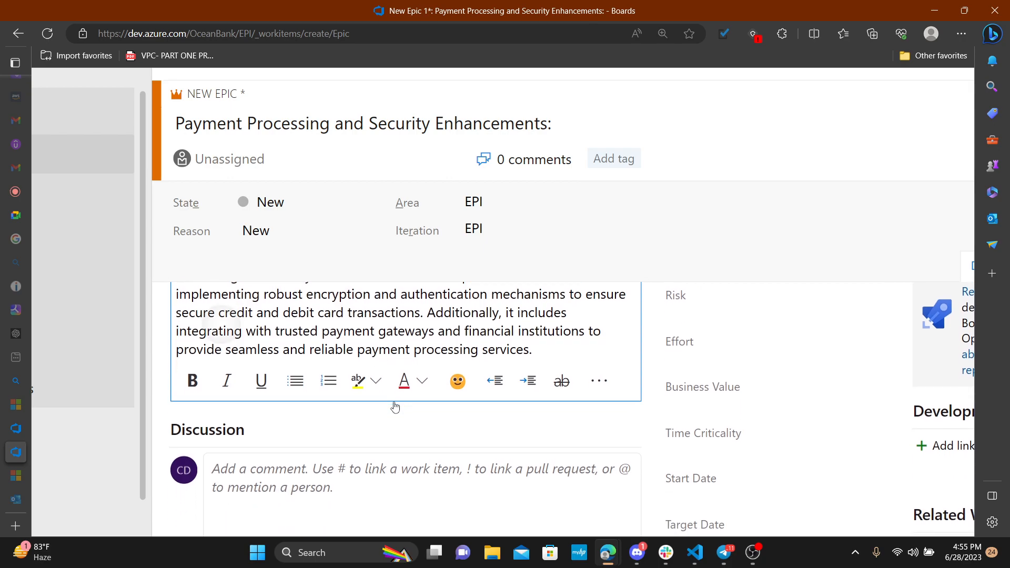
{"action": "scroll", "coordinate": [395, 408], "scroll_direction": "down", "scroll_amount": 1}
{"action": "scroll", "coordinate": [395, 407], "scroll_direction": "up", "scroll_amount": 3}
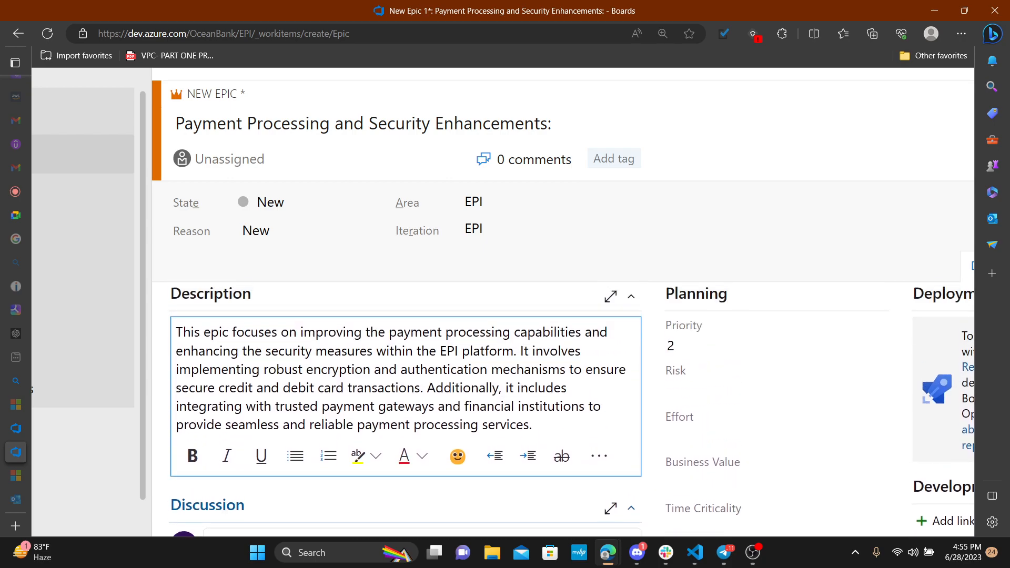
{"action": "scroll", "coordinate": [395, 408], "scroll_direction": "down", "scroll_amount": 2}
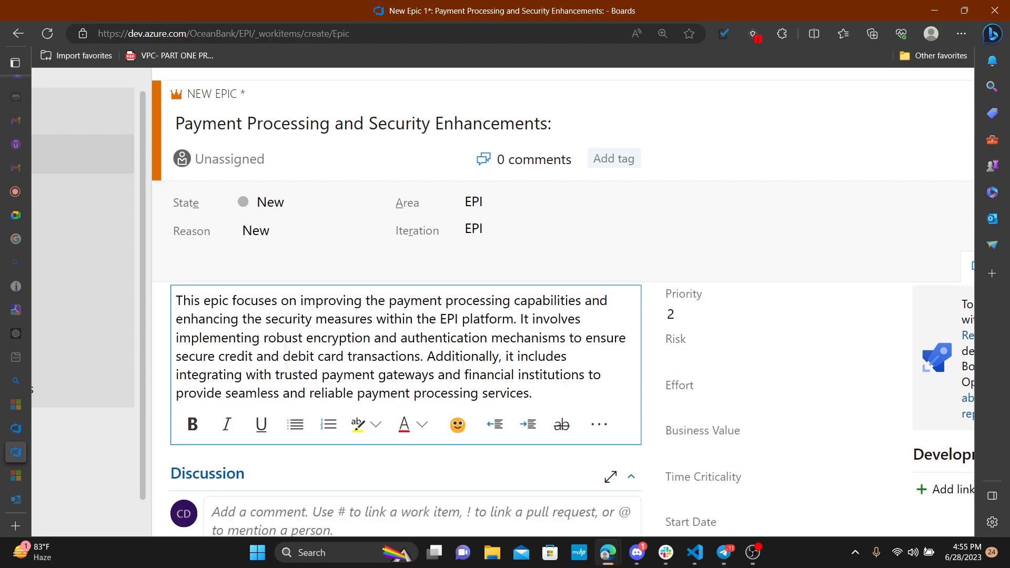
{"action": "scroll", "coordinate": [286, 300], "scroll_direction": "down", "scroll_amount": 1}
{"action": "scroll", "coordinate": [286, 300], "scroll_direction": "down", "scroll_amount": 3}
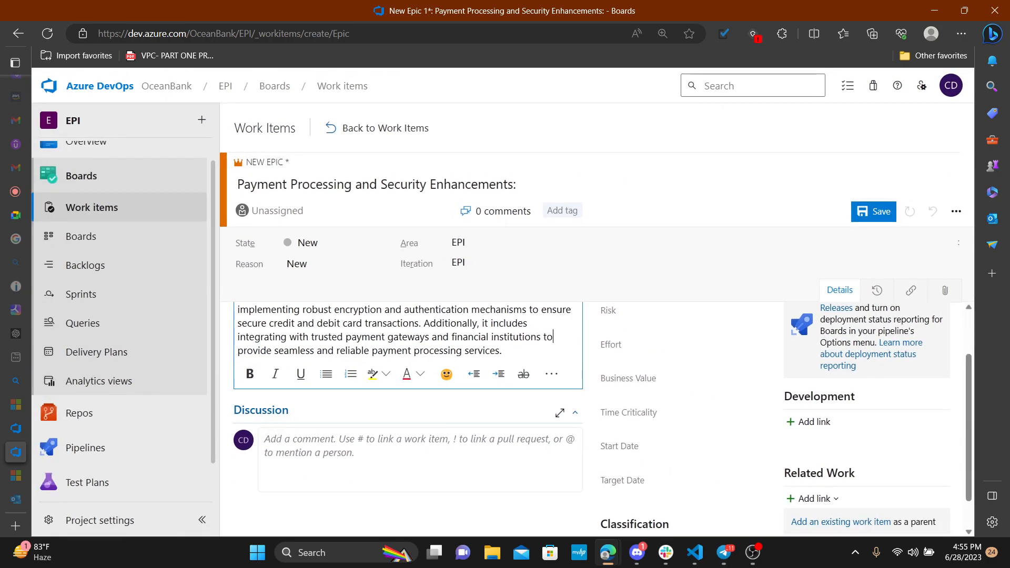
Step: Save the epic and start another work item of type Epic from the project's Work items page
{"action": "mouse_move", "coordinate": [95, 422]}
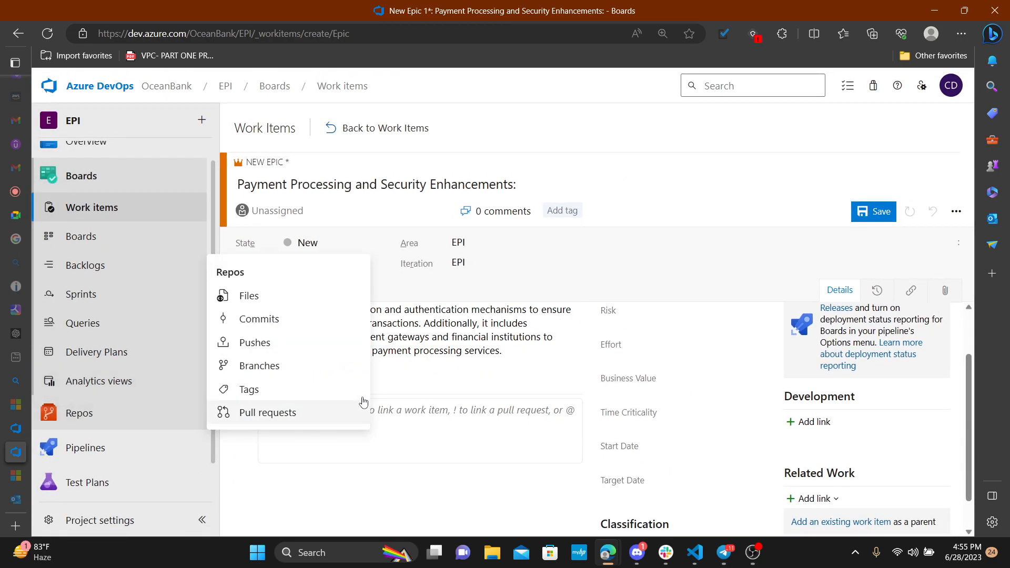
{"action": "left_click", "coordinate": [880, 216]}
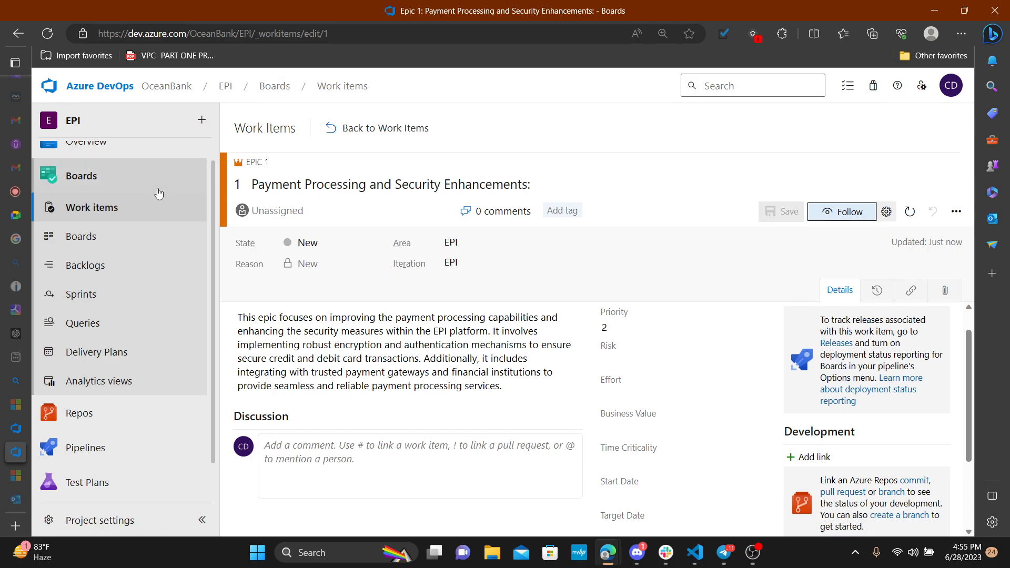
{"action": "left_click", "coordinate": [124, 211]}
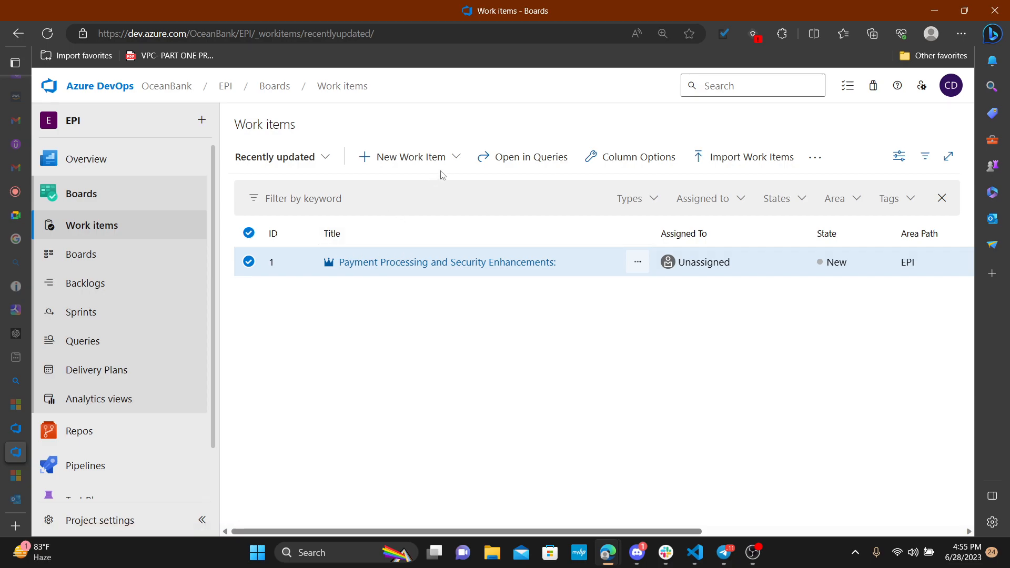
{"action": "left_click", "coordinate": [423, 165]}
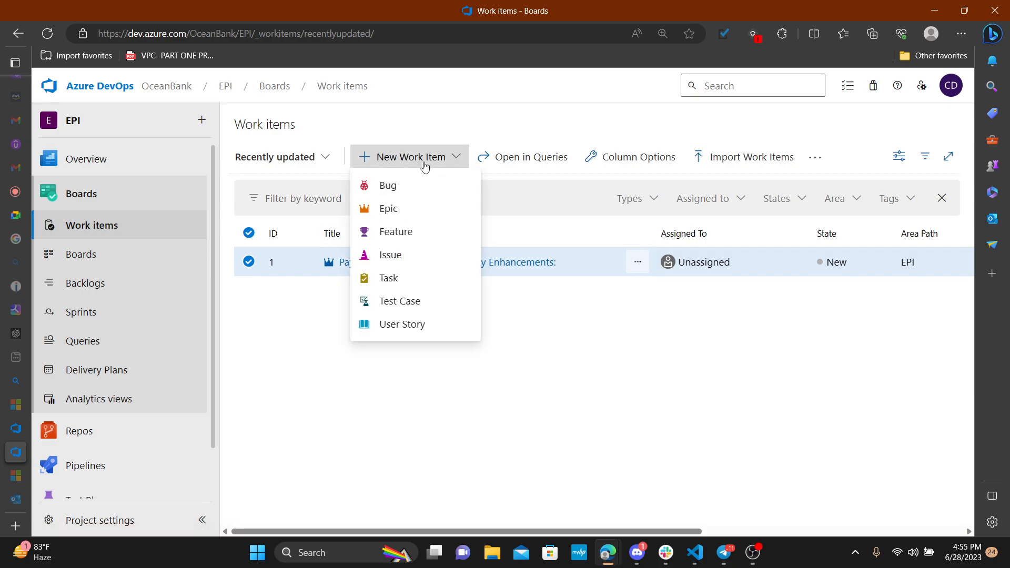
{"action": "left_click", "coordinate": [395, 209]}
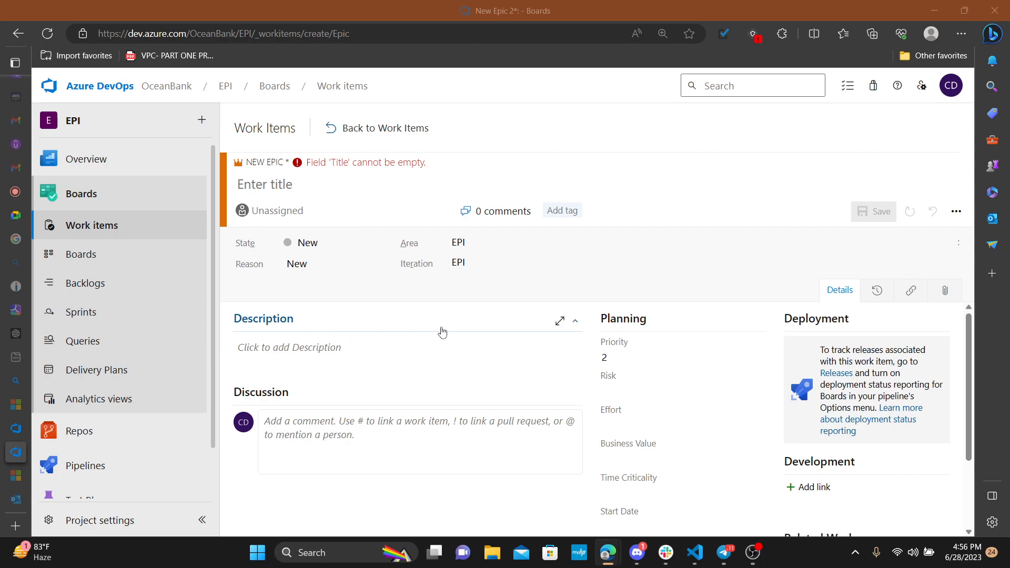
Step: Title the second epic "Installment Payment Feature:"
{"action": "left_click", "coordinate": [303, 209]}
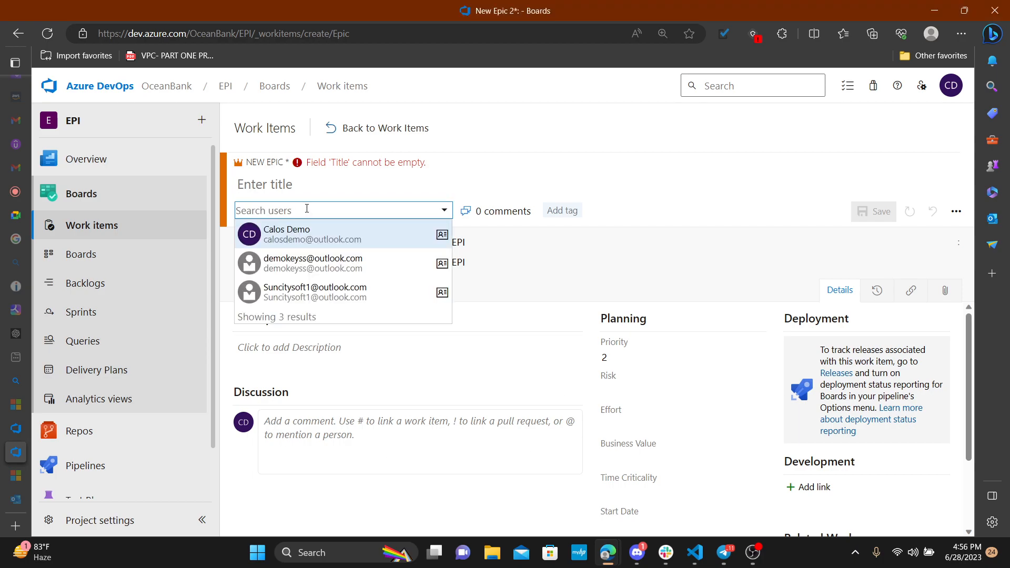
{"action": "left_click", "coordinate": [504, 100]}
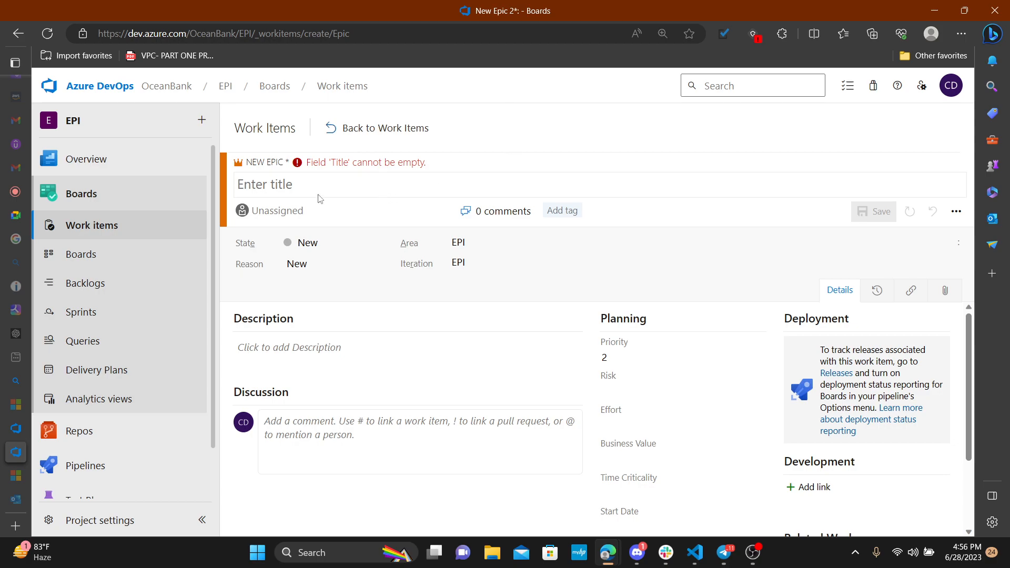
{"action": "left_click", "coordinate": [304, 182]}
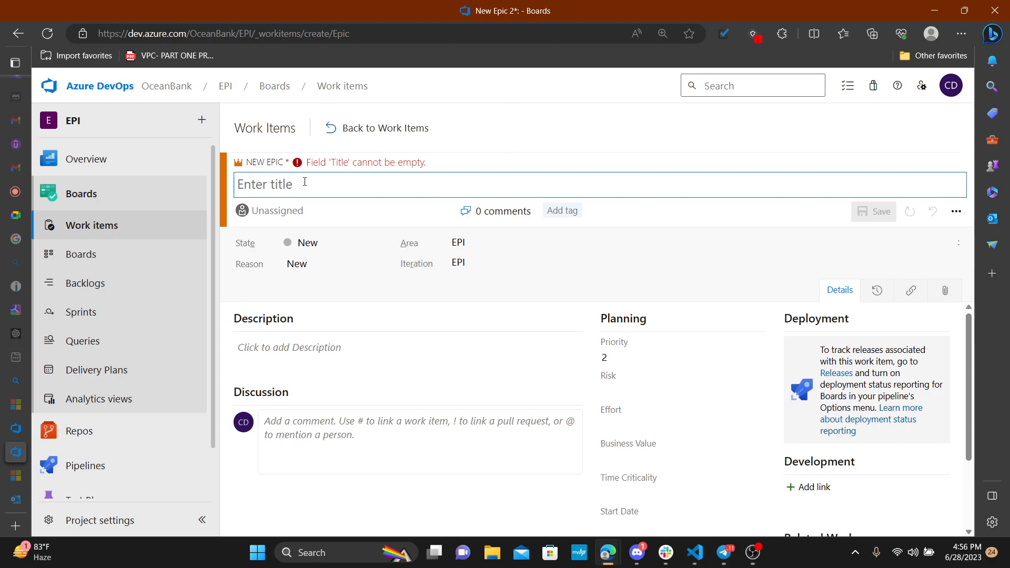
{"action": "type", "text": "Installment Payment Feature"}
{"action": "type", "text": ":"}
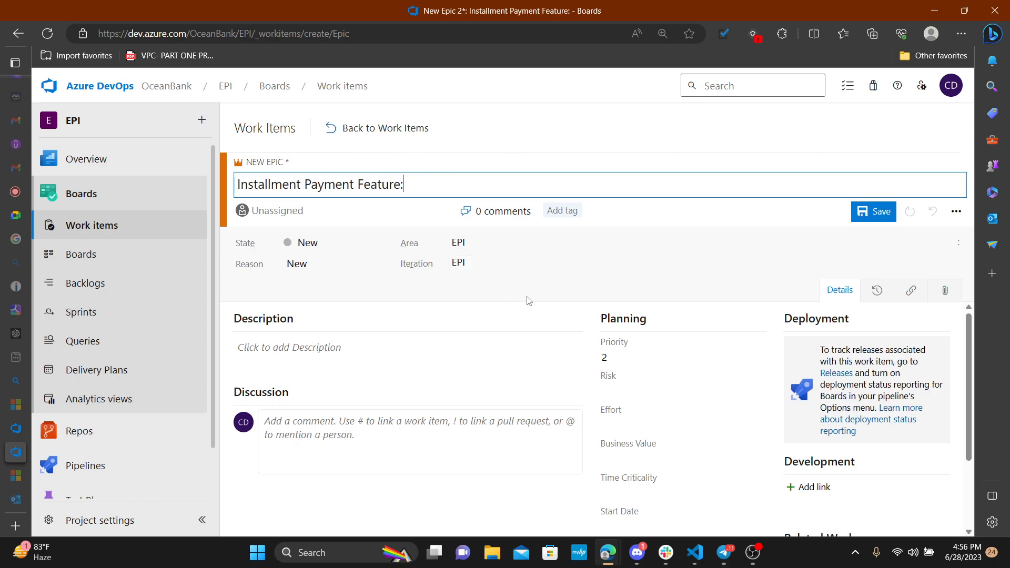
{"action": "key", "text": "ctrl+plus"}
{"action": "scroll", "coordinate": [190, 154], "scroll_direction": "up", "scroll_amount": 1}
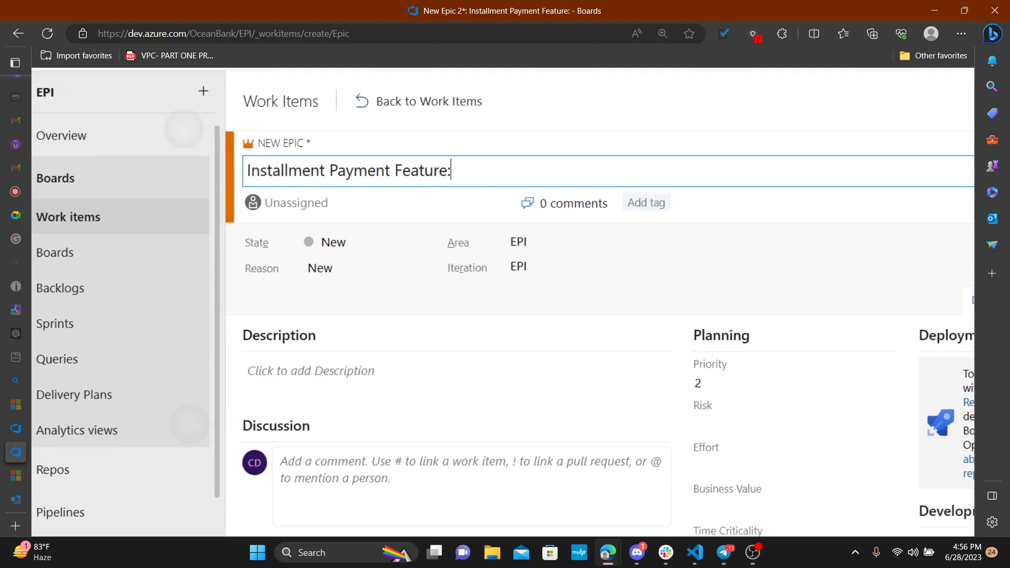
{"action": "key", "text": "ctrl+minus"}
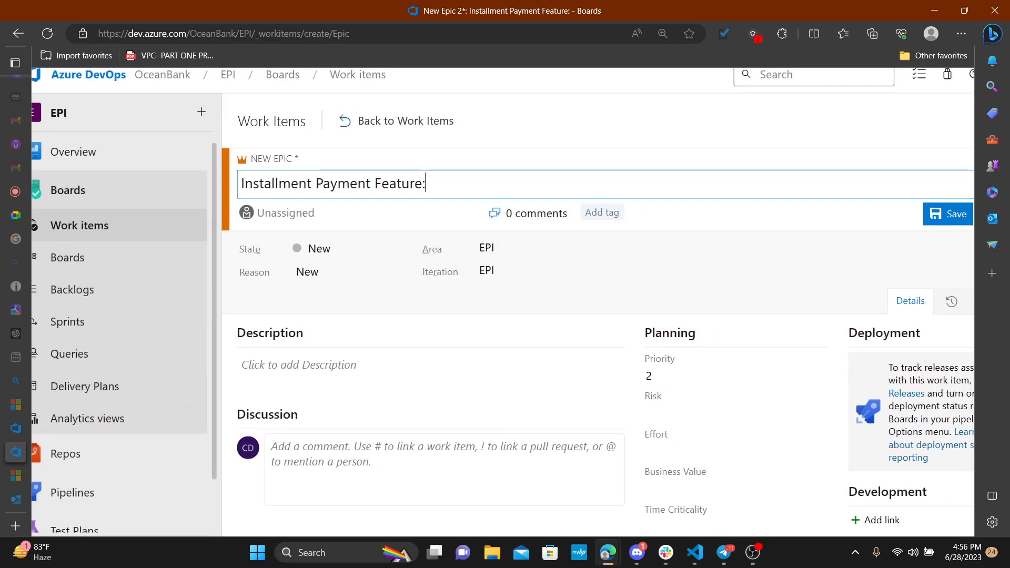
Step: Fill in the description with the paragraph on developing an installment payment feature that lets end clients split payments into multiple installments
{"action": "key", "text": "alt+Tab"}
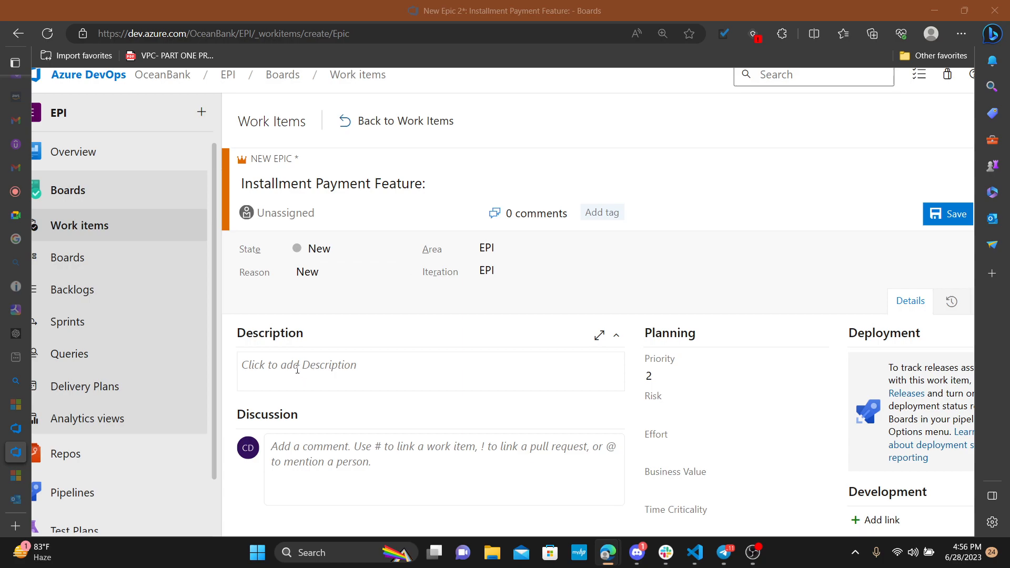
{"action": "left_click", "coordinate": [282, 364]}
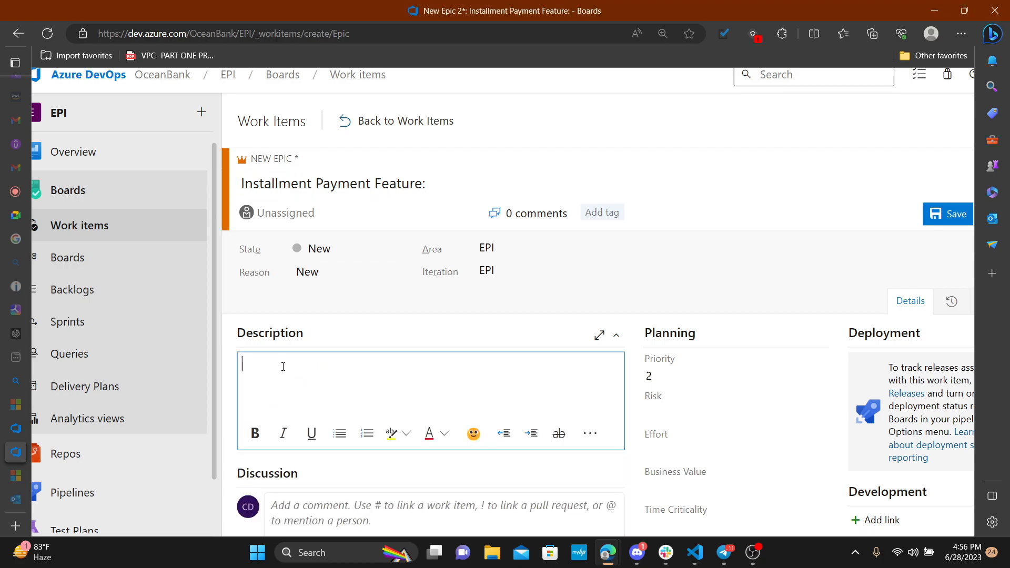
{"action": "type", "text": "This epic involves the development and implementation of an installment payment feature within the EPI platform. It enables end clients to split their payments into multiple installments, providing them with greater flexibility and financial convenience. The epic encompasses designing the user interface, integrating with payment processors to support installment payments, and implementing the necessary backend logic to handle installment calculations and scheduling."}
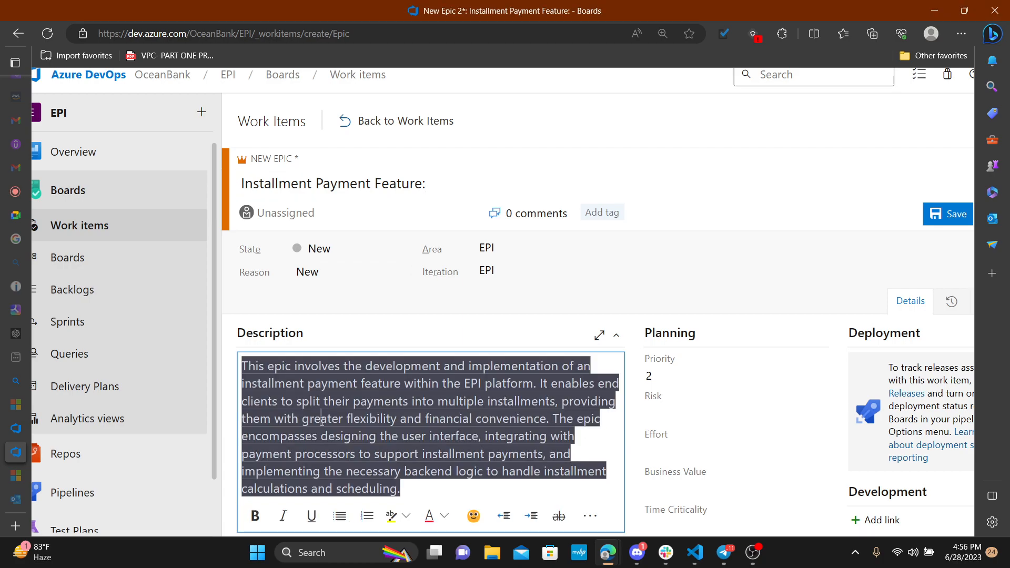
Step: Clear the pasted formatting from the whole description of the "Installment Payment Feature:" epic
{"action": "key", "text": "ctrl+a"}
{"action": "scroll", "coordinate": [126, 336], "scroll_direction": "down", "scroll_amount": 2}
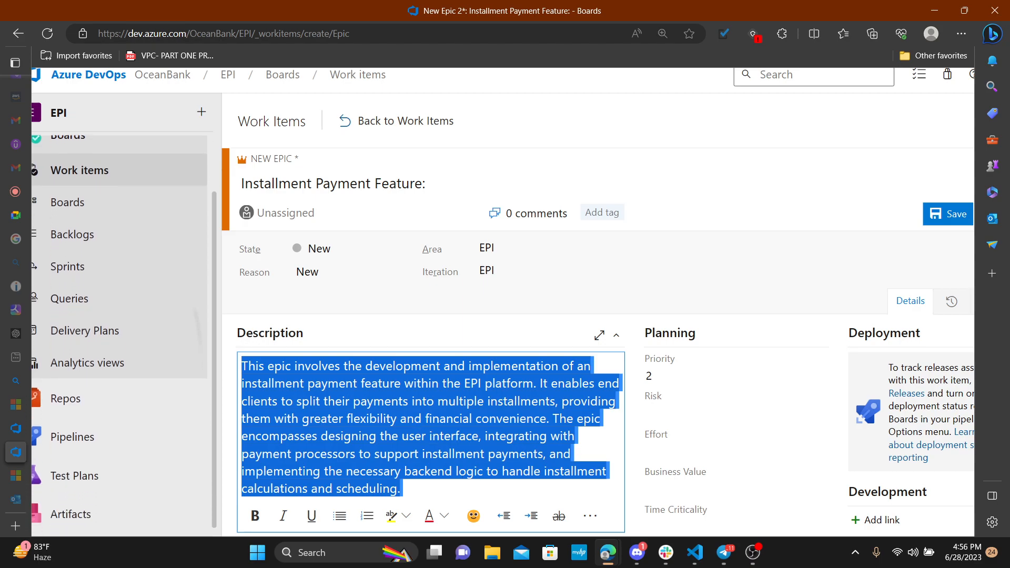
{"action": "scroll", "coordinate": [431, 421], "scroll_direction": "down", "scroll_amount": 2}
{"action": "scroll", "coordinate": [431, 421], "scroll_direction": "up", "scroll_amount": 1}
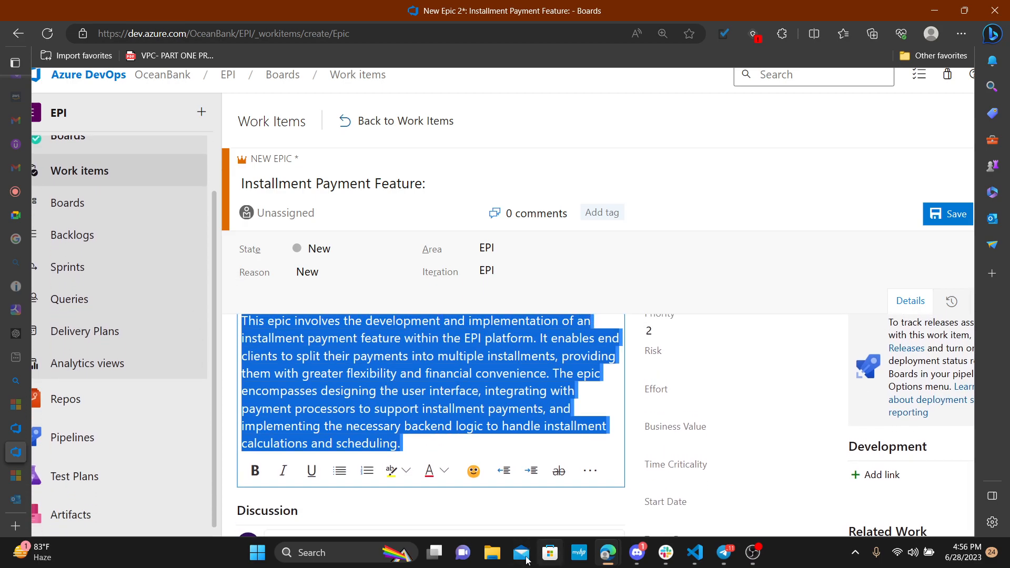
{"action": "left_click", "coordinate": [590, 473]}
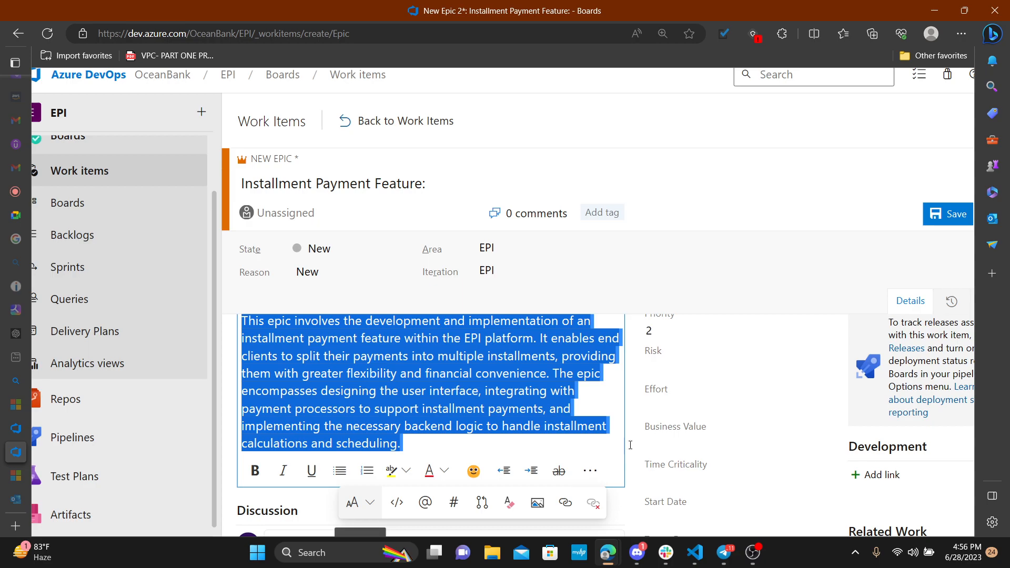
{"action": "left_click", "coordinate": [509, 502]}
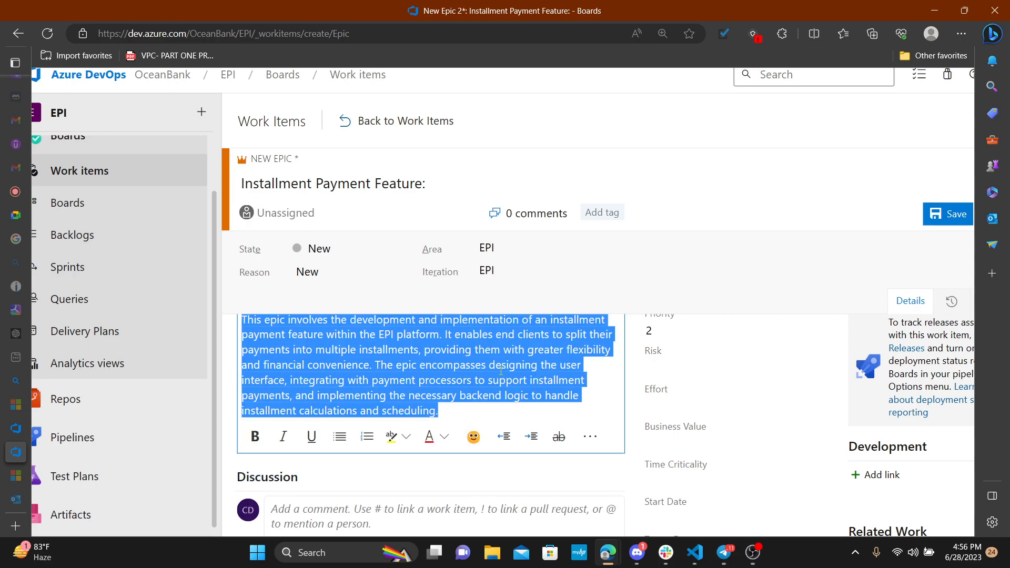
Step: Save the installment payment epic and start another work item of type Epic from the project's Work items page
{"action": "scroll", "coordinate": [229, 358], "scroll_direction": "up", "scroll_amount": 3}
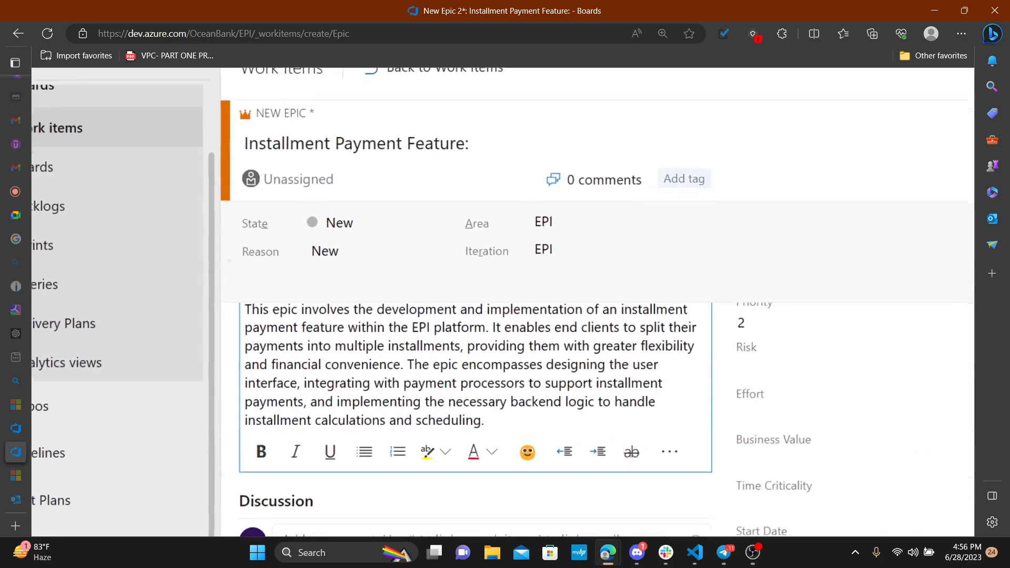
{"action": "scroll", "coordinate": [207, 498], "scroll_direction": "down", "scroll_amount": 1}
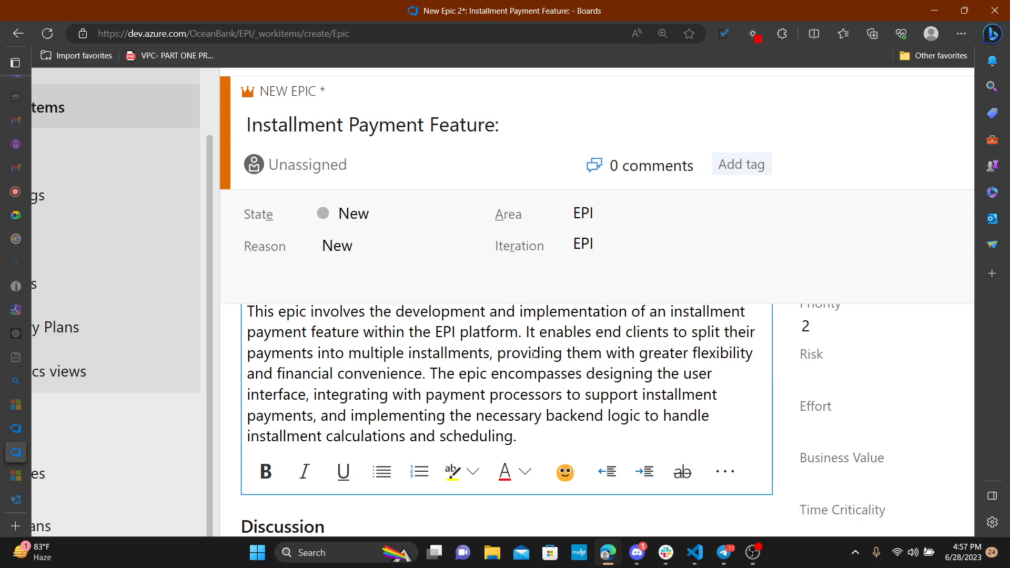
{"action": "scroll", "coordinate": [217, 471], "scroll_direction": "up", "scroll_amount": 1}
{"action": "scroll", "coordinate": [304, 387], "scroll_direction": "down", "scroll_amount": 1}
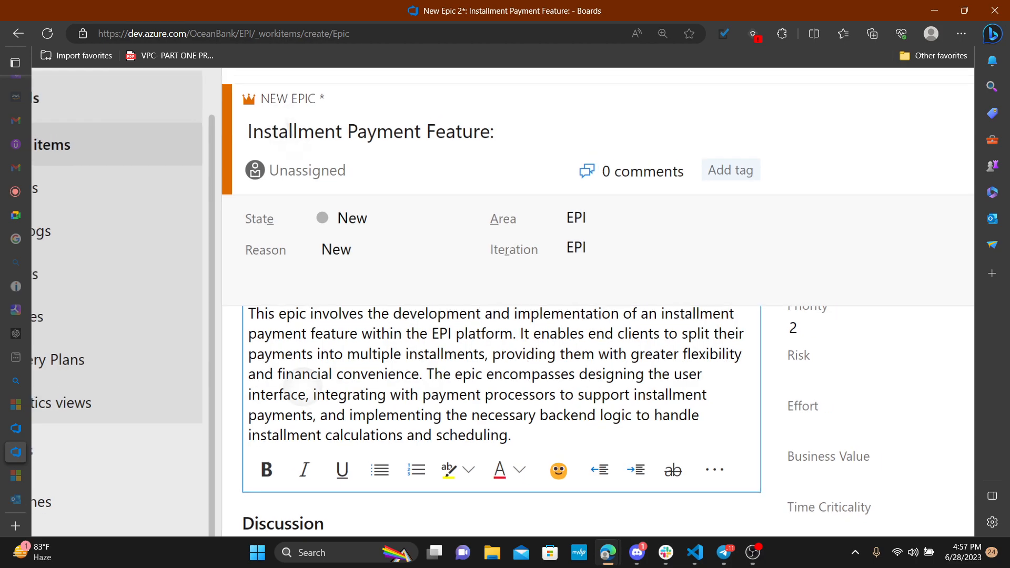
{"action": "scroll", "coordinate": [303, 388], "scroll_direction": "down", "scroll_amount": 3}
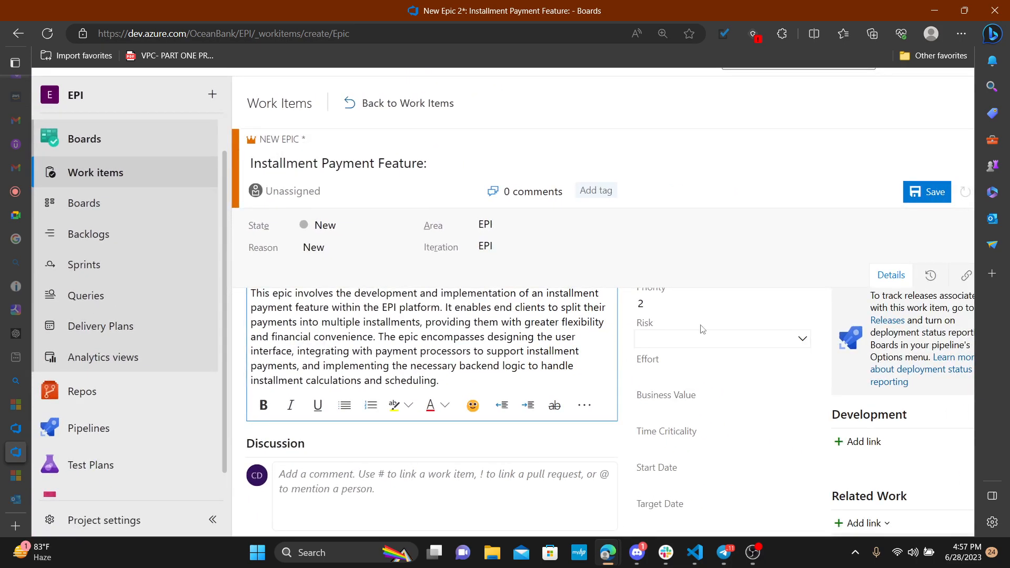
{"action": "left_click", "coordinate": [927, 198]}
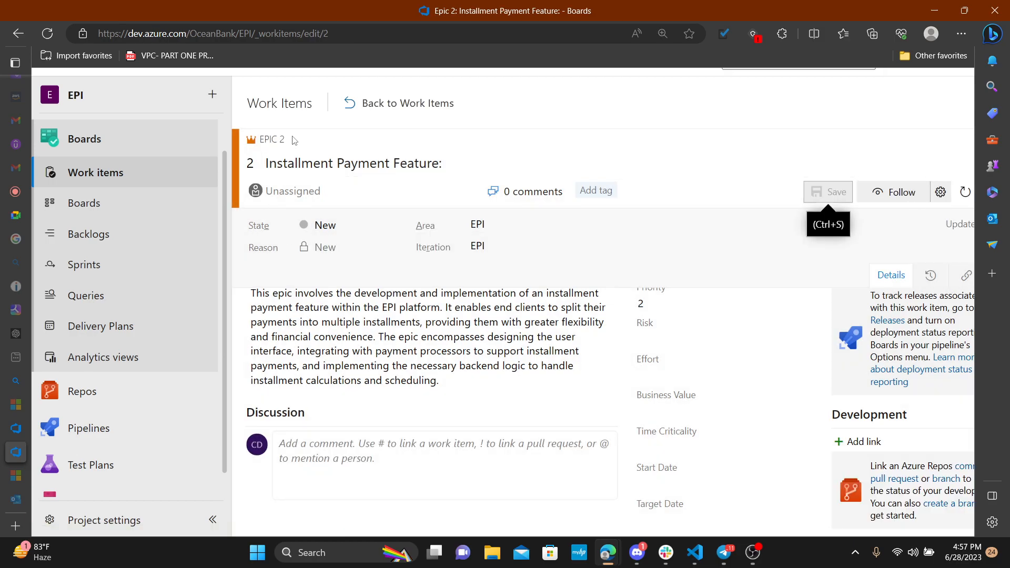
{"action": "left_click", "coordinate": [108, 178]}
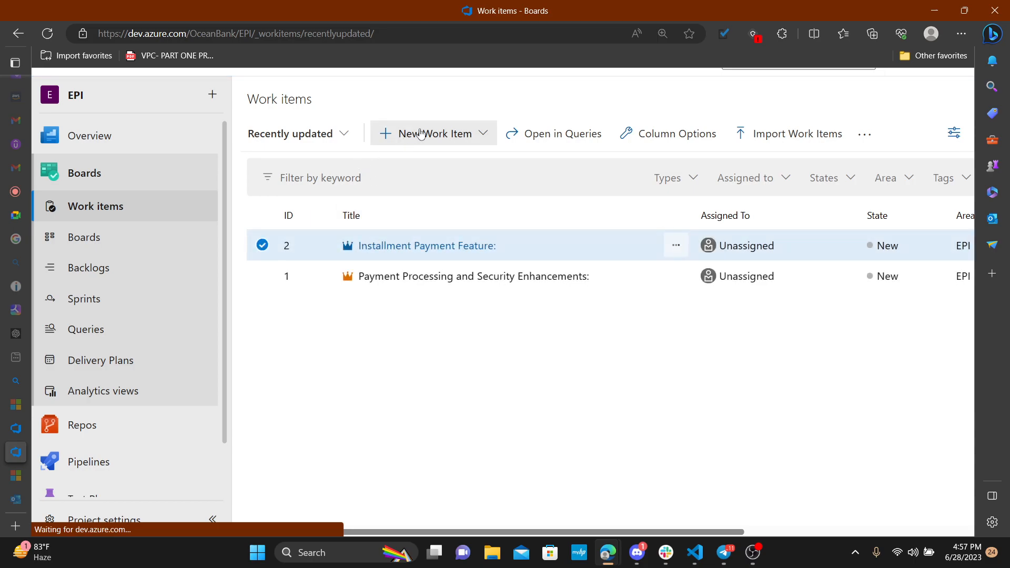
{"action": "left_click", "coordinate": [420, 133]}
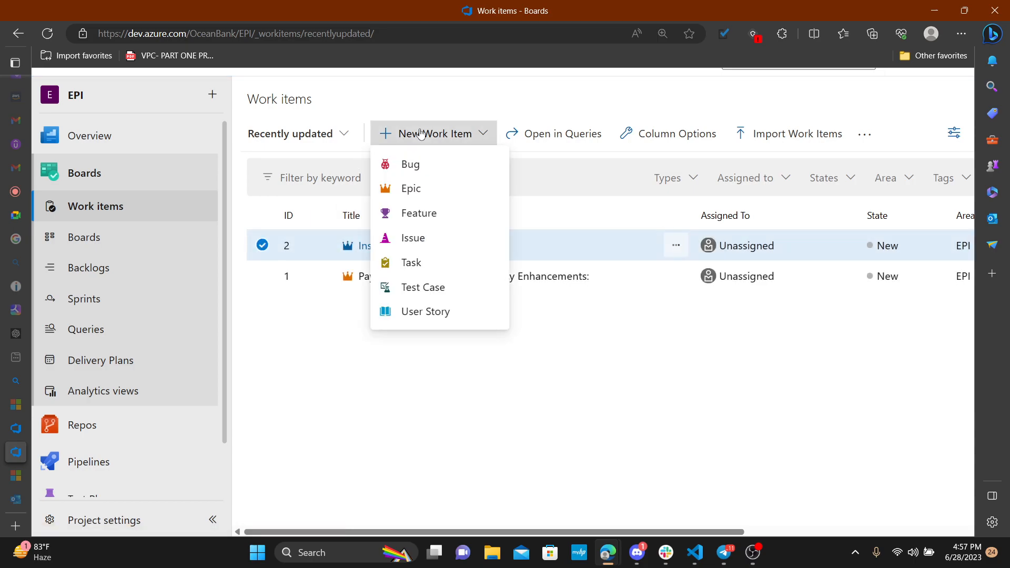
{"action": "left_click", "coordinate": [398, 184]}
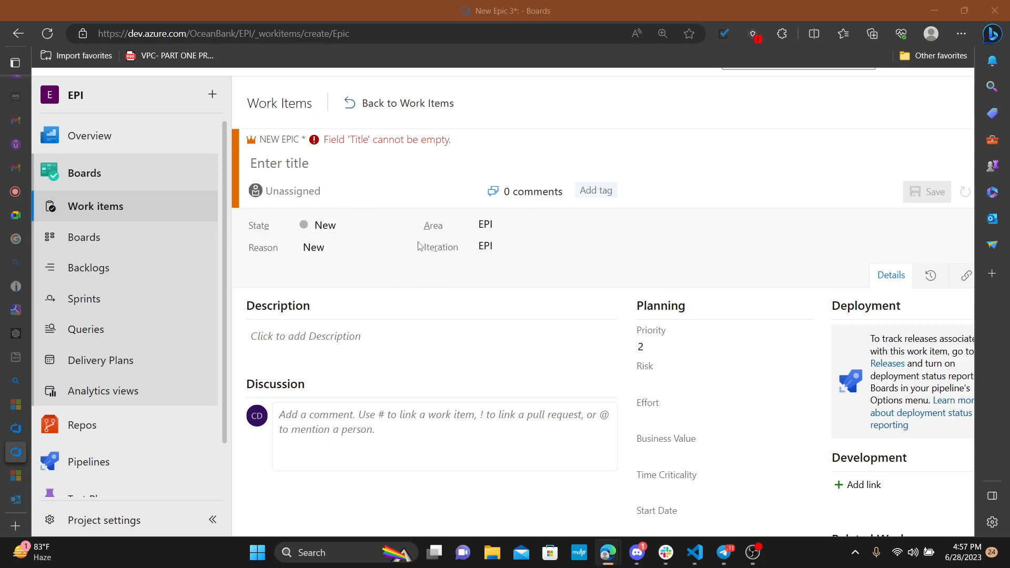
Step: Title the third epic "Customer Support and Issue Resolution", without a trailing colon
{"action": "left_click", "coordinate": [268, 164]}
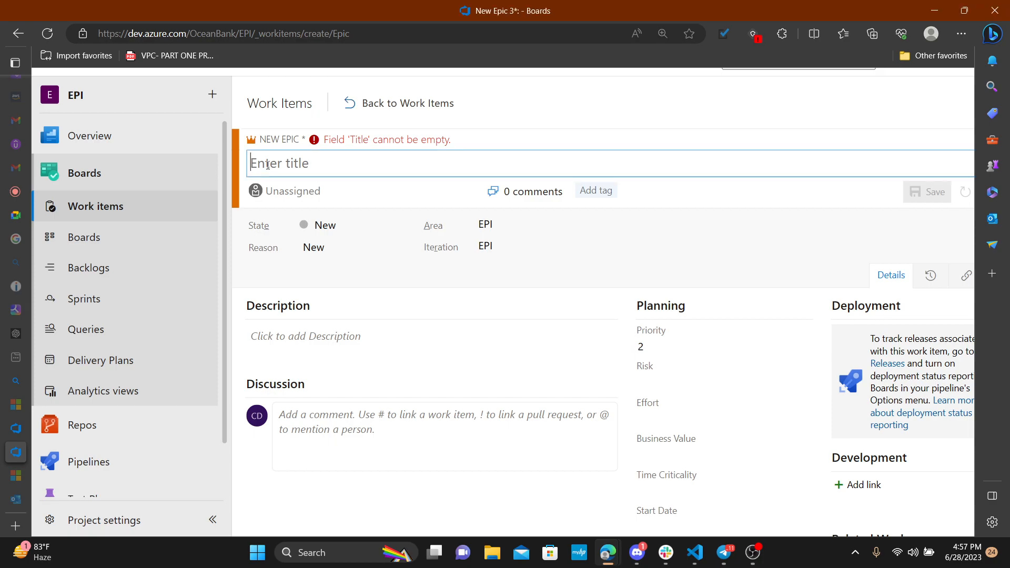
{"action": "type", "text": "Customer Support and Issue Resolution:"}
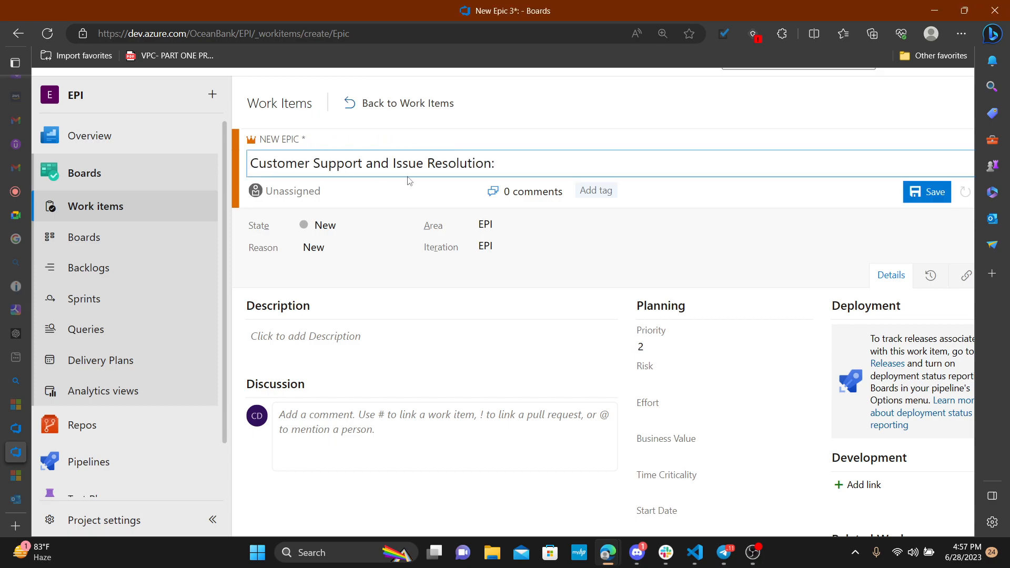
{"action": "left_click_drag", "start_coordinate": [495, 164], "coordinate": [484, 164]}
{"action": "left_click", "coordinate": [498, 165]}
{"action": "key", "text": "BackSpace"}
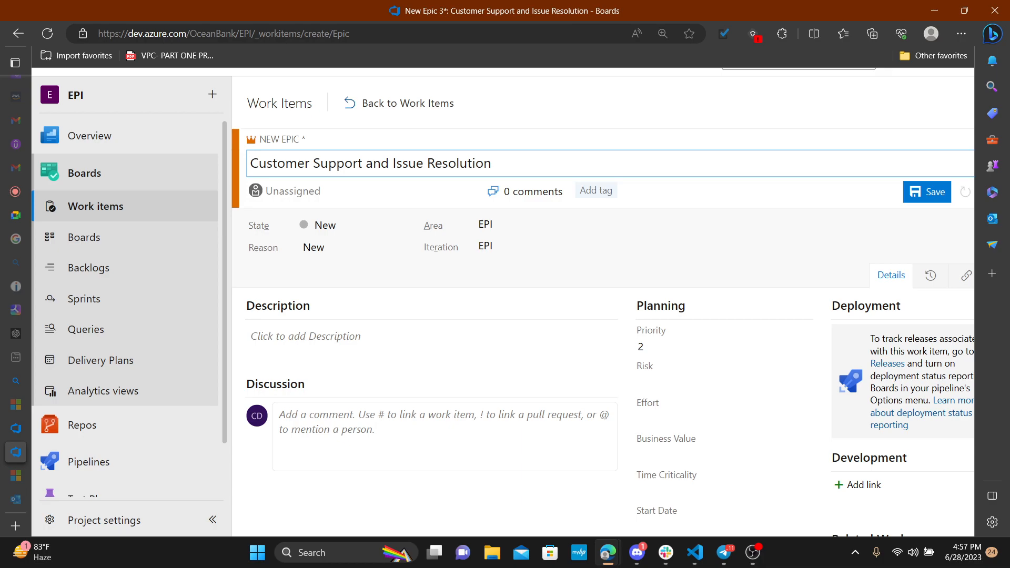
Step: Fill in the description with the paragraph on enhancing customer support through a dedicated support portal or chat and a ticketing system
{"action": "key", "text": "alt+Tab"}
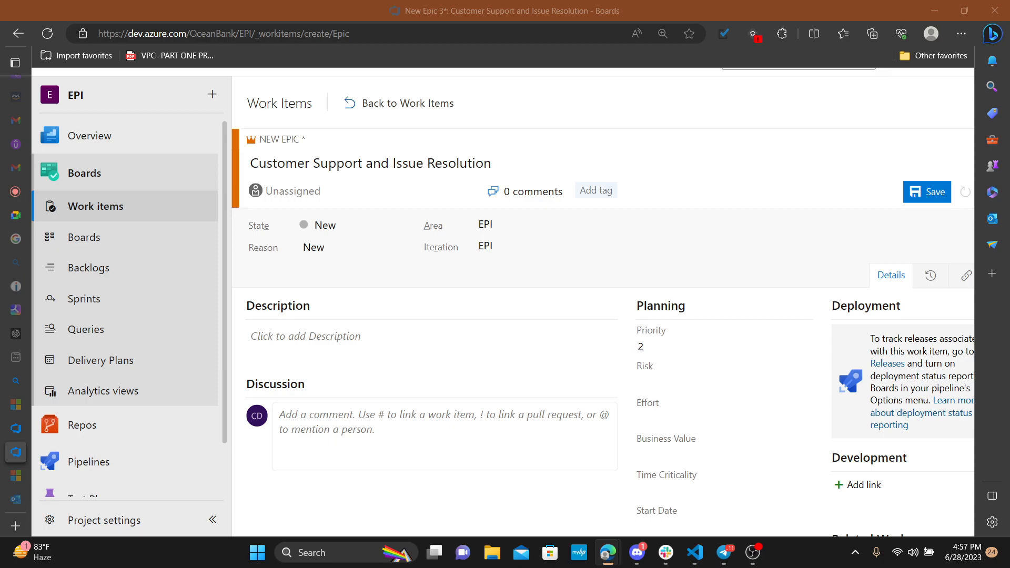
{"action": "left_click", "coordinate": [268, 343]}
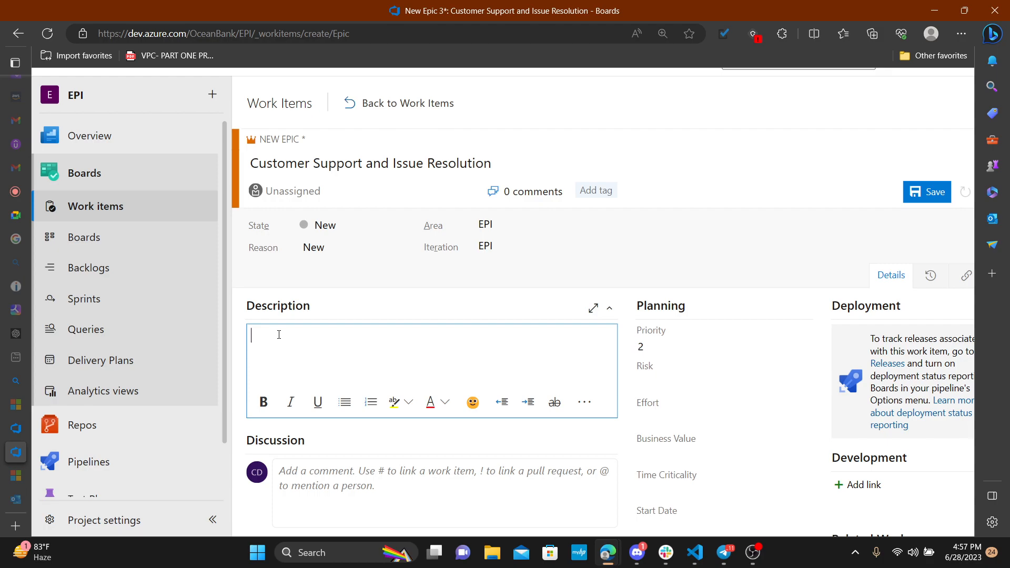
{"action": "type", "text": "This epic focuses on enhancing the customer support capabilities of the EPI platform, allowing end clients to communicate with the customer support team regarding billing, security, and user-friendly issues. It involves building a dedicated customer support portal or chat functionality within the platform, enabling users to submit inquiries, seek assistance, and receive timely responses from support agents. The epic also includes implementing a ticketing system to track and manage customer inquiries efficiently."}
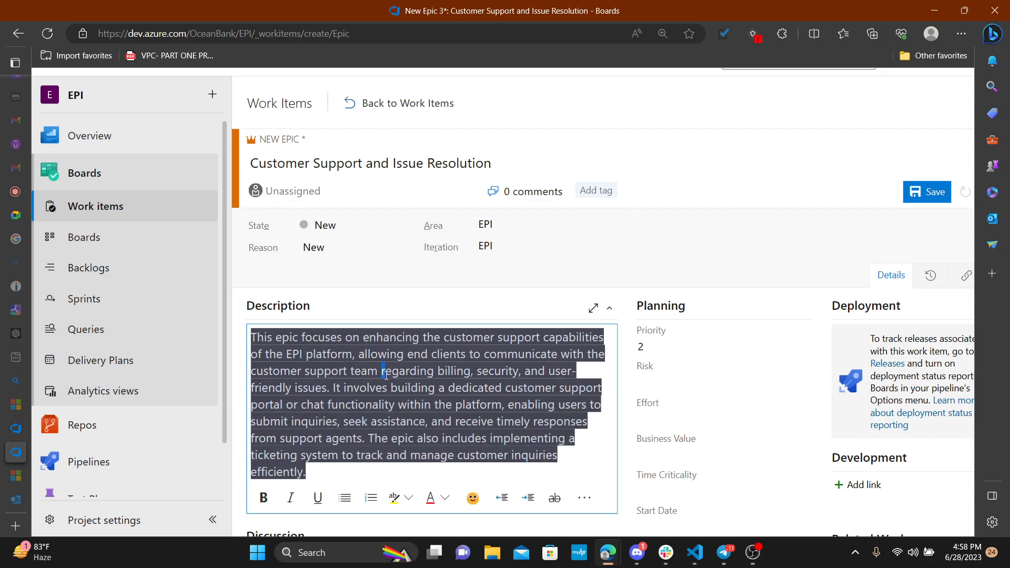
Step: Clear the pasted formatting from the whole description of the customer support epic
{"action": "key", "text": "ctrl+a"}
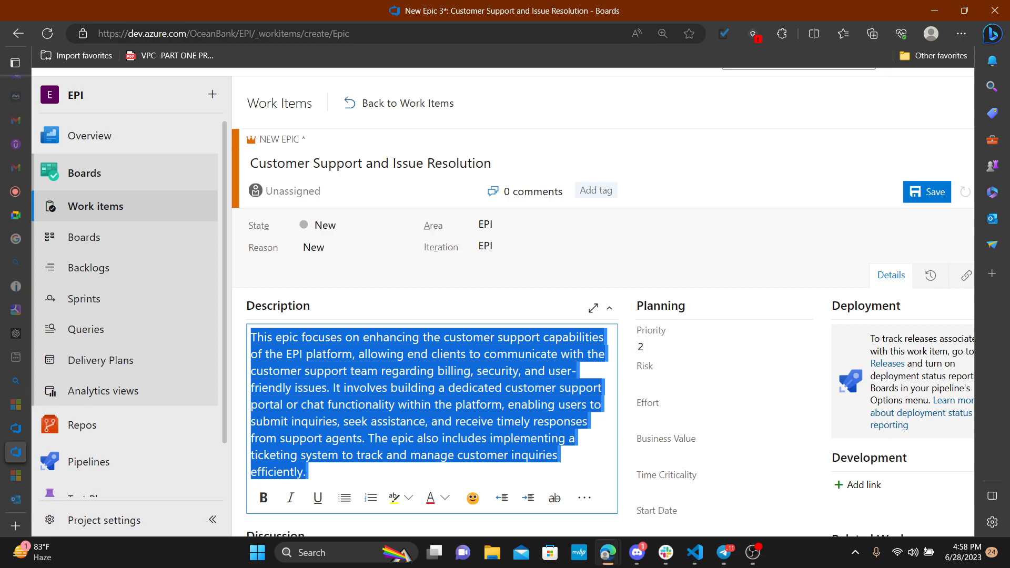
{"action": "scroll", "coordinate": [542, 463], "scroll_direction": "down", "scroll_amount": 1}
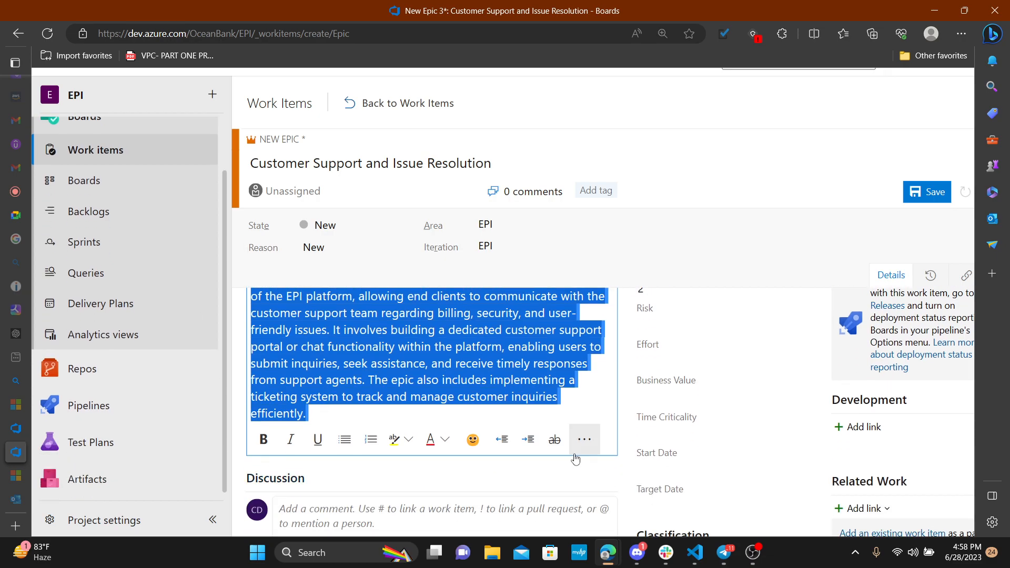
{"action": "left_click", "coordinate": [584, 439]}
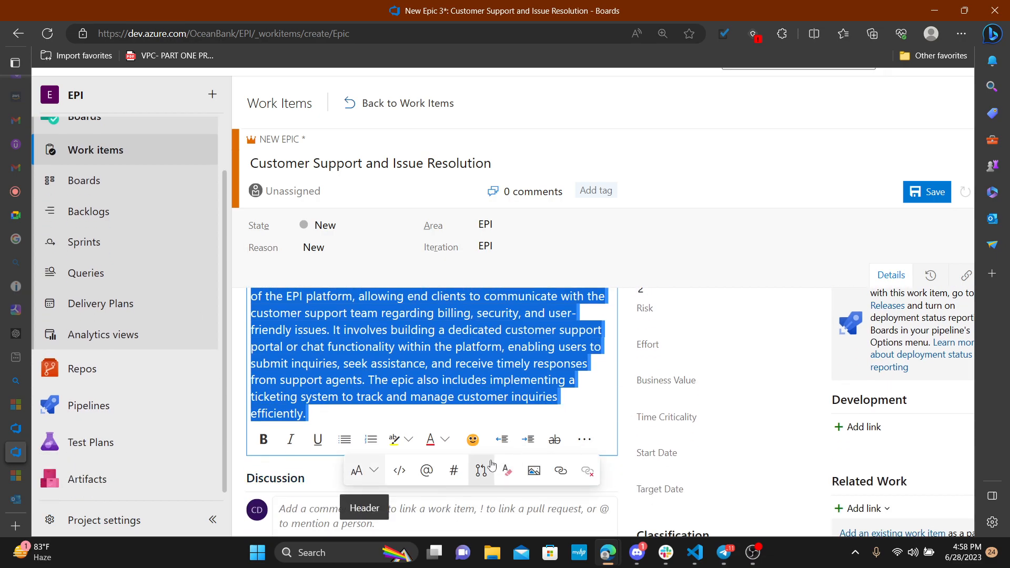
{"action": "left_click", "coordinate": [507, 469]}
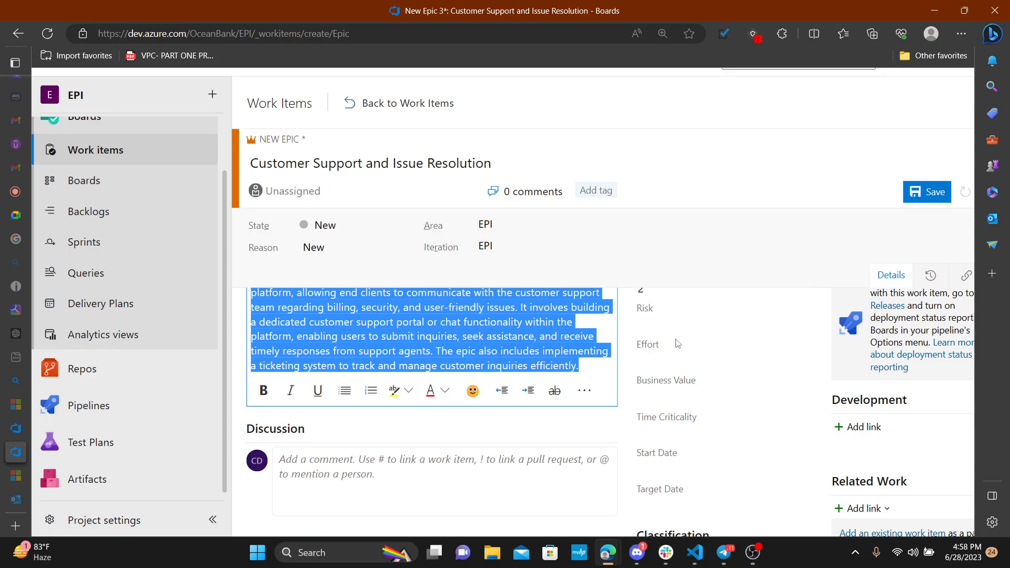
Step: Save the "Customer Support and Issue Resolution" epic, leaving its iteration as EPI
{"action": "left_click", "coordinate": [652, 250]}
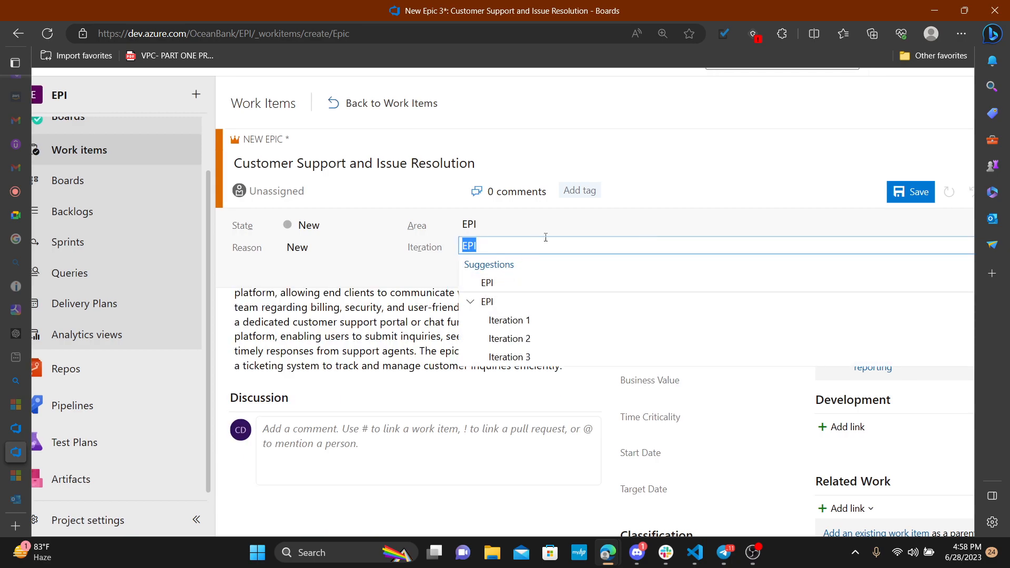
{"action": "left_click", "coordinate": [673, 171]}
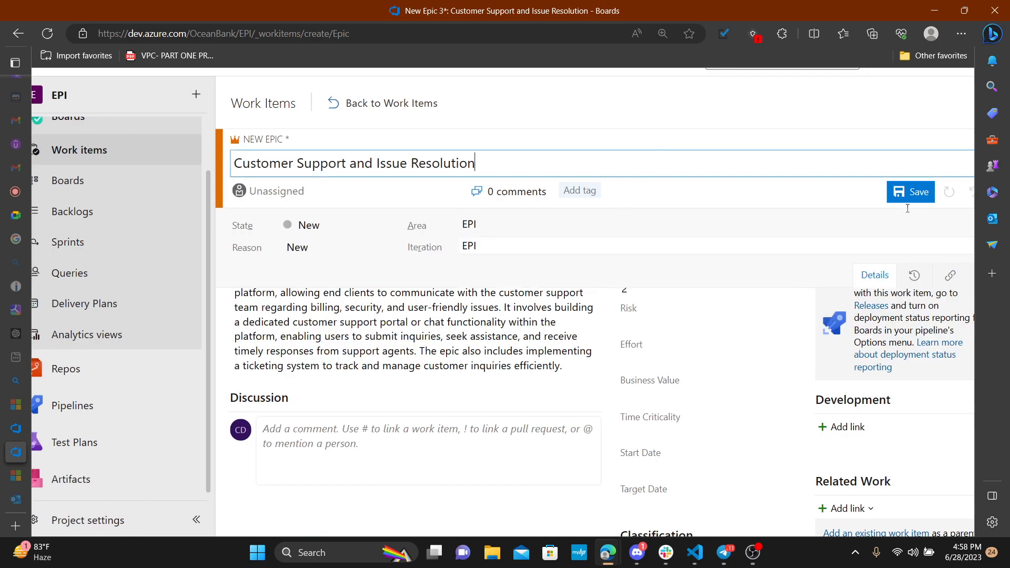
{"action": "left_click", "coordinate": [918, 191]}
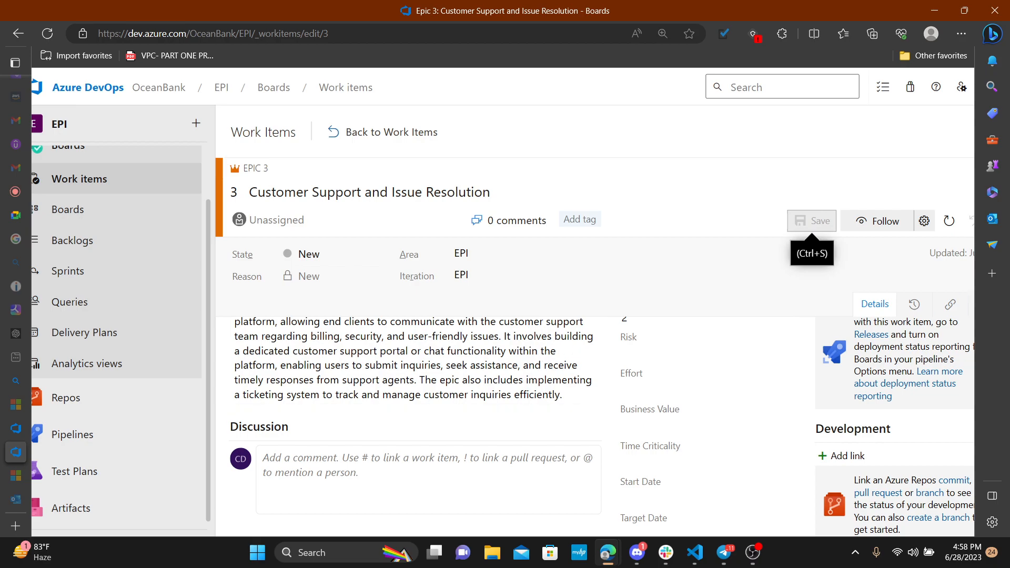
Step: Start a new work item of type Feature from the project's Work items page
{"action": "key", "text": "alt+Tab"}
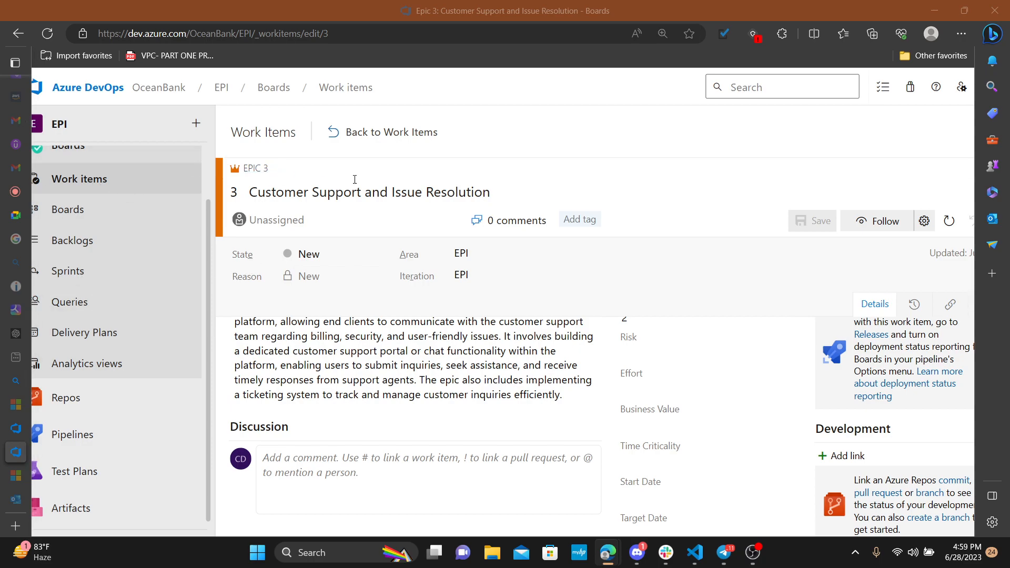
{"action": "left_click", "coordinate": [74, 179]}
{"action": "left_click", "coordinate": [409, 164]}
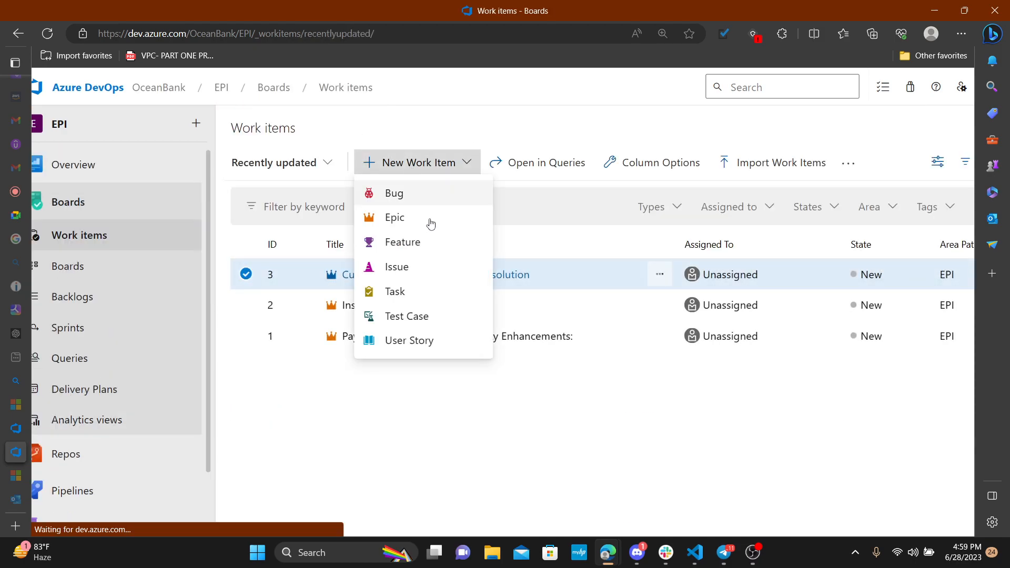
{"action": "left_click", "coordinate": [401, 252]}
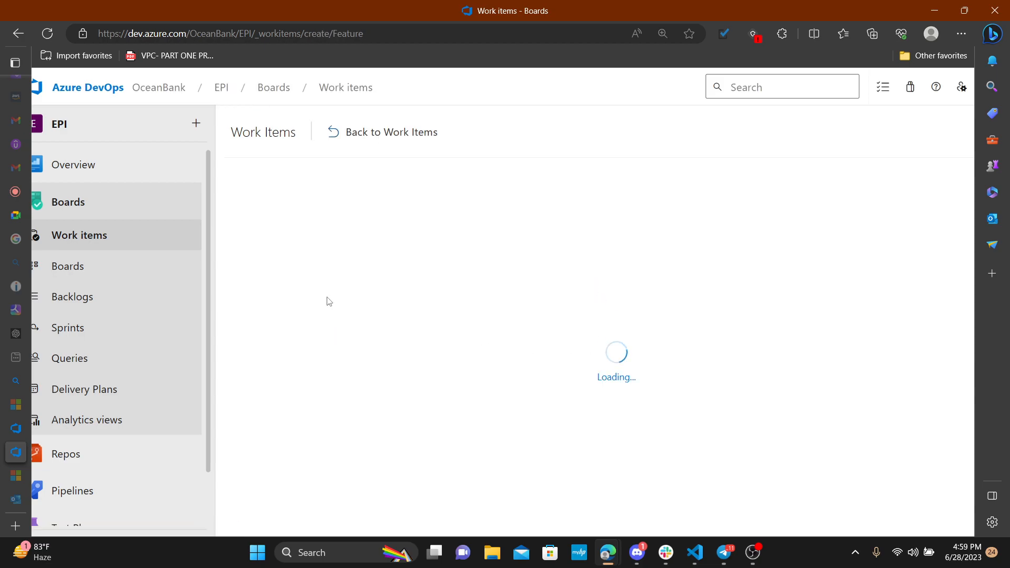
Step: Title the new feature "Secure e-Payments:" and leave it unassigned
{"action": "left_click", "coordinate": [284, 218]}
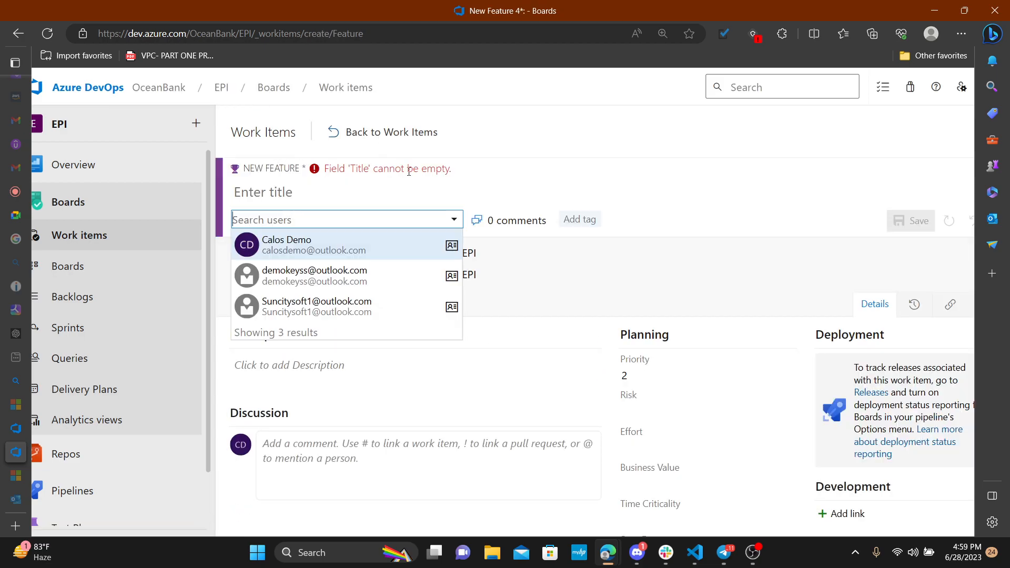
{"action": "left_click", "coordinate": [299, 197]}
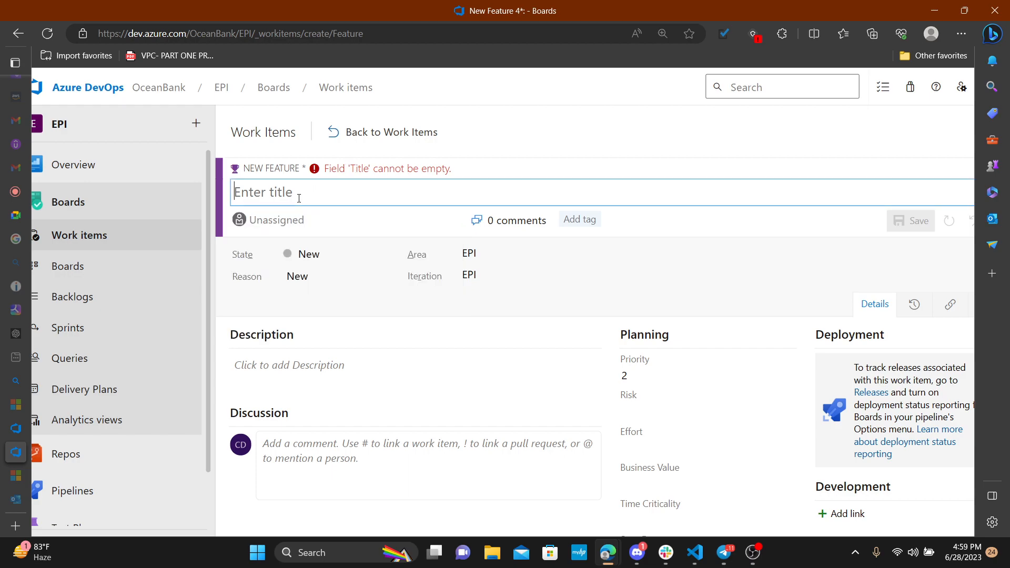
{"action": "type", "text": "Secure e-Payments:"}
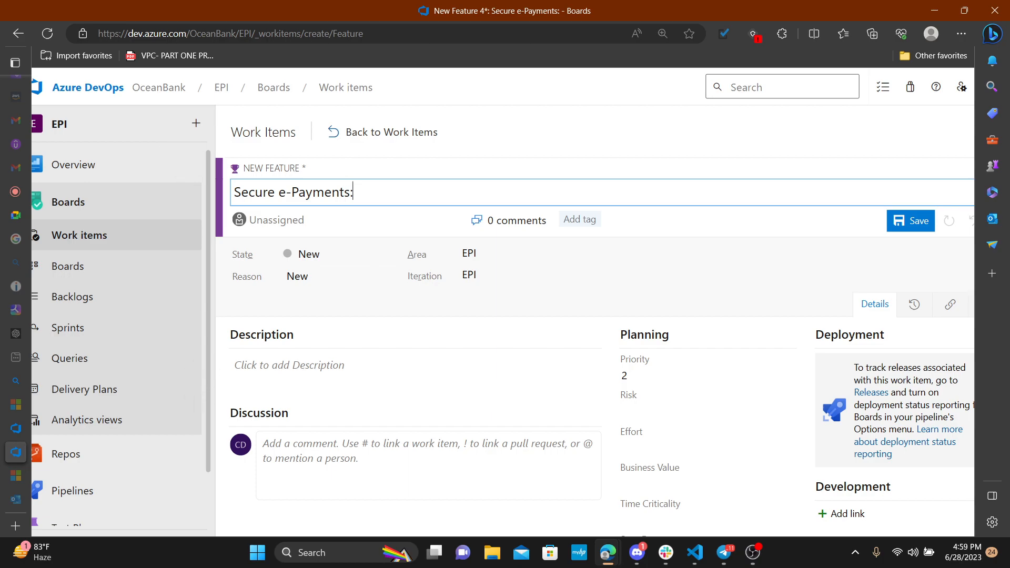
Step: Fill in the feature's description with the paragraph on secure electronic payments through integration with credit and debit card systems
{"action": "key", "text": "alt+Tab"}
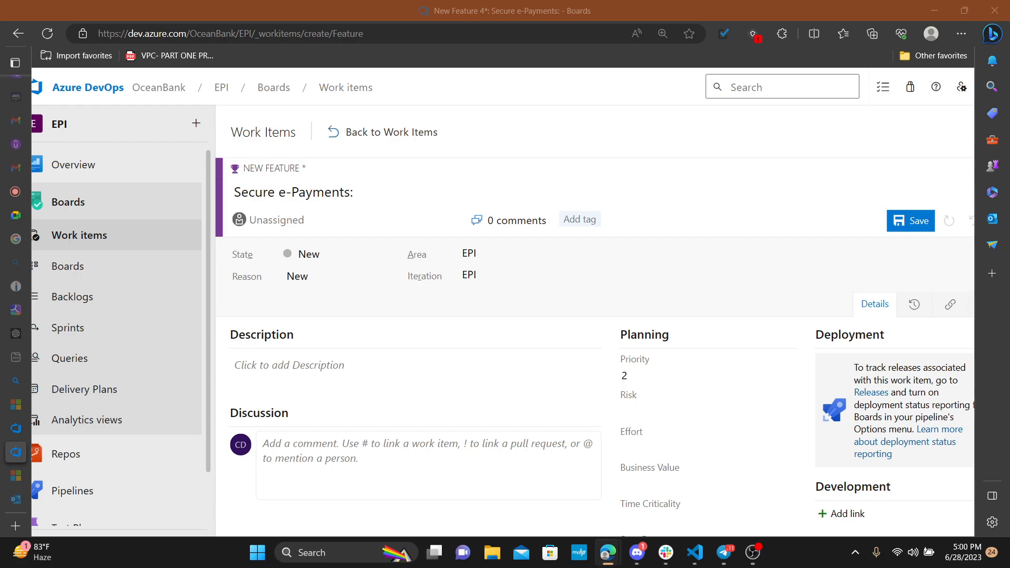
{"action": "left_click", "coordinate": [240, 360]}
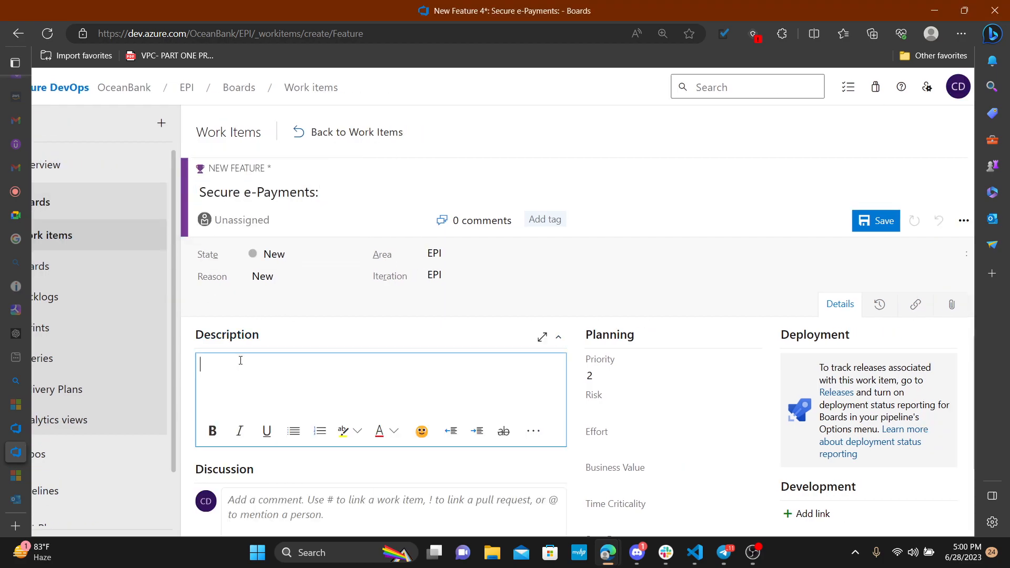
{"action": "type", "text": "EPI ensures secure electronic payments for end clients by integrating with credit and debit card systems. The platform employs robust security measures to protect sensitive financial information, ensuring safe and reliable transactions."}
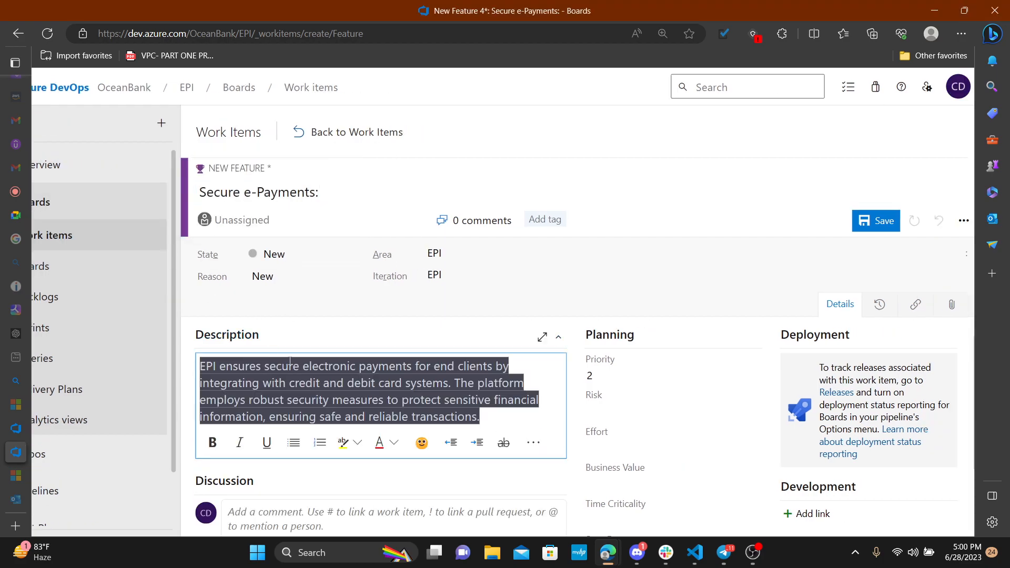
Step: Clear the formatting of the entire description text in the "Secure e-Payments:" feature
{"action": "key", "text": "ctrl+a"}
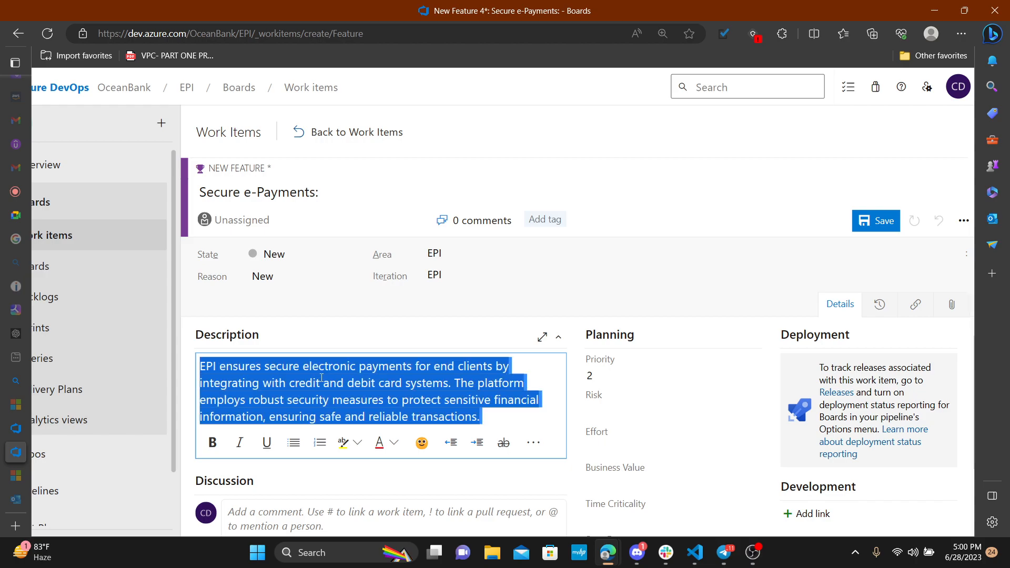
{"action": "left_click", "coordinate": [533, 442]}
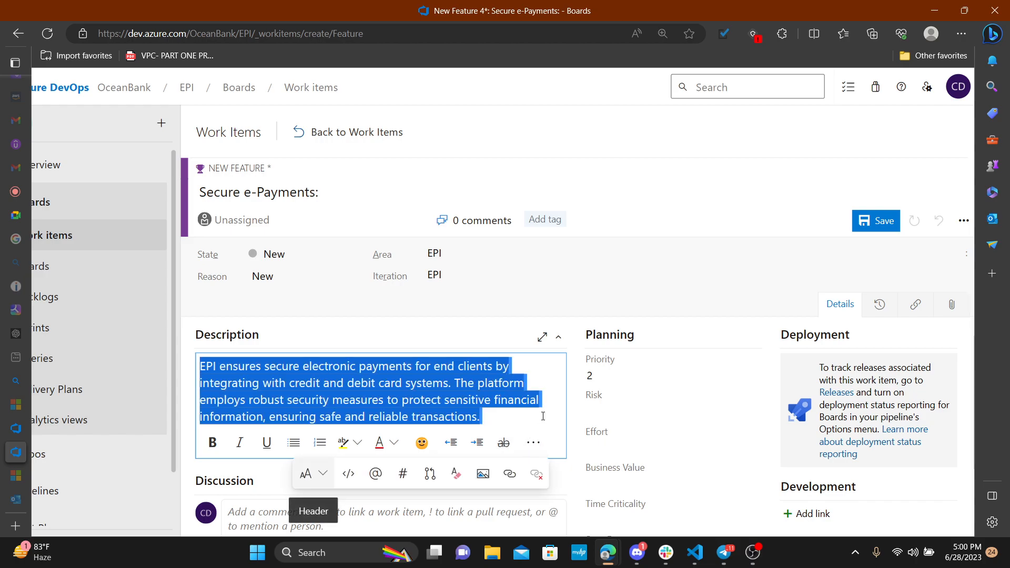
{"action": "left_click", "coordinate": [457, 474]}
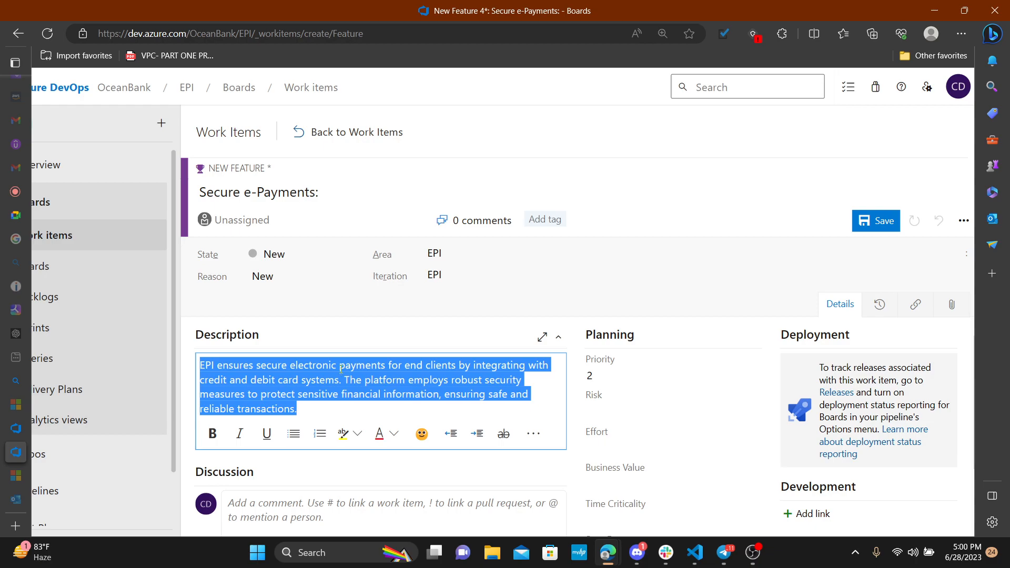
{"action": "left_click", "coordinate": [340, 369]}
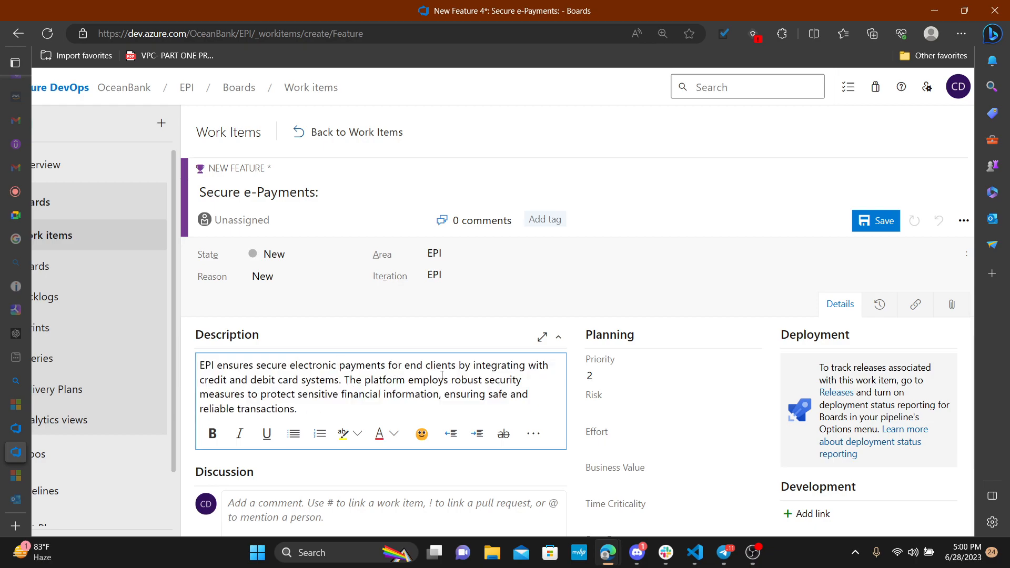
Step: Examine the Build, Code and GitHub link types offered for a Development link on the feature, and cancel without adding one
{"action": "scroll", "coordinate": [441, 375], "scroll_direction": "down", "scroll_amount": 1}
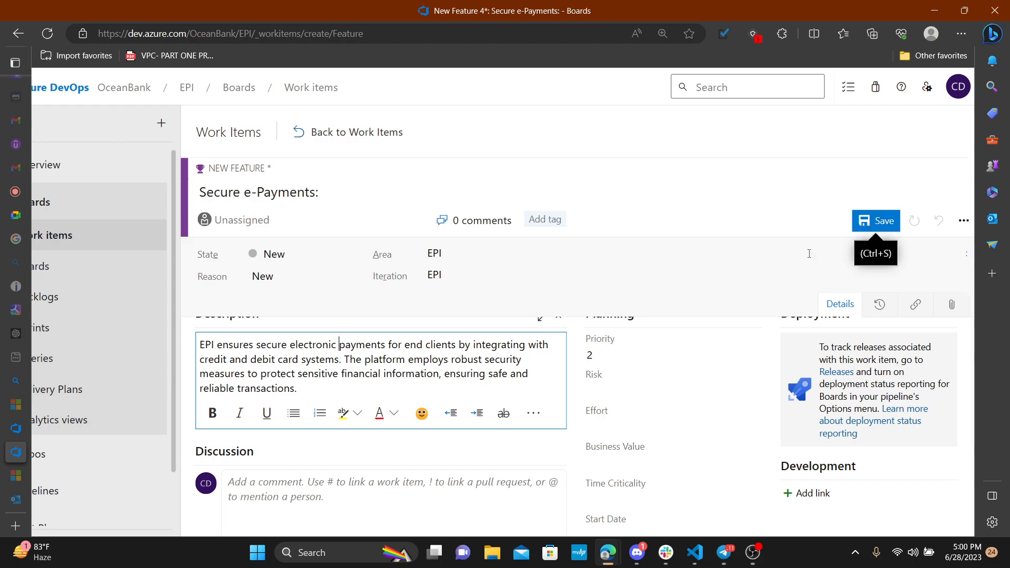
{"action": "scroll", "coordinate": [151, 186], "scroll_direction": "down", "scroll_amount": 1}
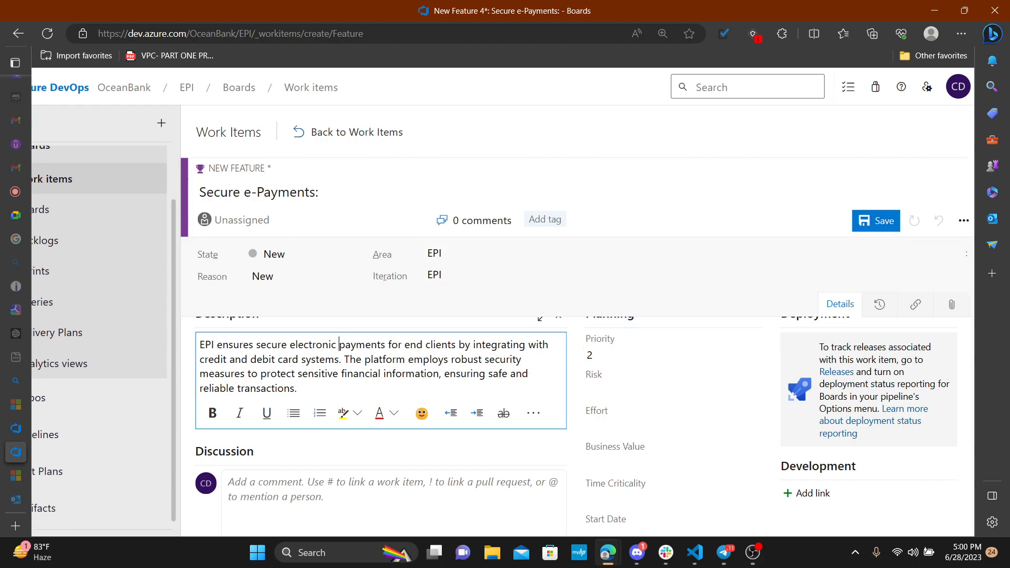
{"action": "scroll", "coordinate": [151, 187], "scroll_direction": "down", "scroll_amount": 2}
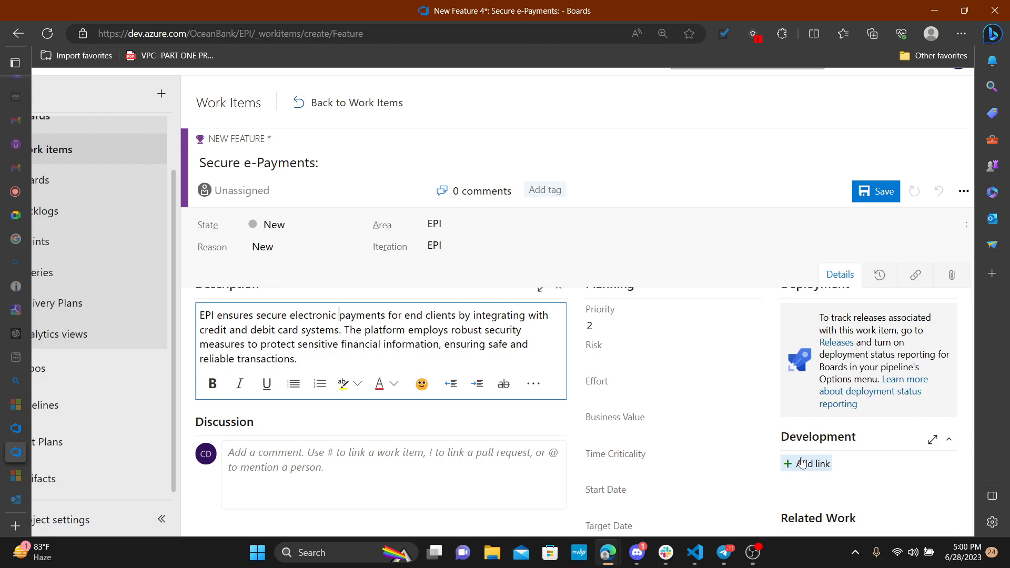
{"action": "scroll", "coordinate": [797, 466], "scroll_direction": "down", "scroll_amount": 1}
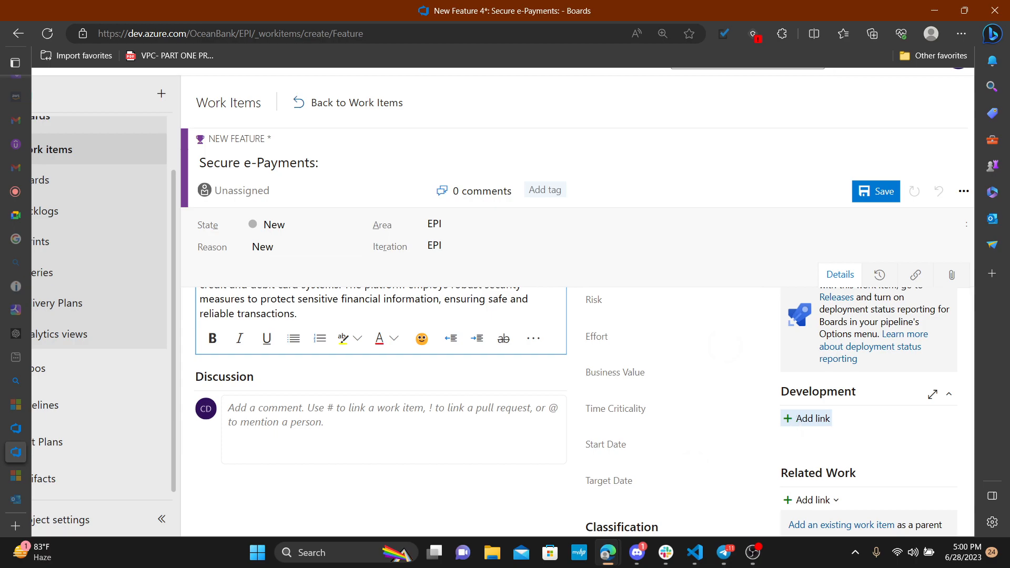
{"action": "scroll", "coordinate": [687, 469], "scroll_direction": "up", "scroll_amount": 3}
{"action": "scroll", "coordinate": [687, 394], "scroll_direction": "right", "scroll_amount": 2}
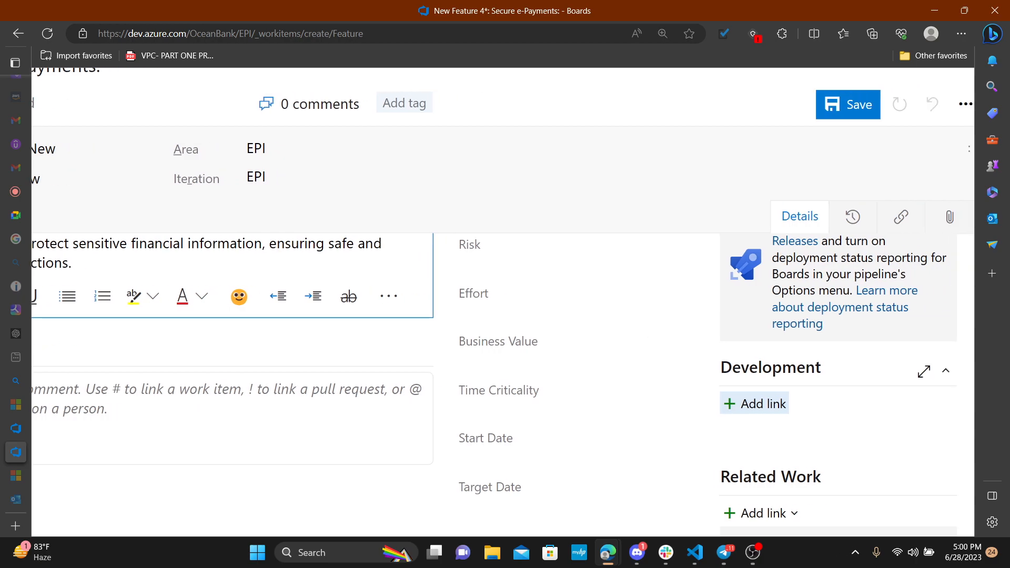
{"action": "left_click", "coordinate": [751, 408]}
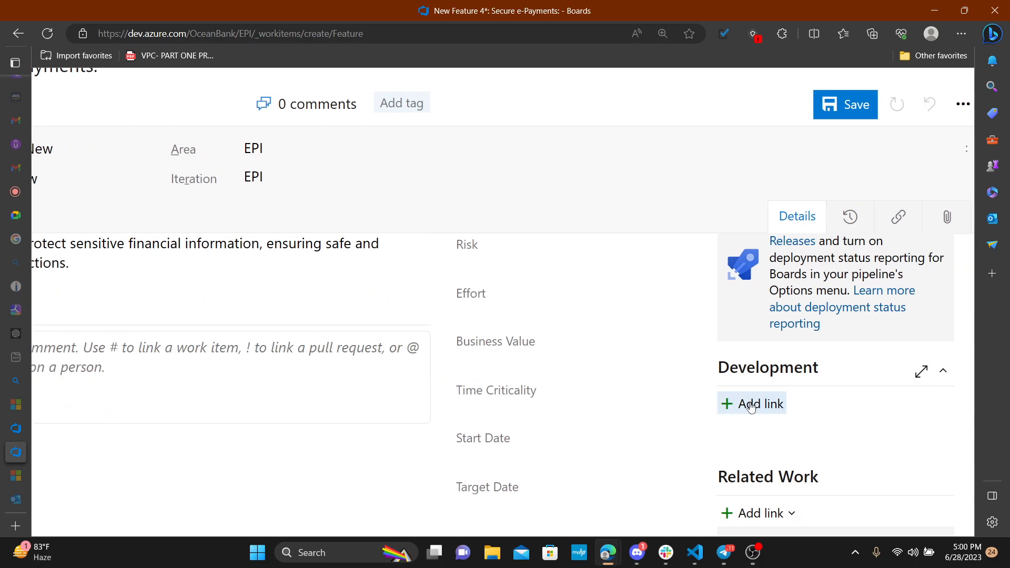
{"action": "left_click", "coordinate": [750, 407]}
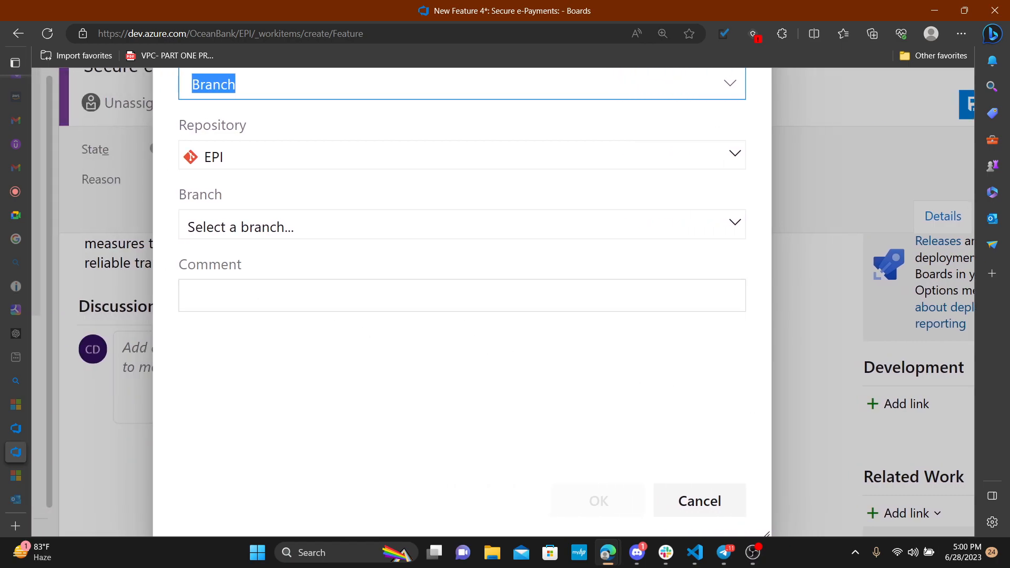
{"action": "scroll", "coordinate": [448, 279], "scroll_direction": "up", "scroll_amount": 2}
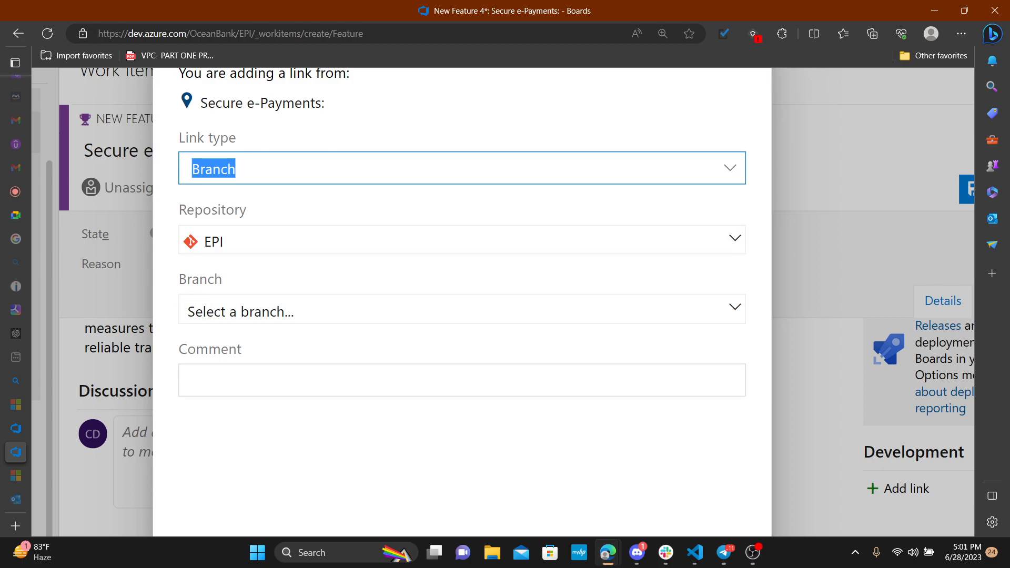
{"action": "scroll", "coordinate": [196, 309], "scroll_direction": "up", "scroll_amount": 1}
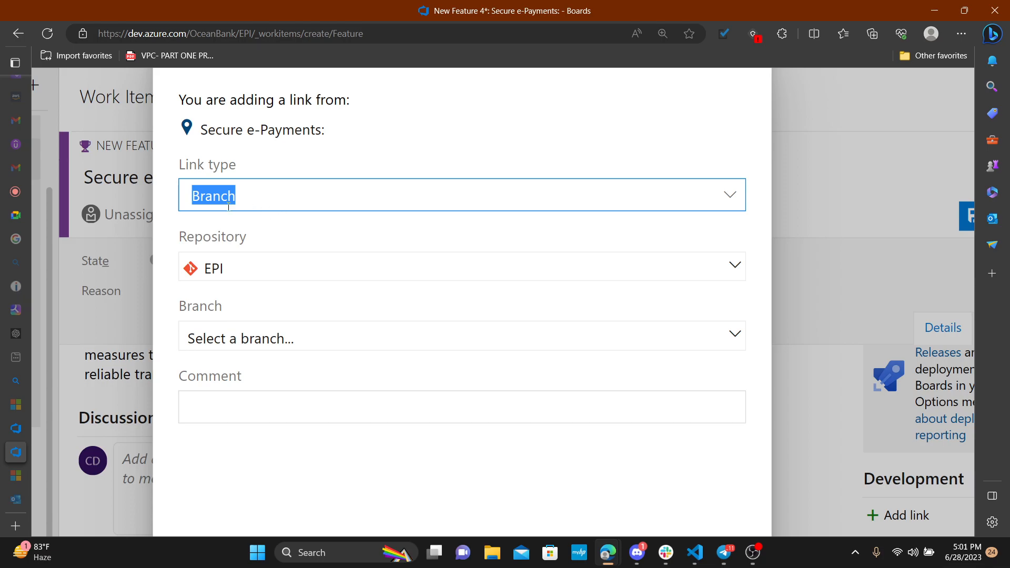
{"action": "left_click", "coordinate": [733, 202]}
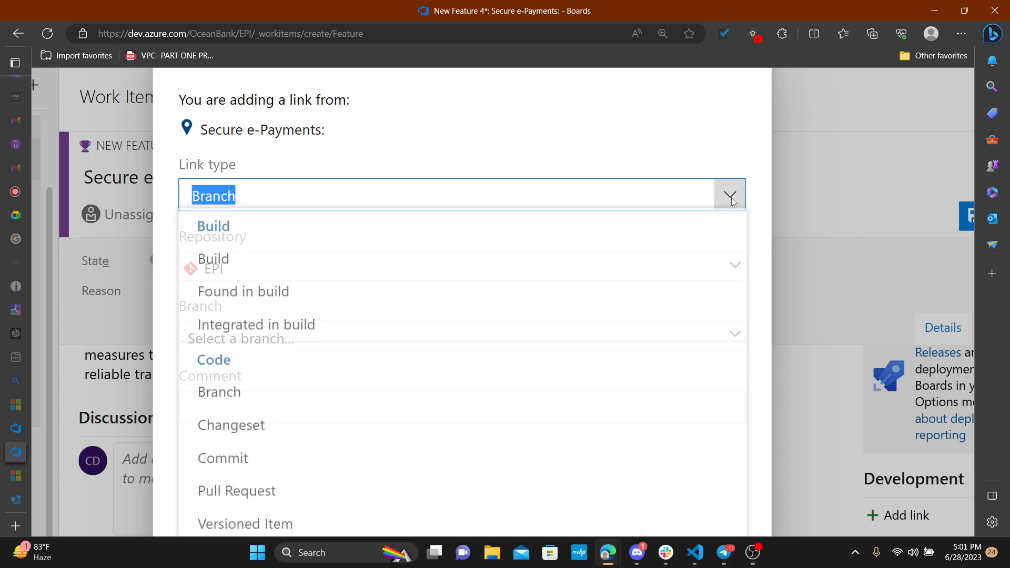
{"action": "key", "text": "Down"}
{"action": "key", "text": "Down"}
{"action": "key", "text": "Down"}
{"action": "key", "text": "Down"}
{"action": "key", "text": "Down"}
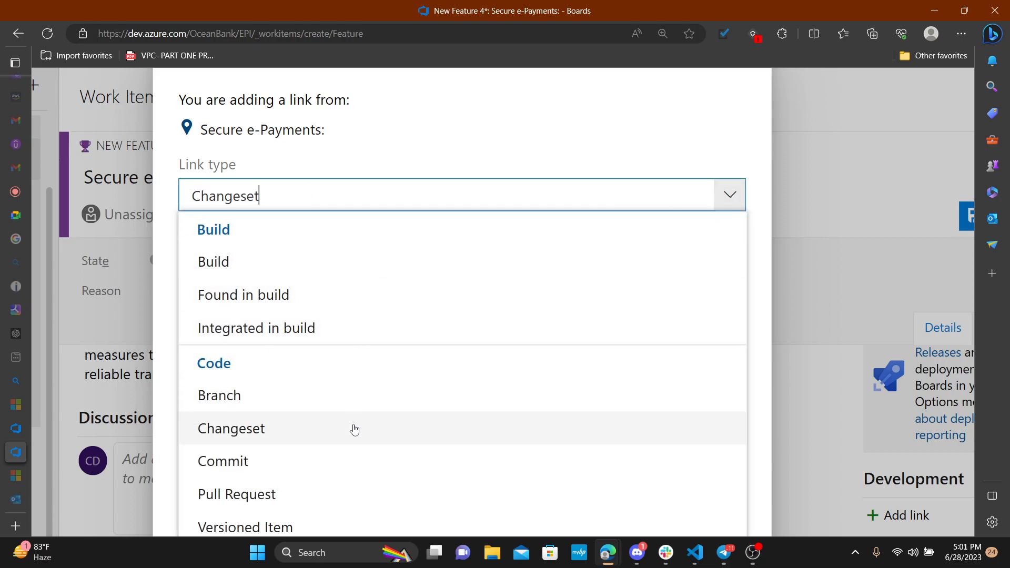
{"action": "key", "text": "Down"}
{"action": "key", "text": "Down"}
{"action": "key", "text": "Down"}
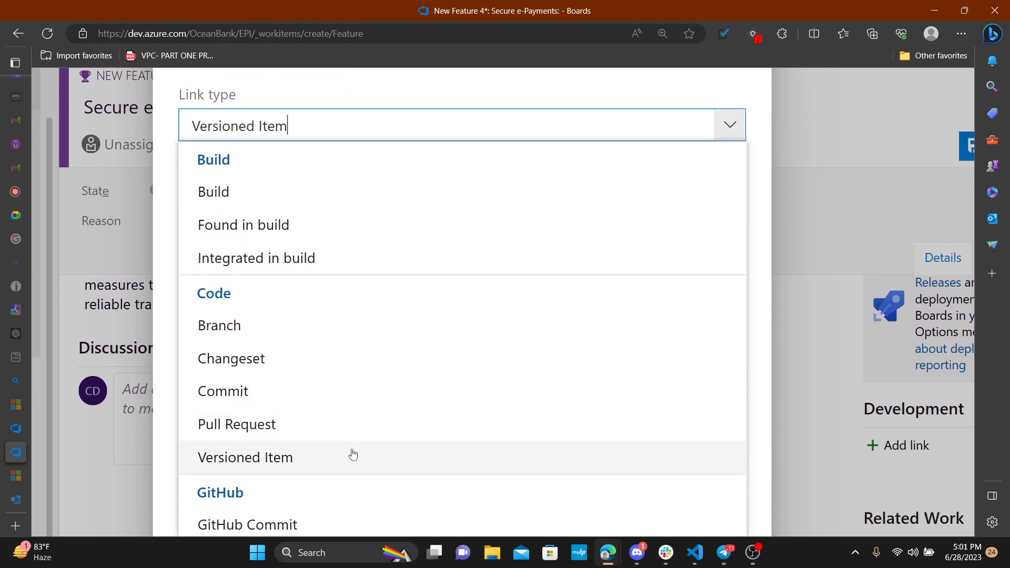
{"action": "scroll", "coordinate": [190, 314], "scroll_direction": "up", "scroll_amount": 1}
{"action": "scroll", "coordinate": [190, 314], "scroll_direction": "down", "scroll_amount": 1}
{"action": "scroll", "coordinate": [191, 314], "scroll_direction": "down", "scroll_amount": 1}
{"action": "scroll", "coordinate": [191, 315], "scroll_direction": "down", "scroll_amount": 1}
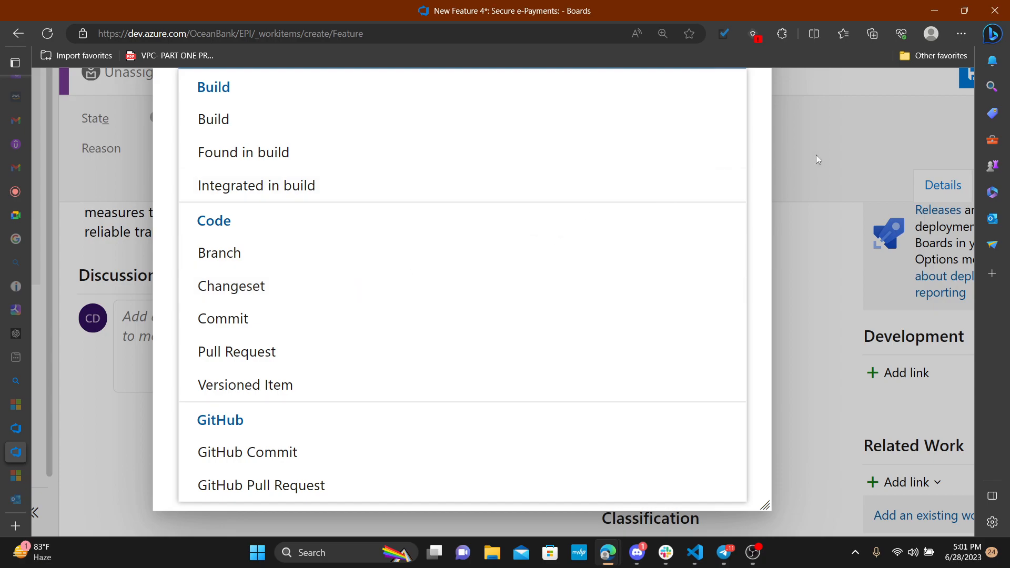
{"action": "left_click", "coordinate": [843, 151]}
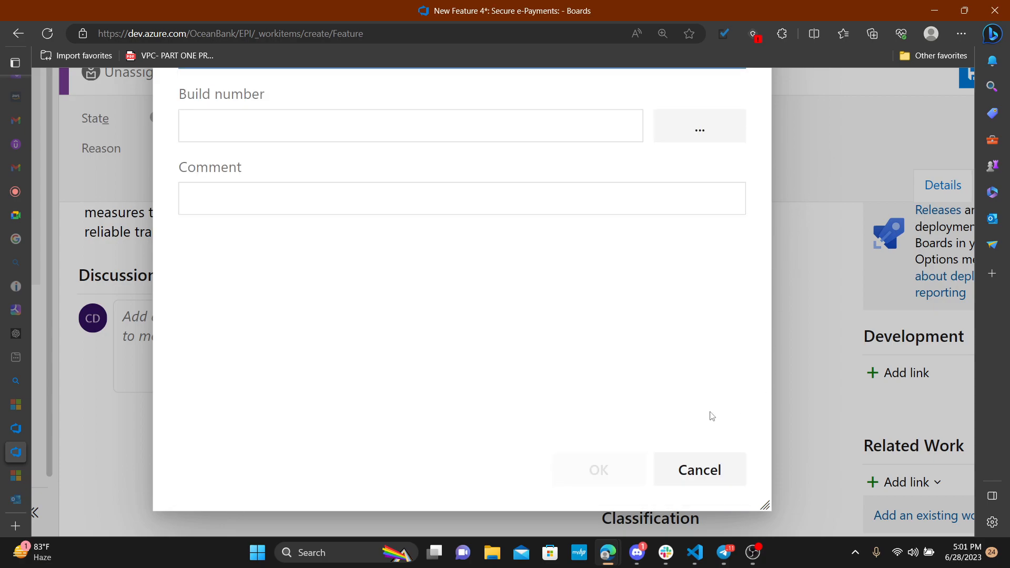
{"action": "left_click", "coordinate": [713, 469]}
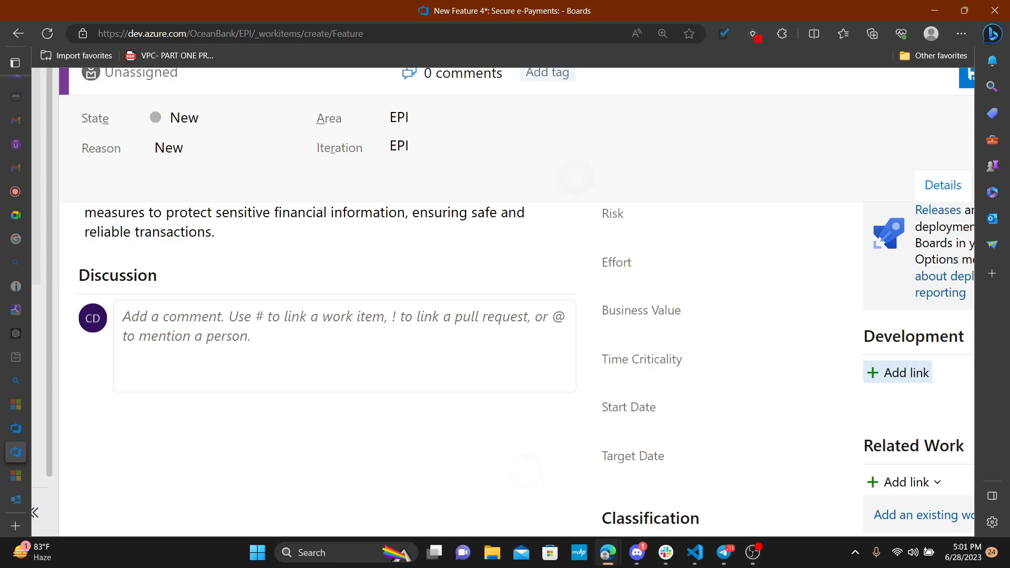
Step: Link the feature to the existing epic "Payment Processing and Security Enhancements:" as its Parent under Related Work, and save the feature
{"action": "scroll", "coordinate": [527, 411], "scroll_direction": "down", "scroll_amount": 4}
{"action": "scroll", "coordinate": [917, 417], "scroll_direction": "down", "scroll_amount": 1}
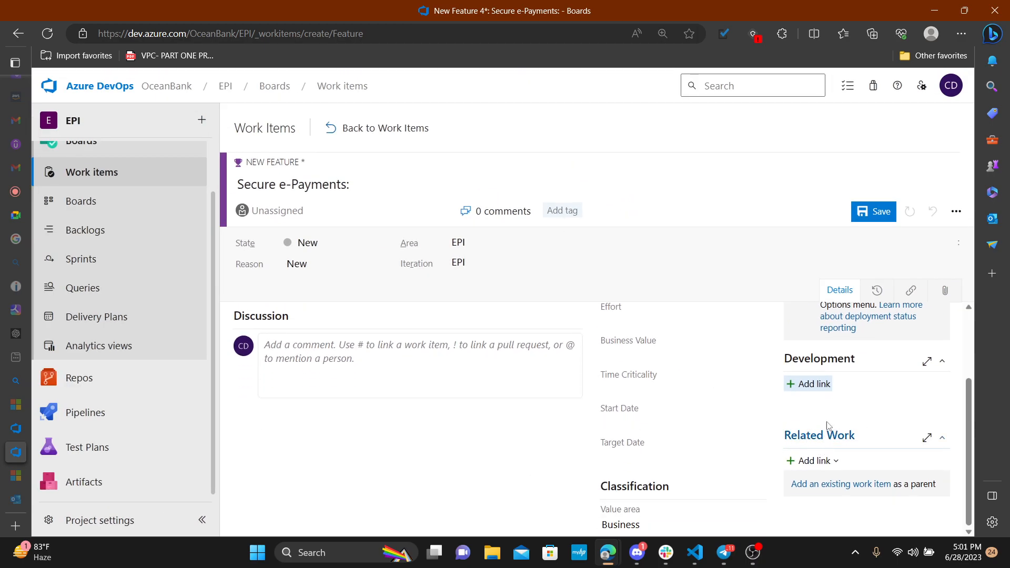
{"action": "left_click", "coordinate": [813, 460]}
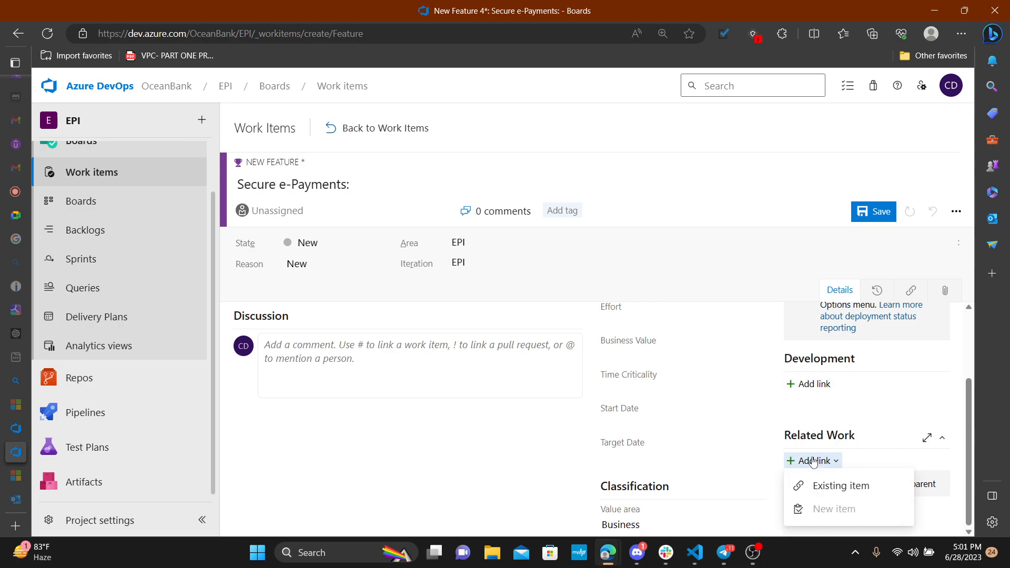
{"action": "left_click", "coordinate": [828, 489]}
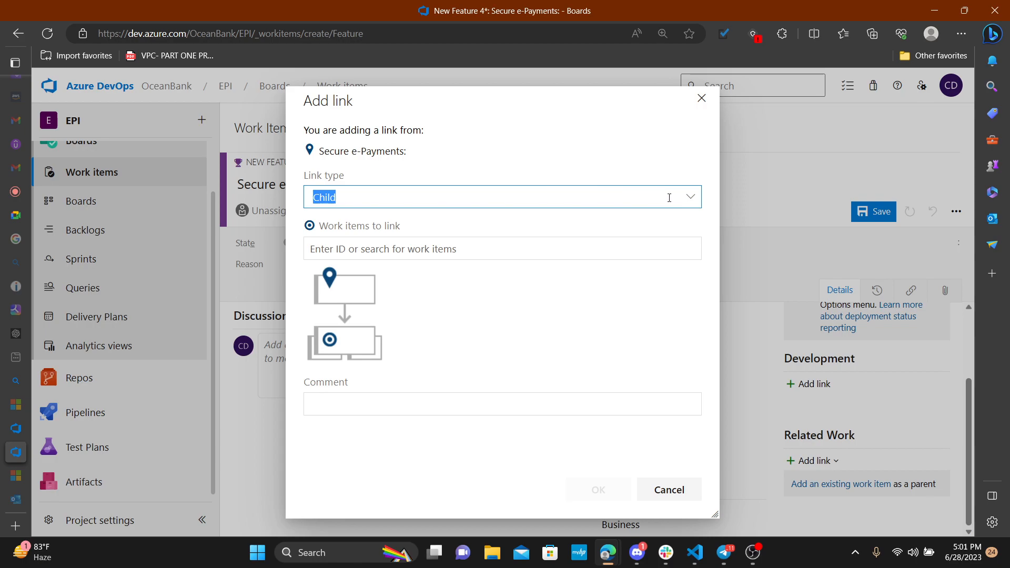
{"action": "left_click", "coordinate": [690, 198]}
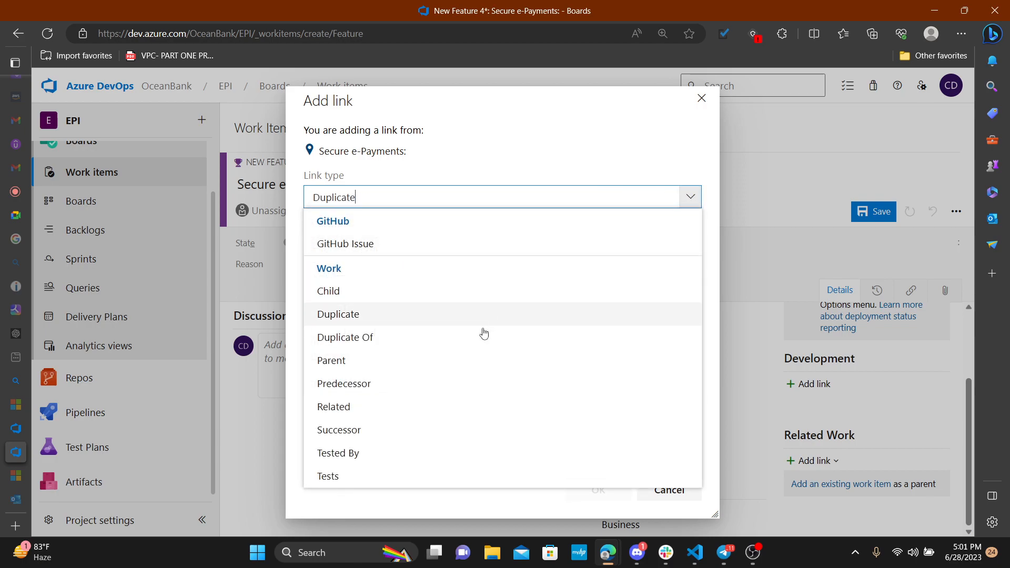
{"action": "left_click", "coordinate": [398, 367]}
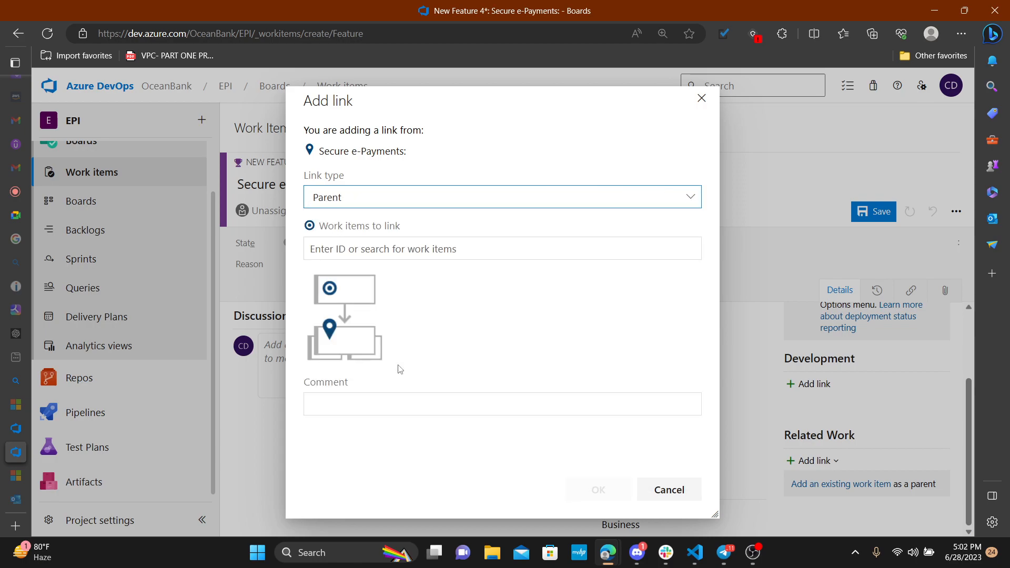
{"action": "left_click", "coordinate": [332, 251]}
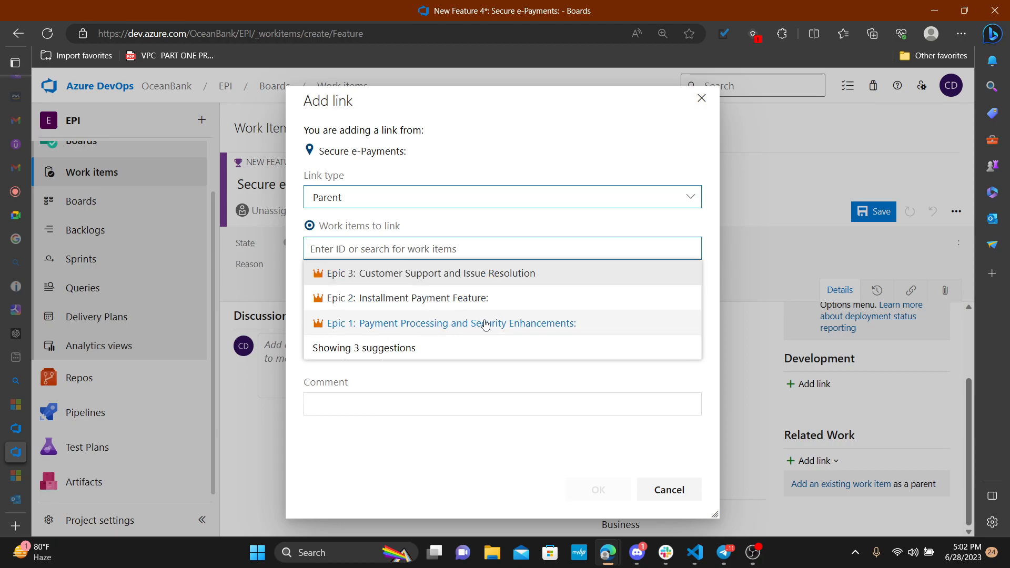
{"action": "left_click", "coordinate": [528, 329]}
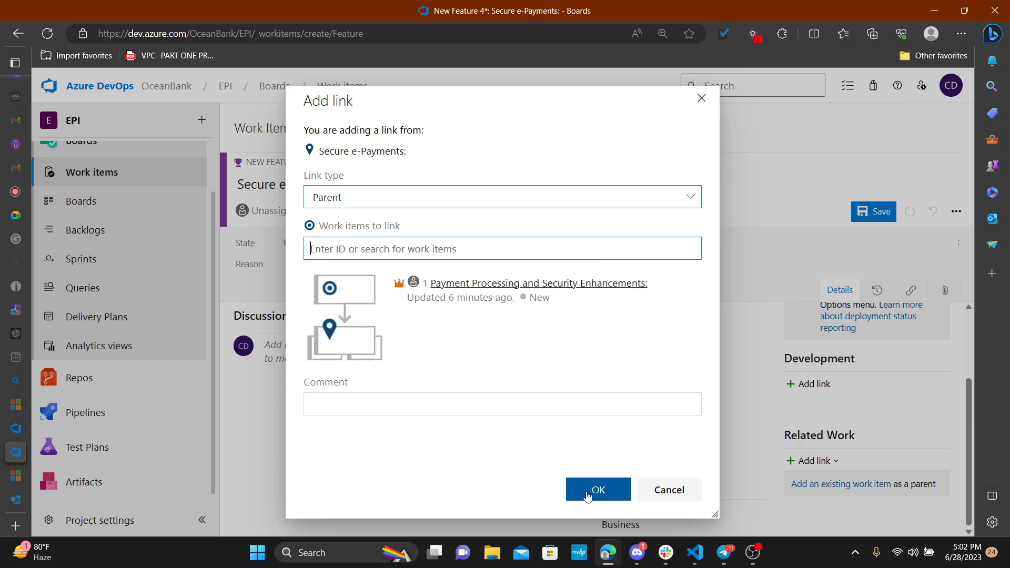
{"action": "left_click", "coordinate": [588, 496]}
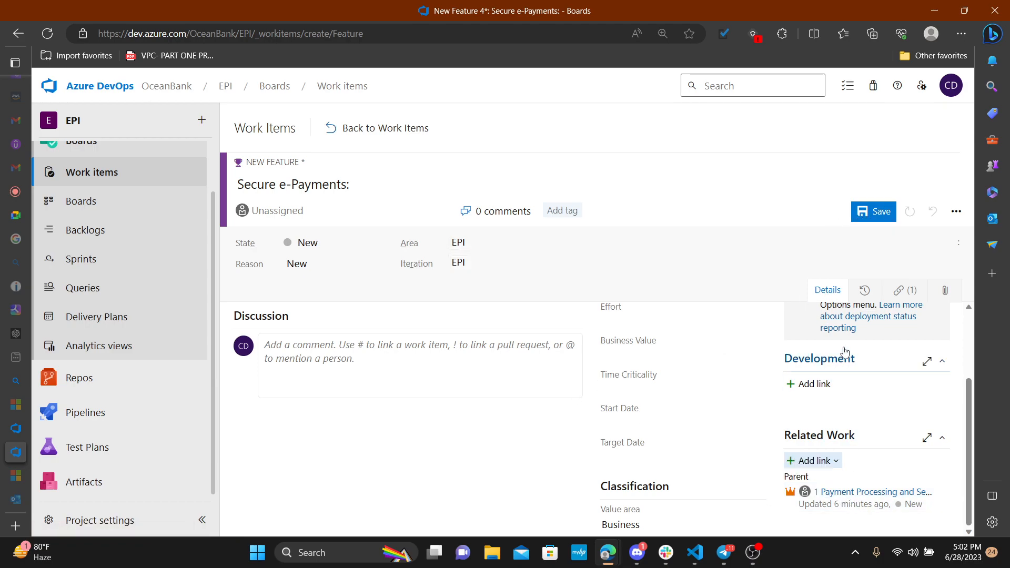
{"action": "left_click", "coordinate": [882, 215]}
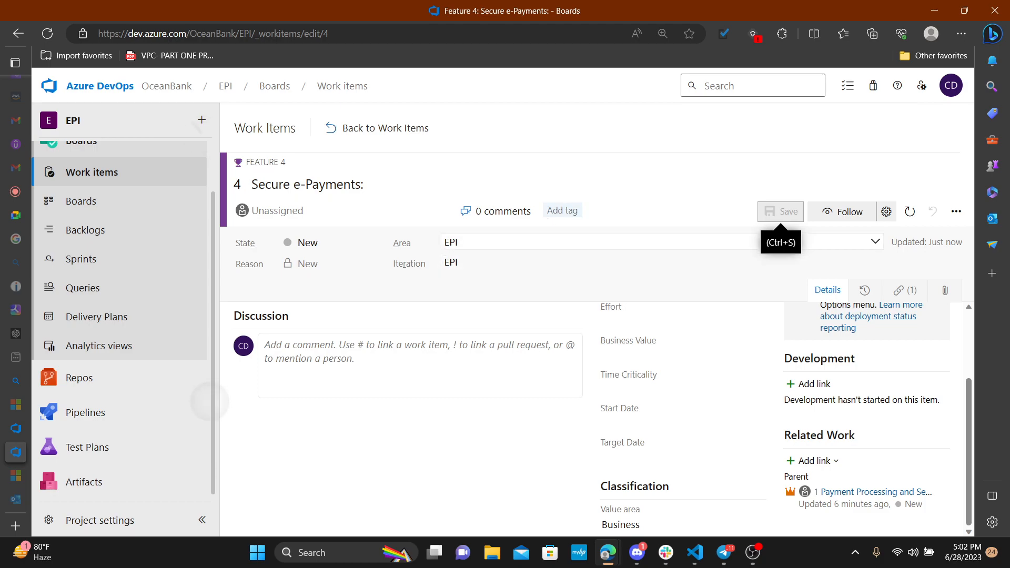
{"action": "scroll", "coordinate": [256, 176], "scroll_direction": "up", "scroll_amount": 2}
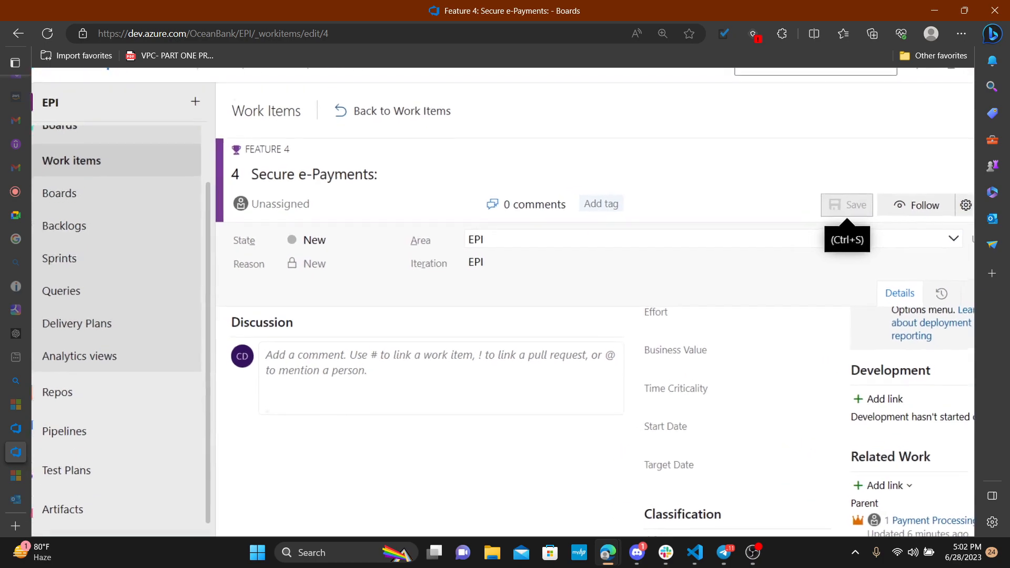
{"action": "scroll", "coordinate": [113, 315], "scroll_direction": "up", "scroll_amount": 2}
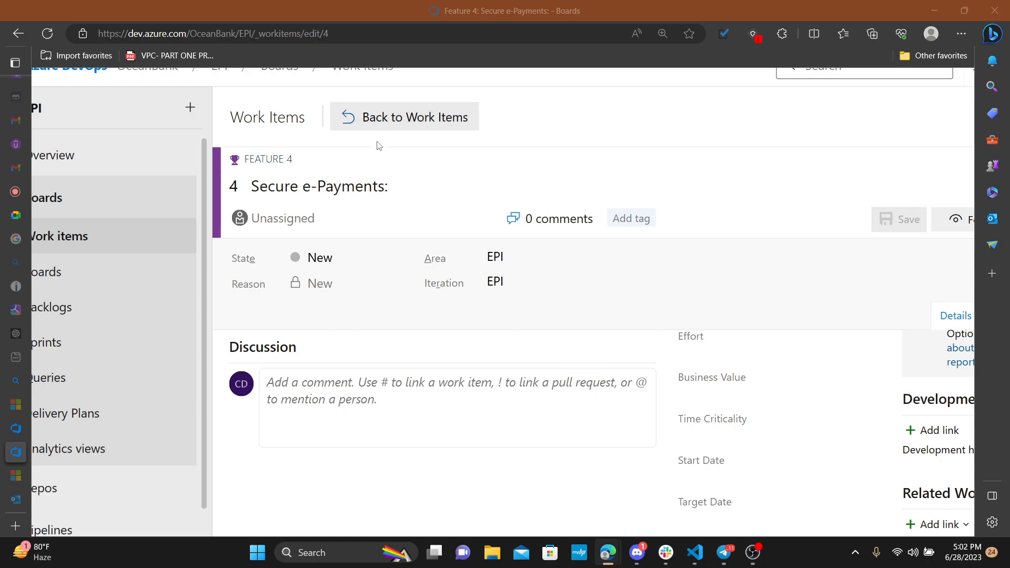
{"action": "left_click", "coordinate": [270, 115]}
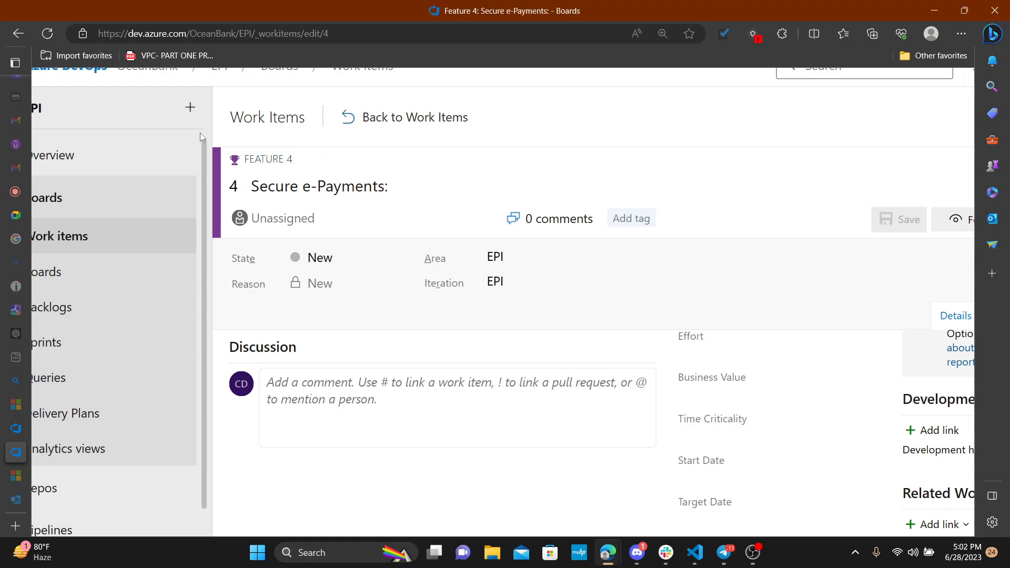
{"action": "scroll", "coordinate": [203, 137], "scroll_direction": "up", "scroll_amount": 1}
{"action": "scroll", "coordinate": [119, 192], "scroll_direction": "left", "scroll_amount": 1}
{"action": "scroll", "coordinate": [118, 192], "scroll_direction": "left", "scroll_amount": 1}
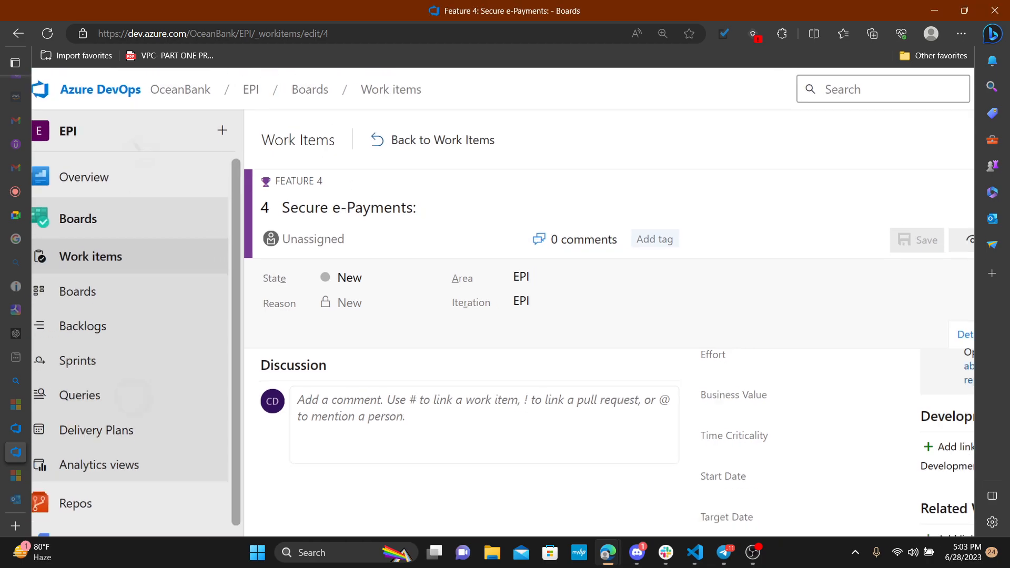
{"action": "scroll", "coordinate": [119, 192], "scroll_direction": "down", "scroll_amount": 2}
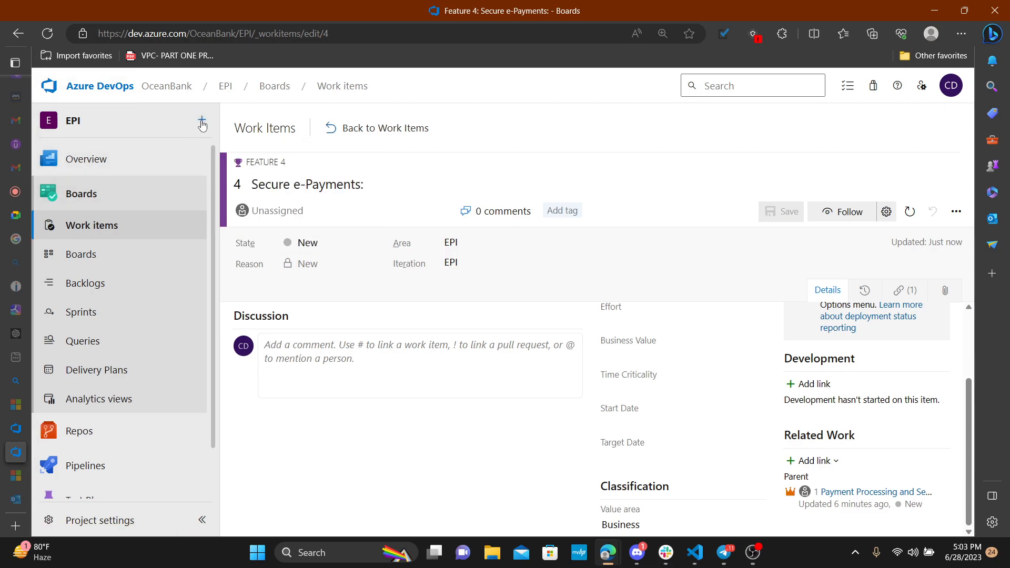
Step: Create a new Feature work item from the Work items list and title it "Installment Payment Option:"
{"action": "left_click", "coordinate": [101, 233]}
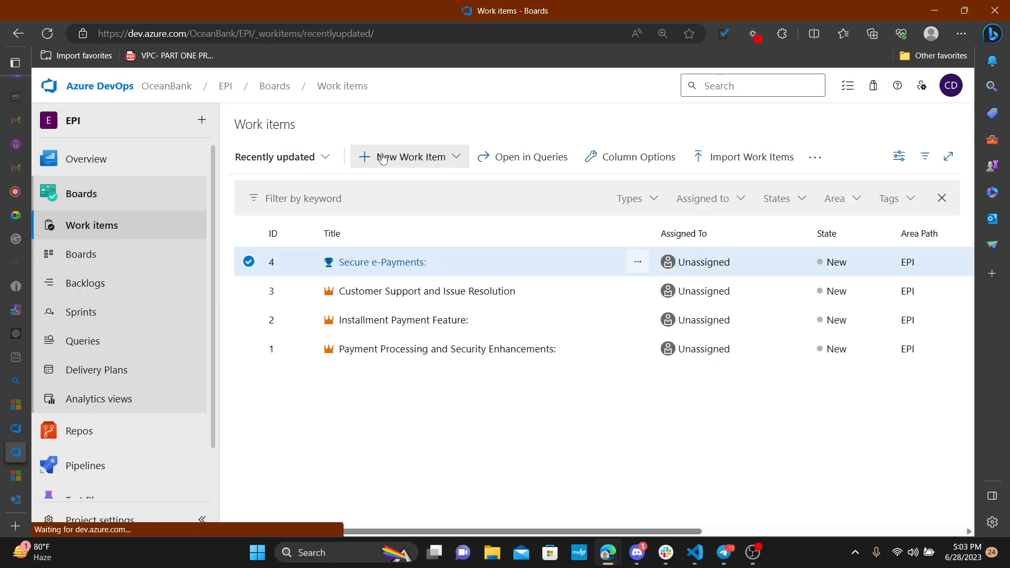
{"action": "left_click", "coordinate": [407, 157]}
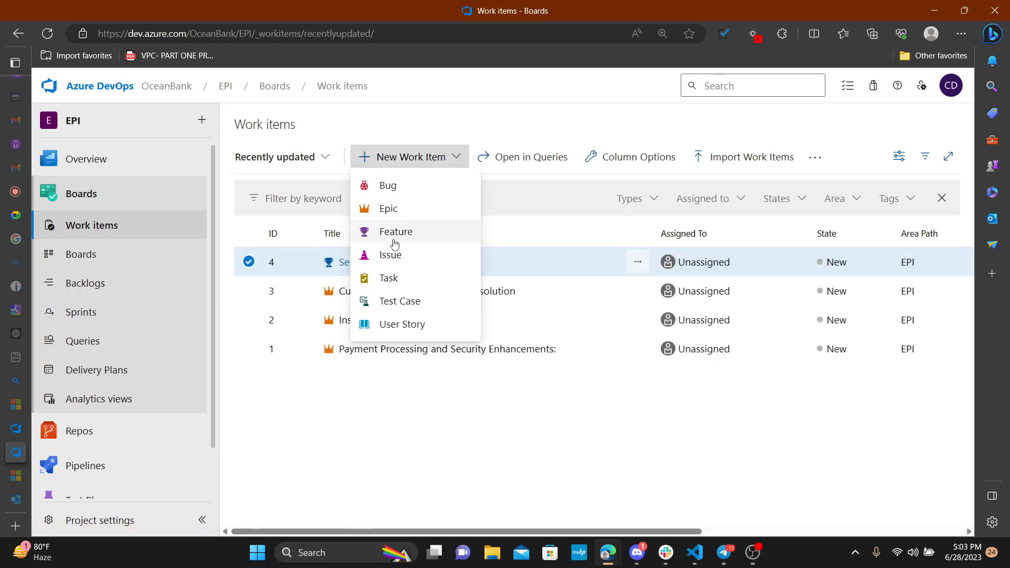
{"action": "left_click", "coordinate": [395, 235]}
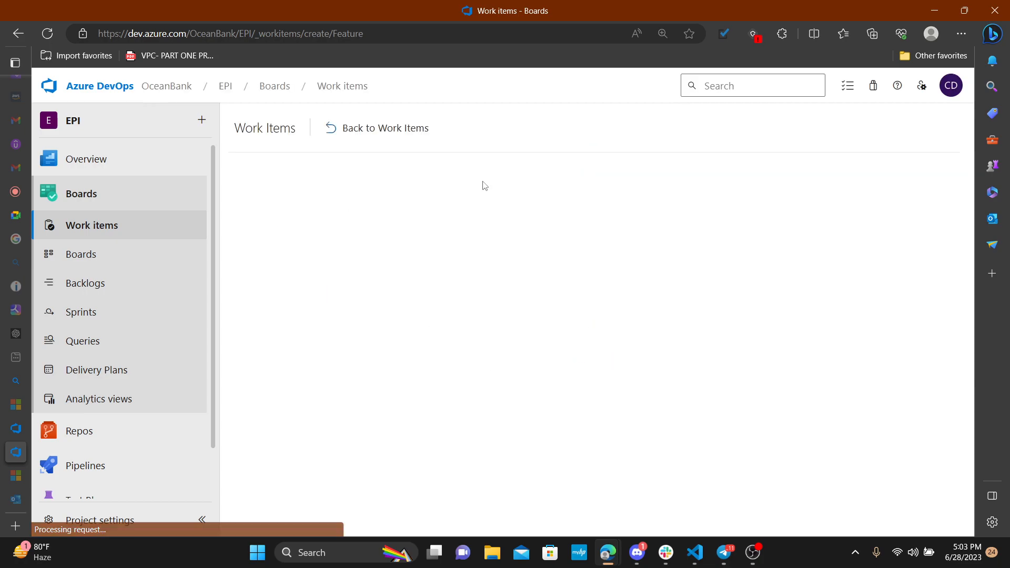
{"action": "left_click", "coordinate": [274, 181]}
{"action": "type", "text": "Installment Payment Option"}
{"action": "type", "text": ":"}
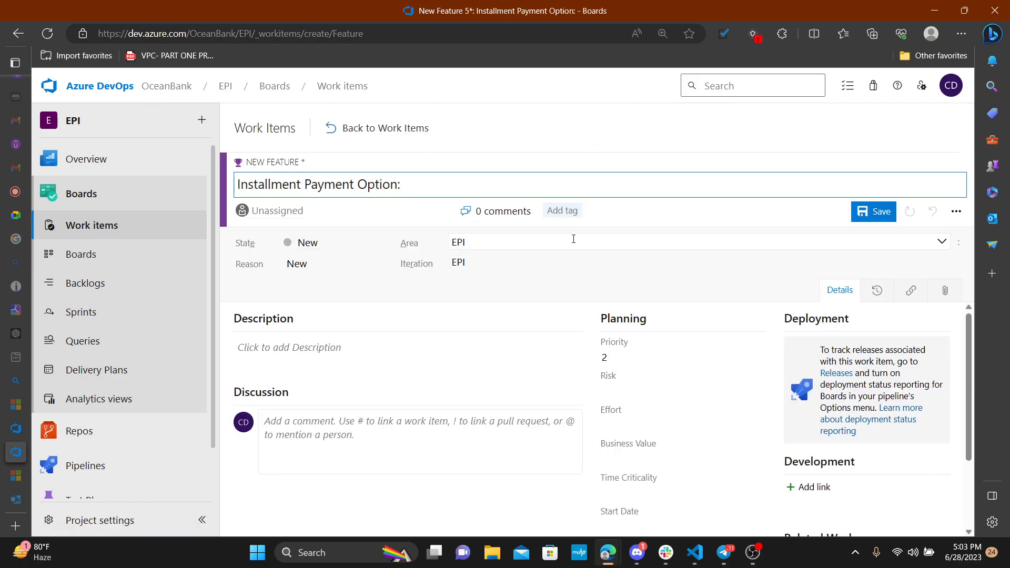
Step: Fill the feature's Discussion comment with the paragraph on EPI offering end clients flexible payments split into manageable installments
{"action": "scroll", "coordinate": [573, 282], "scroll_direction": "down", "scroll_amount": 2}
{"action": "scroll", "coordinate": [599, 421], "scroll_direction": "up", "scroll_amount": 1}
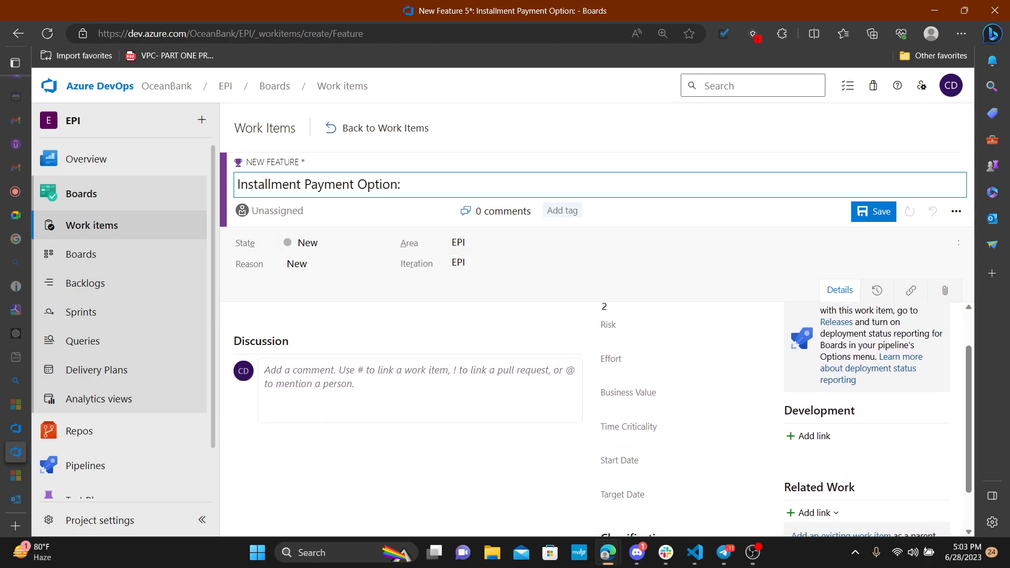
{"action": "key", "text": "alt+Tab"}
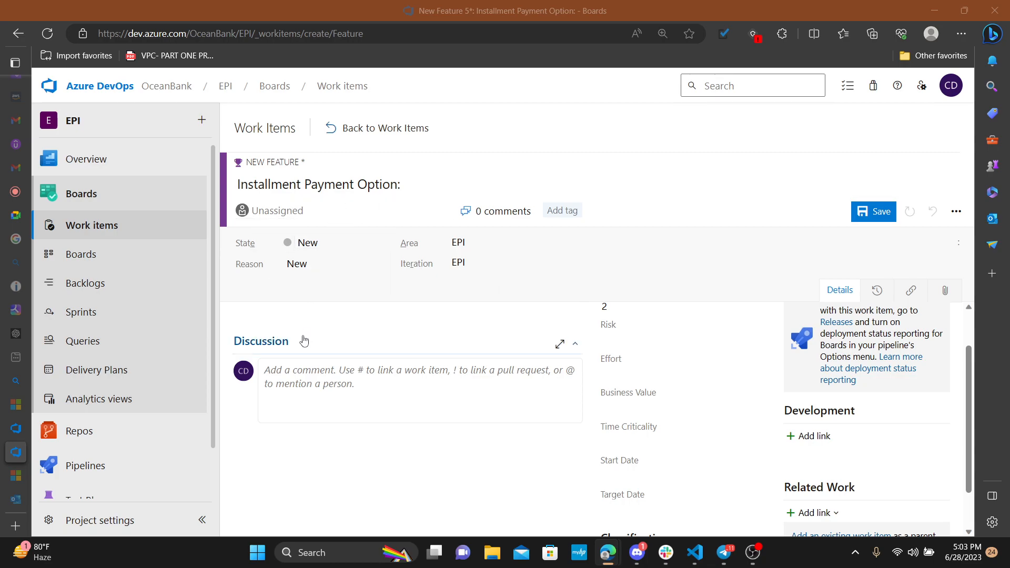
{"action": "left_click", "coordinate": [300, 375]}
{"action": "type", "text": "EPI offers the flexibility of installment payments to end clients. This feature allows users to split their payments into manageable installments, providing convenience and ease of budgeting."}
Step: Clear the formatting of the entire Discussion comment text in the "Installment Payment Option:" feature
{"action": "key", "text": "ctrl+a"}
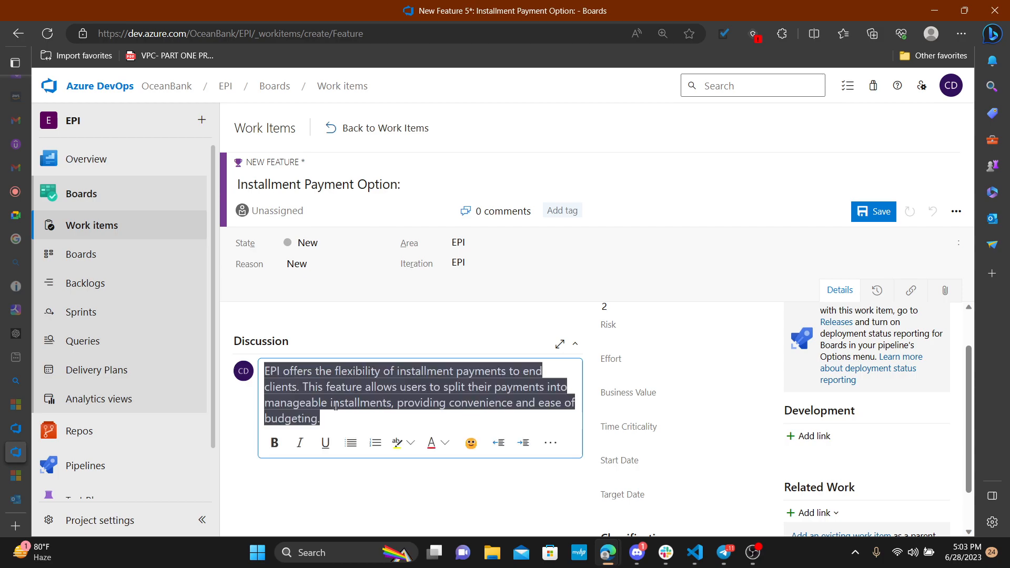
{"action": "left_click", "coordinate": [550, 442]}
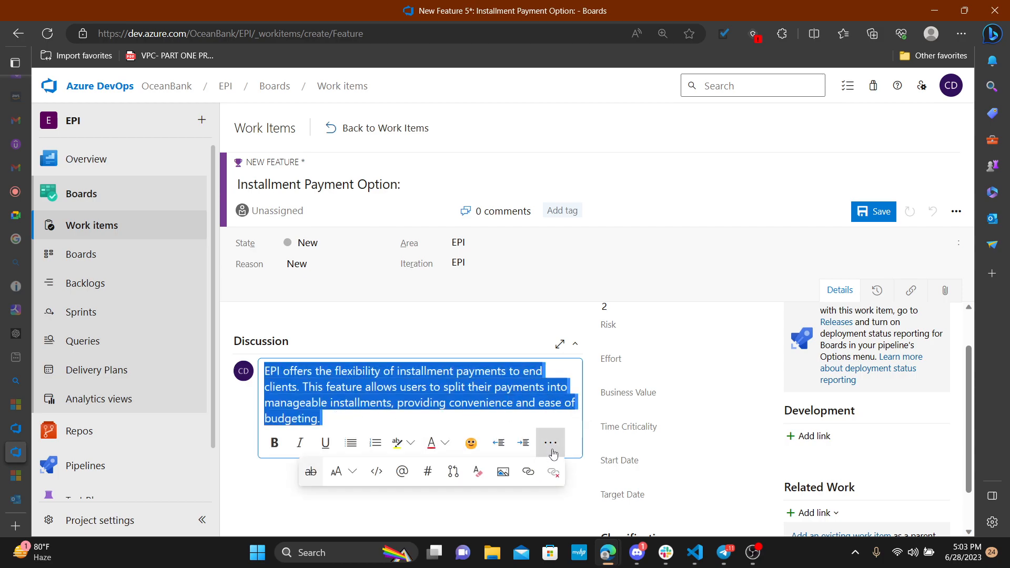
{"action": "left_click", "coordinate": [470, 475]}
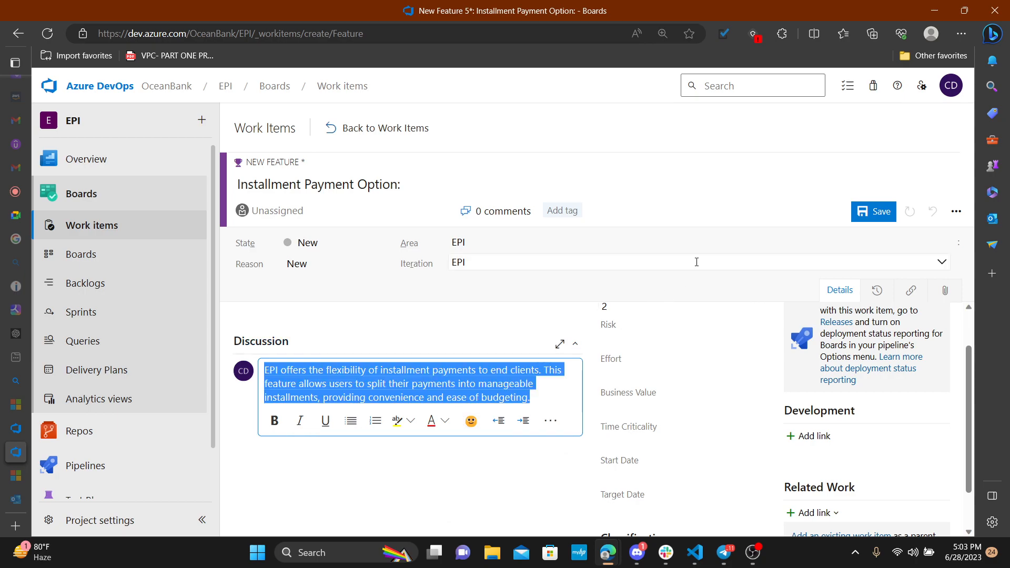
{"action": "left_click", "coordinate": [697, 261]}
{"action": "left_click", "coordinate": [368, 481]}
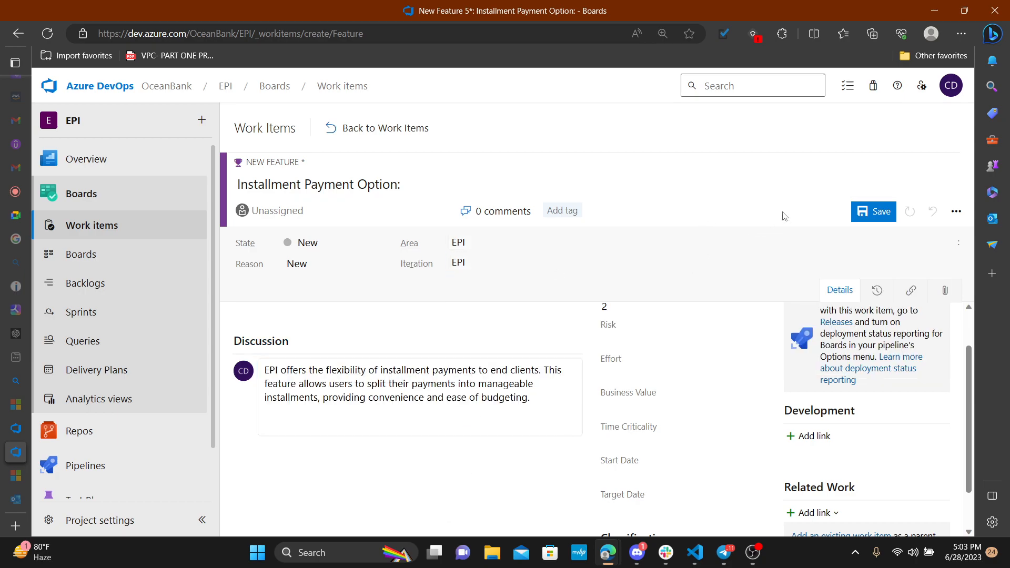
Step: Link the feature to the existing epic "Payment Processing and Security Enhancements:" as its Parent, and save the "Installment Payment Option:" feature
{"action": "left_click", "coordinate": [810, 512]}
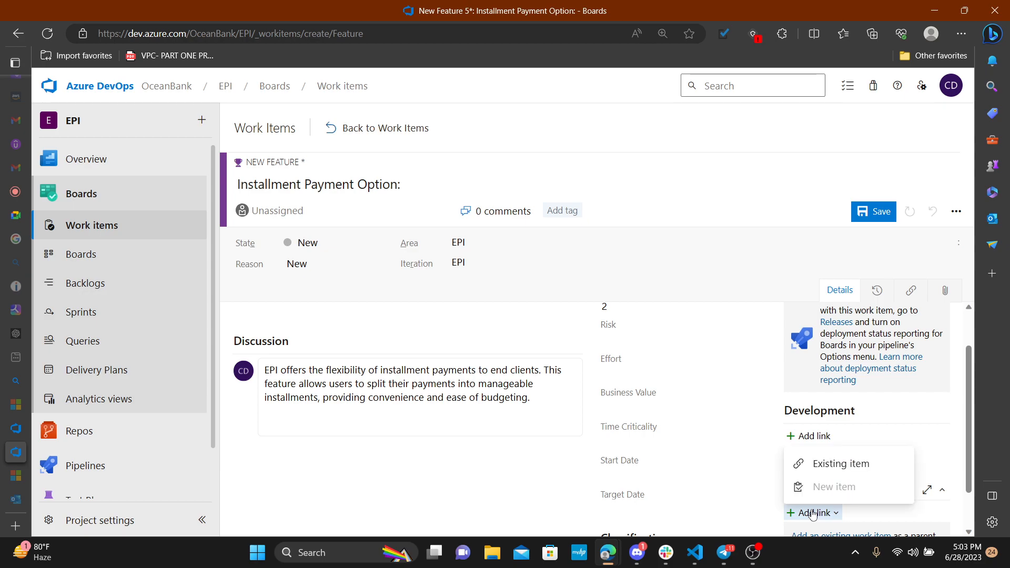
{"action": "left_click", "coordinate": [828, 465]}
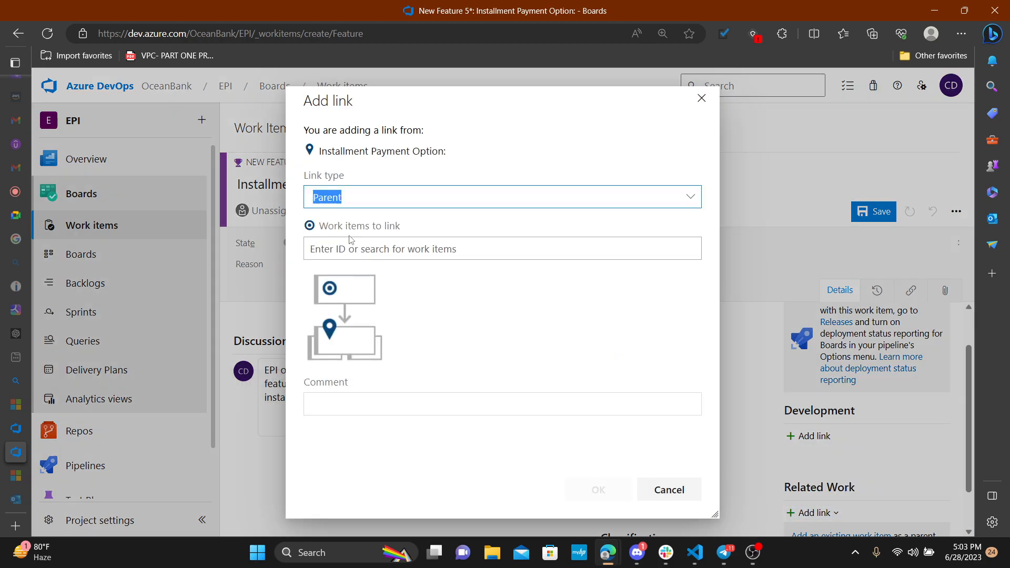
{"action": "left_click", "coordinate": [378, 200]}
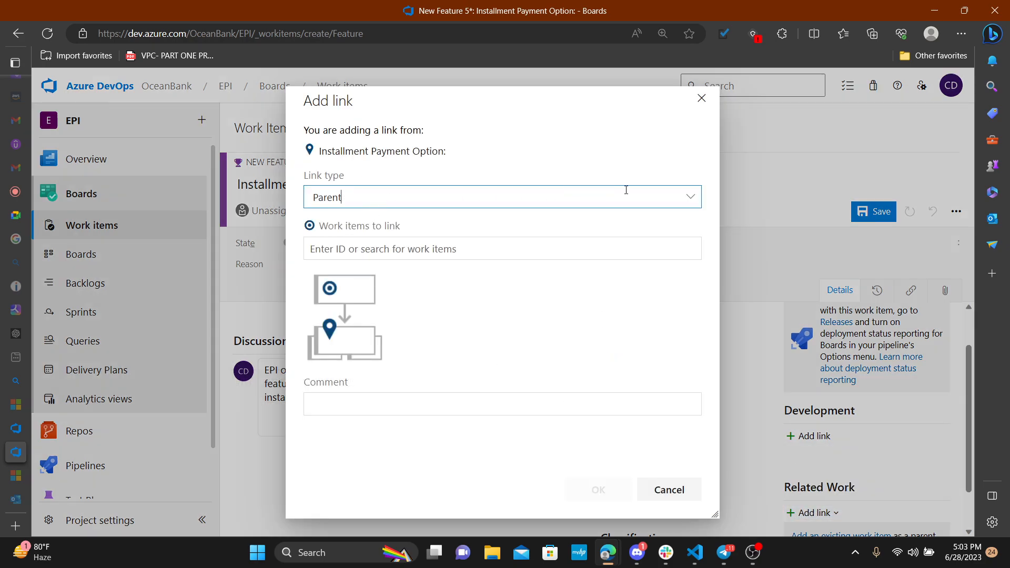
{"action": "left_click", "coordinate": [436, 249]}
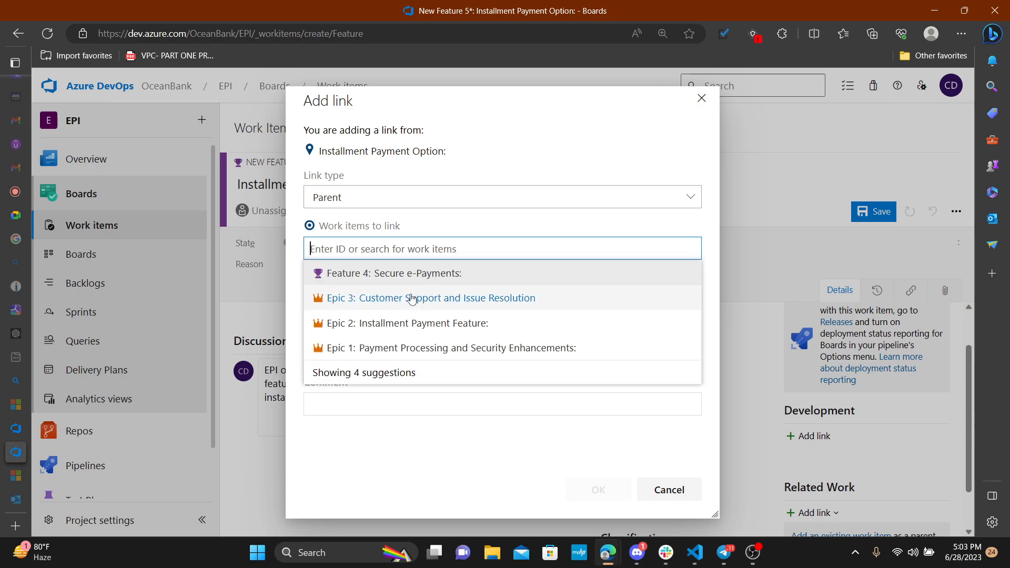
{"action": "left_click", "coordinate": [405, 352]}
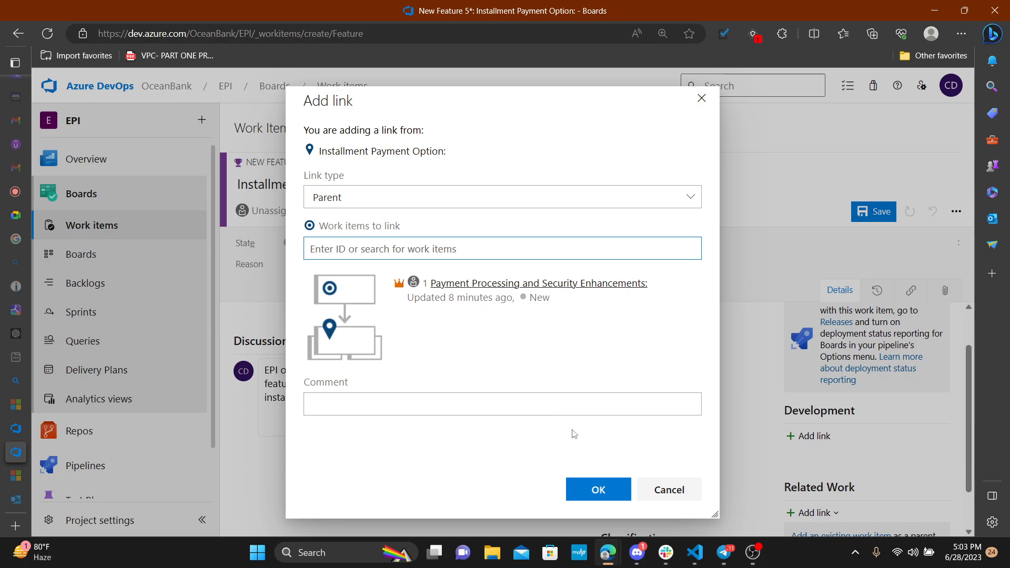
{"action": "left_click", "coordinate": [592, 488]}
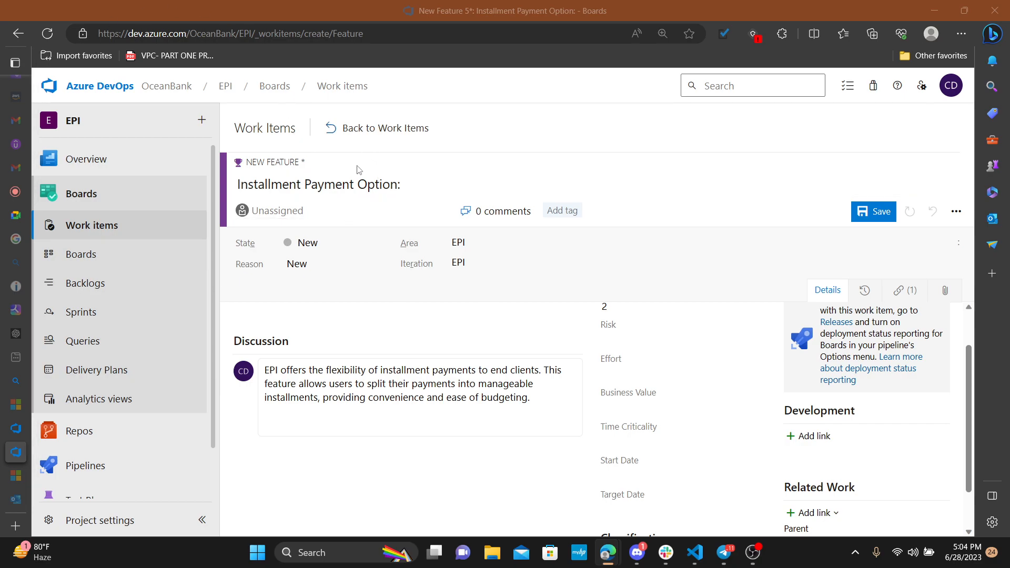
{"action": "left_click", "coordinate": [79, 226]}
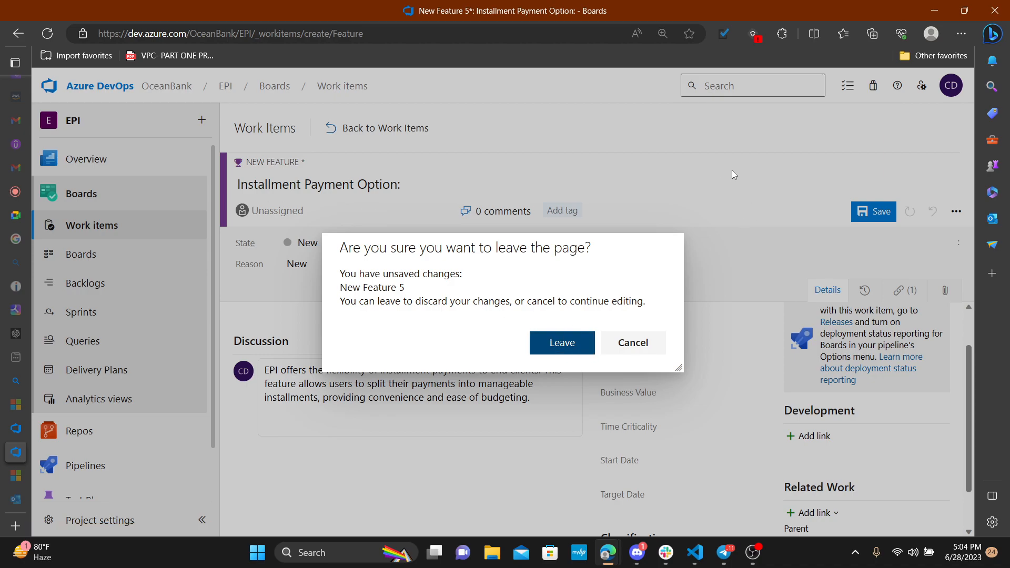
{"action": "left_click", "coordinate": [655, 344]}
{"action": "left_click", "coordinate": [873, 211]}
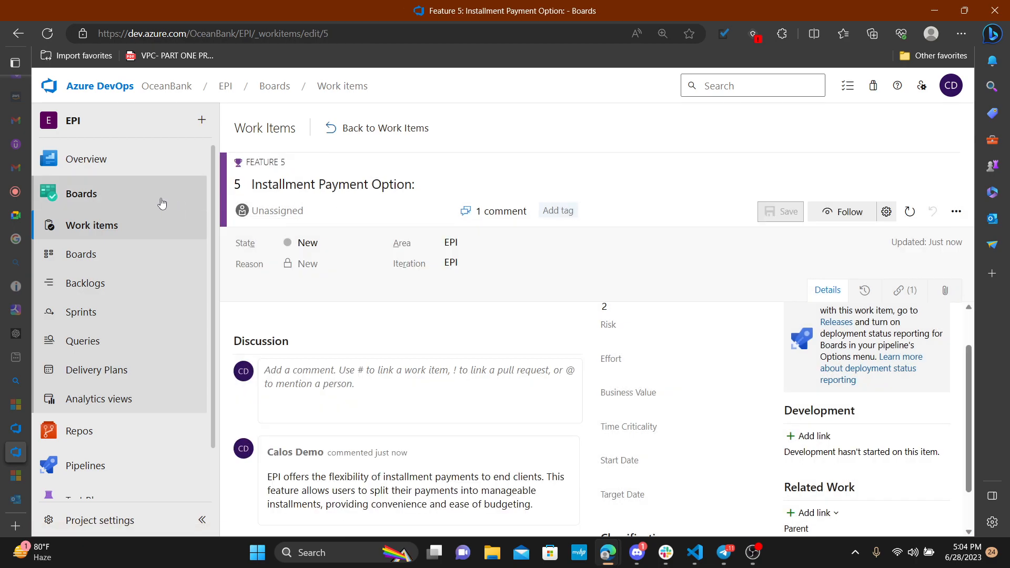
Step: Create another Feature work item from the Work items list and title it "Customer Support Communication"
{"action": "left_click", "coordinate": [116, 236]}
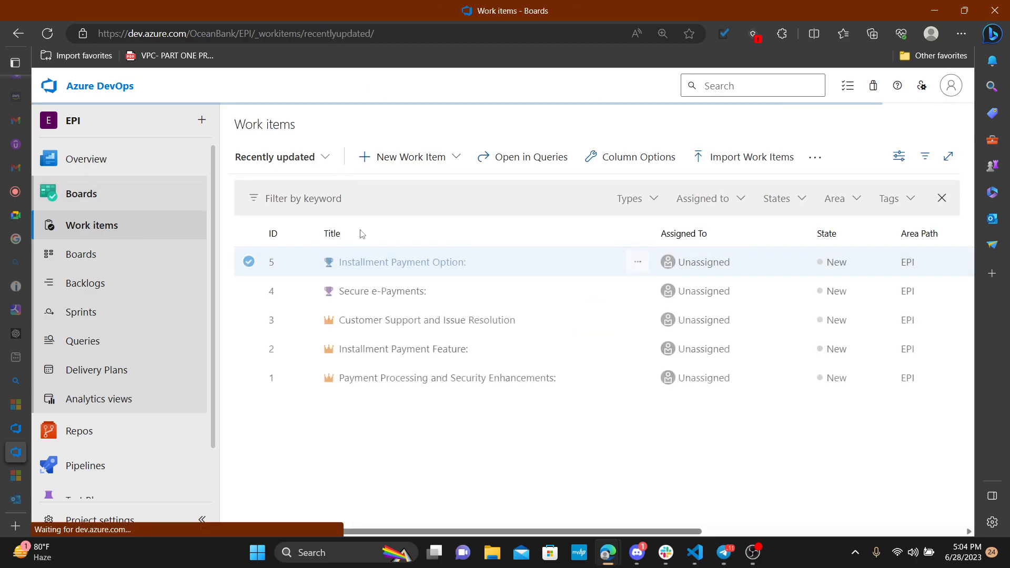
{"action": "left_click", "coordinate": [411, 159]}
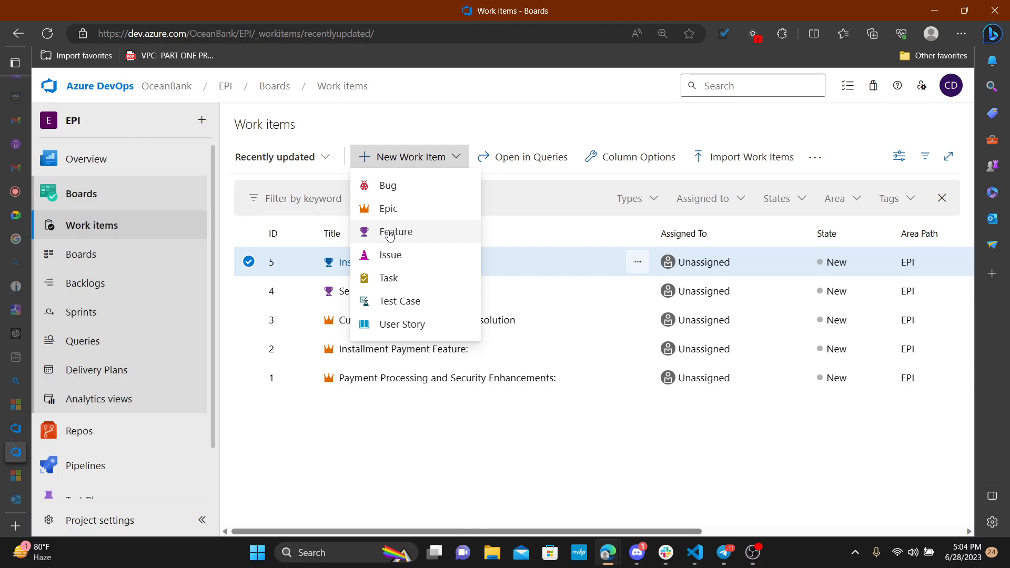
{"action": "left_click", "coordinate": [401, 231]}
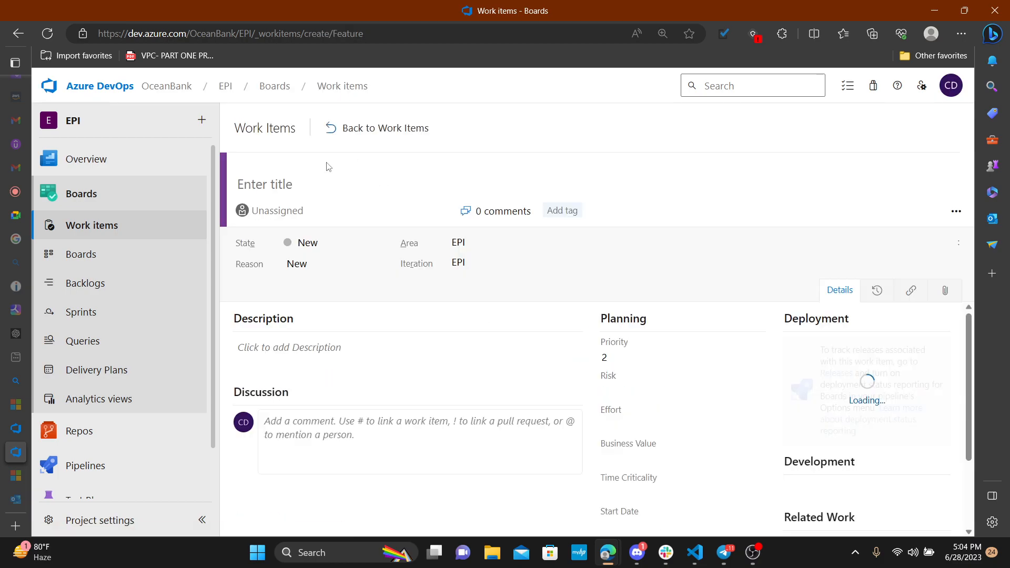
{"action": "left_click", "coordinate": [265, 181]}
{"action": "type", "text": "Customer Support Communication"}
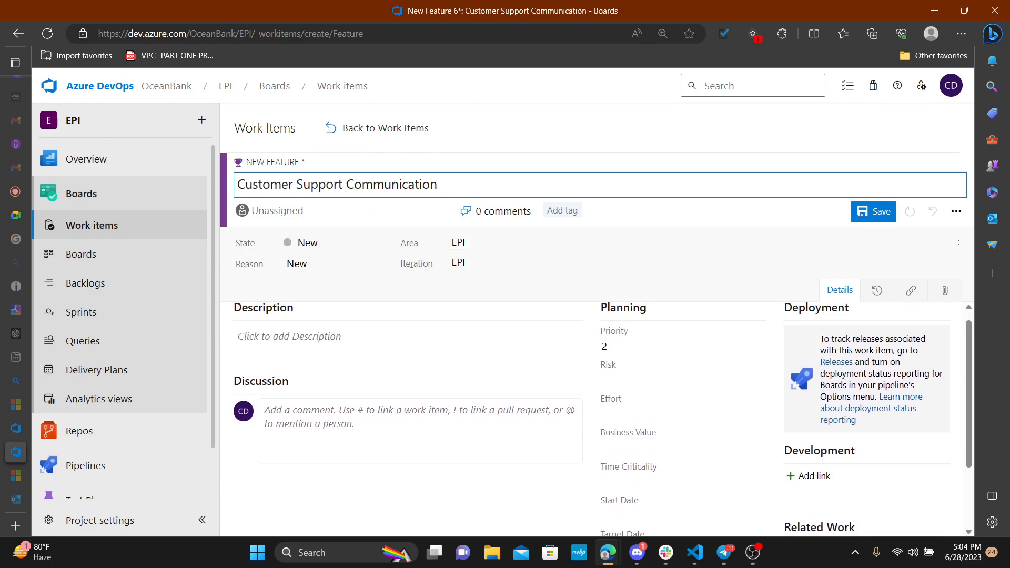
Step: Fill in the feature's description with the paragraph on EPI facilitating direct communication between end clients and the customer support team
{"action": "key", "text": "alt+Tab"}
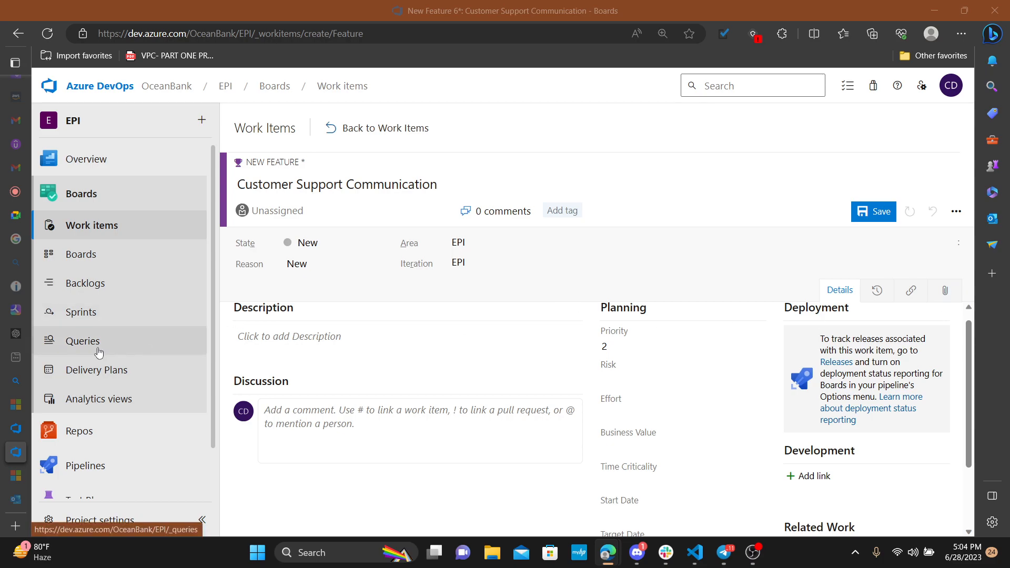
{"action": "left_click", "coordinate": [278, 341]}
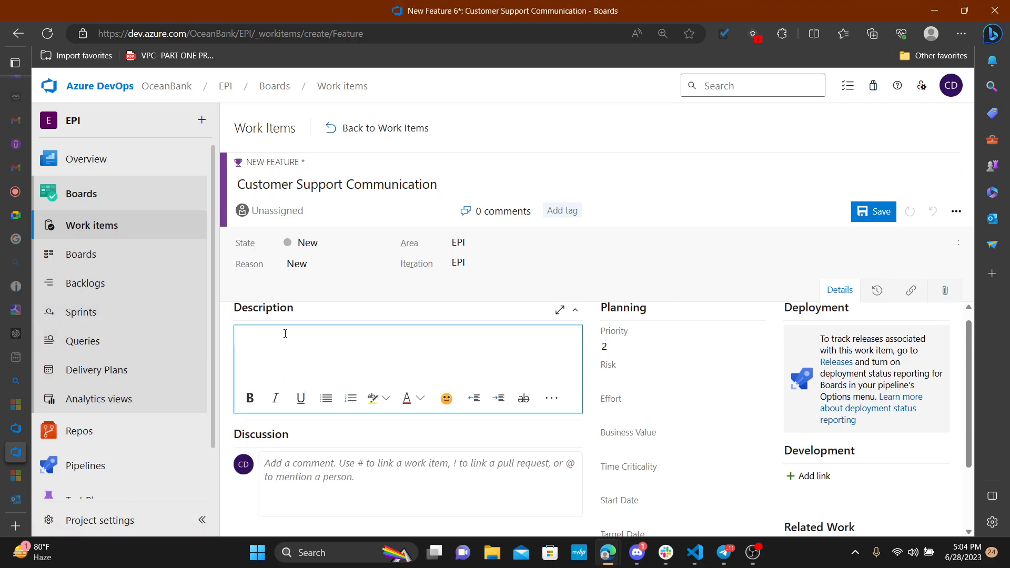
{"action": "type", "text": "EPI facilitates direct communication between end clients and the customer support team. Through the platform, users can conveniently interact with support representatives to address billing inquiries, resolve security concerns, and provide feedback on user-friendliness."}
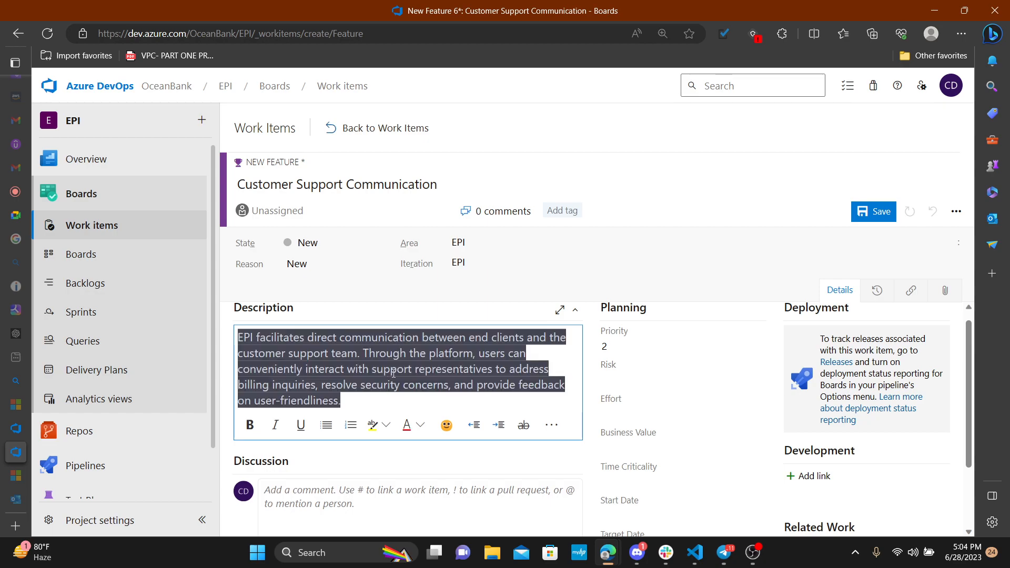
Step: Clear the formatting of the entire description text in the "Customer Support Communication" feature
{"action": "key", "text": "ctrl+a"}
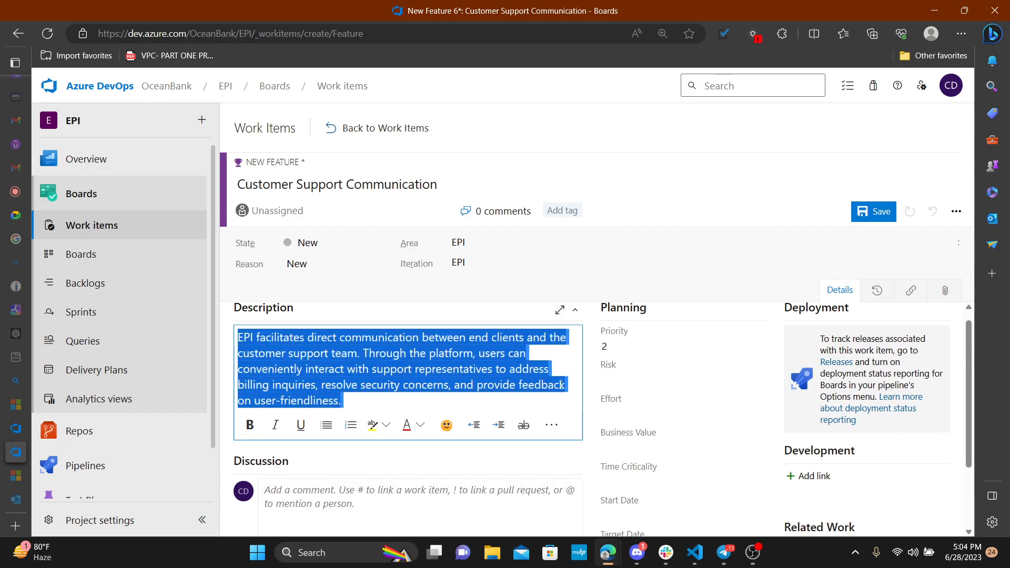
{"action": "left_click", "coordinate": [551, 424]}
{"action": "left_click", "coordinate": [478, 458]}
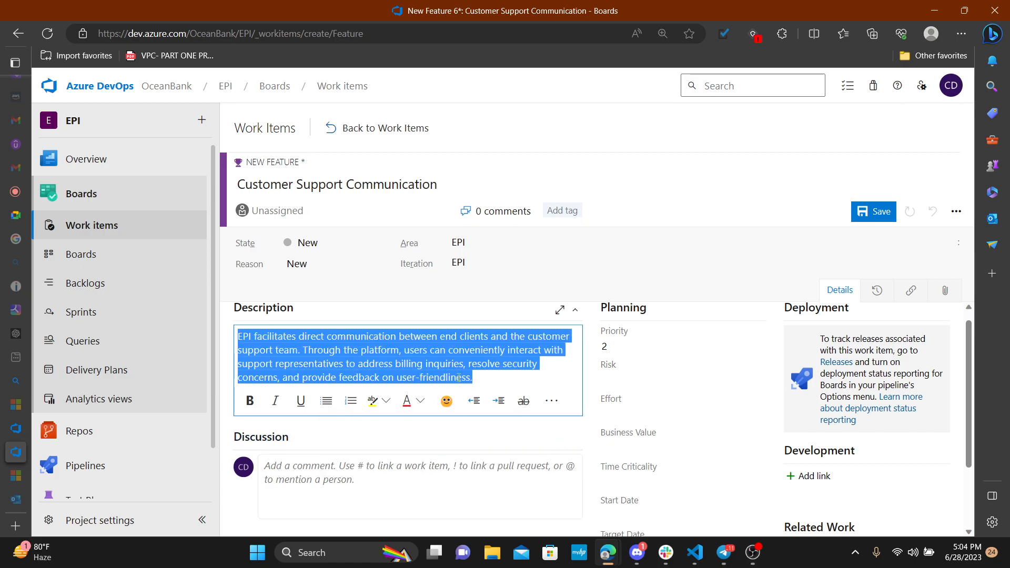
{"action": "left_click", "coordinate": [538, 371]}
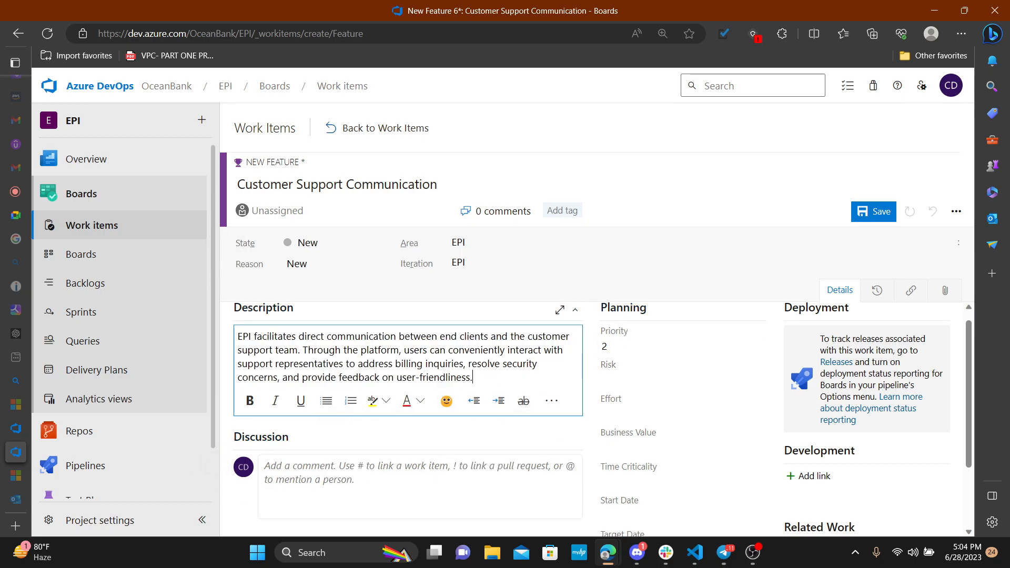
{"action": "scroll", "coordinate": [288, 350], "scroll_direction": "up", "scroll_amount": 3}
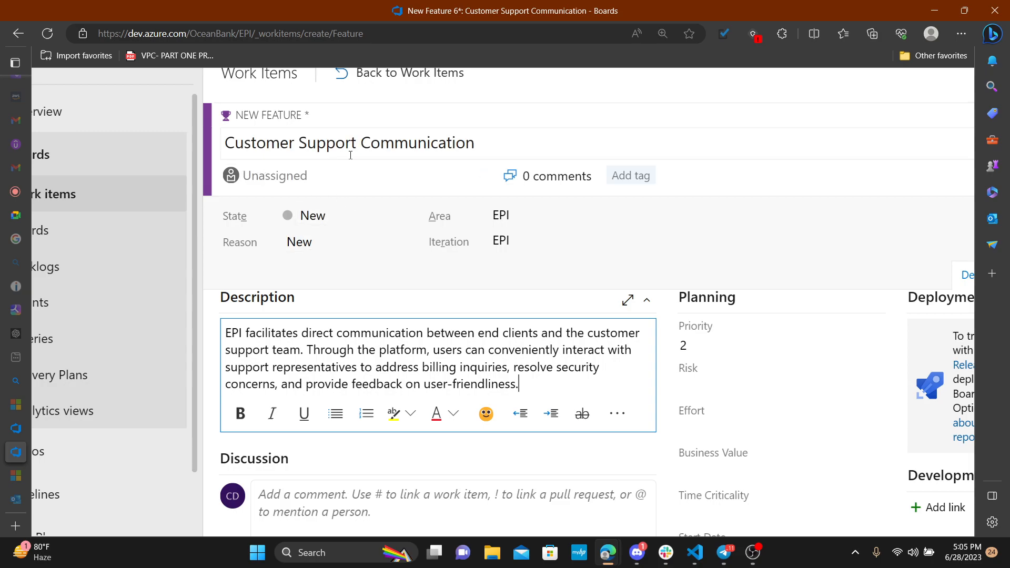
{"action": "scroll", "coordinate": [358, 179], "scroll_direction": "down", "scroll_amount": 3}
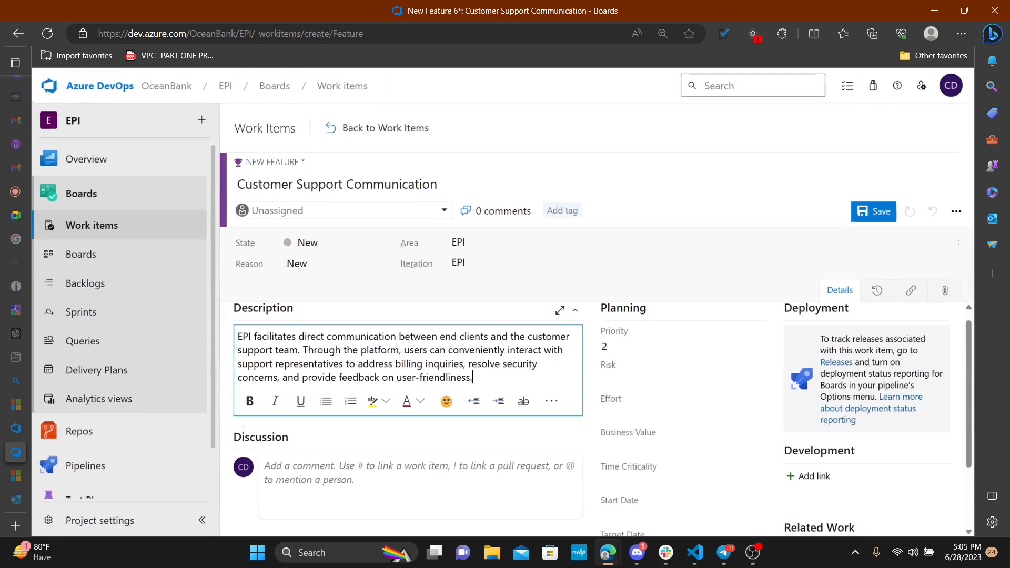
Step: Link the feature to the existing epic "Customer Support and Issue Resolution" as its Parent, and save the "Customer Support Communication" feature
{"action": "scroll", "coordinate": [689, 392], "scroll_direction": "down", "scroll_amount": 2}
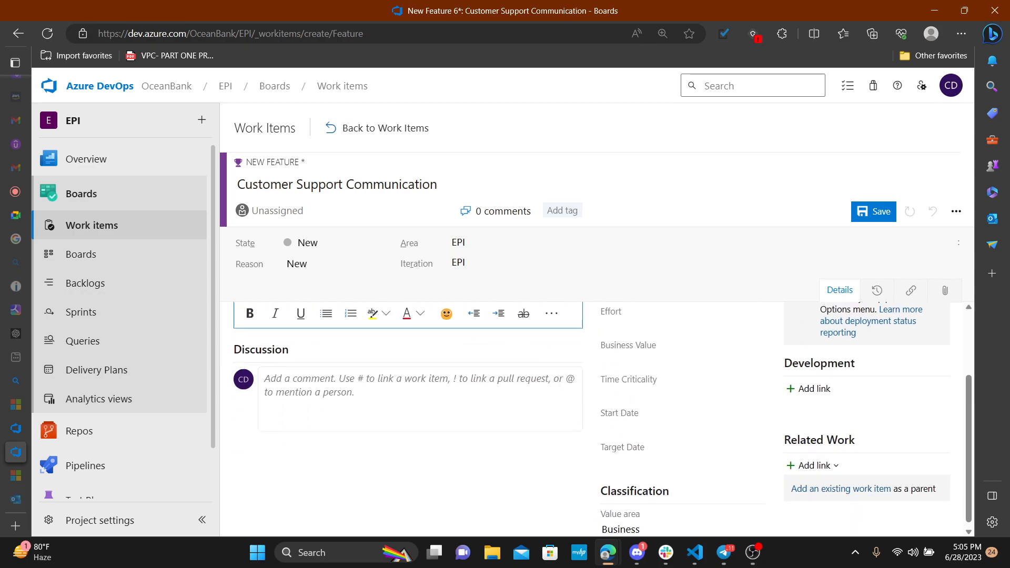
{"action": "left_click", "coordinate": [806, 463]}
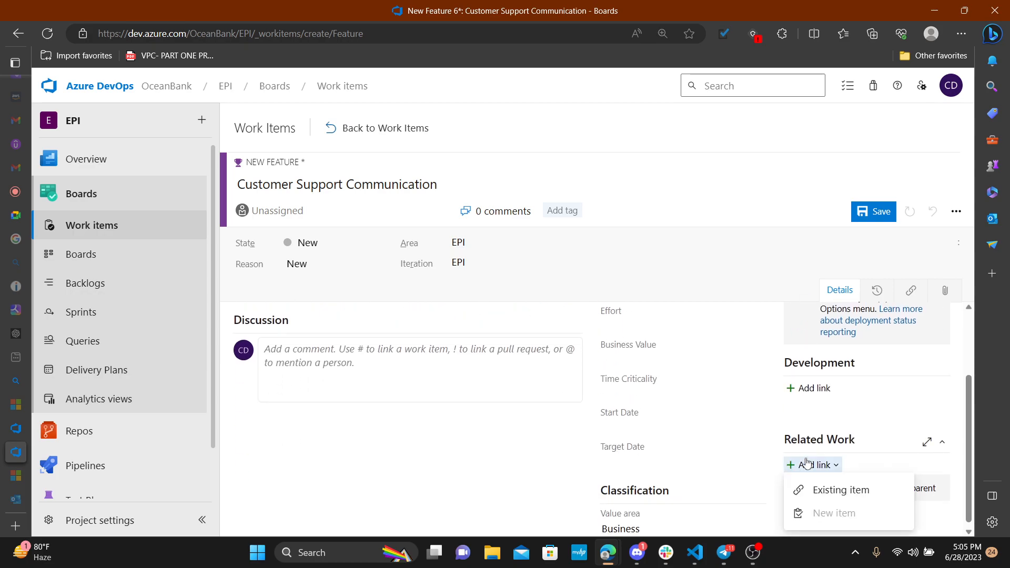
{"action": "left_click", "coordinate": [822, 485]}
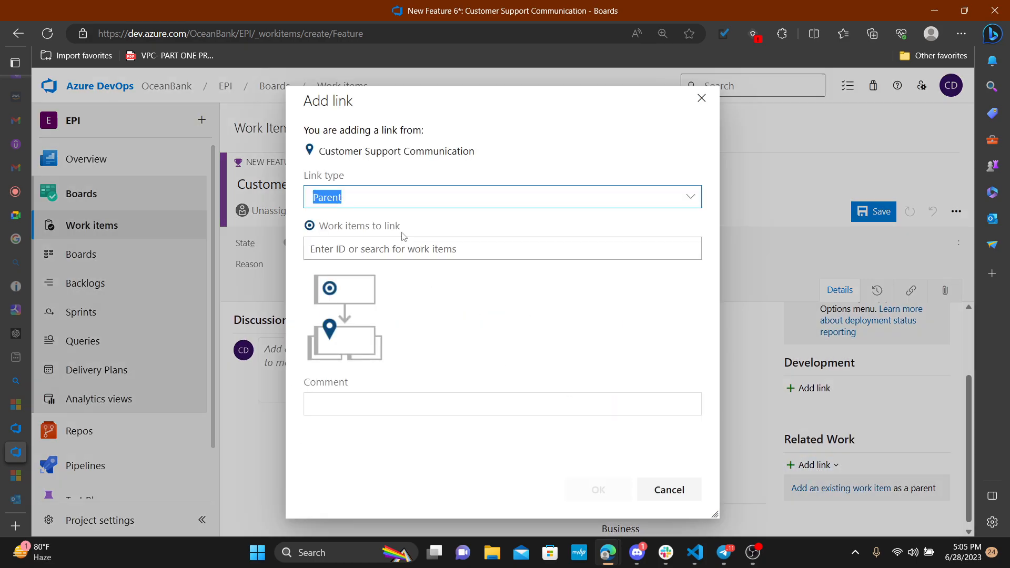
{"action": "left_click", "coordinate": [433, 248]}
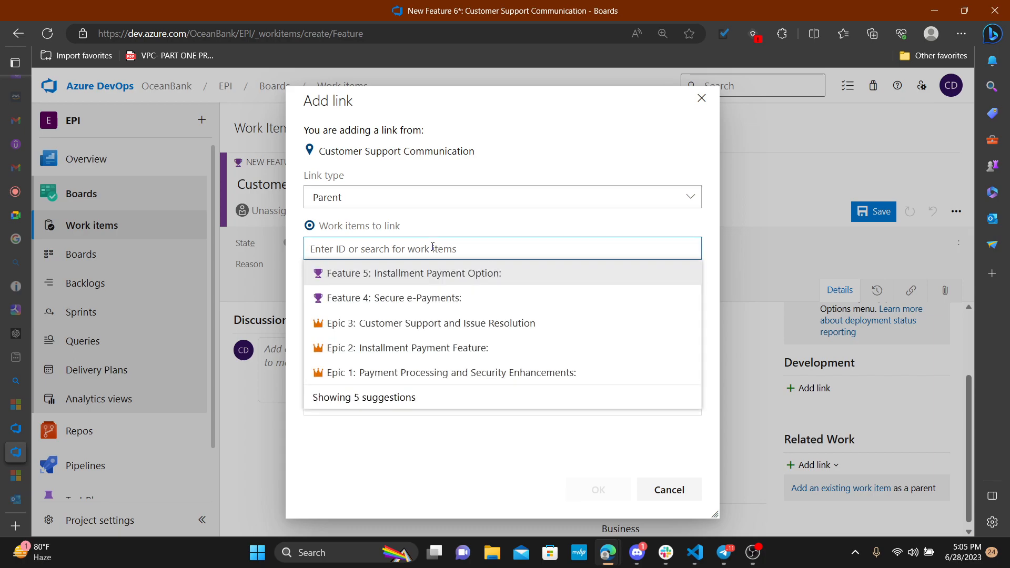
{"action": "left_click", "coordinate": [438, 325]}
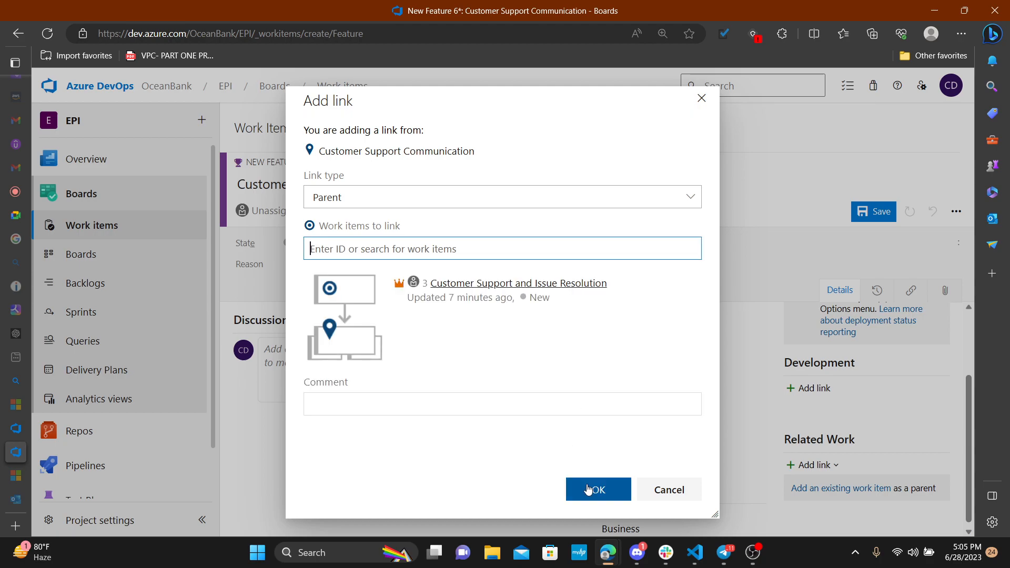
{"action": "left_click", "coordinate": [588, 489]}
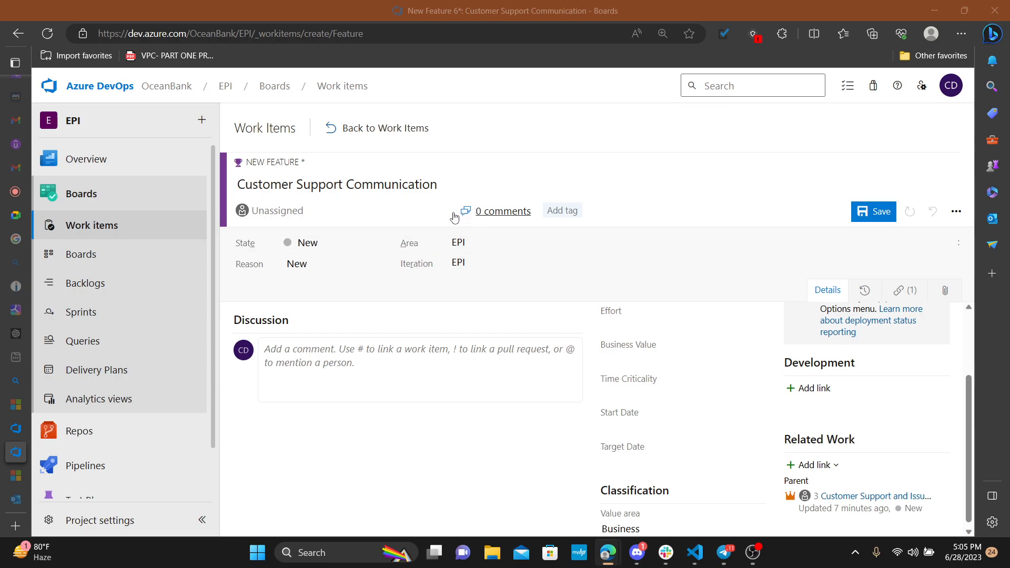
{"action": "left_click", "coordinate": [96, 237]}
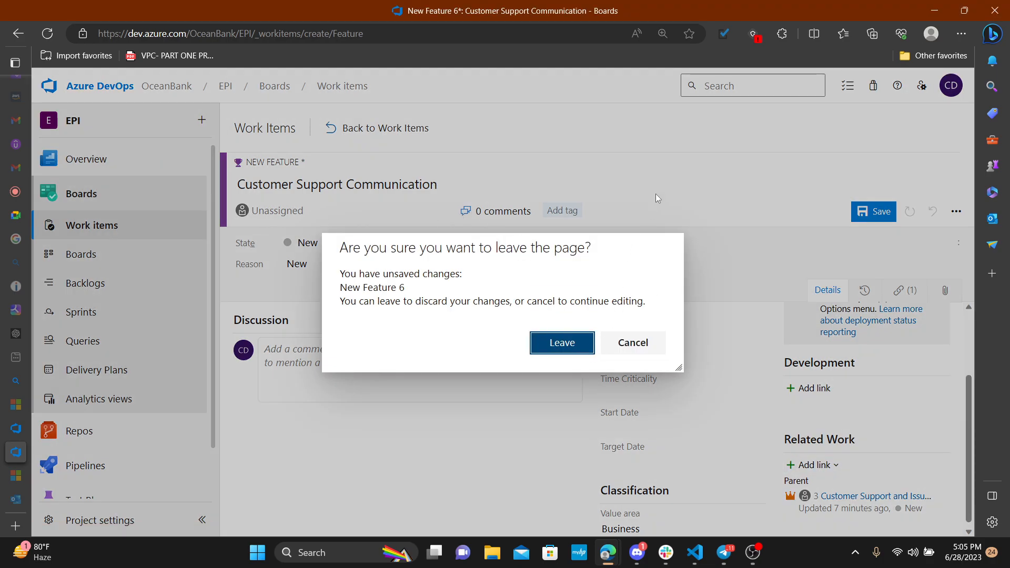
{"action": "left_click", "coordinate": [630, 344]}
{"action": "left_click", "coordinate": [868, 211]}
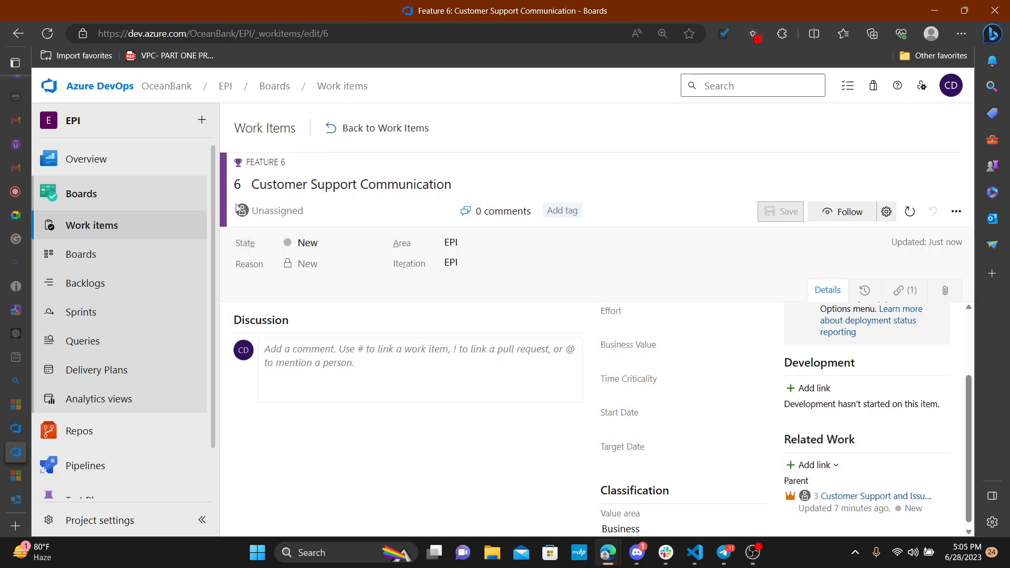
Step: Create another Feature work item from the Work items list and title it "Billing Management"
{"action": "left_click", "coordinate": [87, 223]}
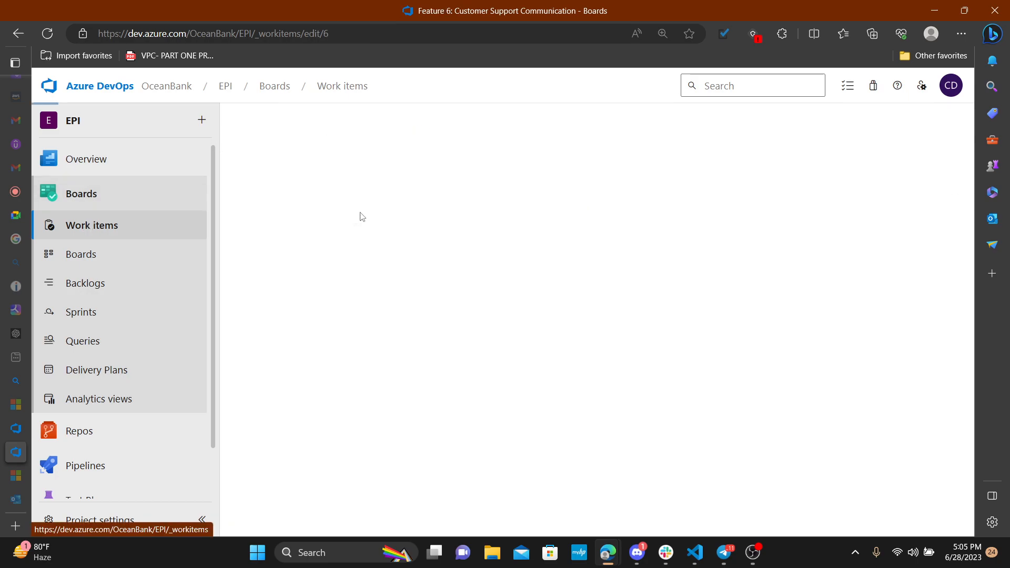
{"action": "left_click", "coordinate": [396, 164]}
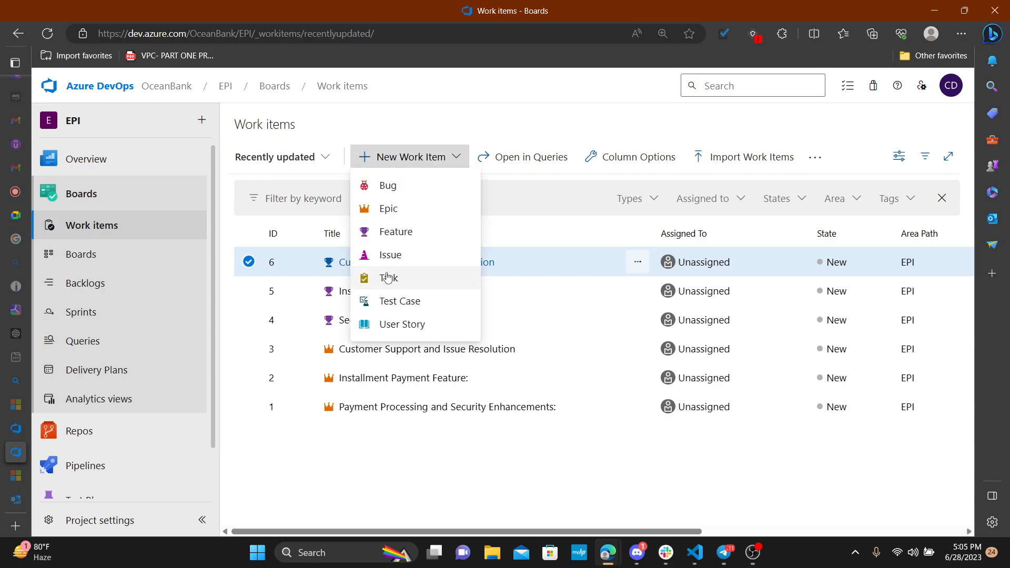
{"action": "left_click", "coordinate": [395, 232]}
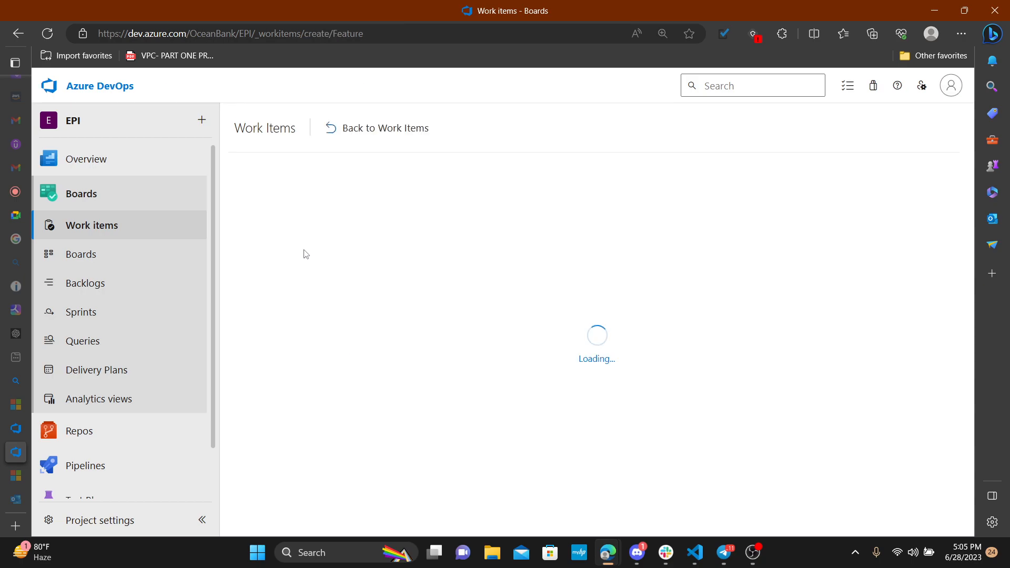
{"action": "left_click", "coordinate": [272, 186]}
{"action": "type", "text": "Billing Management"}
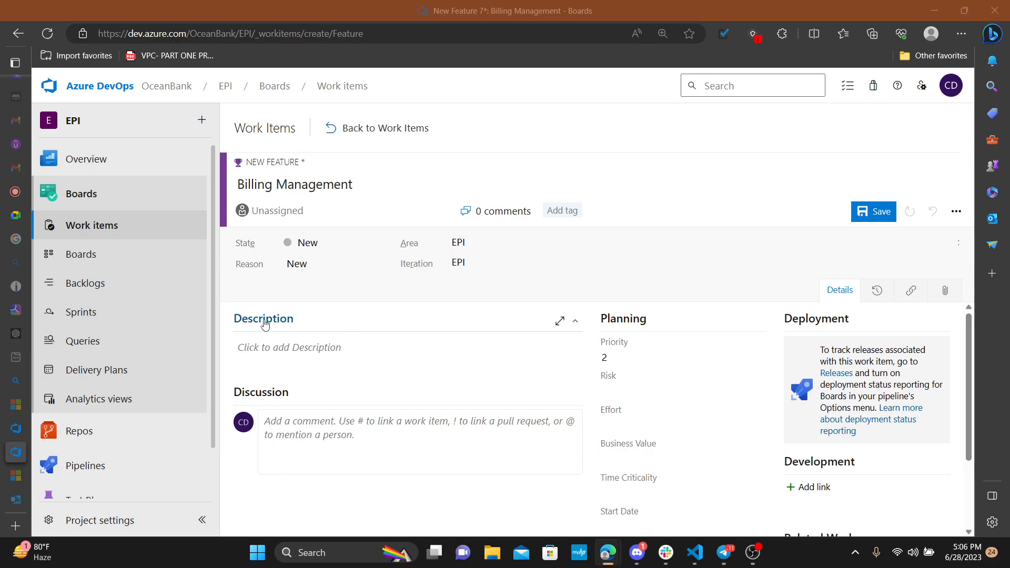
Step: Fill in the feature's description with the paragraph on EPI's comprehensive billing management capabilities and clear the formatting of the whole text
{"action": "left_click", "coordinate": [294, 363]}
{"action": "left_click", "coordinate": [294, 363]}
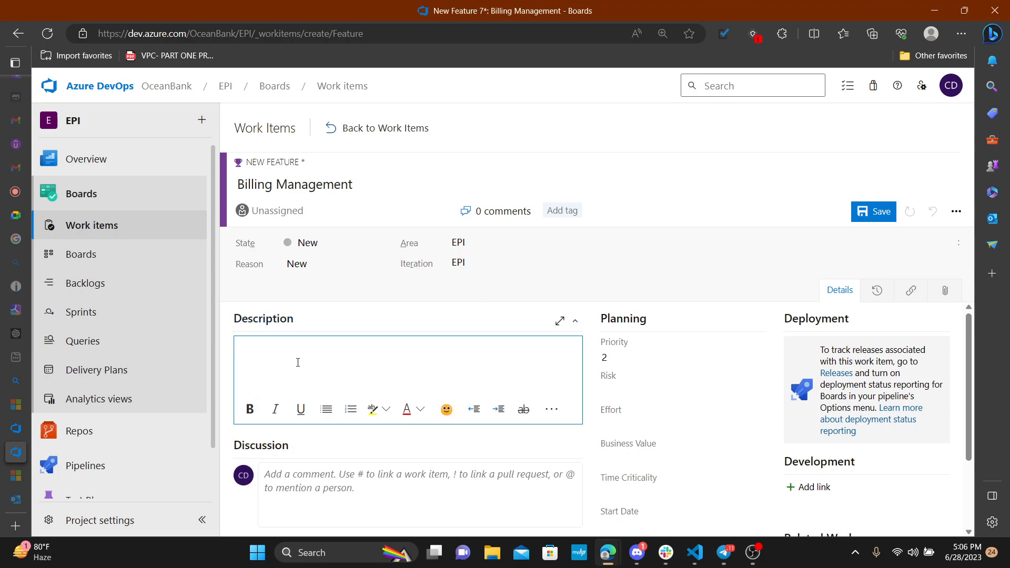
{"action": "type", "text": "EPI provides comprehensive billing management capabilities. Users can access and track their payment history, view invoices, and manage their payment preferences within the platform. This feature ensures transparency and empowers users to stay on top of their financial transactions."}
{"action": "key", "text": "ctrl+a"}
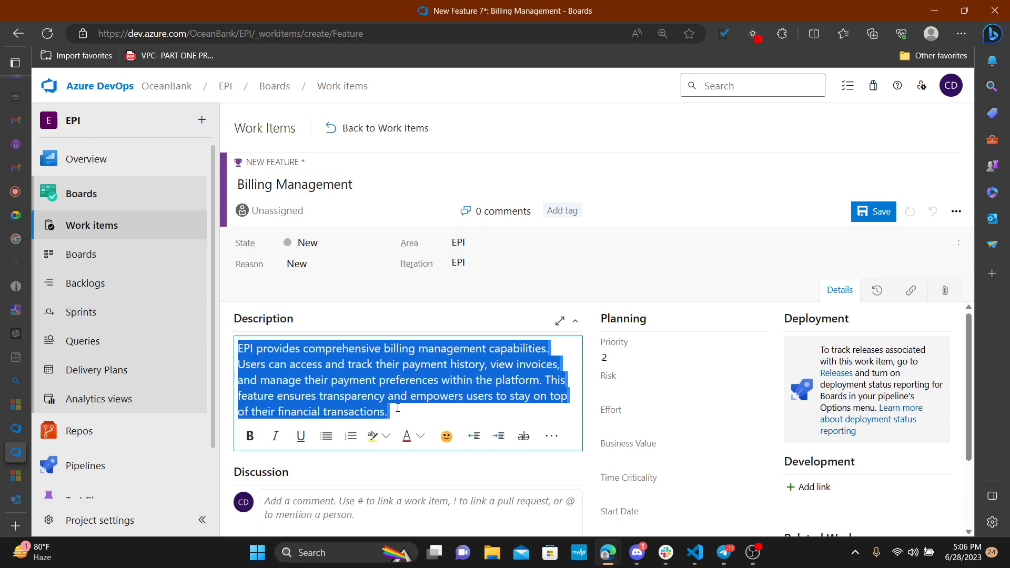
{"action": "left_click", "coordinate": [551, 436]}
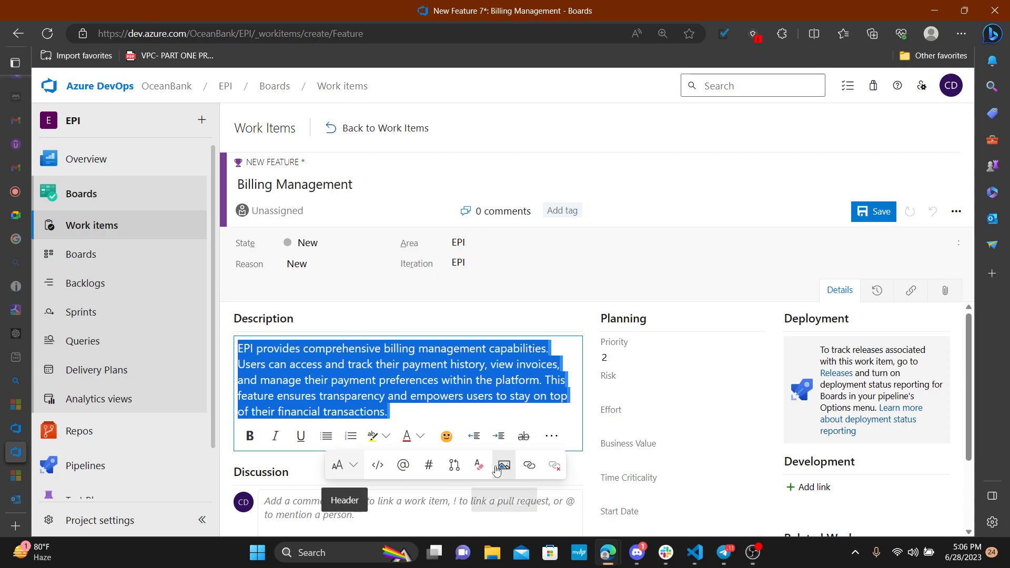
{"action": "left_click", "coordinate": [478, 464]}
Step: Link the feature to the existing epic "Payment Processing and Security Enhancements:" as its Parent, and save the "Billing Management" feature
{"action": "scroll", "coordinate": [826, 326], "scroll_direction": "down", "scroll_amount": 1}
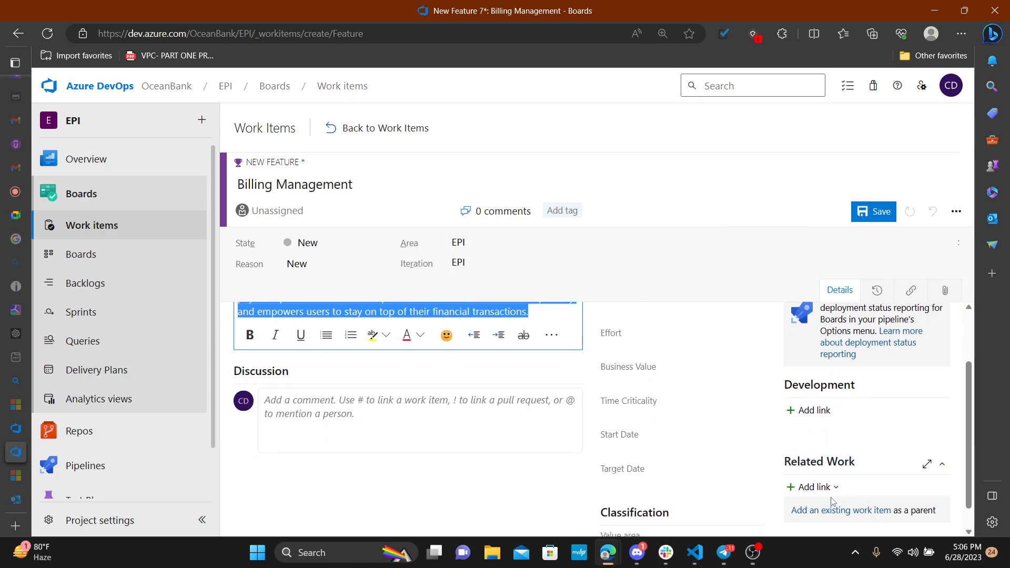
{"action": "left_click", "coordinate": [810, 486]}
{"action": "left_click", "coordinate": [810, 445]}
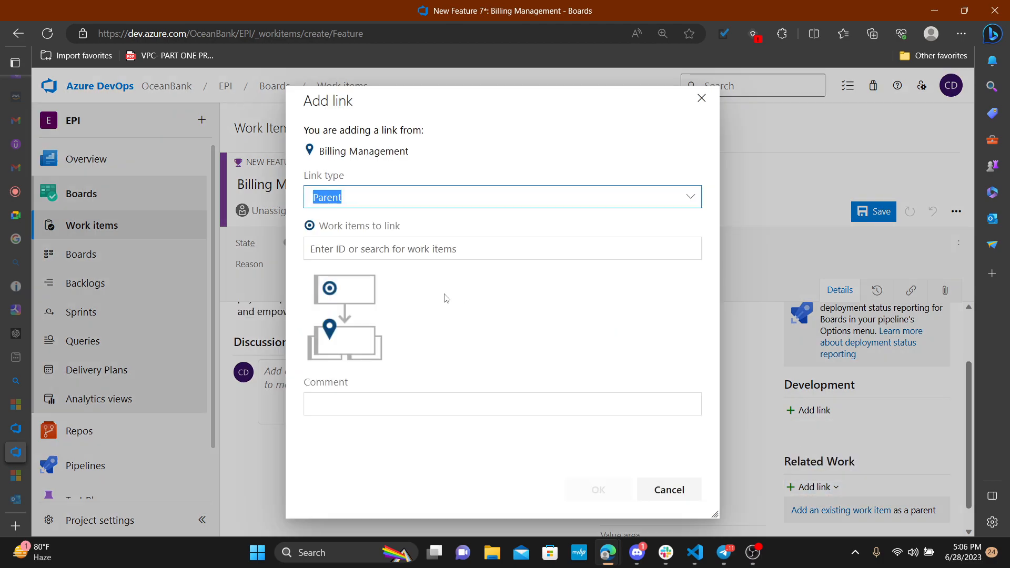
{"action": "left_click", "coordinate": [406, 251]}
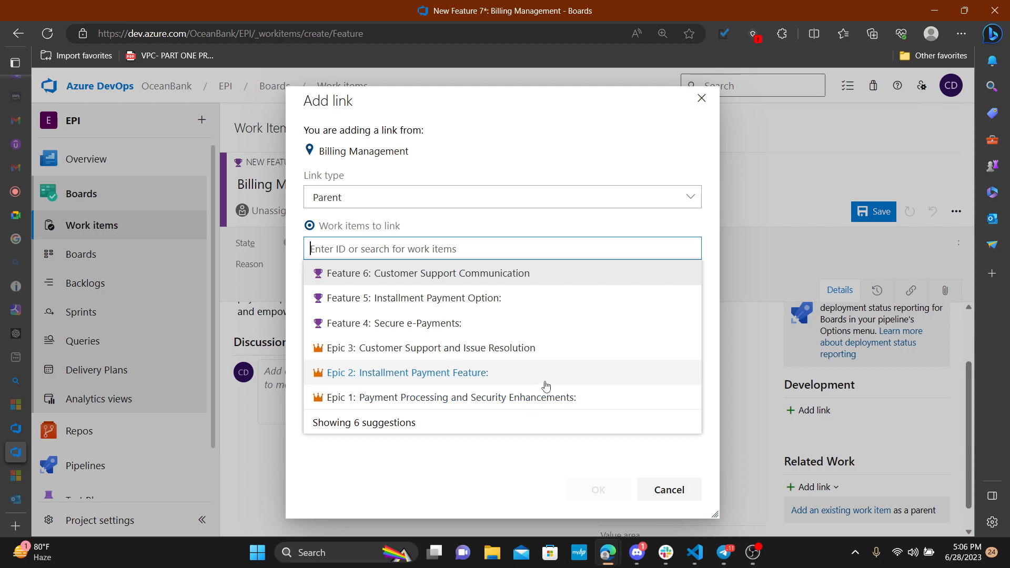
{"action": "scroll", "coordinate": [541, 384], "scroll_direction": "up", "scroll_amount": 2}
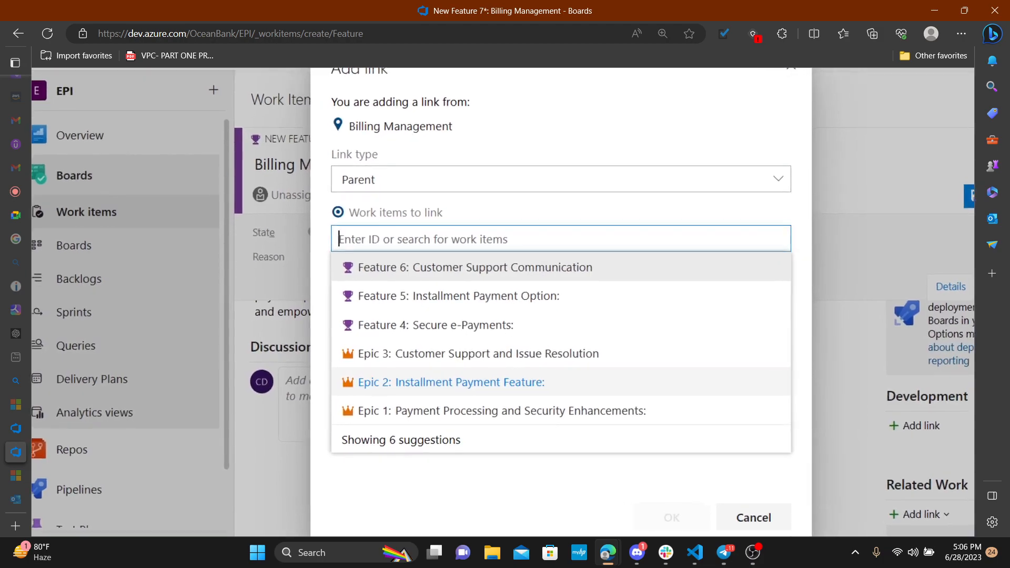
{"action": "scroll", "coordinate": [496, 366], "scroll_direction": "up", "scroll_amount": 2}
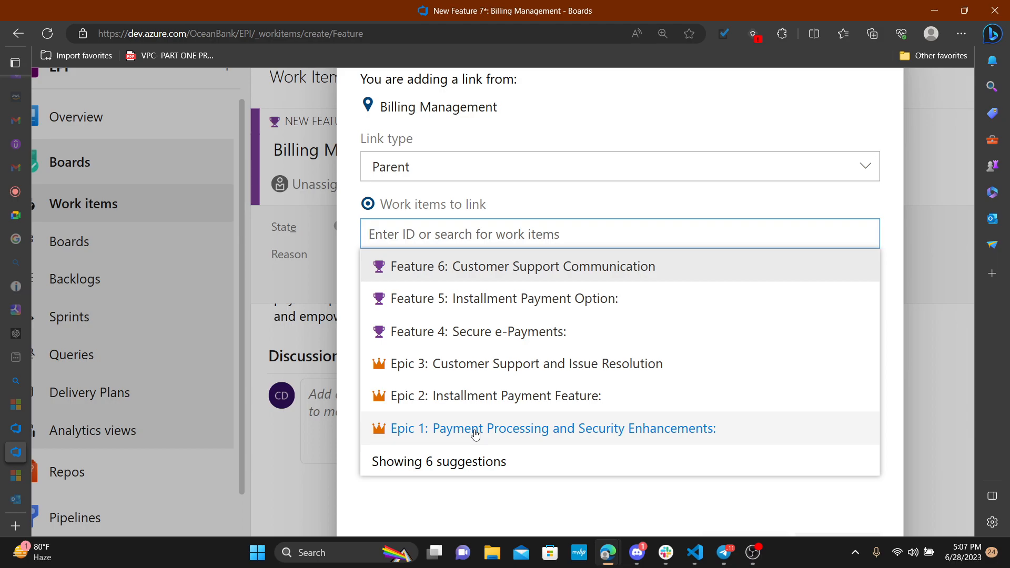
{"action": "left_click", "coordinate": [513, 437]}
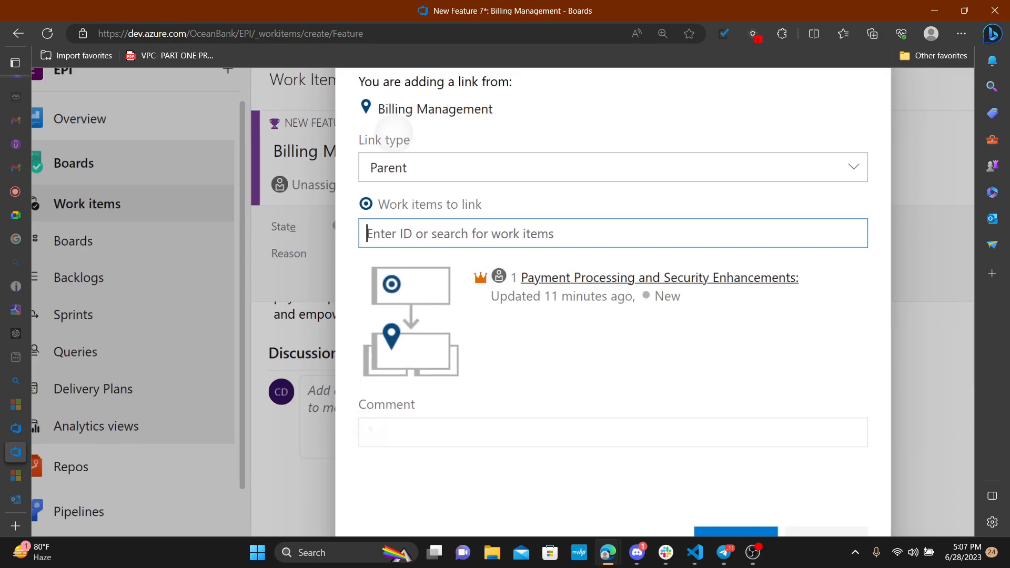
{"action": "key", "text": "ctrl+minus"}
{"action": "key", "text": "ctrl+minus"}
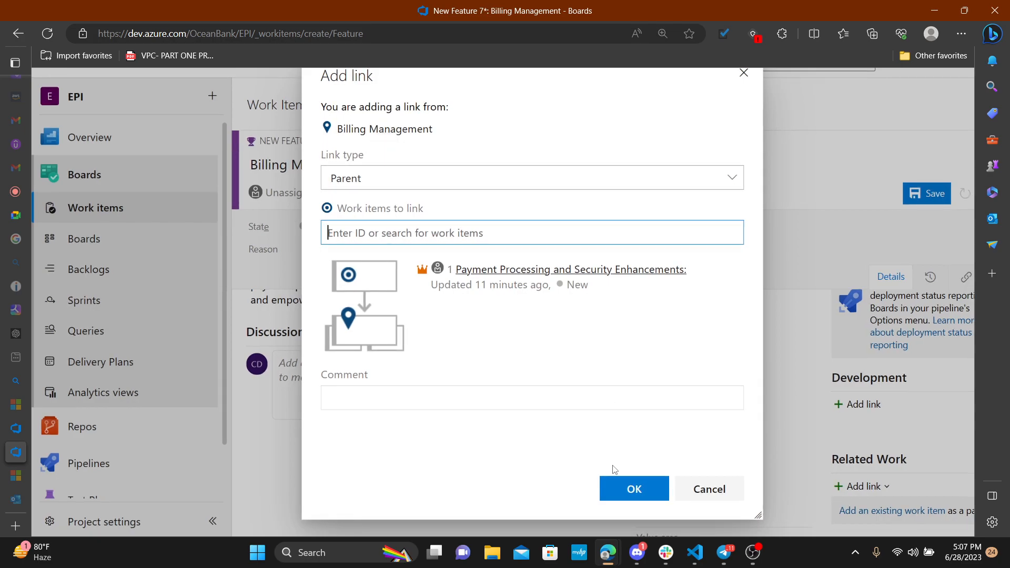
{"action": "left_click", "coordinate": [614, 486]}
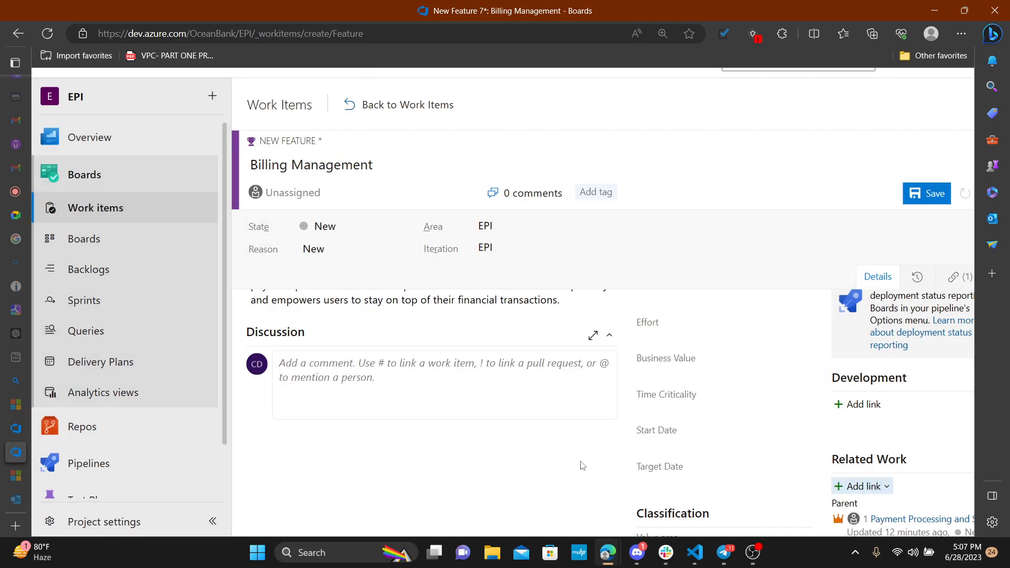
{"action": "left_click", "coordinate": [931, 196]}
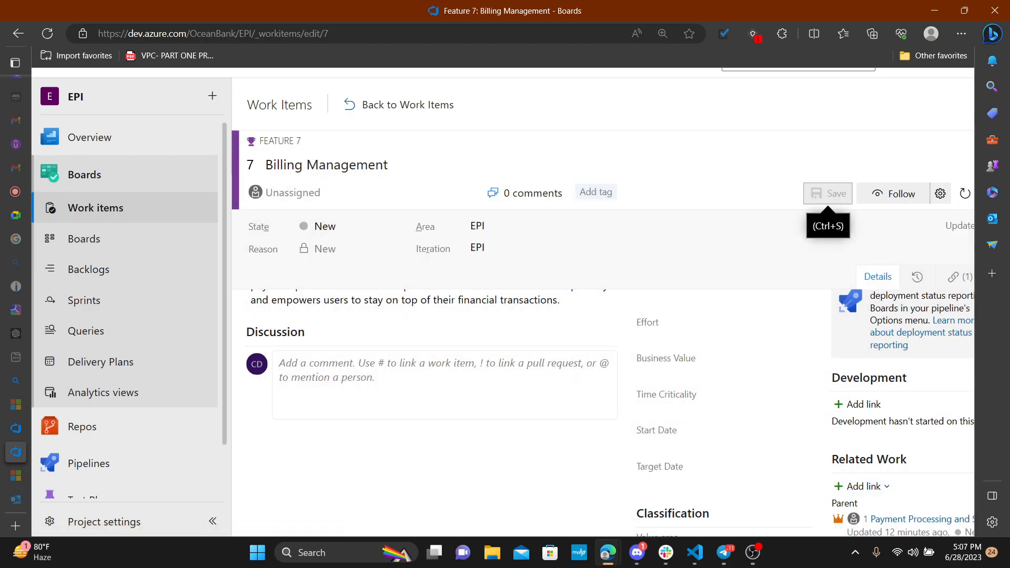
Step: Create another Feature work item from the Work items list and title it "User-Friendly Interface"
{"action": "key", "text": "alt+Tab"}
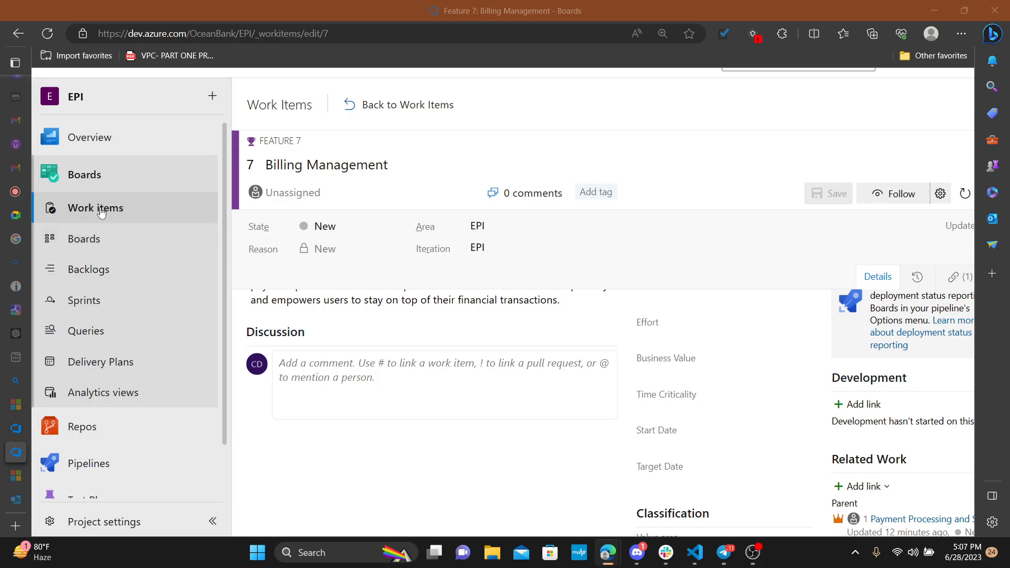
{"action": "left_click", "coordinate": [83, 205]}
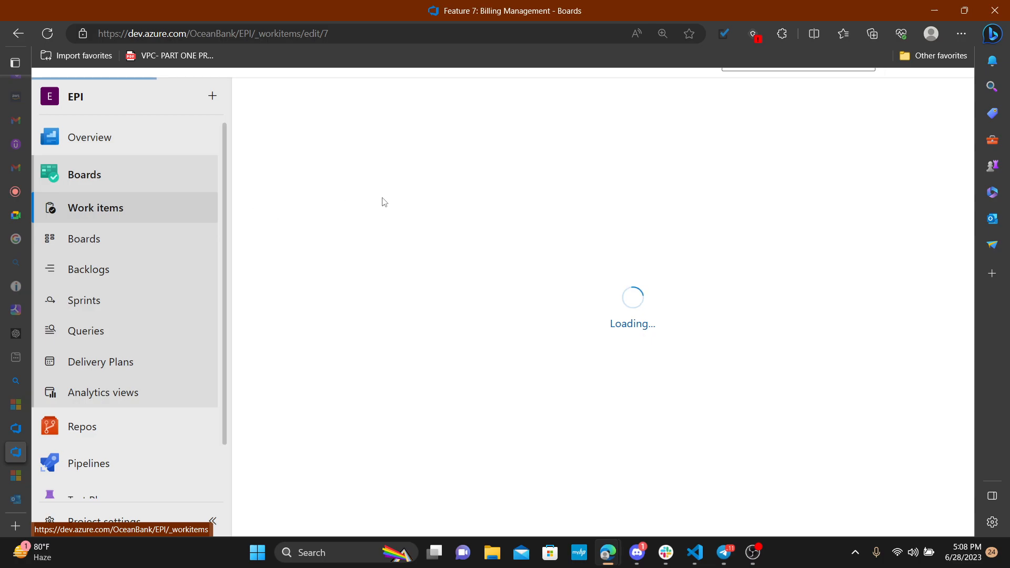
{"action": "left_click", "coordinate": [407, 137]}
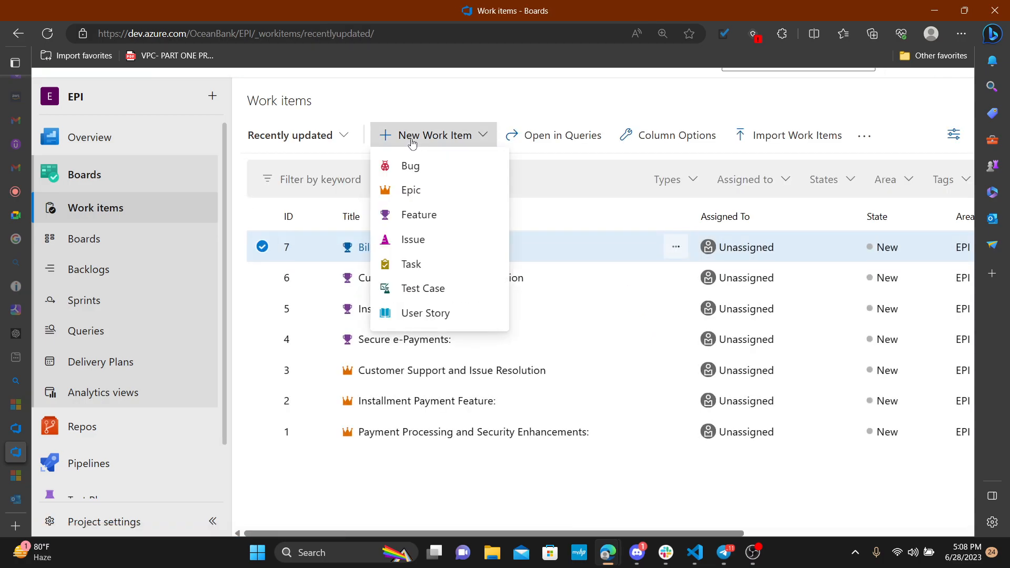
{"action": "left_click", "coordinate": [409, 221]}
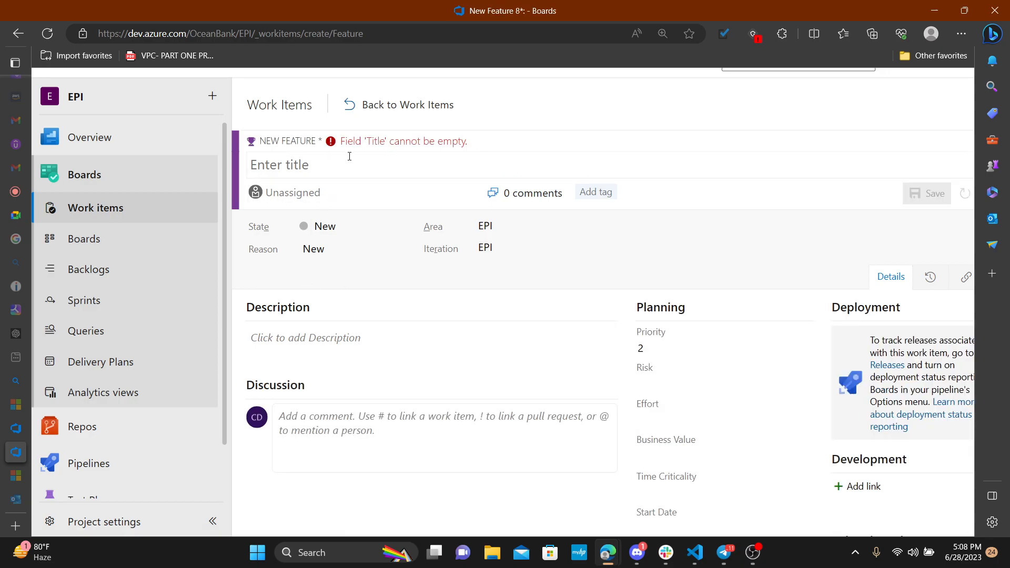
{"action": "left_click", "coordinate": [297, 164]}
{"action": "type", "text": "User-Friendly Interface"}
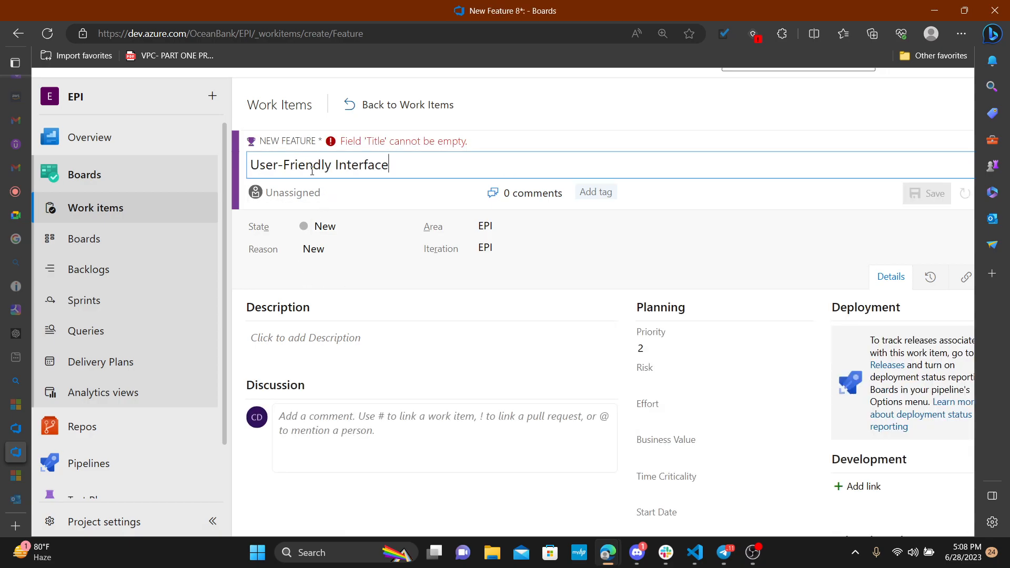
Step: Link the "User-Friendly Interface" feature to the existing epic "Customer Support and Issue Resolution" as its Parent
{"action": "scroll", "coordinate": [152, 228], "scroll_direction": "down", "scroll_amount": 1}
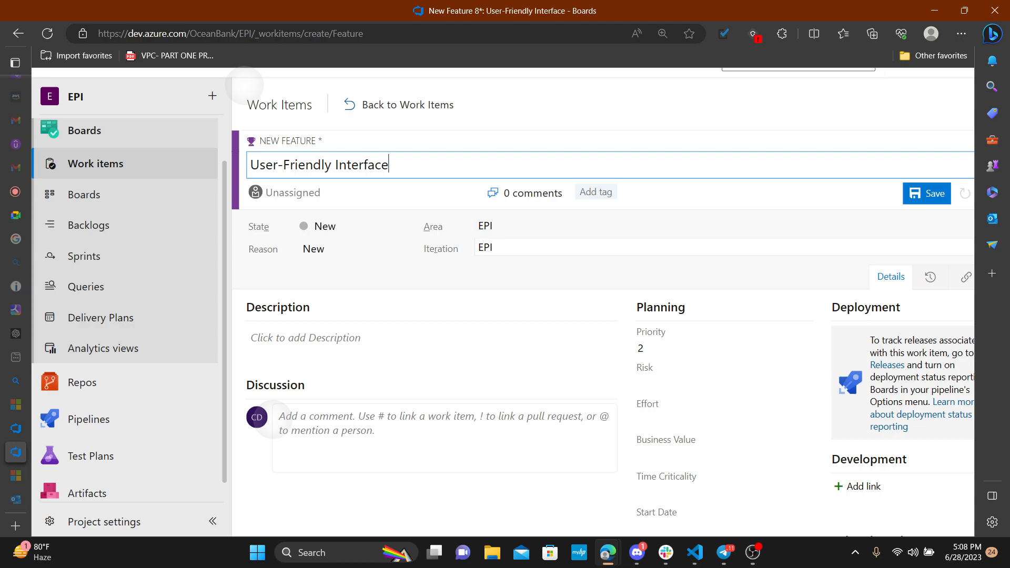
{"action": "scroll", "coordinate": [244, 82], "scroll_direction": "up", "scroll_amount": 1}
{"action": "scroll", "coordinate": [244, 82], "scroll_direction": "up", "scroll_amount": 2}
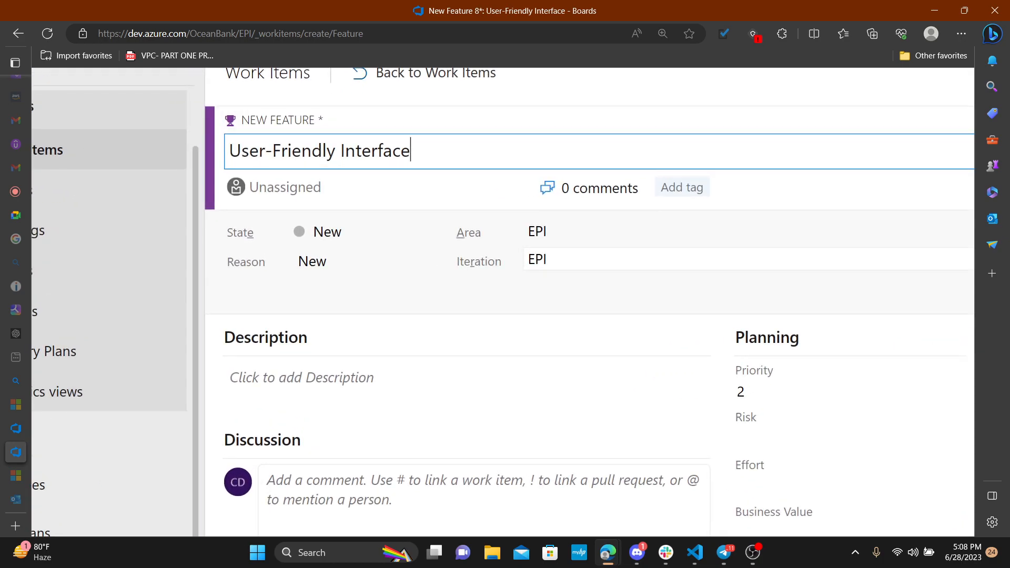
{"action": "scroll", "coordinate": [566, 252], "scroll_direction": "down", "scroll_amount": 3}
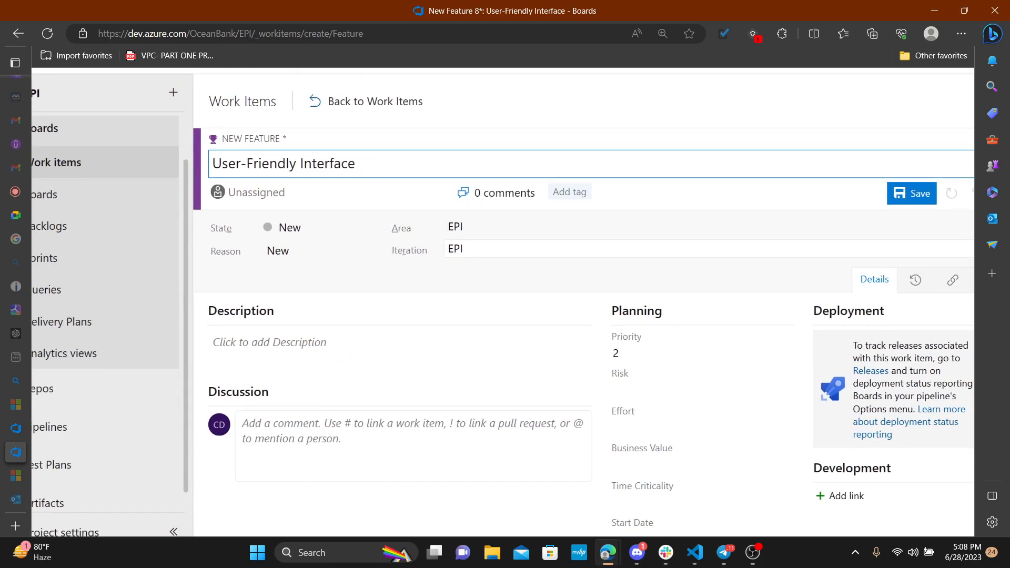
{"action": "scroll", "coordinate": [566, 252], "scroll_direction": "right", "scroll_amount": 1}
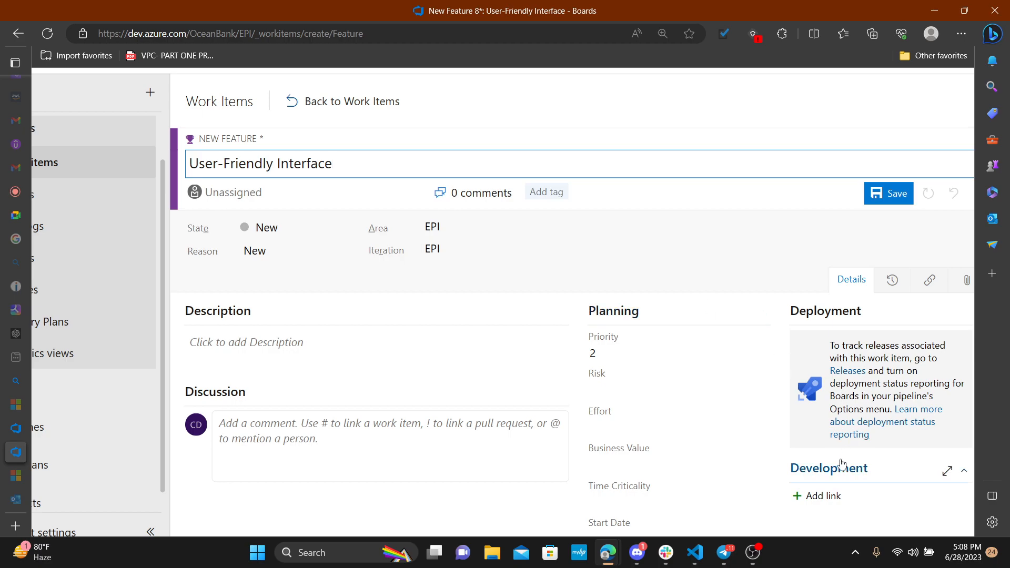
{"action": "scroll", "coordinate": [816, 471], "scroll_direction": "down", "scroll_amount": 3}
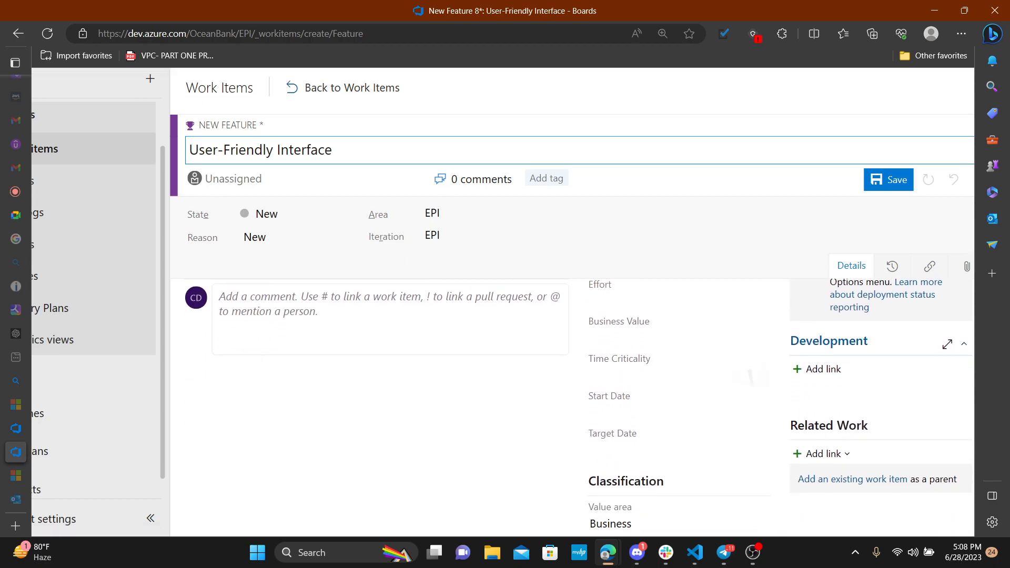
{"action": "left_click", "coordinate": [816, 453]}
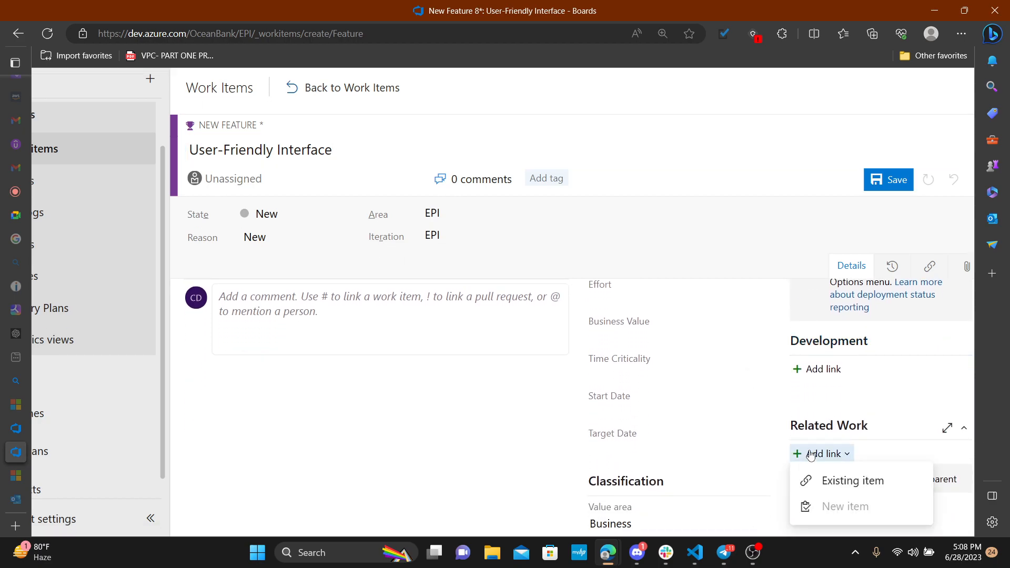
{"action": "left_click", "coordinate": [840, 480]}
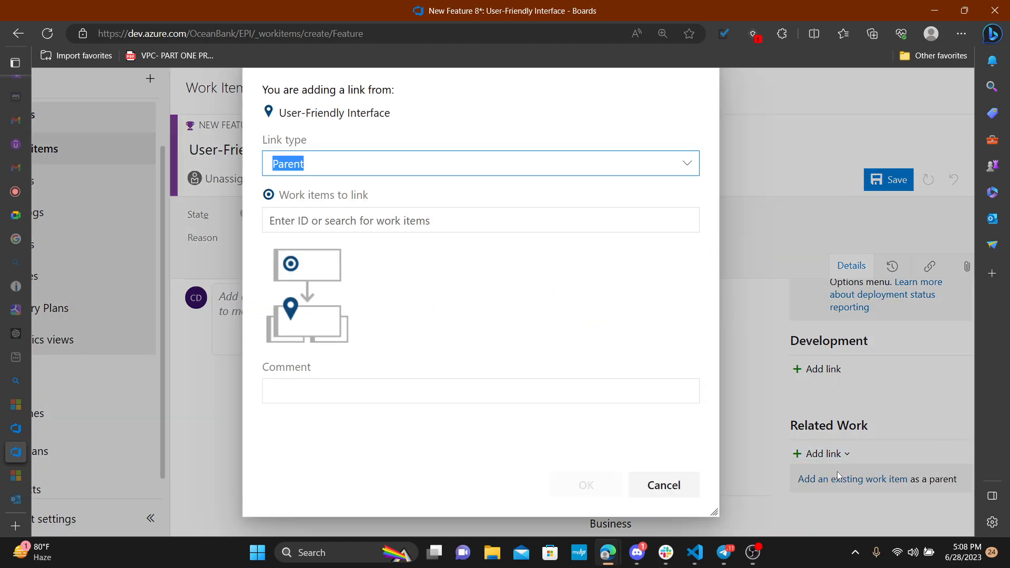
{"action": "left_click", "coordinate": [369, 221]}
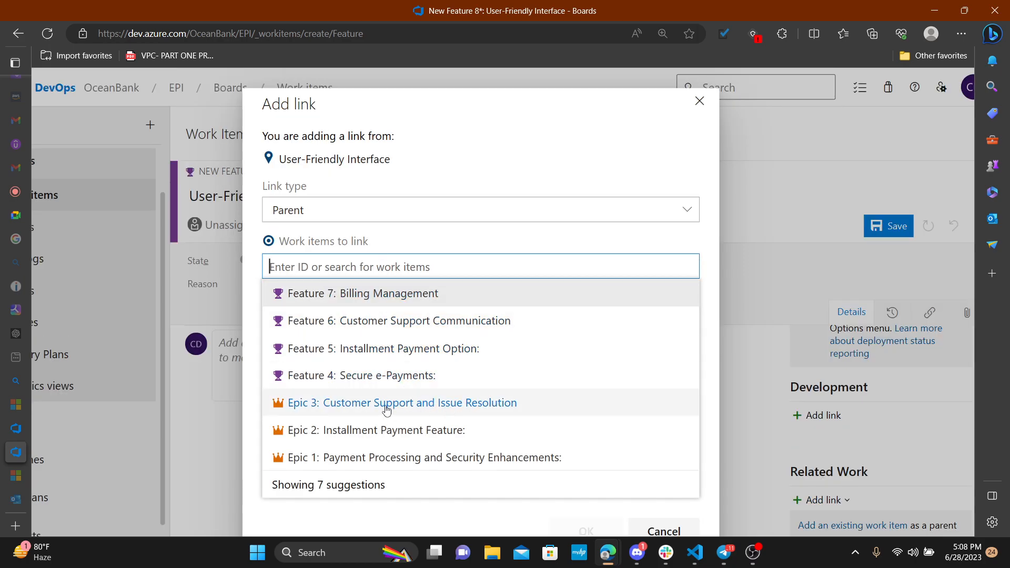
{"action": "left_click", "coordinate": [424, 405]}
{"action": "left_click", "coordinate": [582, 530]}
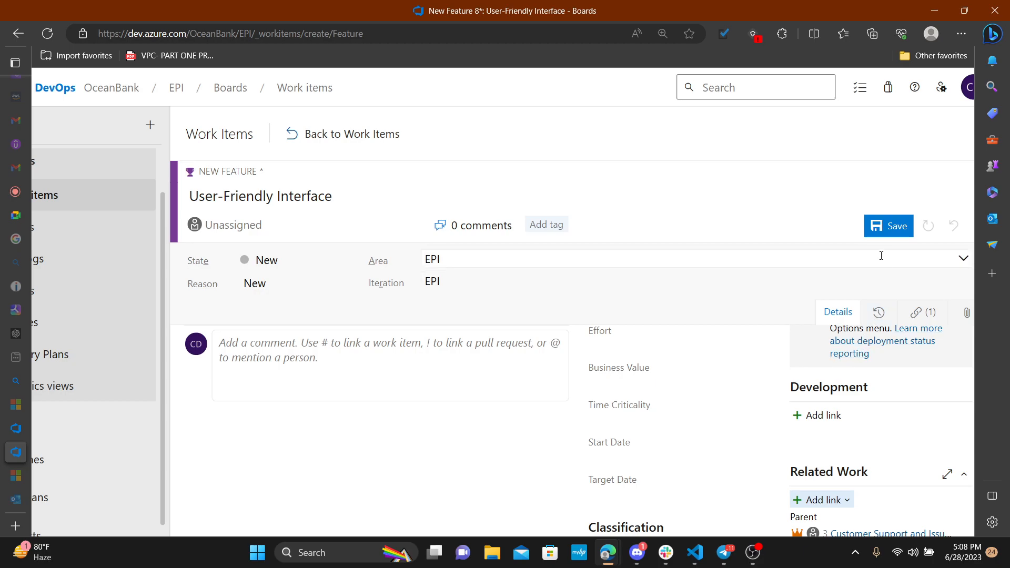
Step: Fill in the feature's discussion comment with the paragraph on EPI prioritizing user-friendliness and clear the formatting of the whole text
{"action": "left_click", "coordinate": [276, 357]}
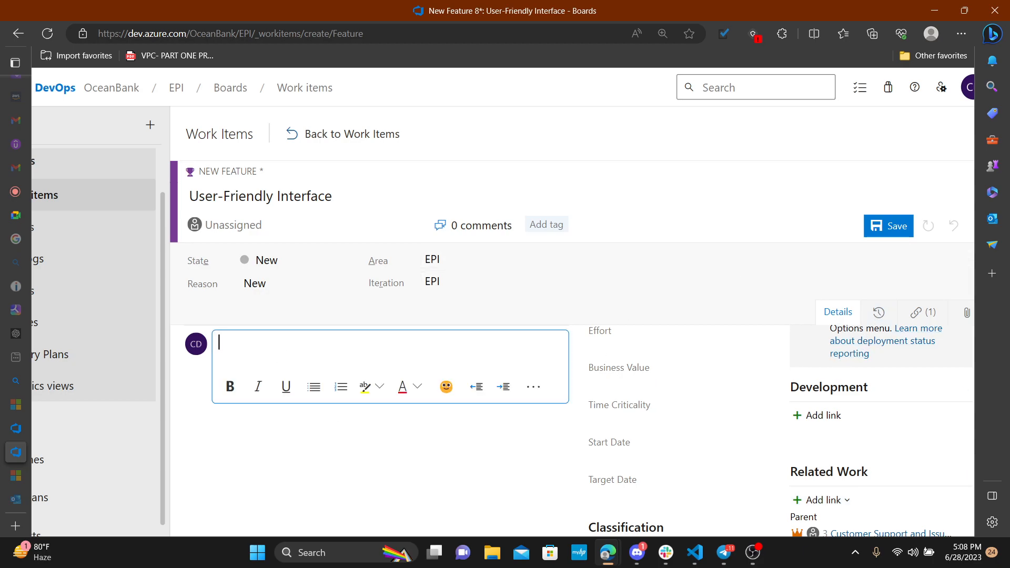
{"action": "key", "text": "alt+Tab"}
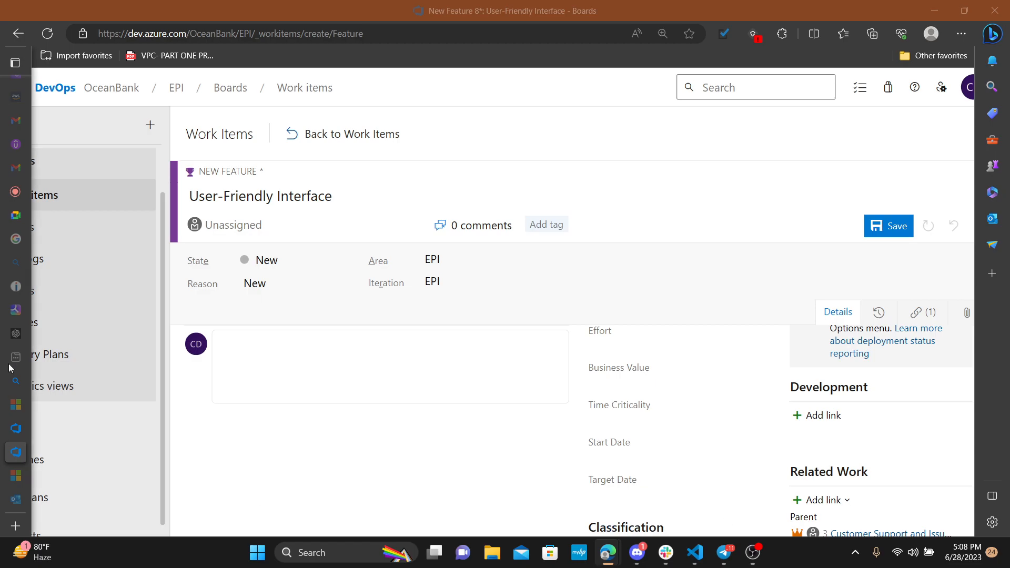
{"action": "left_click", "coordinate": [254, 355]}
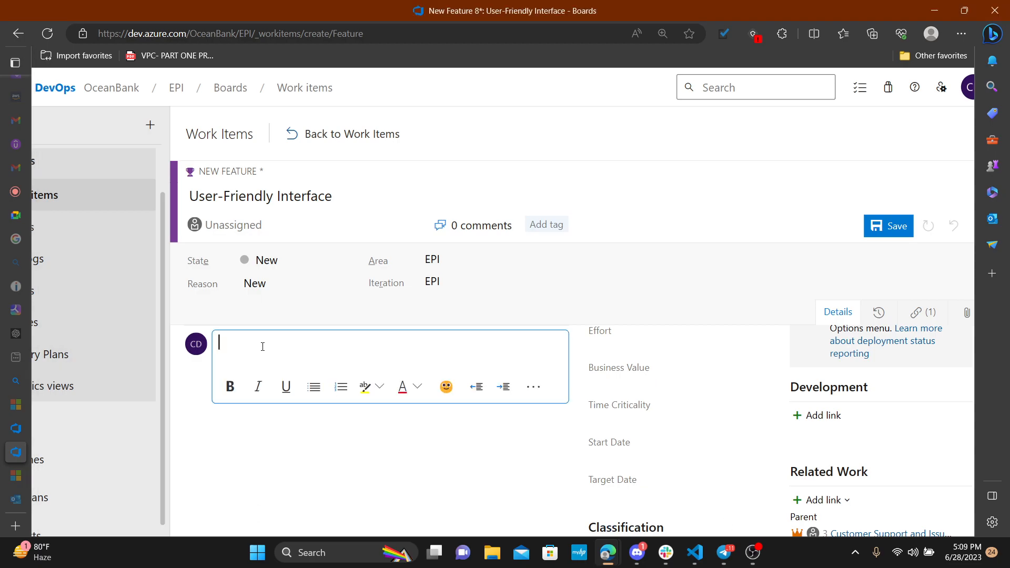
{"action": "type", "text": "EPI prioritizes user-friendliness, offering an intuitive and user-friendly interface. The platform is designed to be easy to navigate, ensuring a seamless user experience for both technical and non-technical users. This focus on usability enhances customer satisfaction and encourages adoption of the payment platform."}
{"action": "key", "text": "ctrl+a"}
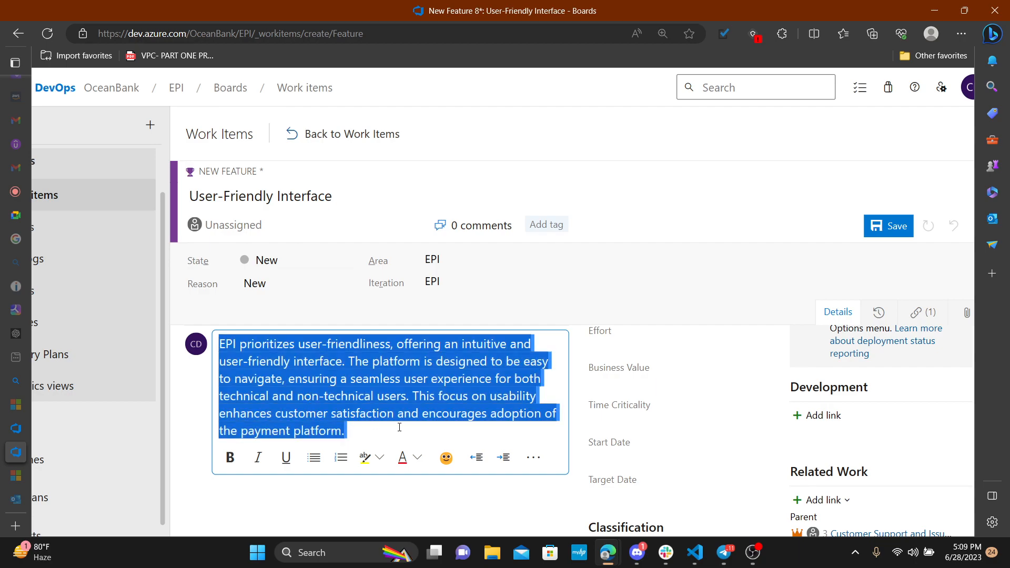
{"action": "left_click", "coordinate": [533, 457]}
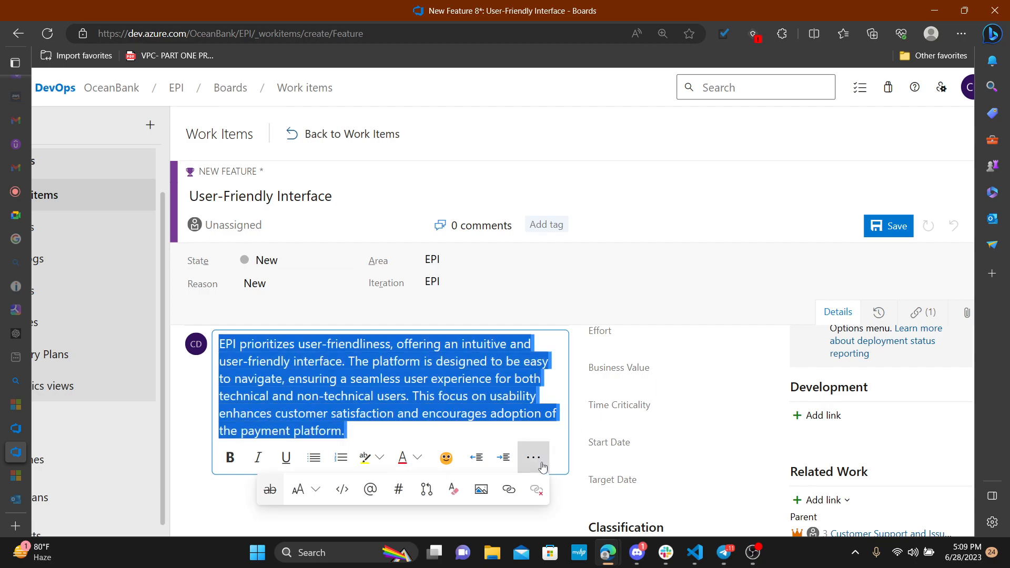
{"action": "left_click", "coordinate": [455, 488]}
{"action": "left_click", "coordinate": [344, 369]}
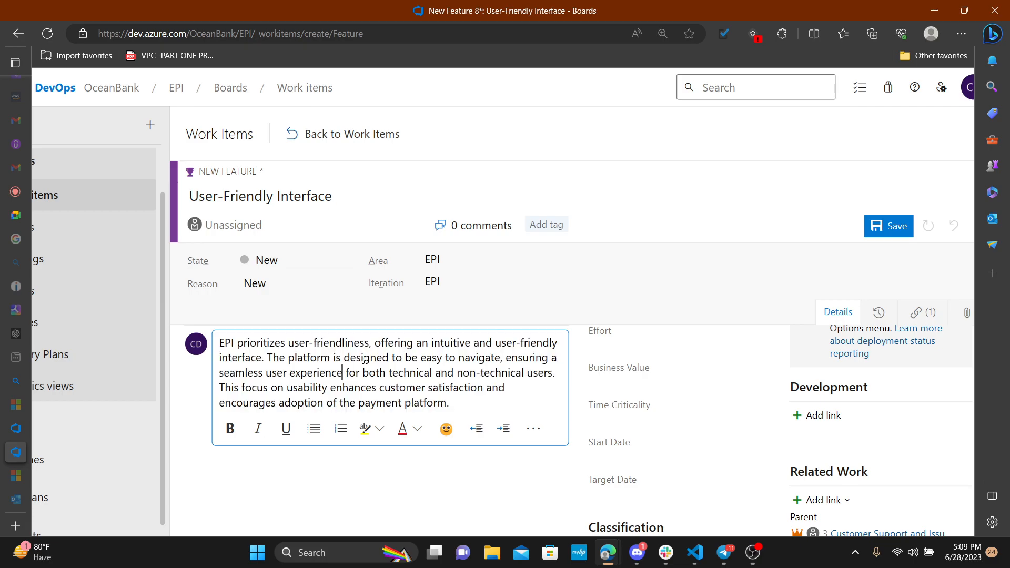
Step: Save the "User-Friendly Interface" feature together with its parent link and discussion comment
{"action": "scroll", "coordinate": [189, 419], "scroll_direction": "up", "scroll_amount": 4}
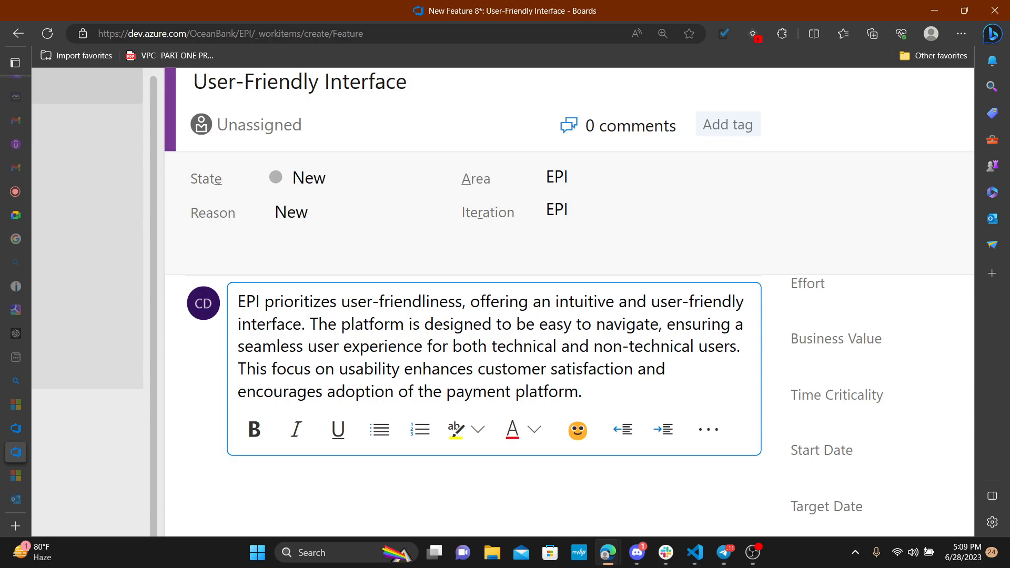
{"action": "scroll", "coordinate": [297, 355], "scroll_direction": "down", "scroll_amount": 5}
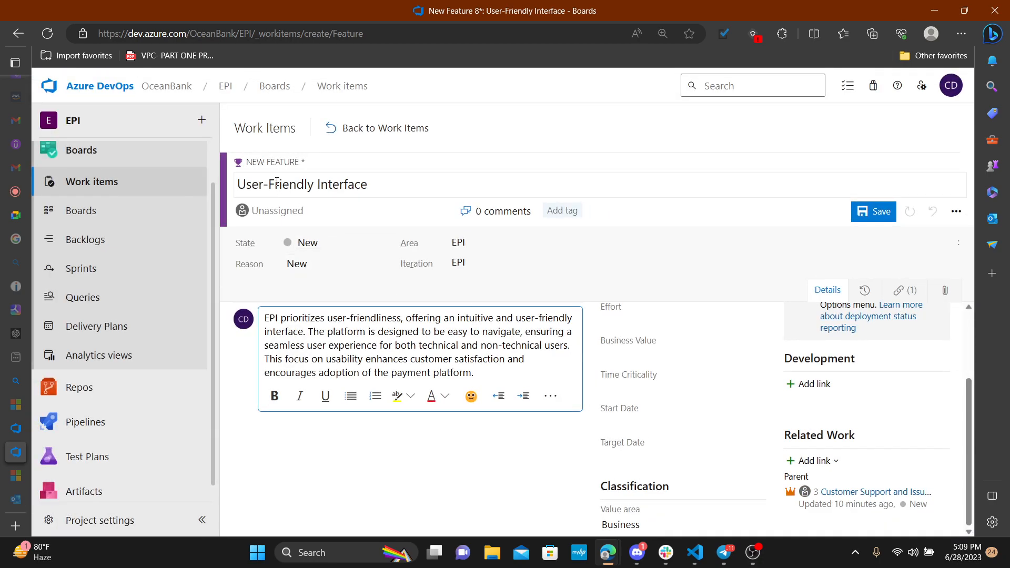
{"action": "left_click", "coordinate": [868, 219]}
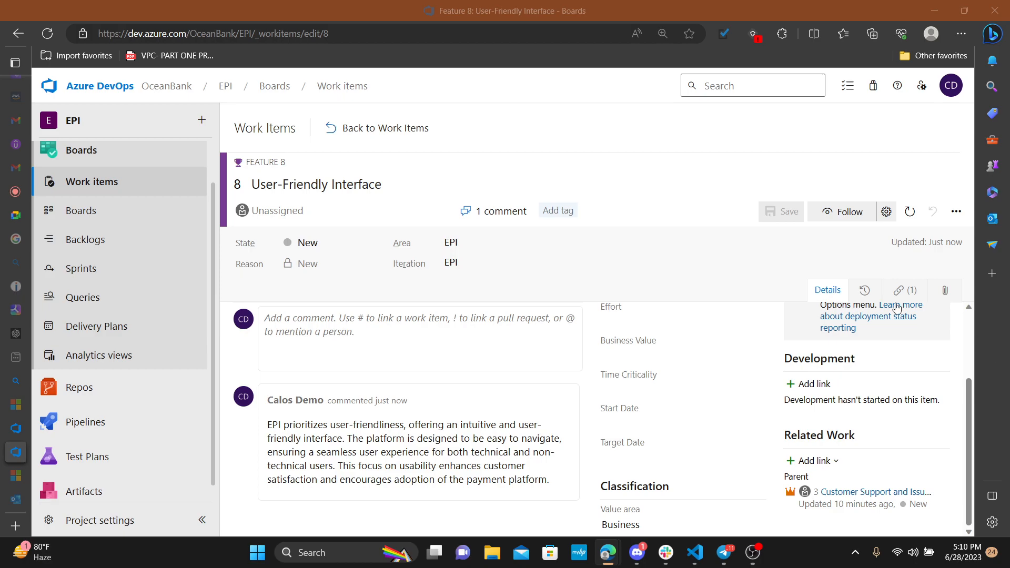
Step: Open the EPI Dev Team backlog, dismissing the backlog picker tip, and switch the backlog level from Stories to Features
{"action": "left_click", "coordinate": [82, 244]}
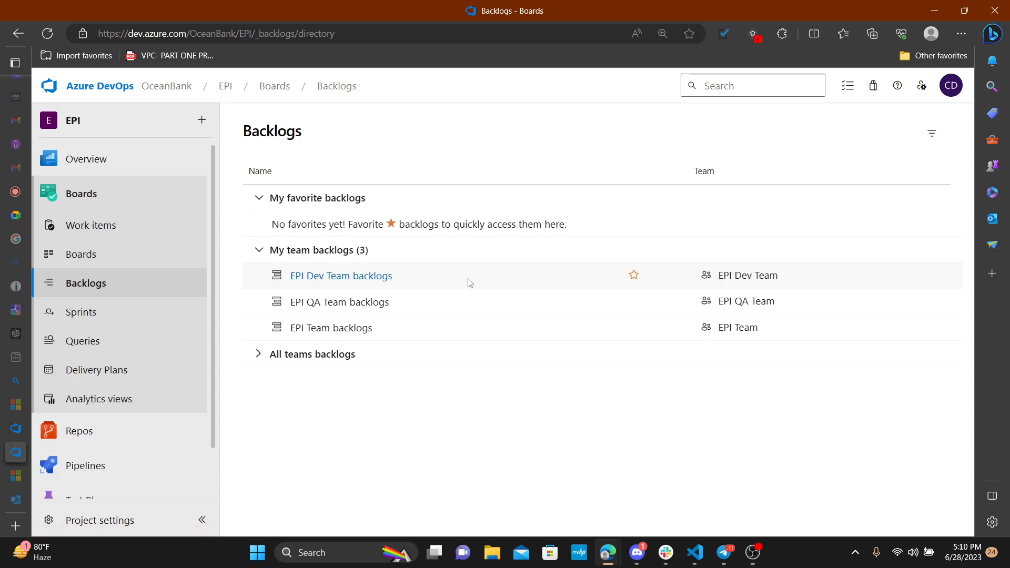
{"action": "scroll", "coordinate": [467, 284], "scroll_direction": "up", "scroll_amount": 4}
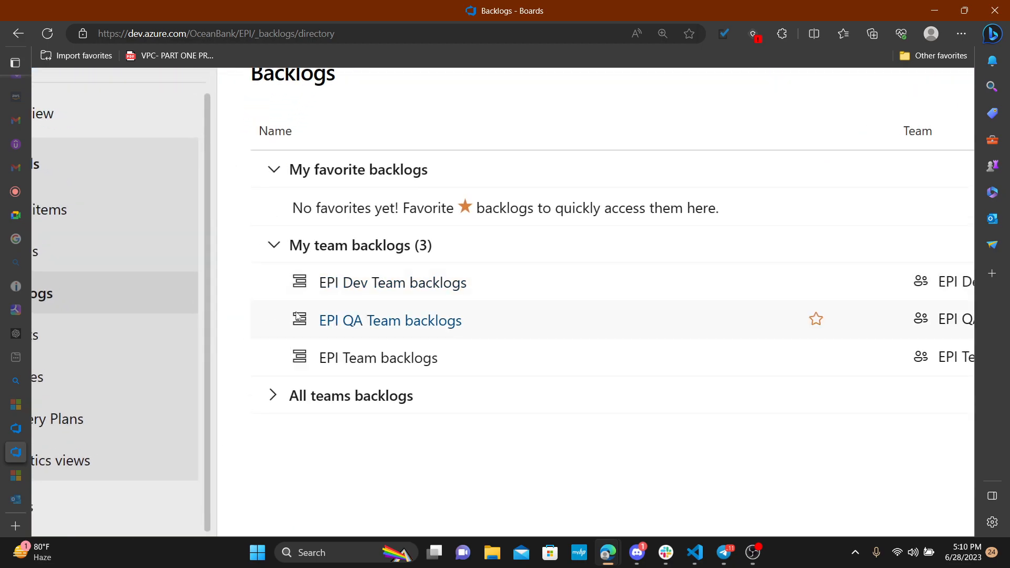
{"action": "left_click", "coordinate": [404, 288]}
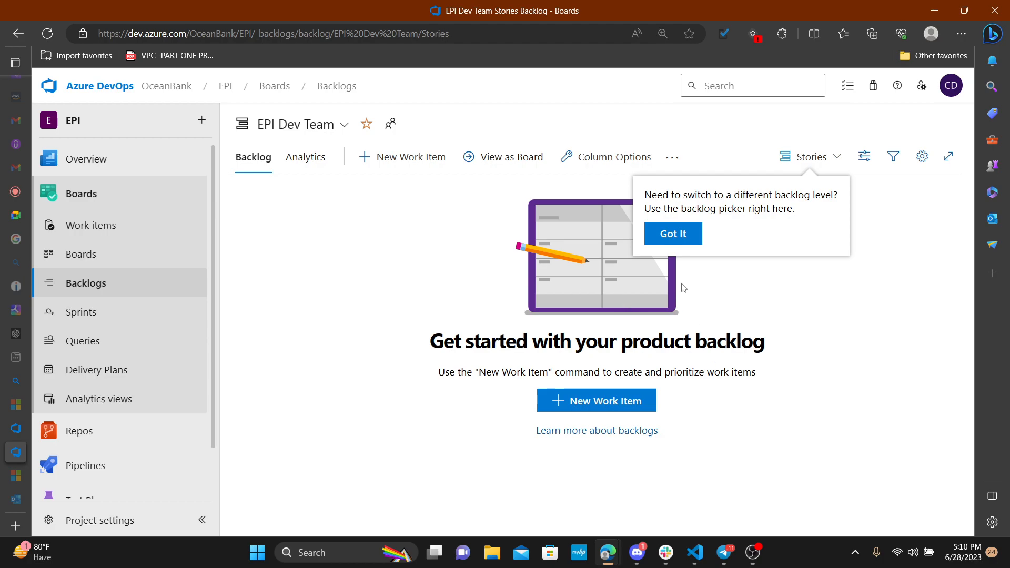
{"action": "left_click", "coordinate": [676, 243]}
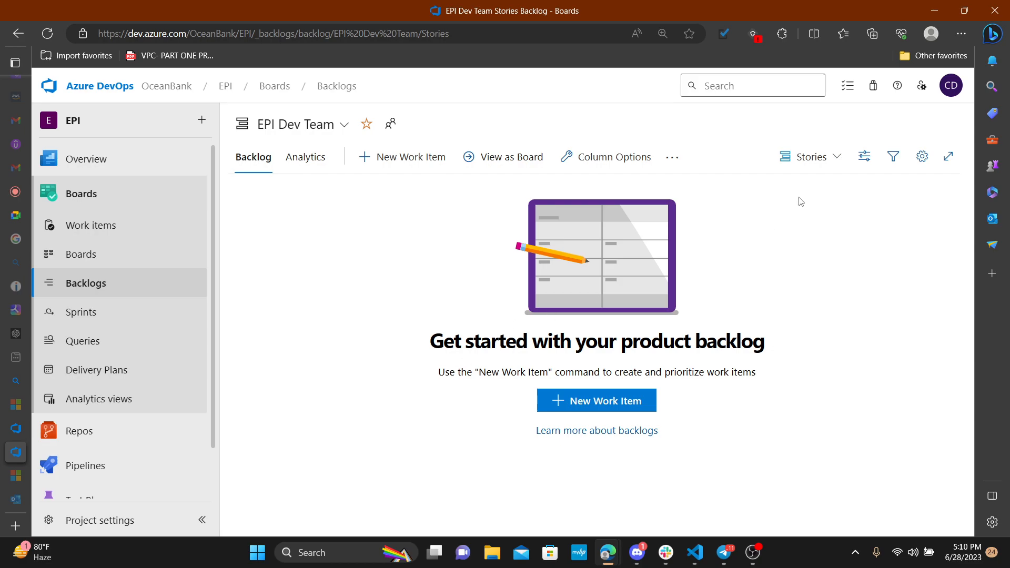
{"action": "left_click", "coordinate": [837, 159]}
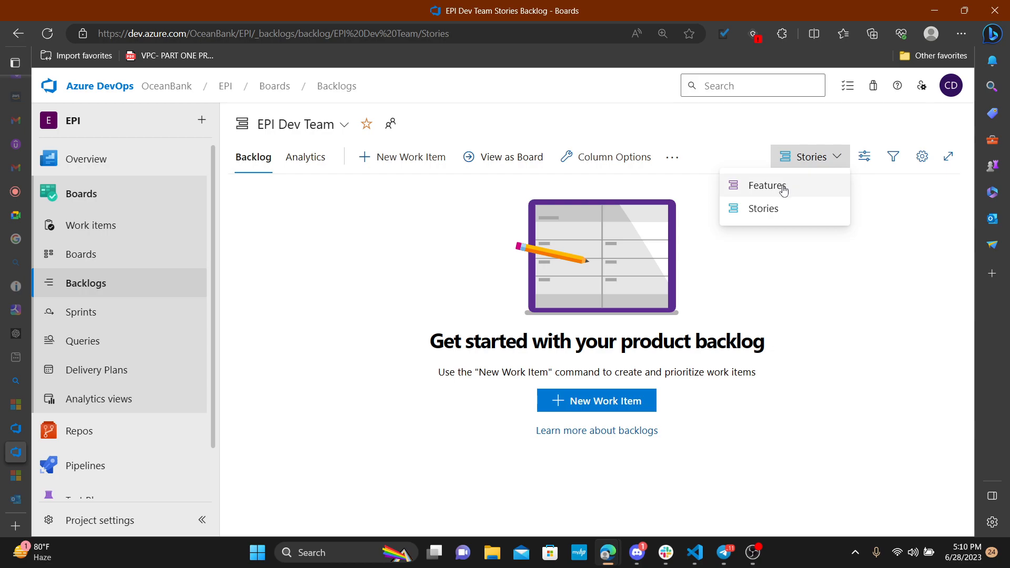
{"action": "left_click", "coordinate": [767, 186]}
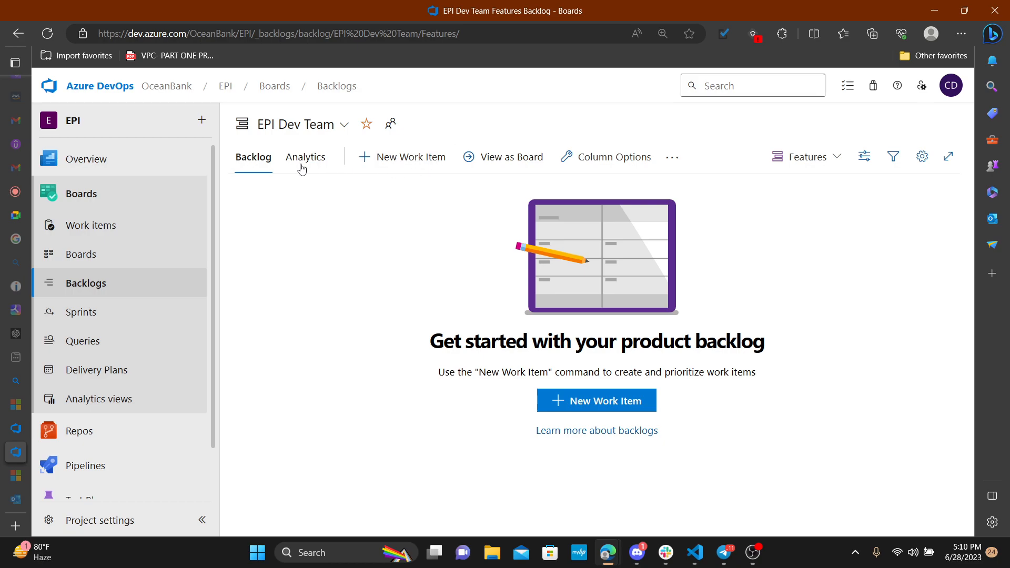
Step: Review the epics and features in the project's list of recently updated work items
{"action": "left_click", "coordinate": [94, 228]}
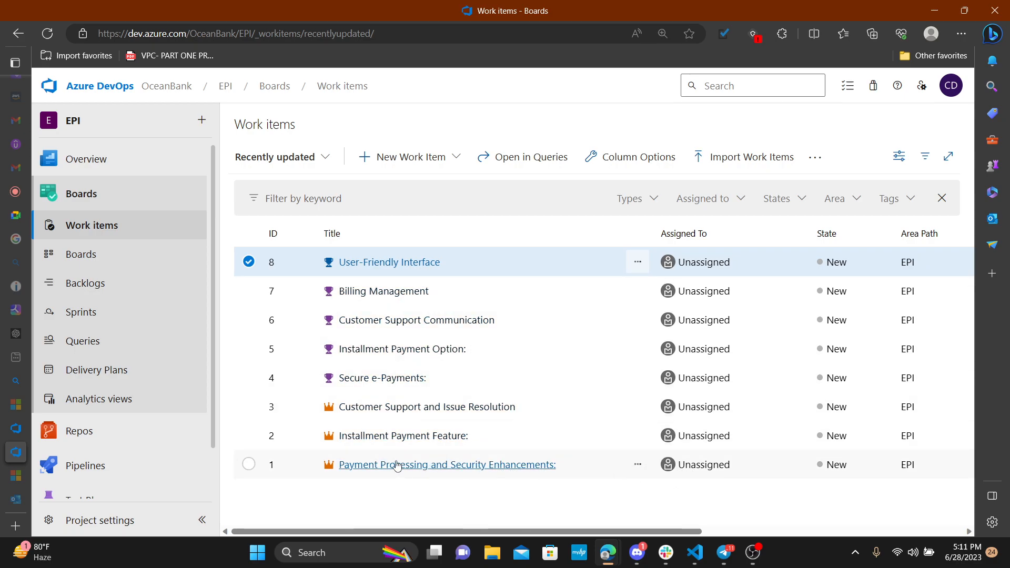
{"action": "left_click", "coordinate": [249, 262]}
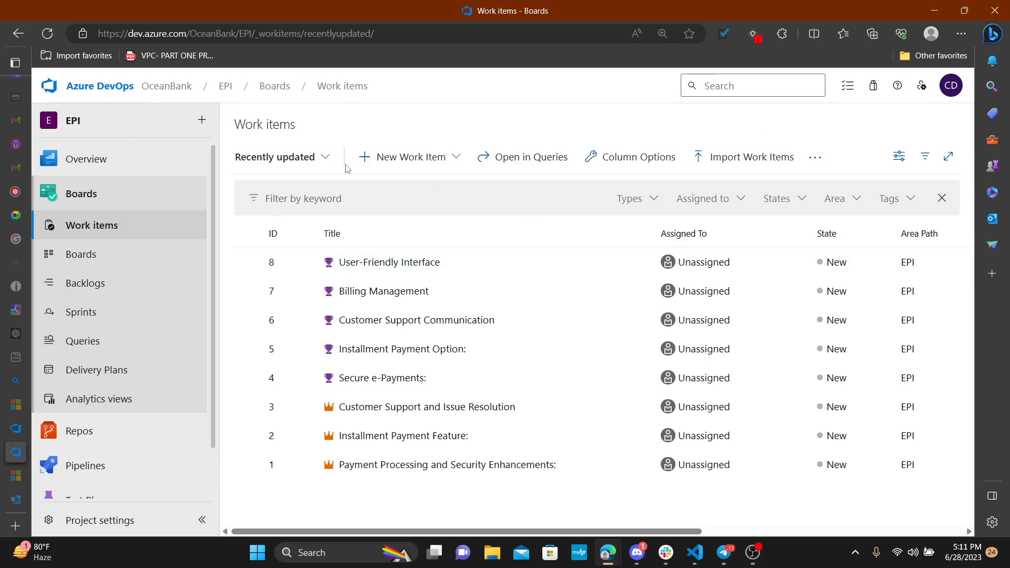
{"action": "left_click", "coordinate": [92, 225]}
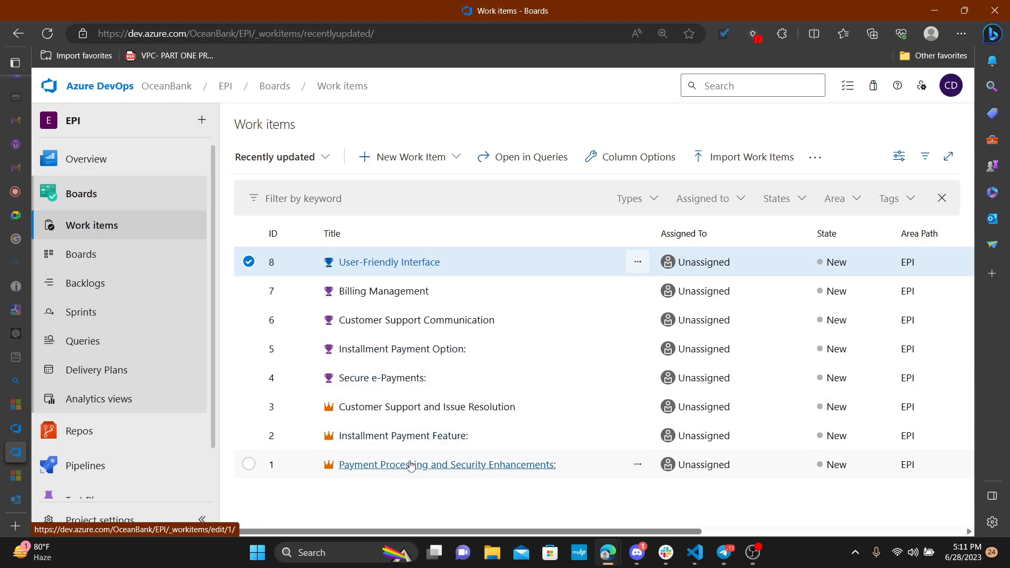
Step: View the EPI Dev Team's Features backlog as a board and go through the Azure Boards introduction to its end
{"action": "left_click", "coordinate": [96, 285]}
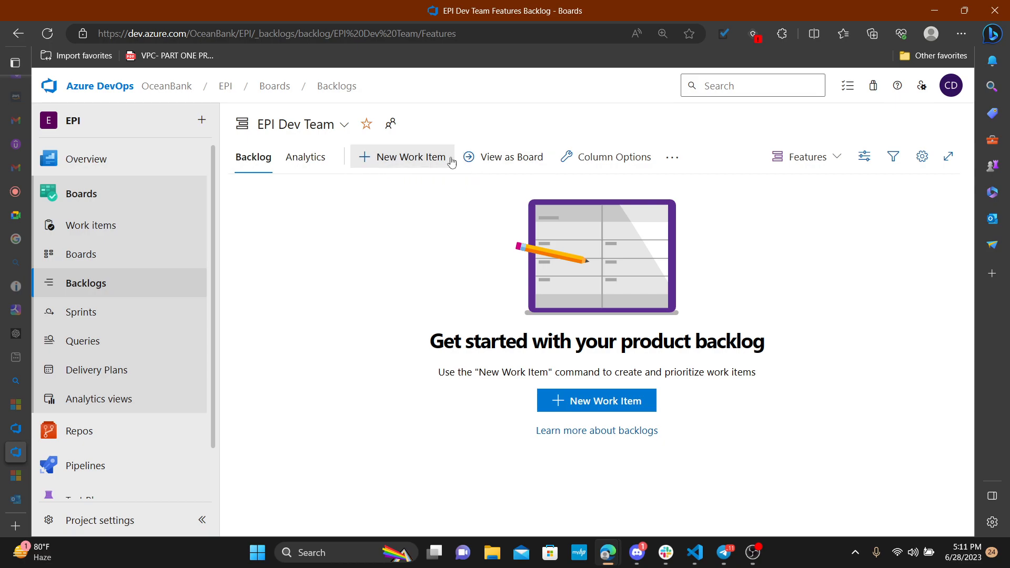
{"action": "left_click", "coordinate": [513, 157]}
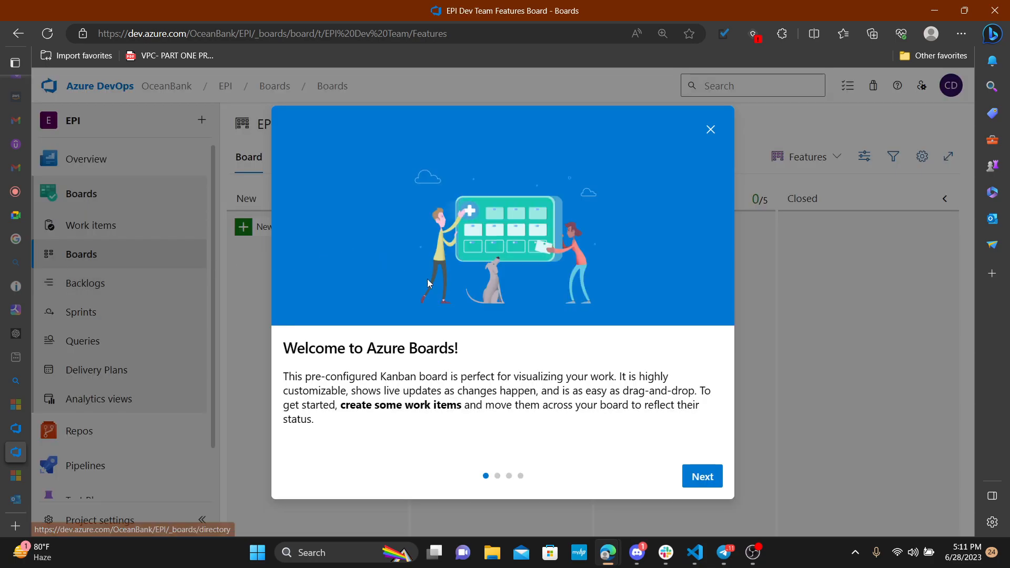
{"action": "left_click", "coordinate": [702, 476]}
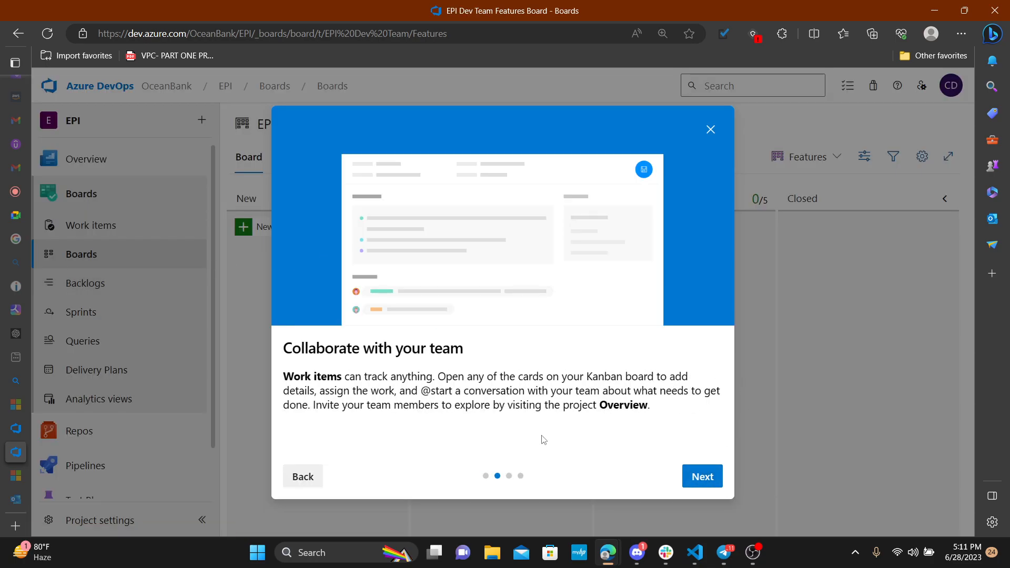
{"action": "left_click", "coordinate": [683, 475]}
{"action": "left_click", "coordinate": [687, 477]}
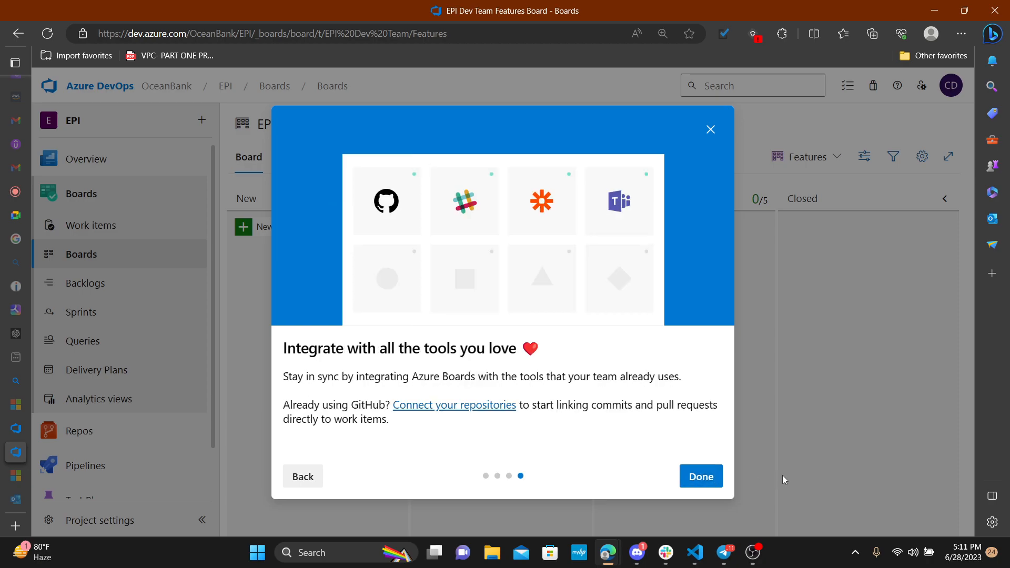
{"action": "left_click", "coordinate": [688, 478]}
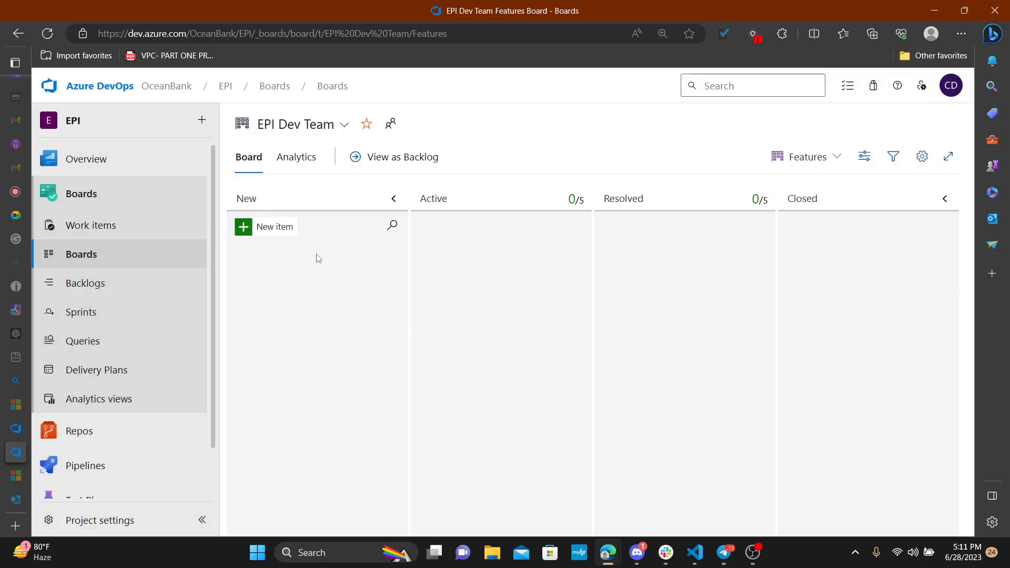
Step: Look at the EPI Dev Team board's analytics and switch to the EPI Team board
{"action": "left_click", "coordinate": [302, 159]}
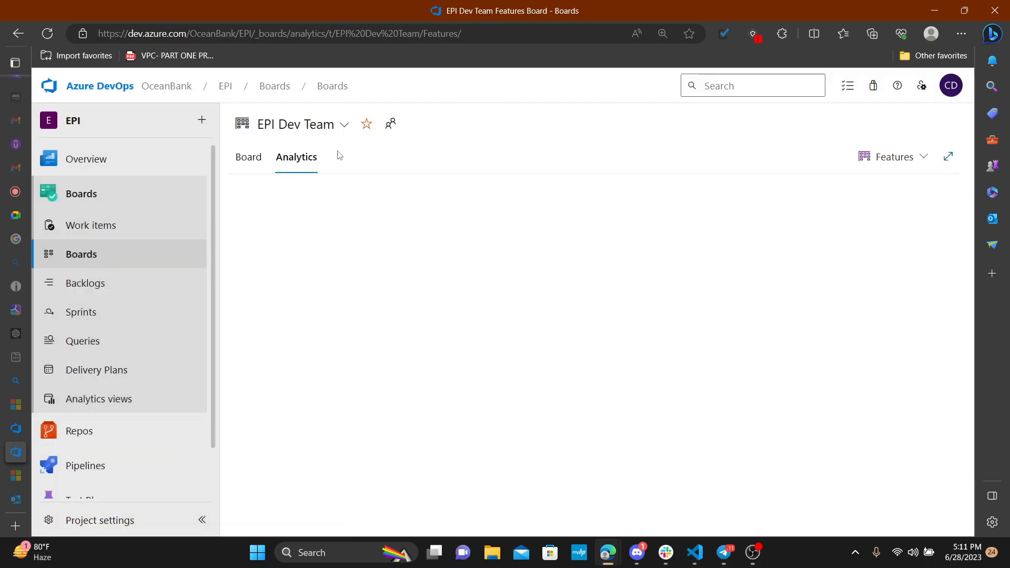
{"action": "left_click", "coordinate": [345, 125]}
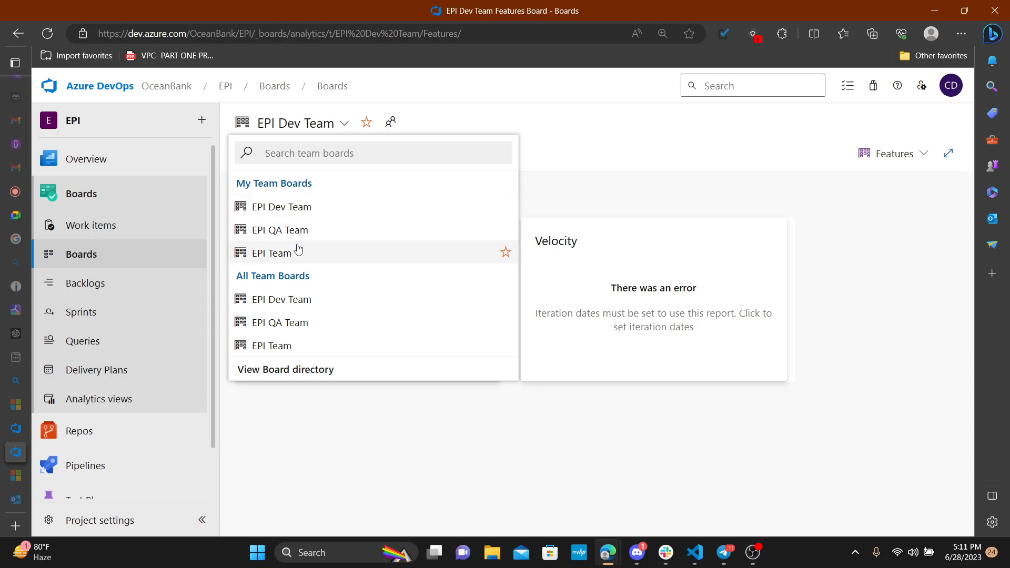
{"action": "left_click", "coordinate": [298, 264]}
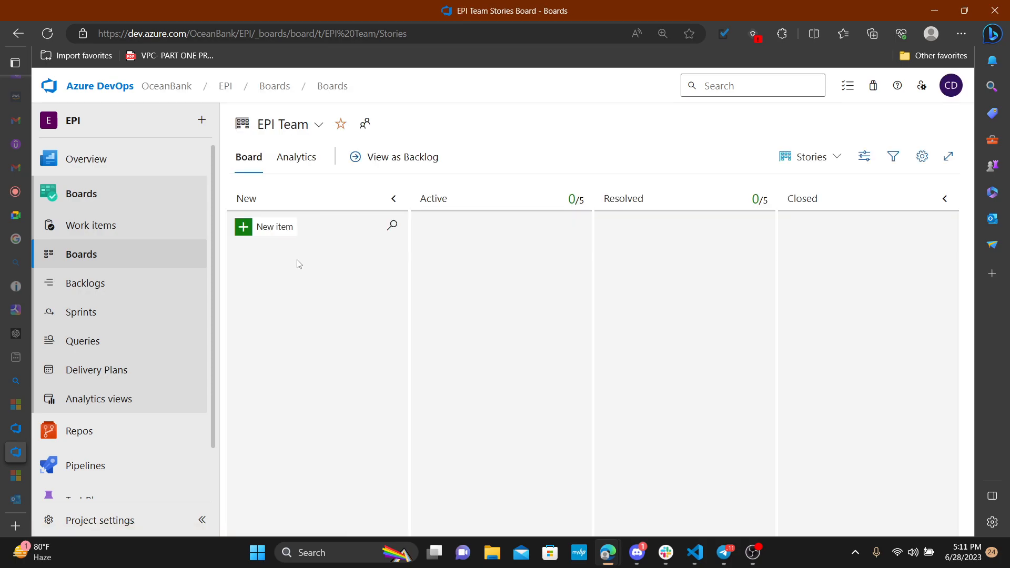
Step: Look at the EPI QA Team's Stories board and return to the EPI Team board
{"action": "left_click", "coordinate": [316, 124]}
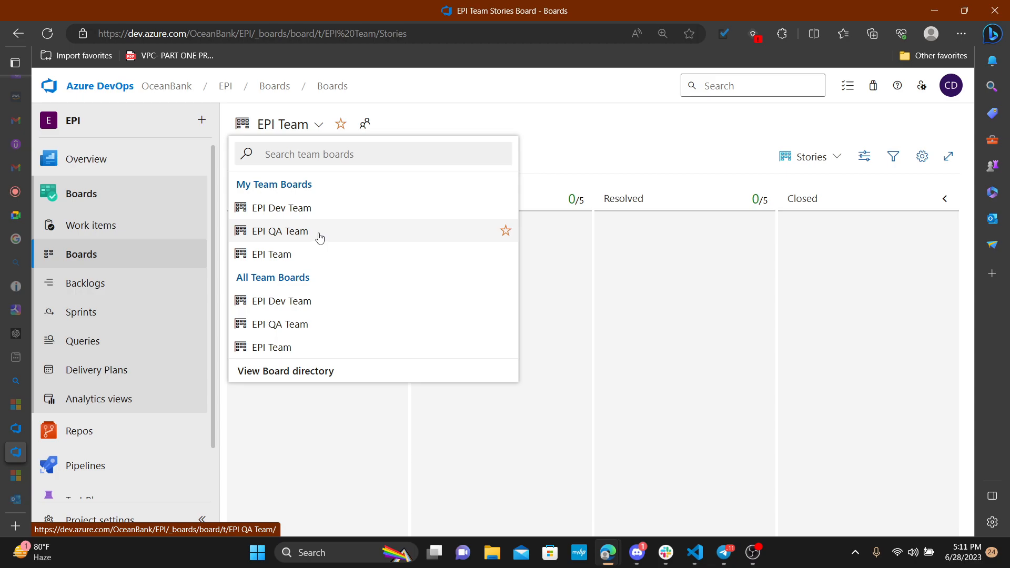
{"action": "left_click", "coordinate": [320, 236]}
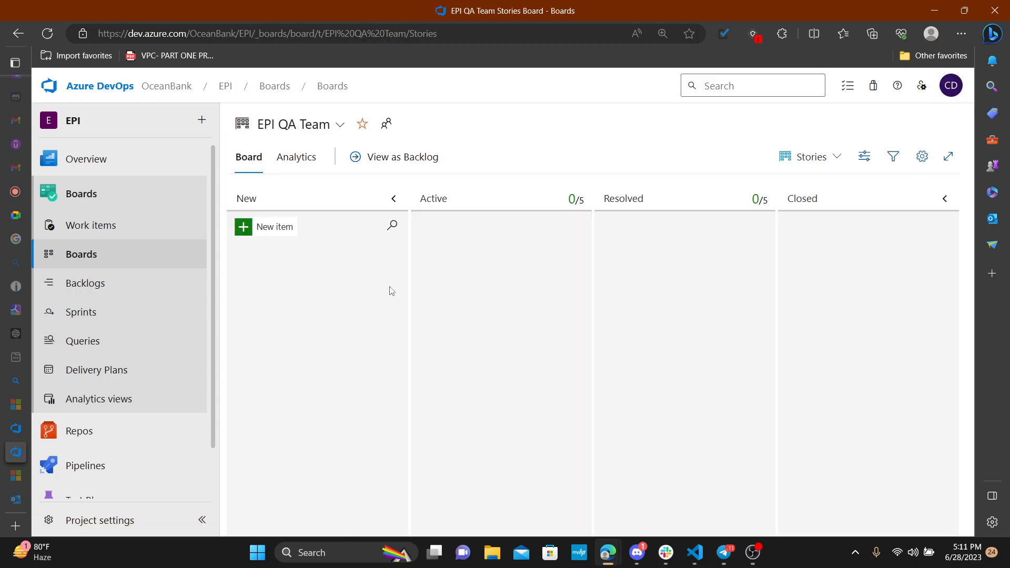
{"action": "left_click", "coordinate": [341, 125]}
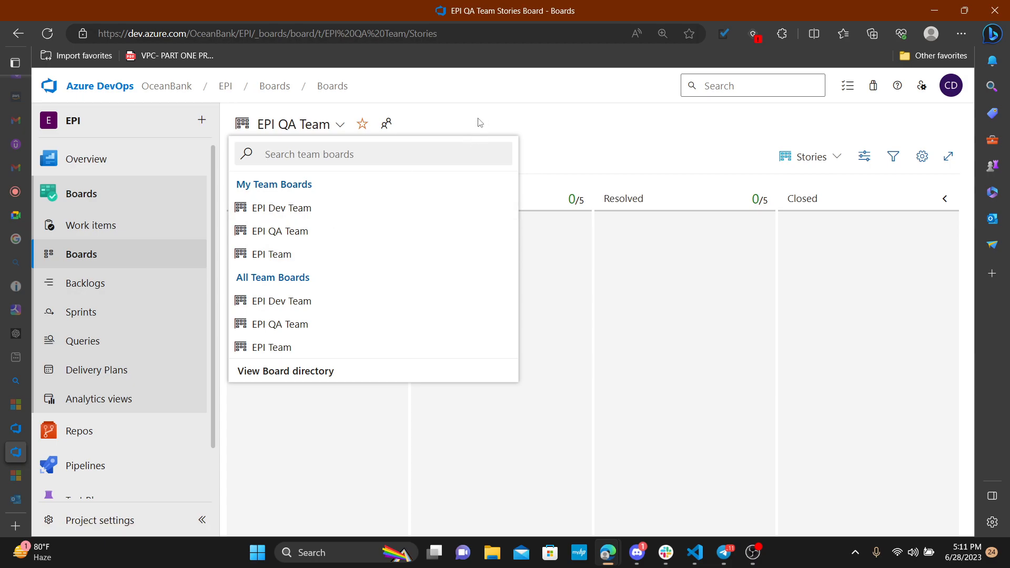
{"action": "left_click", "coordinate": [278, 255]}
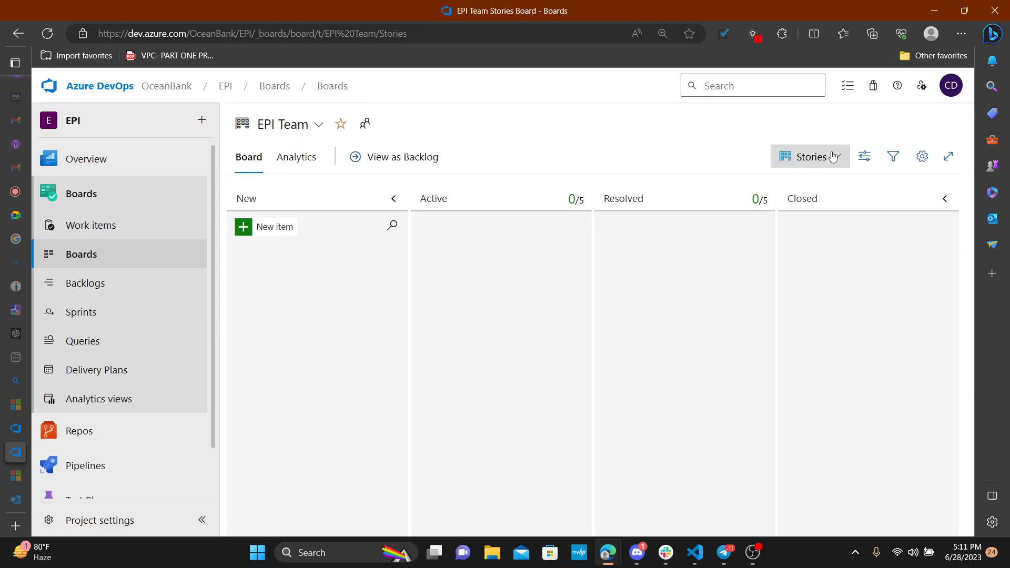
Step: Show the EPI Team board at Features level and move the Customer Support Communication card above Installment Payment Option
{"action": "left_click", "coordinate": [829, 157]}
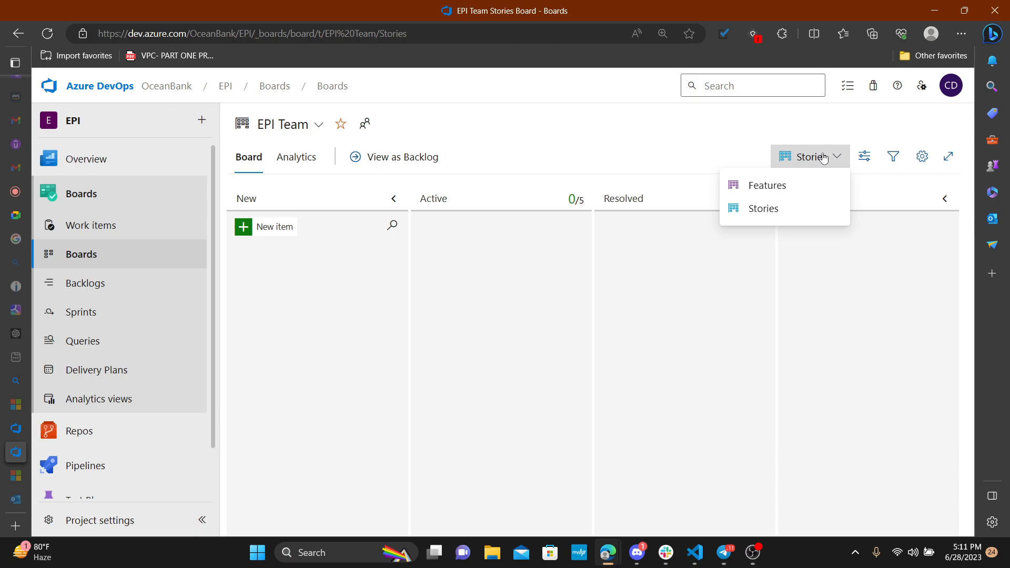
{"action": "left_click", "coordinate": [779, 194]}
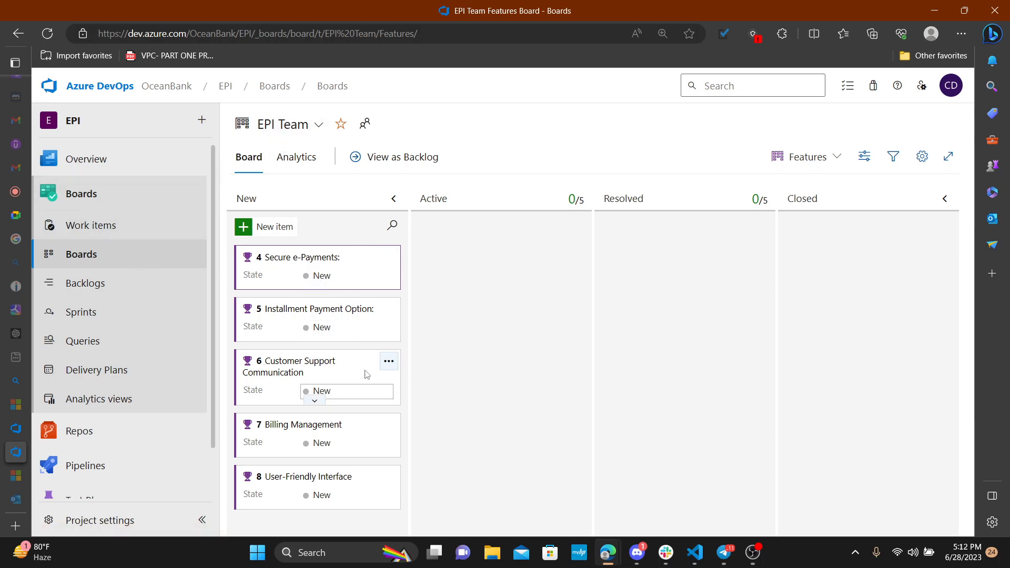
{"action": "left_click_drag", "start_coordinate": [316, 377], "coordinate": [314, 271]}
{"action": "left_click_drag", "start_coordinate": [316, 330], "coordinate": [316, 267]}
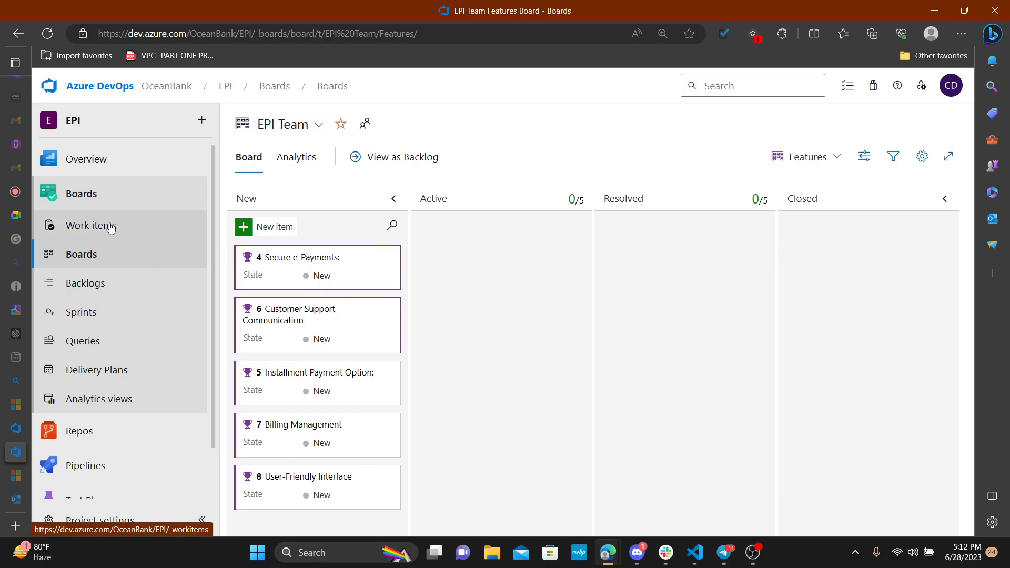
Step: Check the EPI Dev Team's Features board and return to the EPI Team's Features board
{"action": "left_click", "coordinate": [319, 126]}
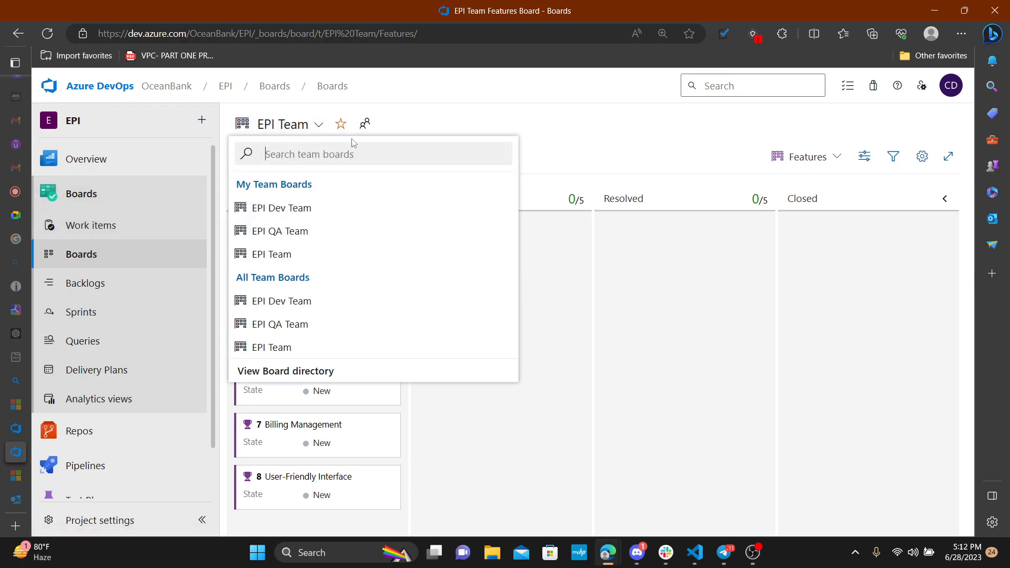
{"action": "left_click", "coordinate": [331, 211]}
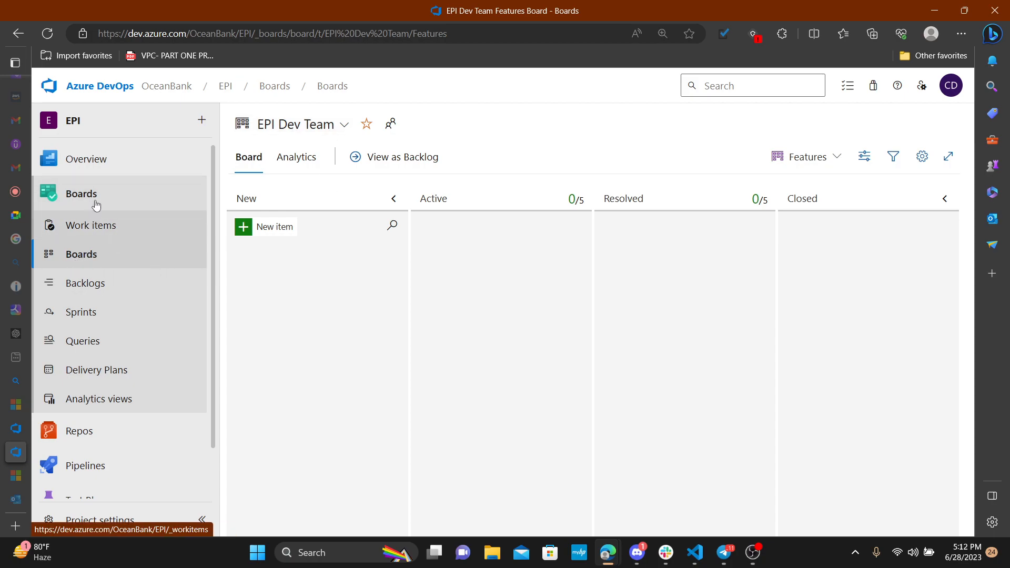
{"action": "mouse_move", "coordinate": [95, 177]}
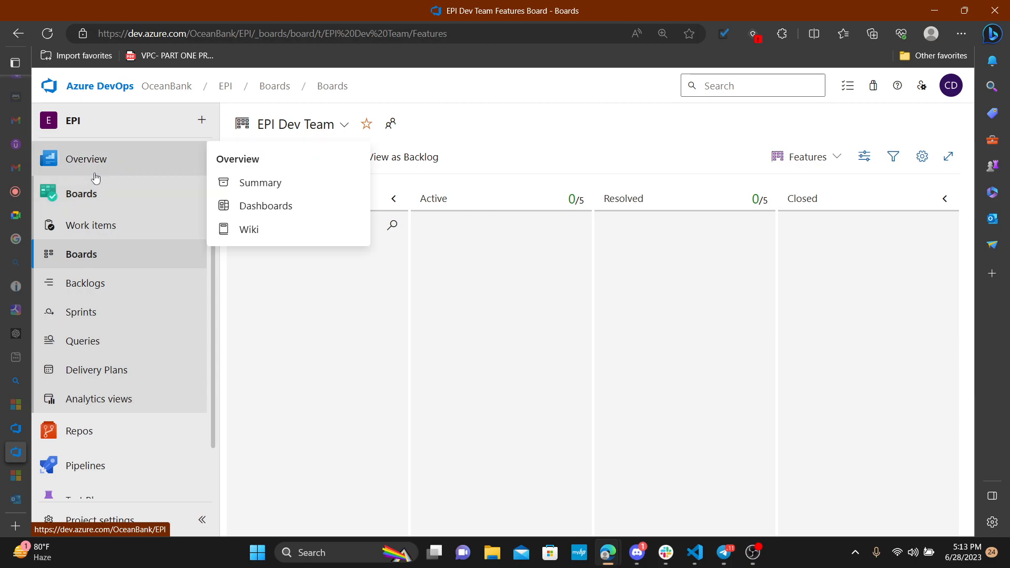
{"action": "left_click", "coordinate": [343, 125]}
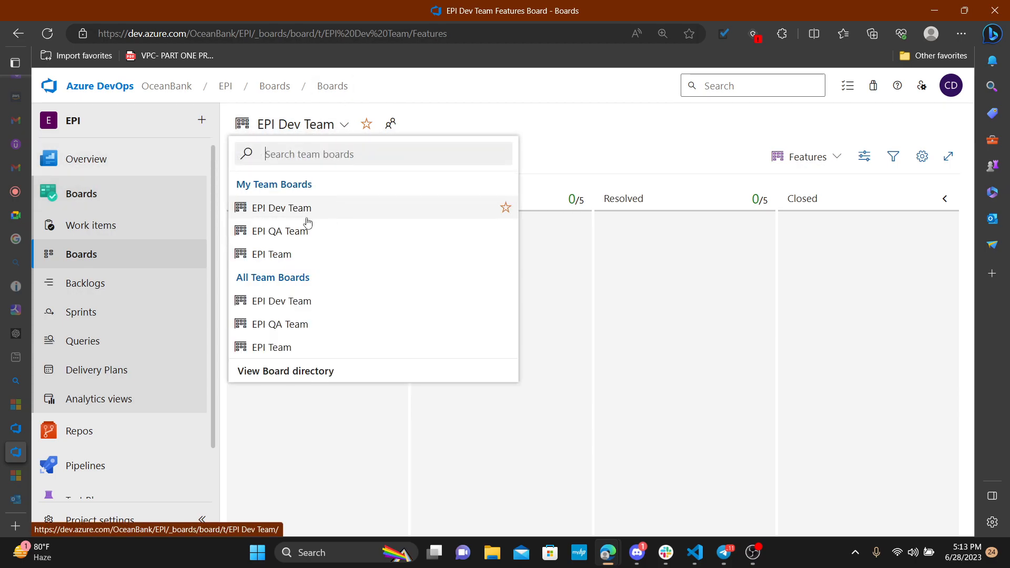
{"action": "left_click", "coordinate": [284, 253]}
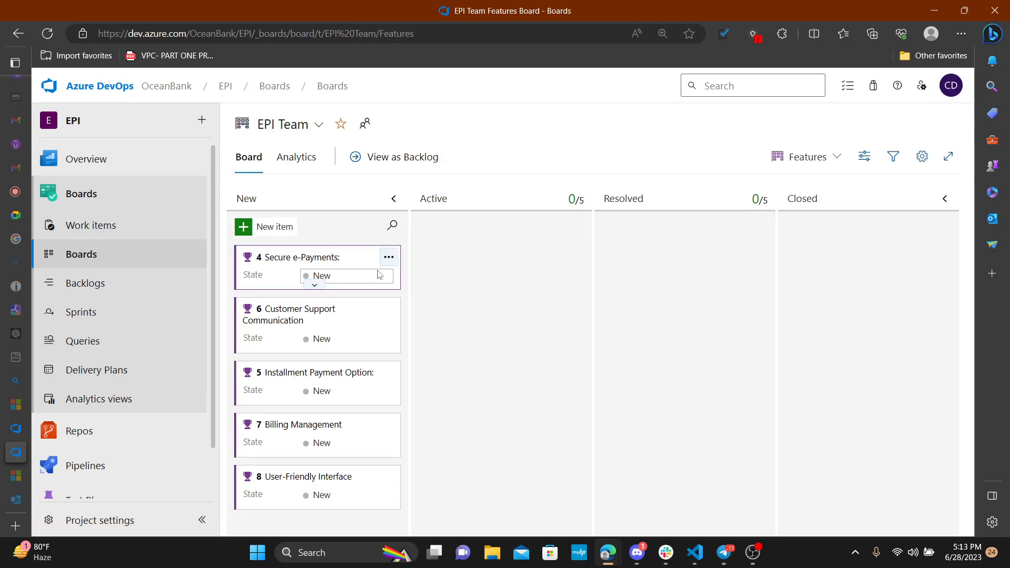
Step: Set the area of the Secure e-Payments feature to EPI\EPI Dev and save it
{"action": "left_click", "coordinate": [317, 263]}
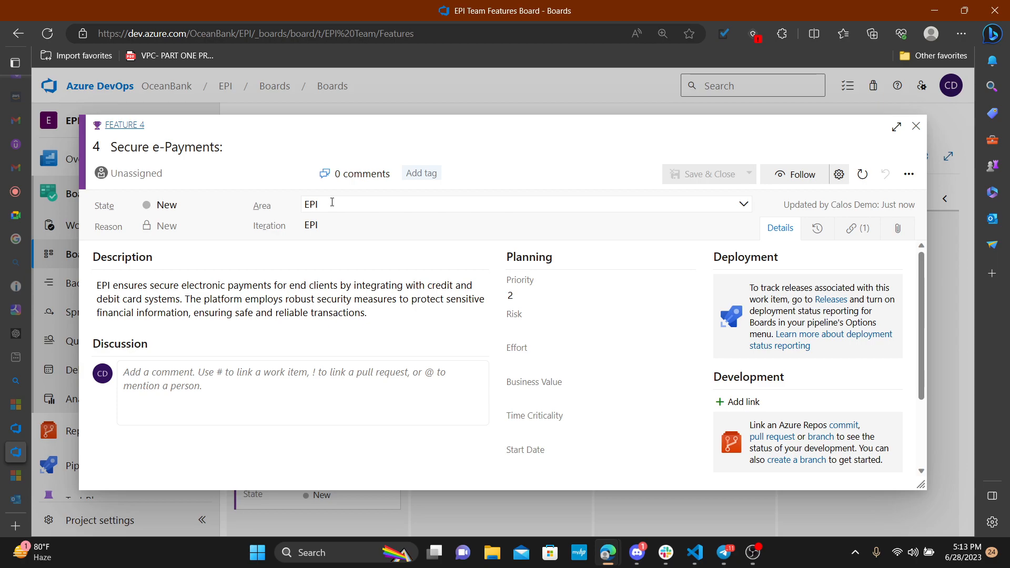
{"action": "left_click", "coordinate": [304, 206]}
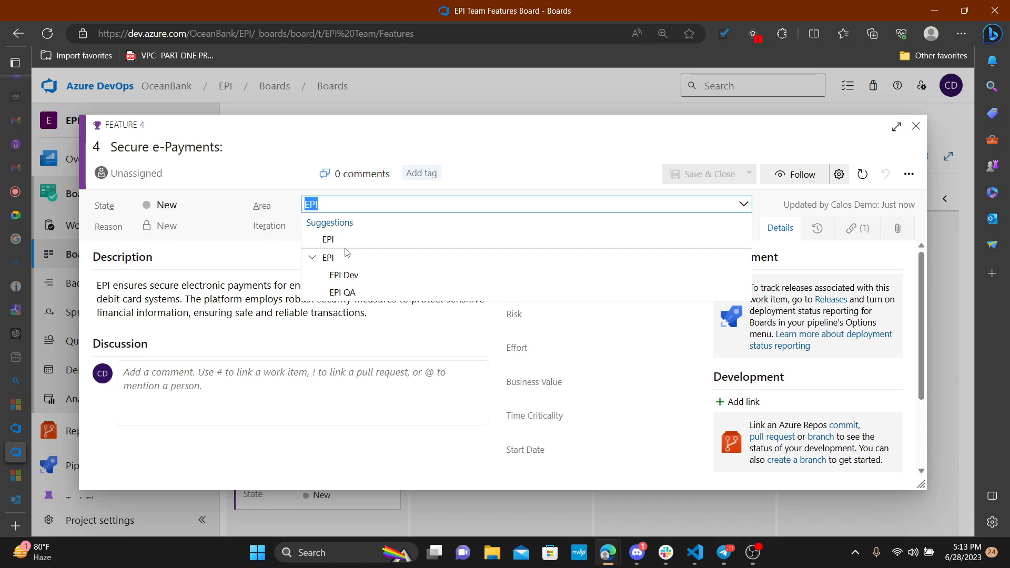
{"action": "left_click", "coordinate": [375, 275]}
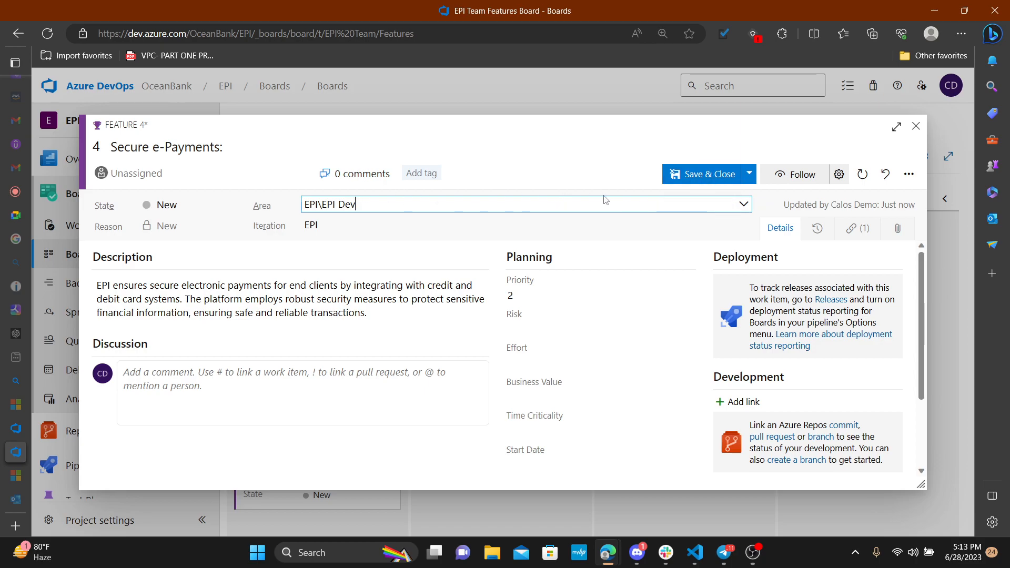
{"action": "left_click", "coordinate": [701, 181]}
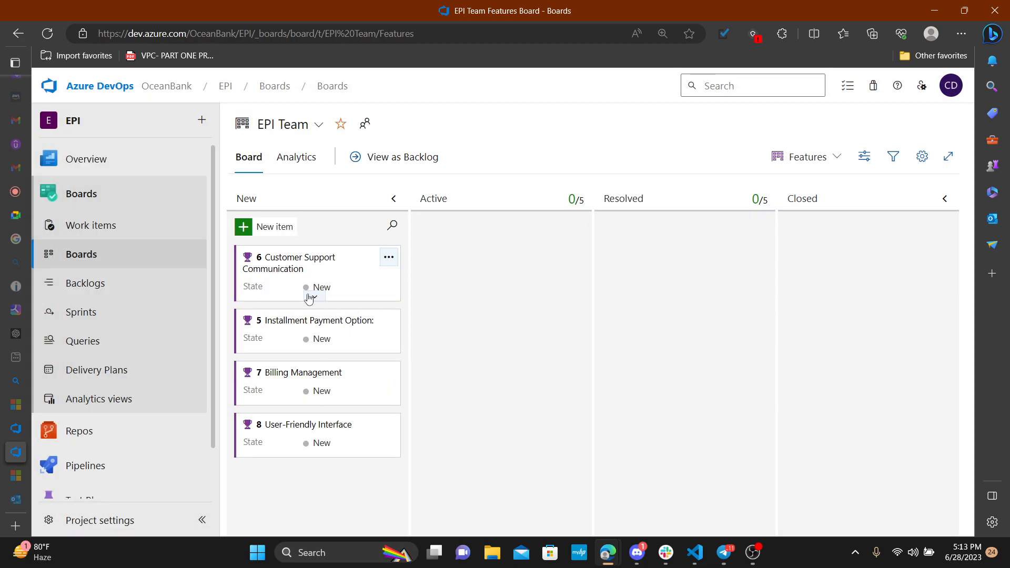
Step: Assign the Customer Support Communication feature to the EPI\EPI Dev area and save the work item
{"action": "left_click", "coordinate": [320, 263]}
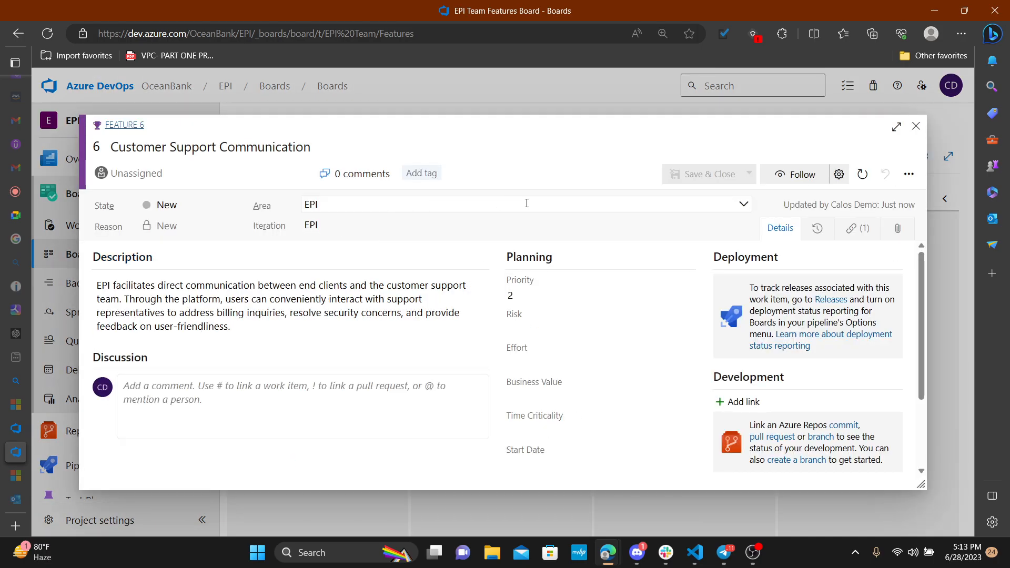
{"action": "left_click", "coordinate": [742, 209]}
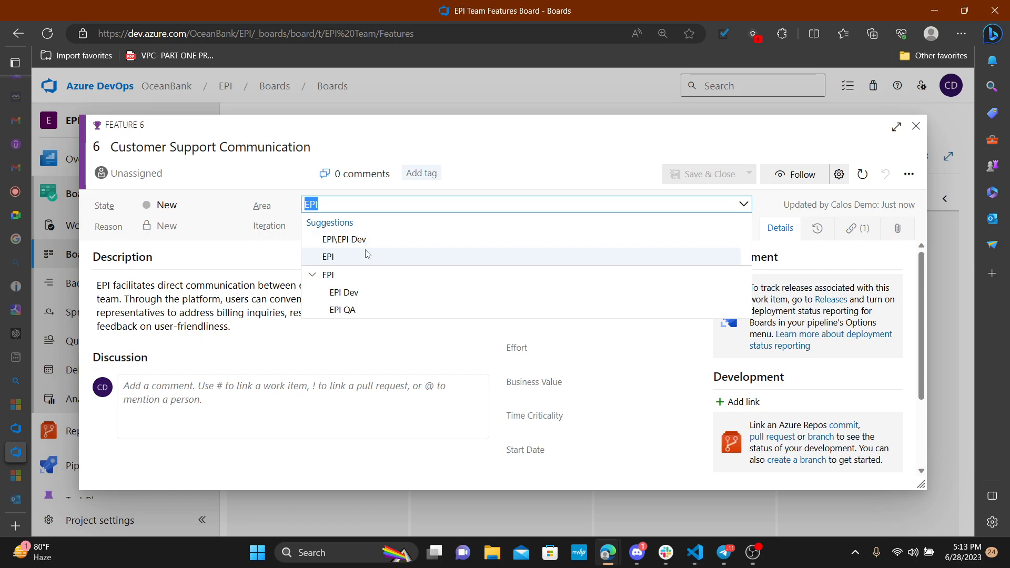
{"action": "left_click", "coordinate": [344, 293]}
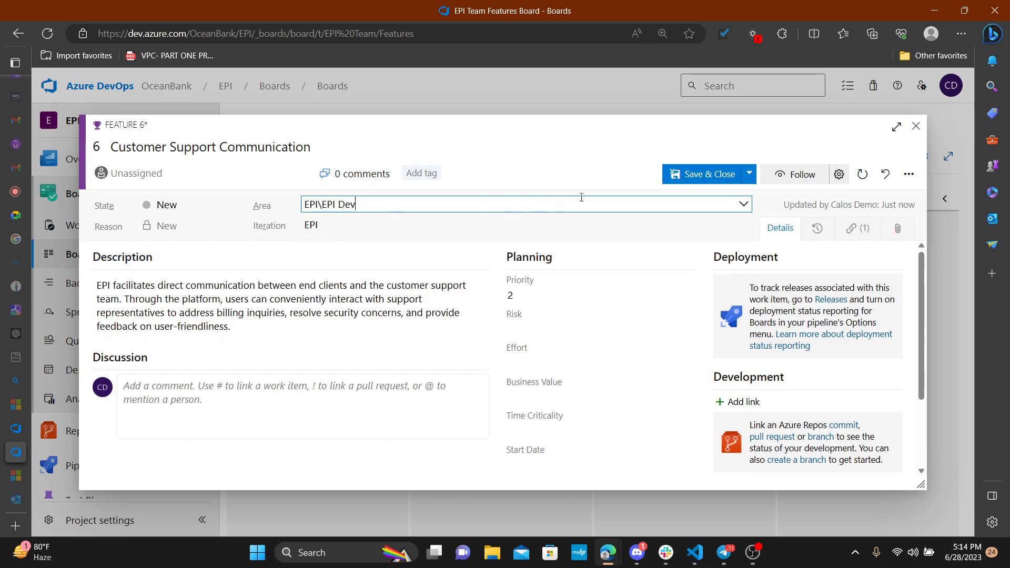
{"action": "left_click", "coordinate": [701, 173]}
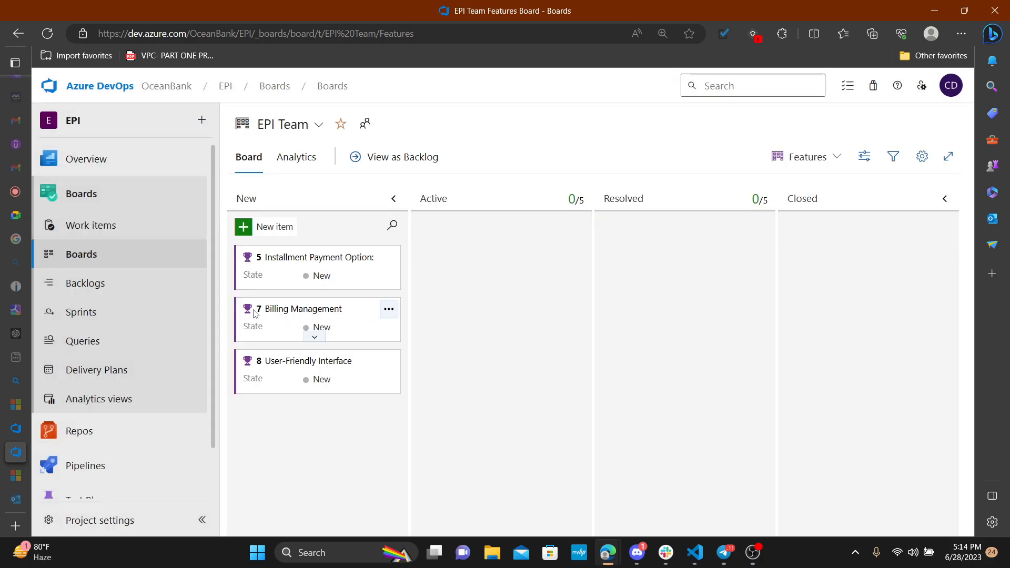
Step: Change the Installment Payment Option feature's area to EPI\EPI Dev and save it
{"action": "left_click", "coordinate": [353, 260]}
{"action": "left_click", "coordinate": [322, 205]}
{"action": "left_click", "coordinate": [352, 239]}
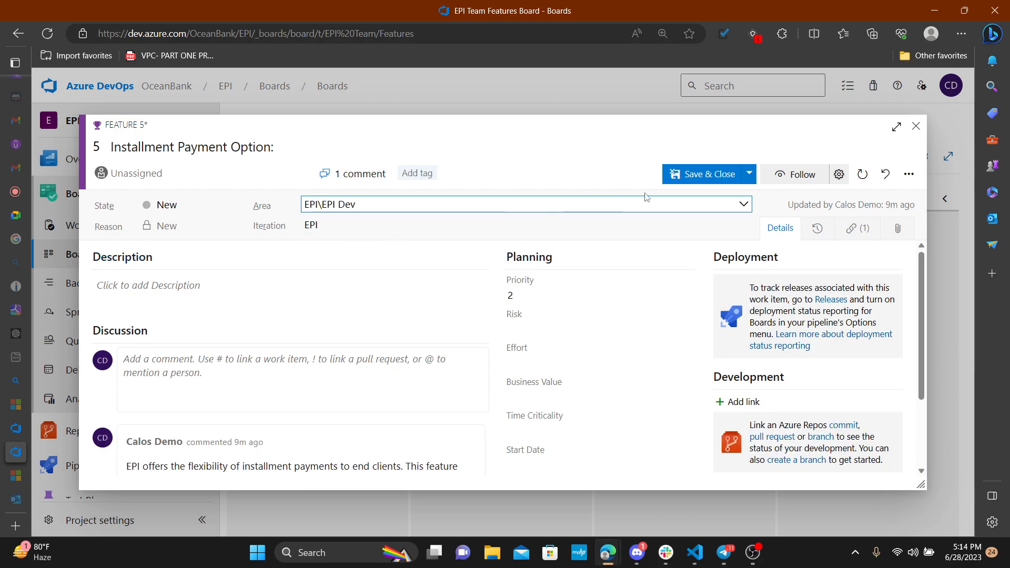
{"action": "left_click", "coordinate": [702, 174]}
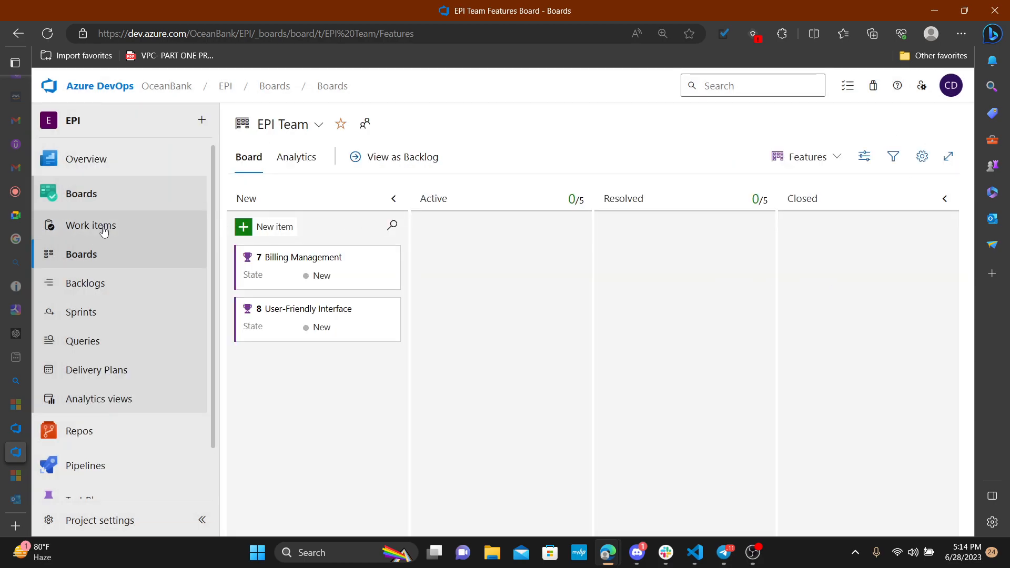
Step: Open the EPI Dev Team backlog and review the features listed in it
{"action": "left_click", "coordinate": [91, 285]}
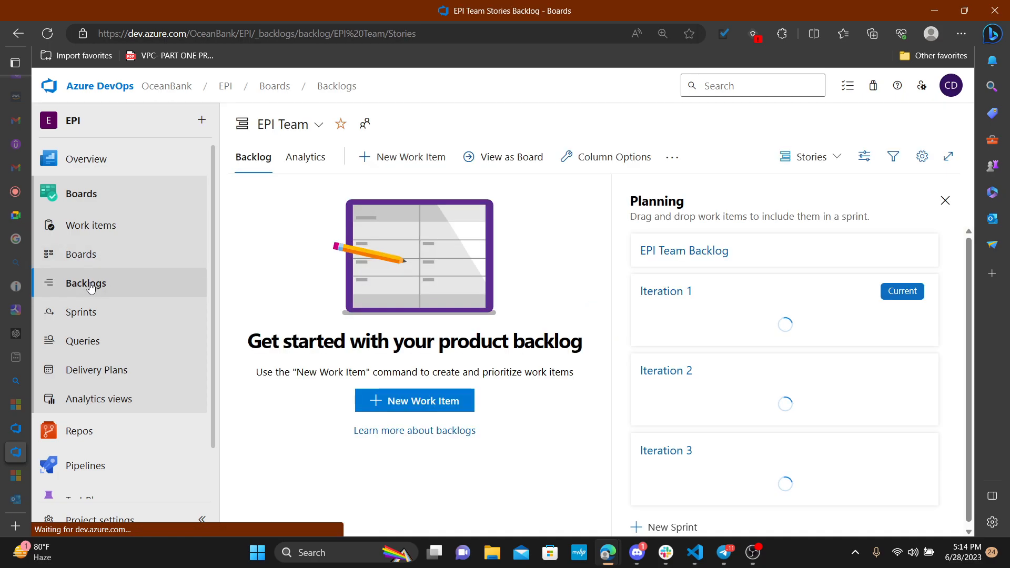
{"action": "left_click", "coordinate": [318, 125]}
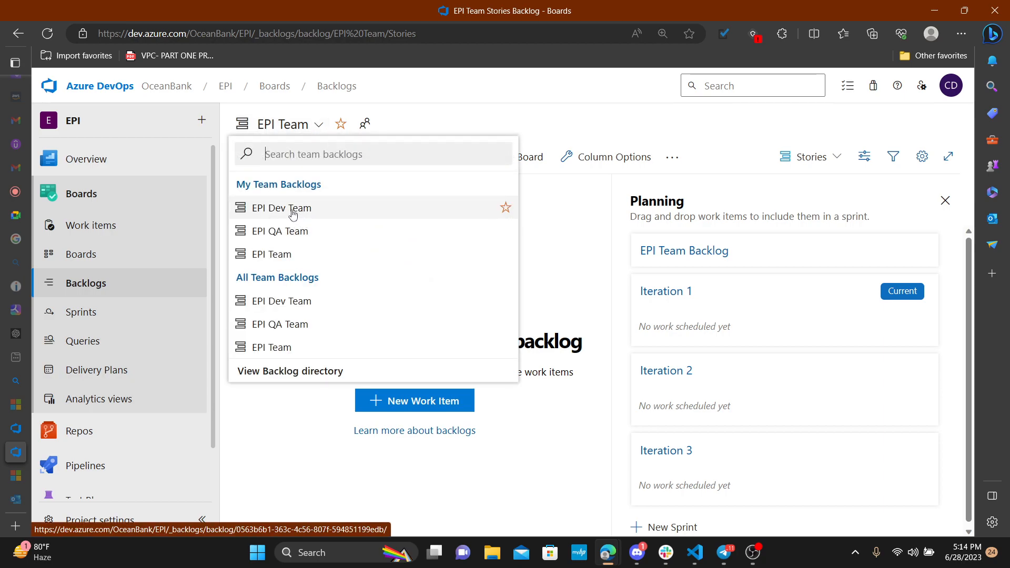
{"action": "left_click", "coordinate": [293, 210]}
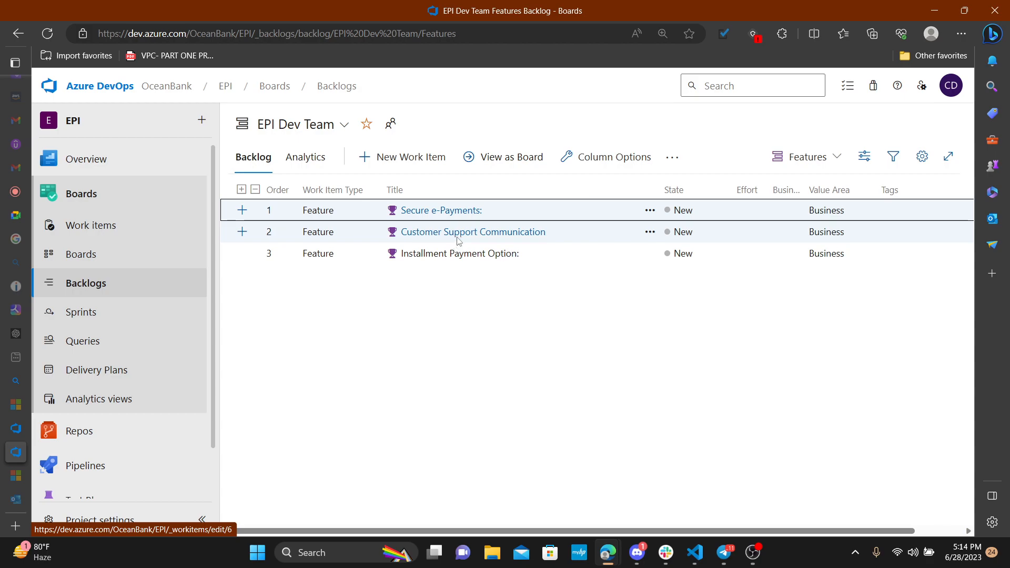
{"action": "scroll", "coordinate": [310, 210], "scroll_direction": "up", "scroll_amount": 5}
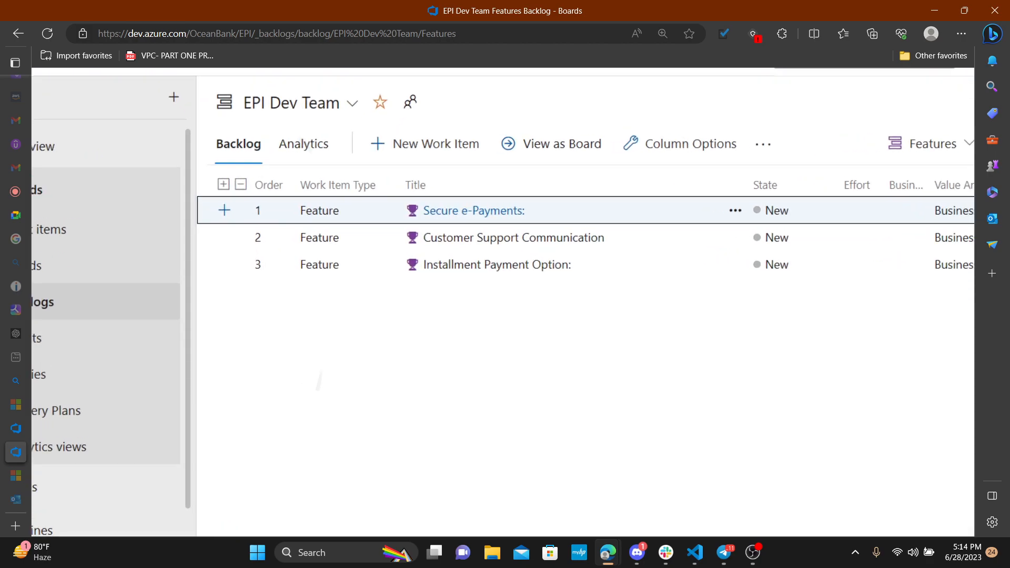
{"action": "left_click", "coordinate": [331, 360]}
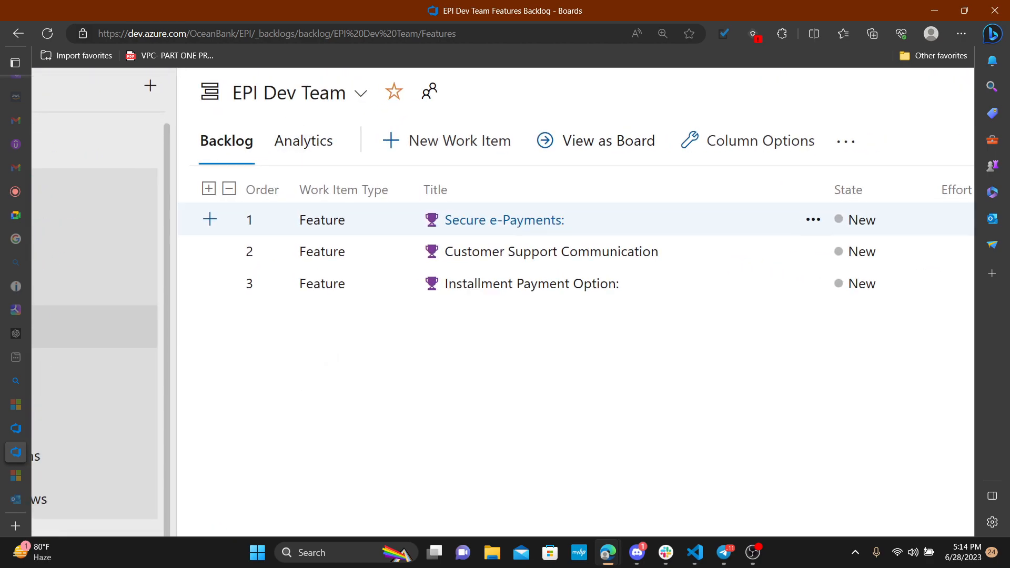
{"action": "scroll", "coordinate": [502, 302], "scroll_direction": "down", "scroll_amount": 5}
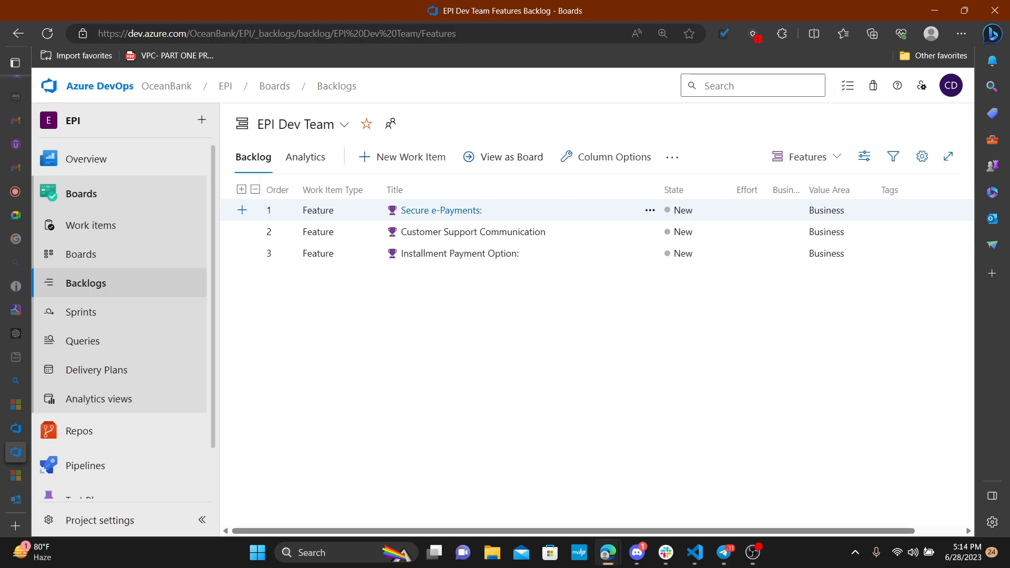
{"action": "left_click", "coordinate": [370, 210]}
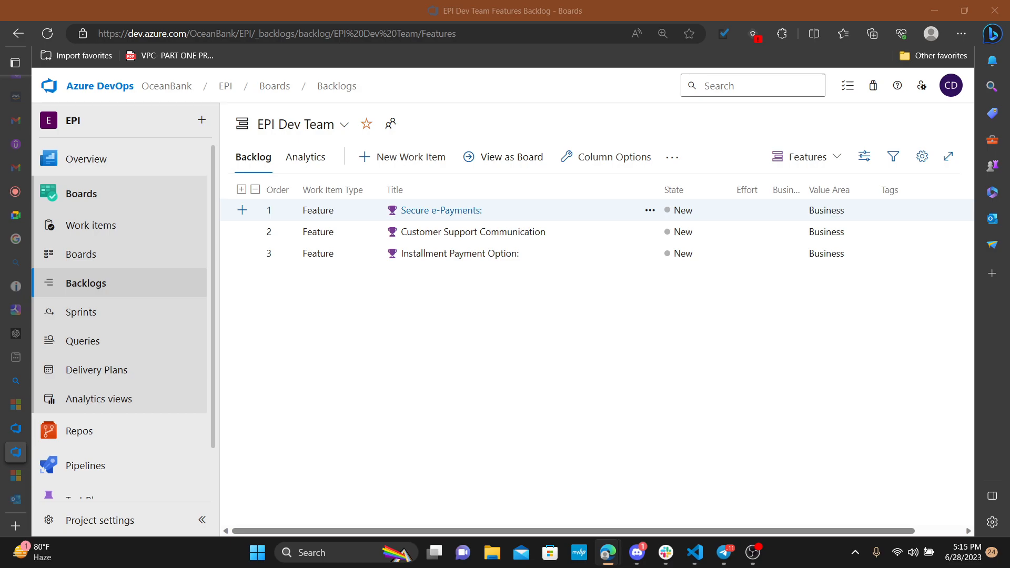
{"action": "scroll", "coordinate": [301, 231], "scroll_direction": "up", "scroll_amount": 4}
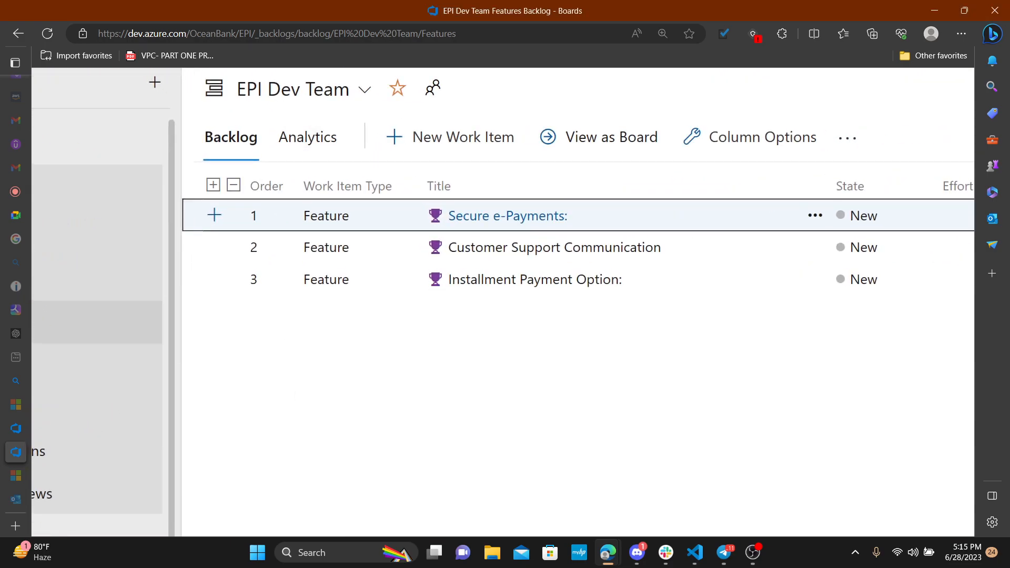
{"action": "scroll", "coordinate": [578, 302], "scroll_direction": "down", "scroll_amount": 3}
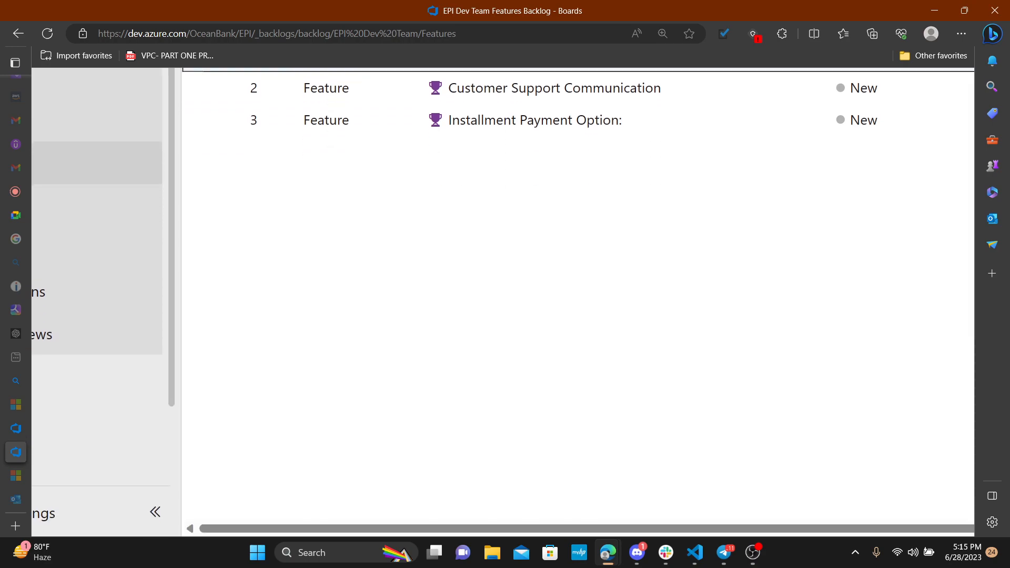
Step: Switch the EPI Dev Team backlog from the Features level to the Stories level
{"action": "key", "text": "alt+Tab"}
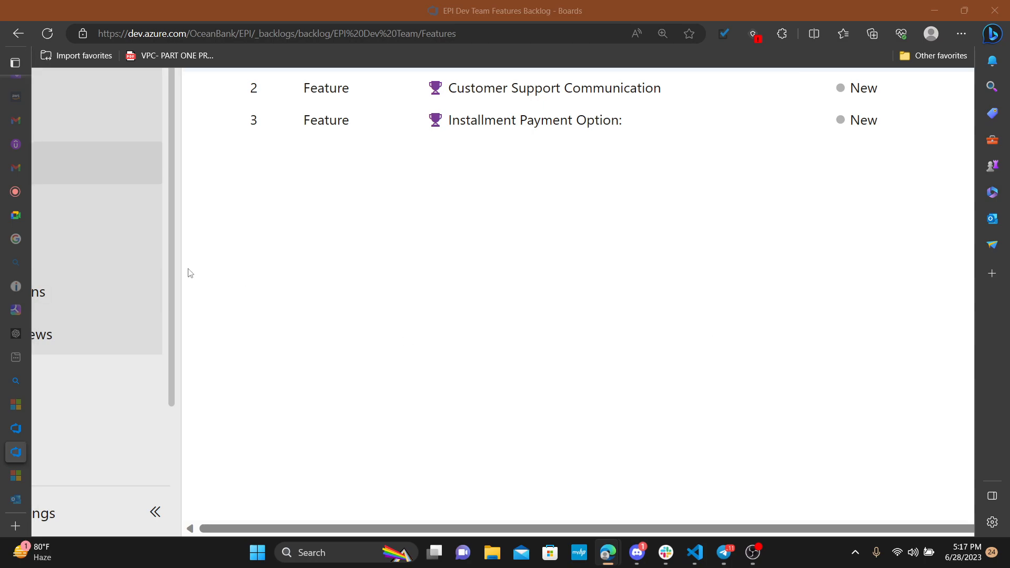
{"action": "scroll", "coordinate": [383, 195], "scroll_direction": "up", "scroll_amount": 5}
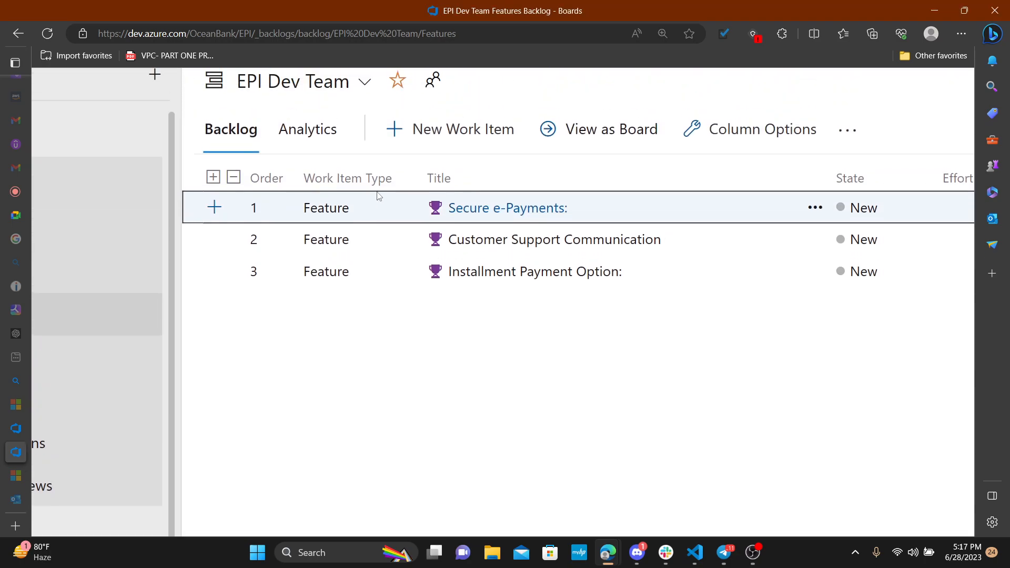
{"action": "key", "text": "ctrl+minus"}
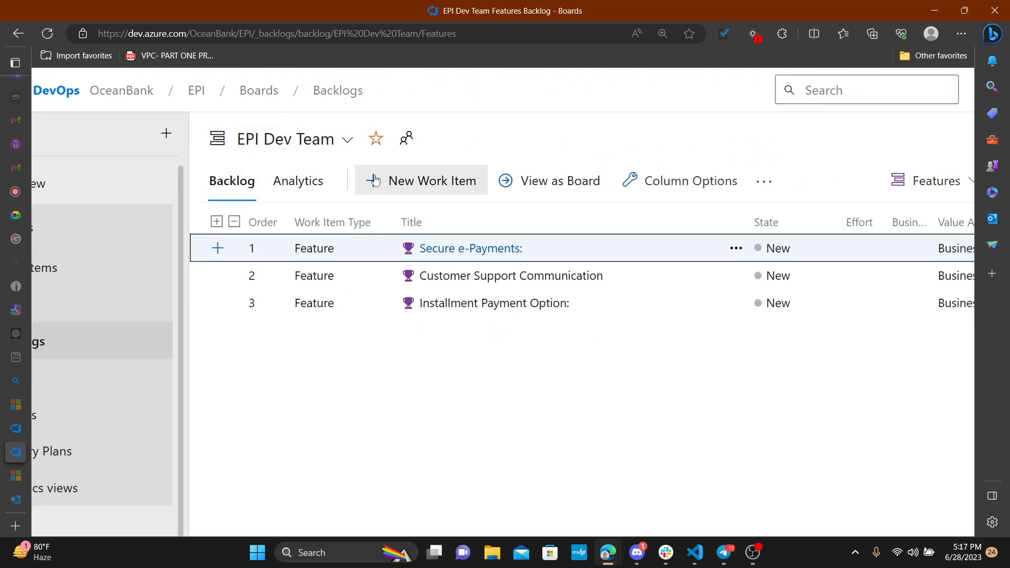
{"action": "left_click", "coordinate": [408, 186]}
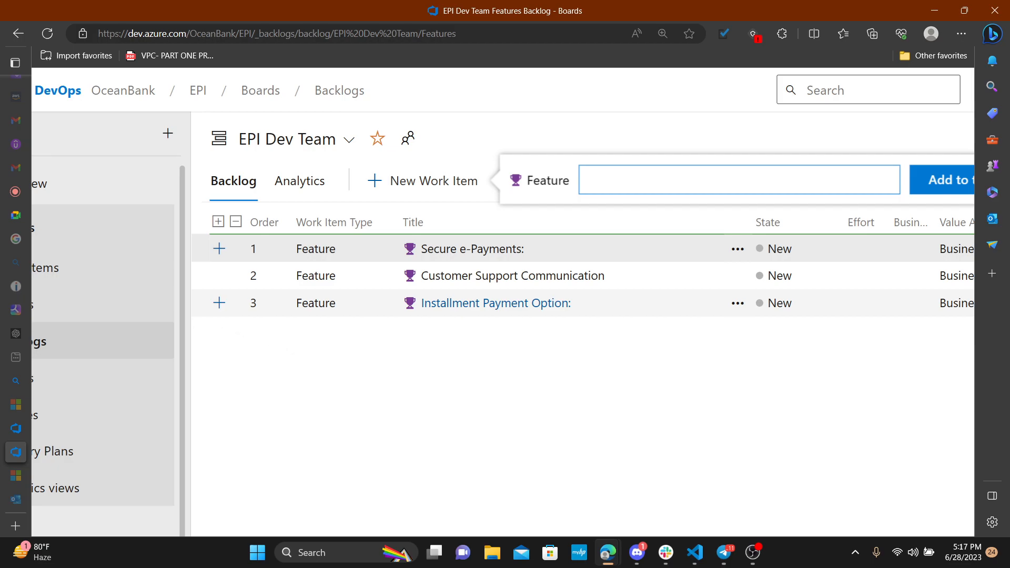
{"action": "left_click", "coordinate": [456, 93]}
{"action": "scroll", "coordinate": [805, 219], "scroll_direction": "down", "scroll_amount": 3}
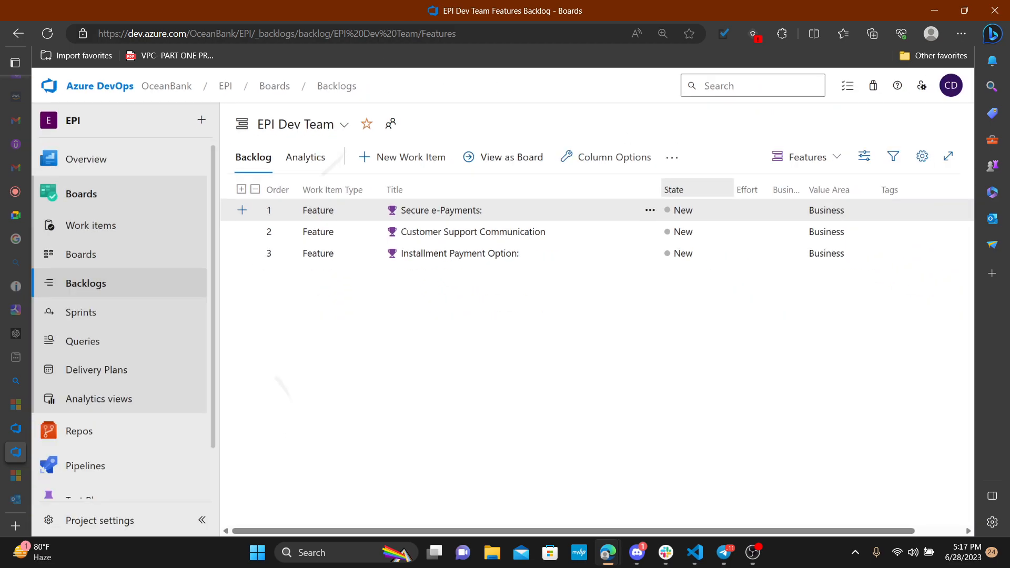
{"action": "left_click", "coordinate": [837, 158]}
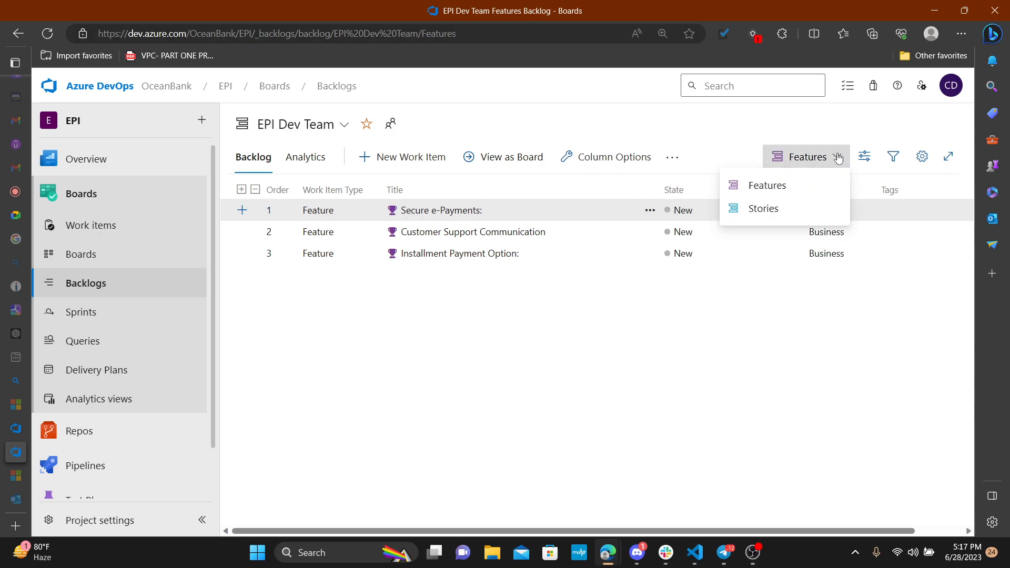
{"action": "left_click", "coordinate": [761, 208]}
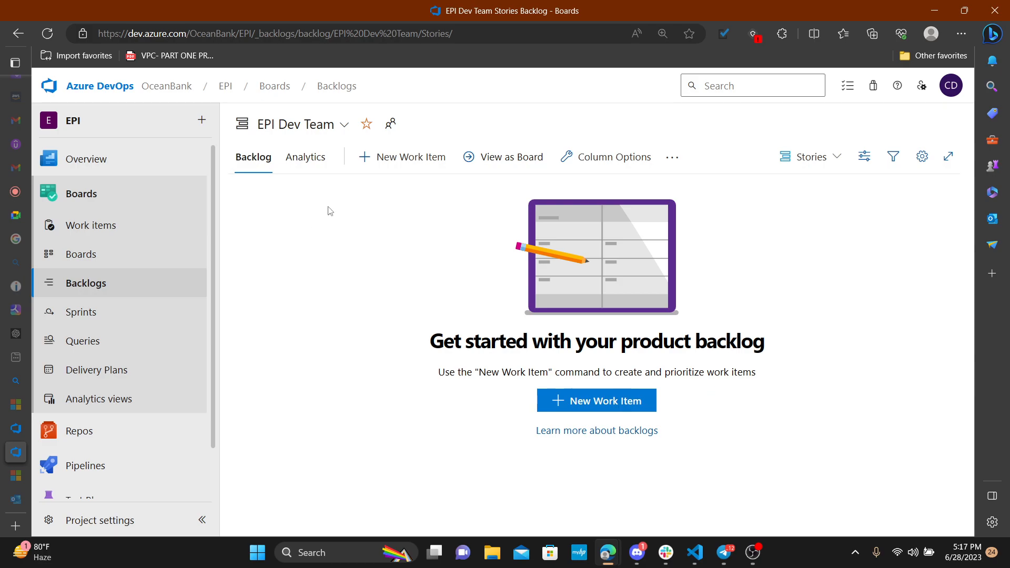
{"action": "left_click", "coordinate": [394, 168]}
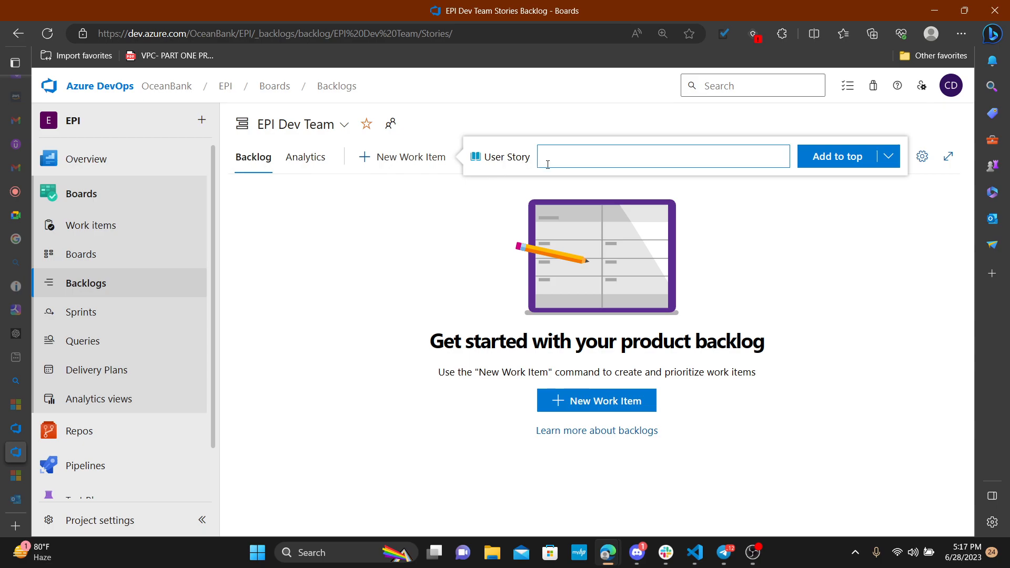
{"action": "key", "text": "ctrl+v"}
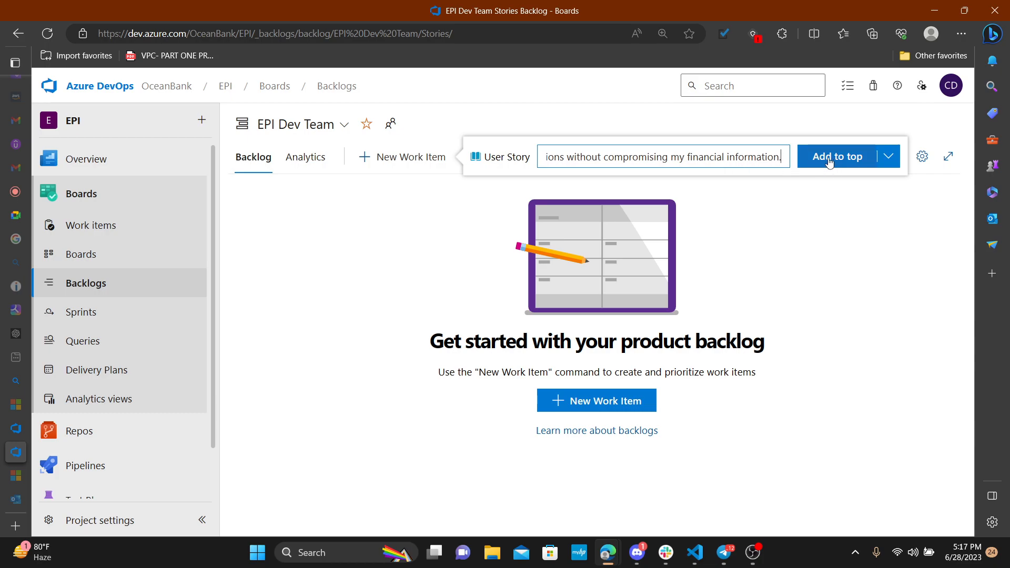
{"action": "left_click", "coordinate": [887, 157]}
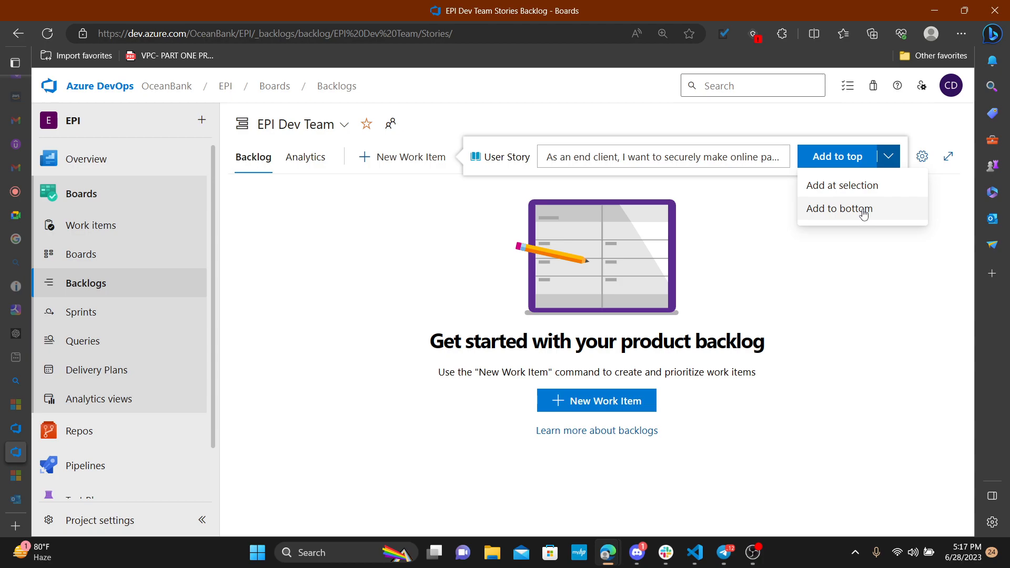
{"action": "left_click", "coordinate": [777, 218]}
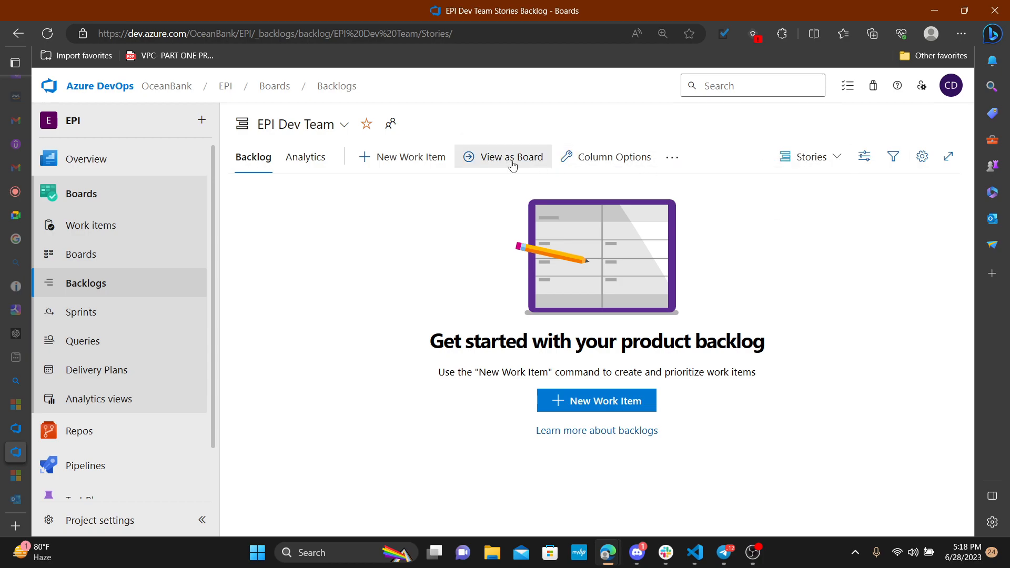
Step: Add a user story to the top of the backlog: "As an end client, I want to securely make online payments using my credit or debit card…"
{"action": "left_click", "coordinate": [400, 164]}
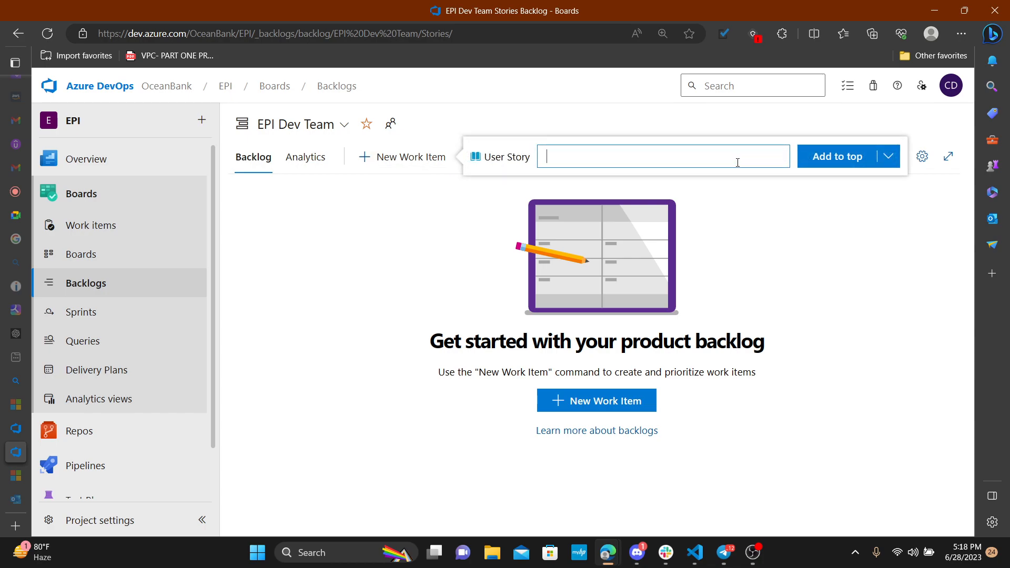
{"action": "key", "text": "ctrl+v"}
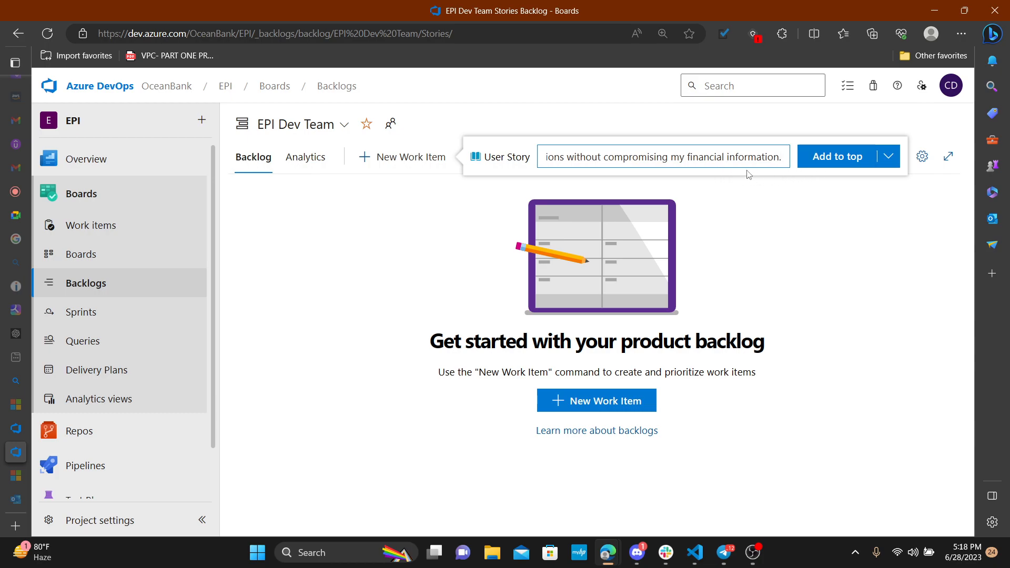
{"action": "left_click", "coordinate": [834, 160]}
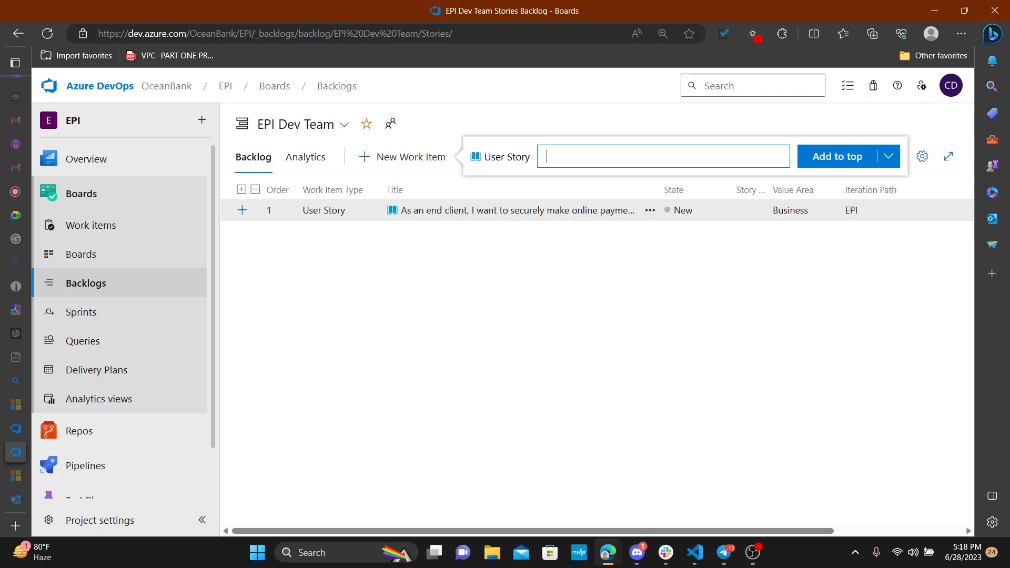
Step: Add the user story "As an end client, I want to receive real-time notifications and confirmations…" to the top of the backlog
{"action": "key", "text": "alt+Tab"}
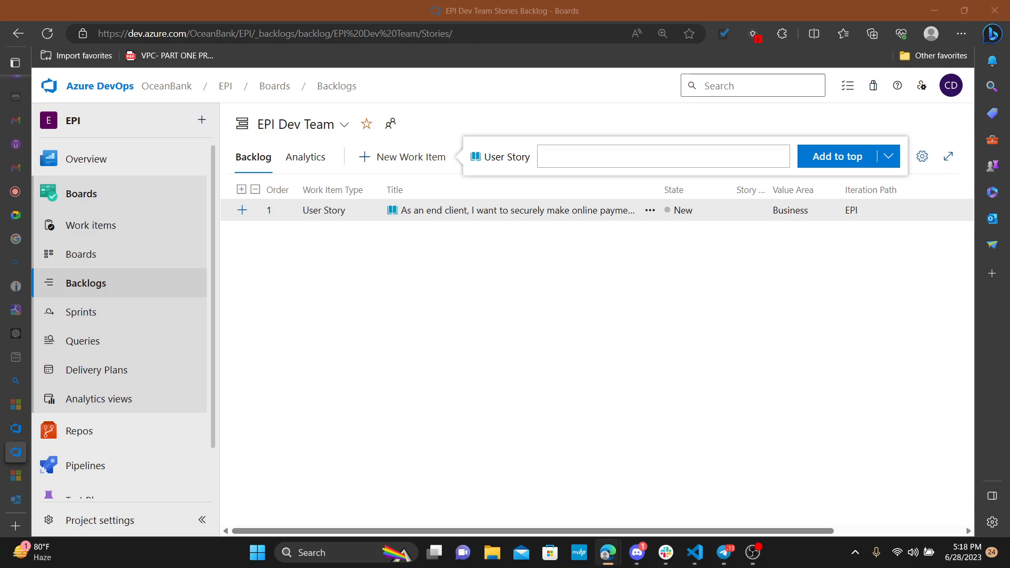
{"action": "left_click", "coordinate": [573, 160]}
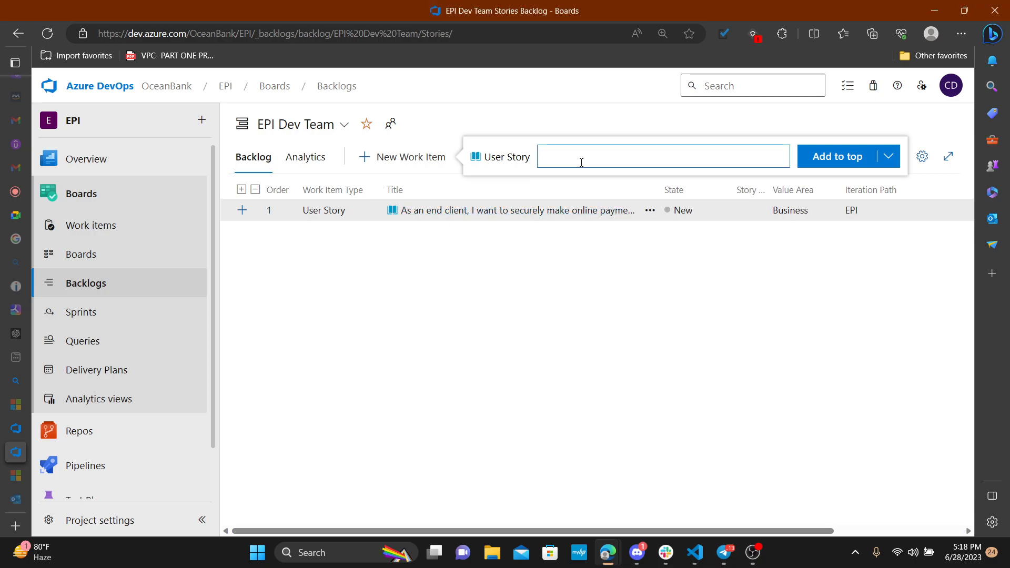
{"action": "key", "text": "ctrl+v"}
{"action": "left_click", "coordinate": [816, 162]}
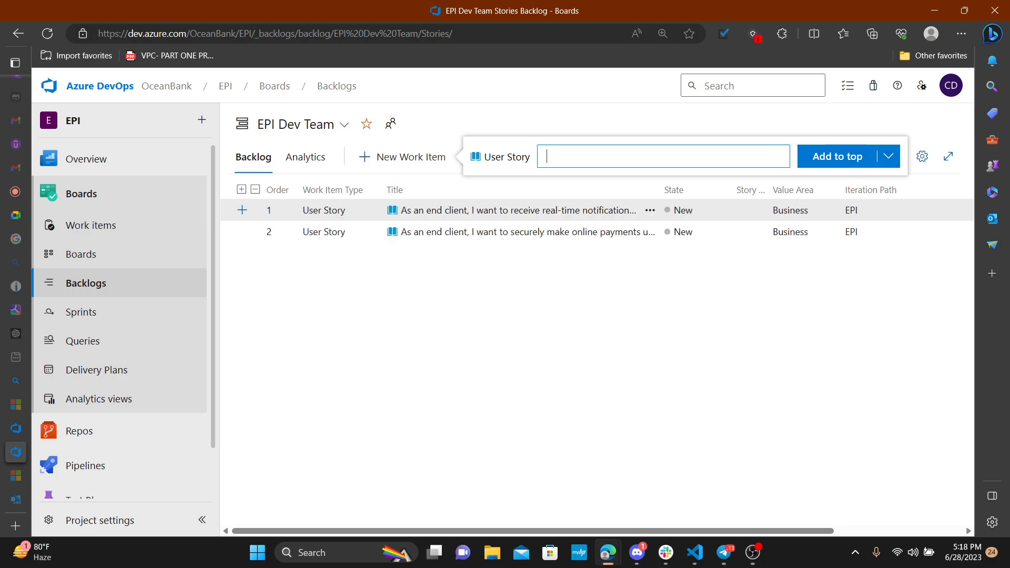
Step: Add the user story "As an end client, I want the option to securely save my payment information…" to the top of the backlog
{"action": "key", "text": "alt+Tab"}
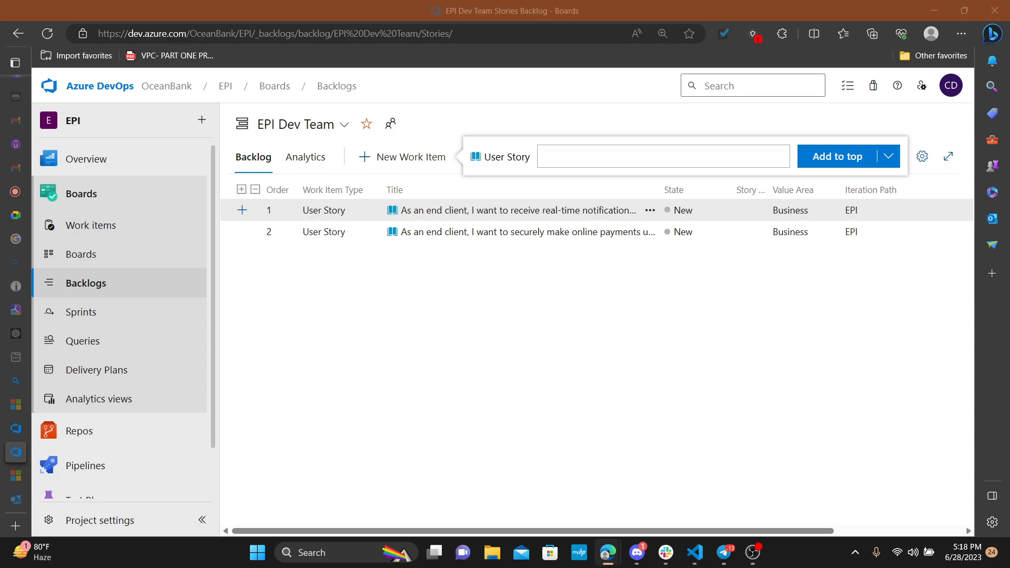
{"action": "left_click", "coordinate": [566, 161]}
{"action": "key", "text": "ctrl+v"}
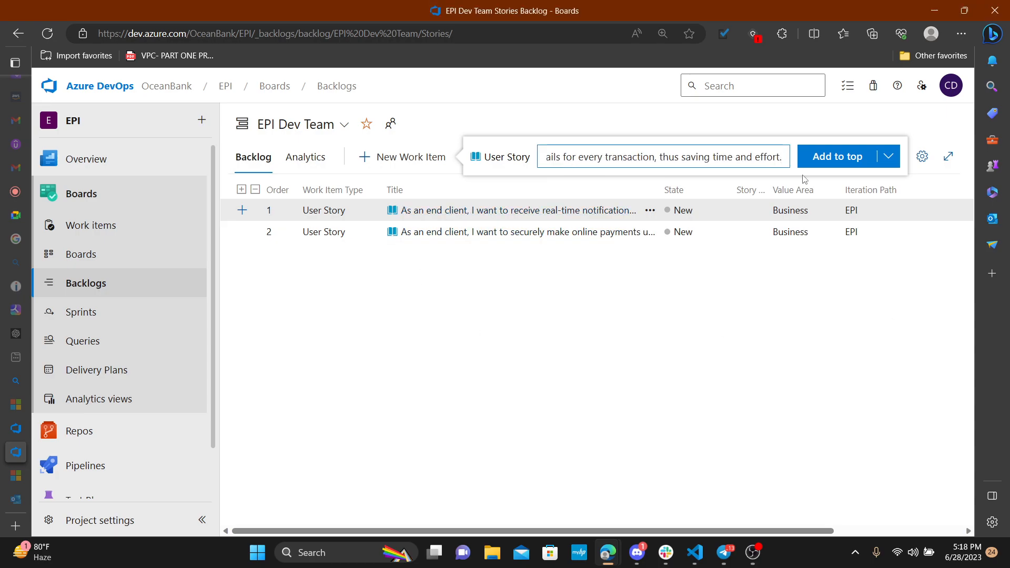
{"action": "left_click", "coordinate": [819, 168]}
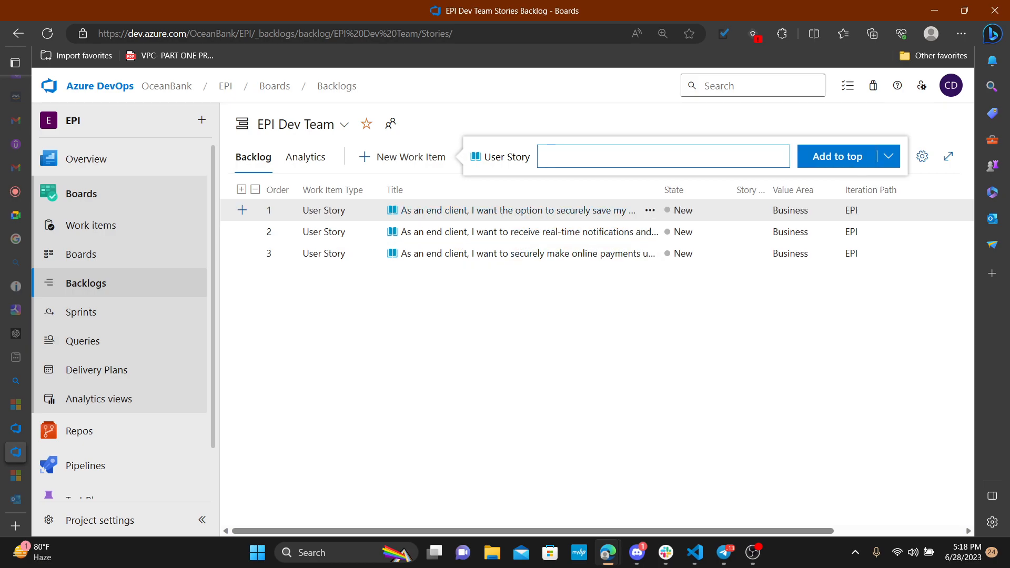
Step: Add the user story "As an end client, I want the payment process to incorporate industry-standard…" to the top of the backlog
{"action": "key", "text": "alt+Tab"}
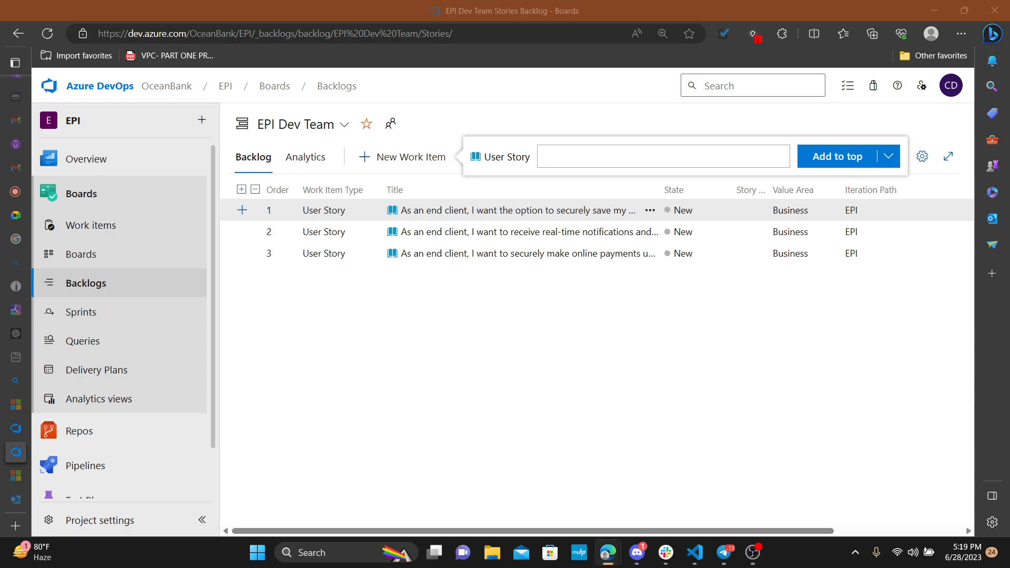
{"action": "left_click", "coordinate": [562, 160]}
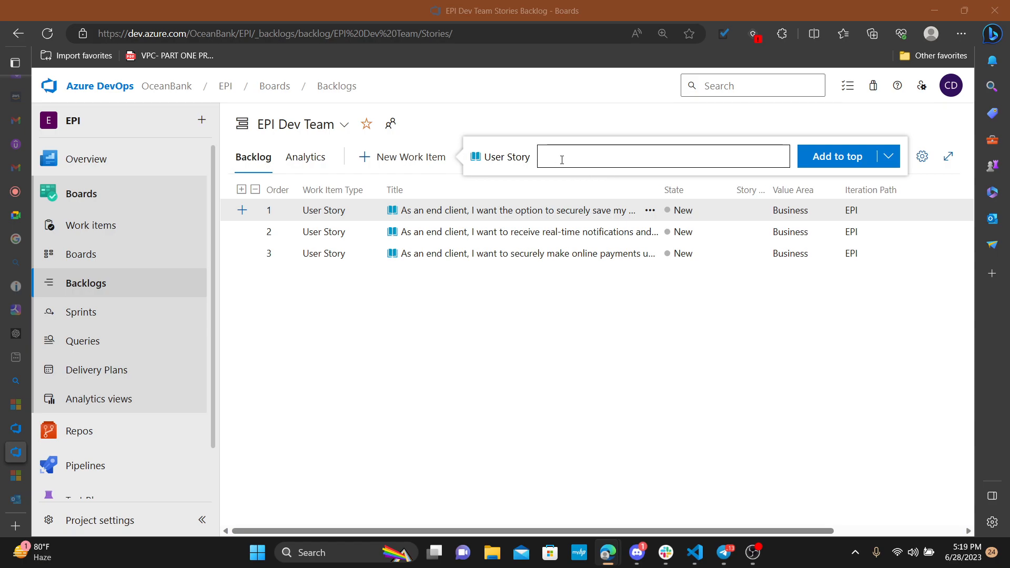
{"action": "left_click", "coordinate": [561, 160]}
{"action": "key", "text": "ctrl+v"}
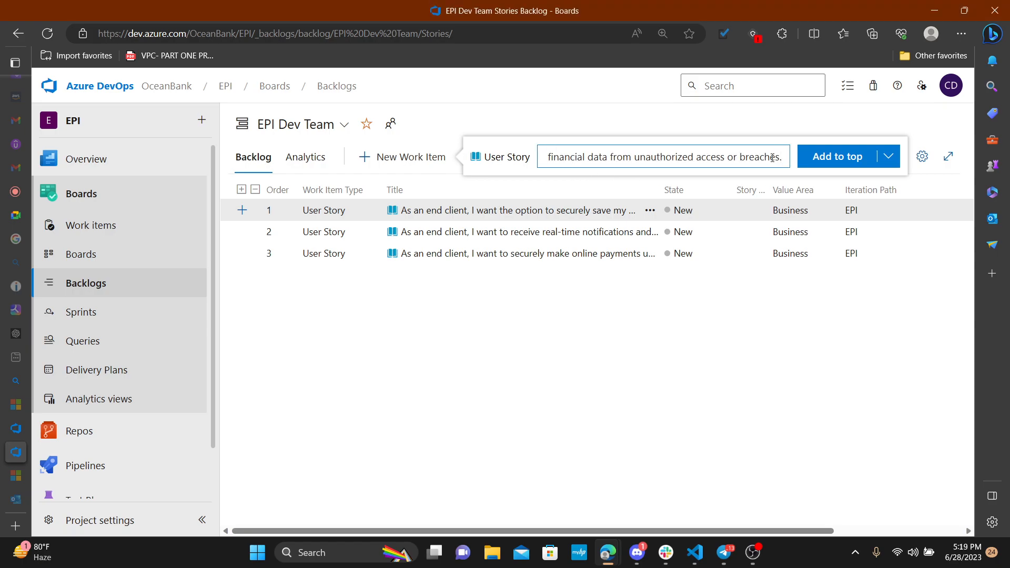
{"action": "left_click", "coordinate": [825, 156]}
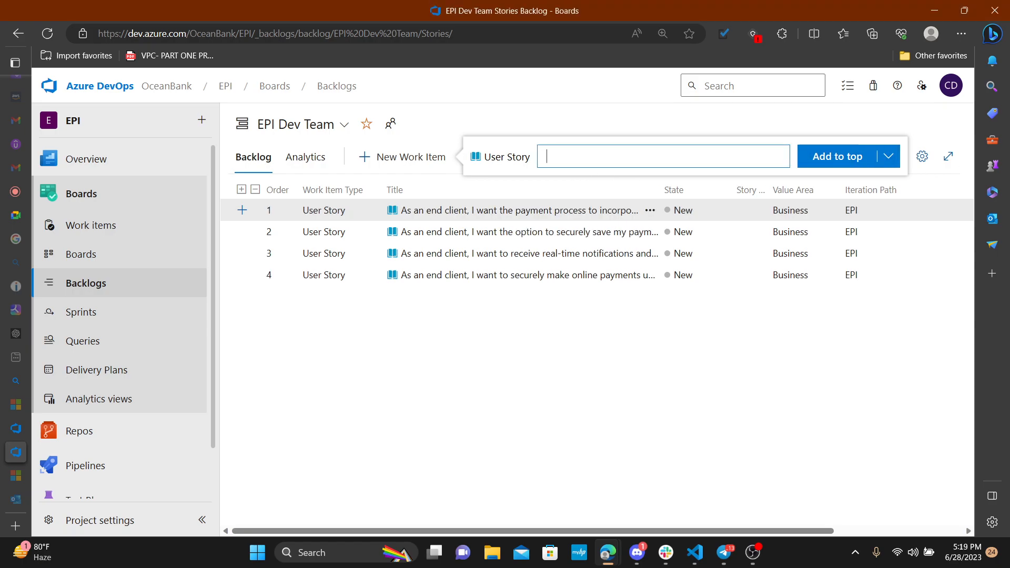
Step: Add the user story "As an end client, I want the option to add an extra layer of security…" to the top of the backlog
{"action": "key", "text": "alt+Tab"}
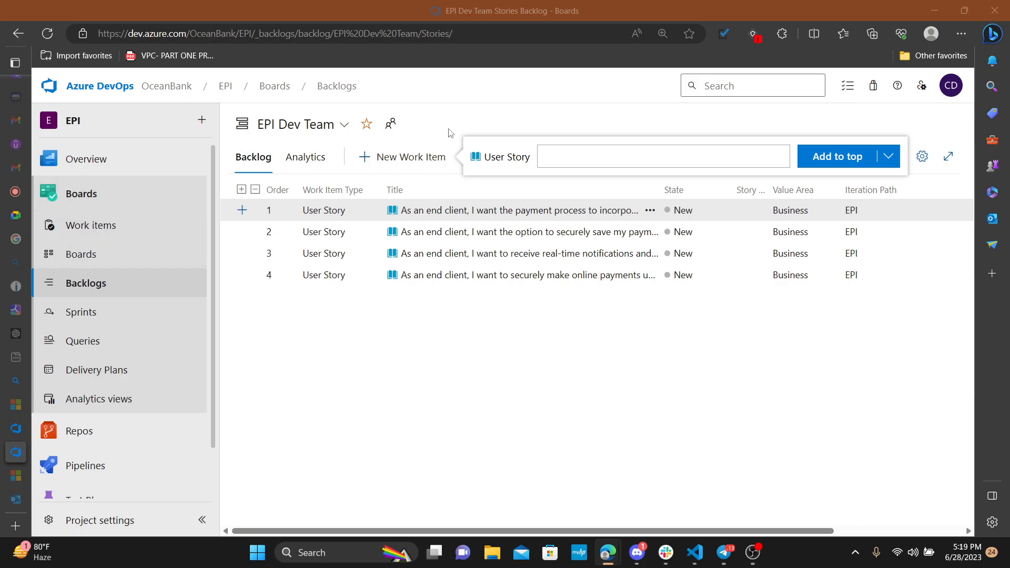
{"action": "left_click", "coordinate": [556, 158]}
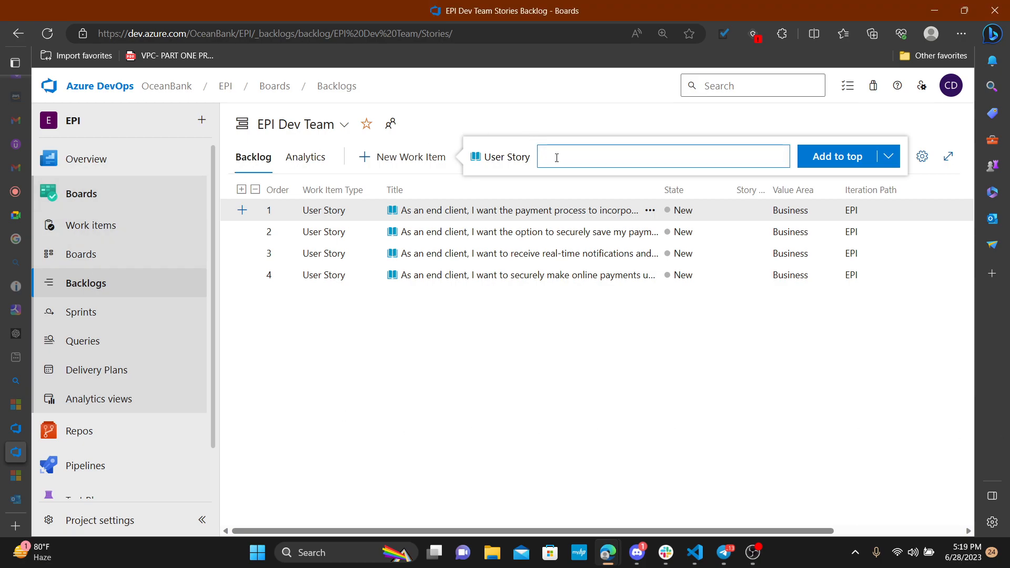
{"action": "key", "text": "ctrl+v"}
{"action": "left_click", "coordinate": [837, 169]}
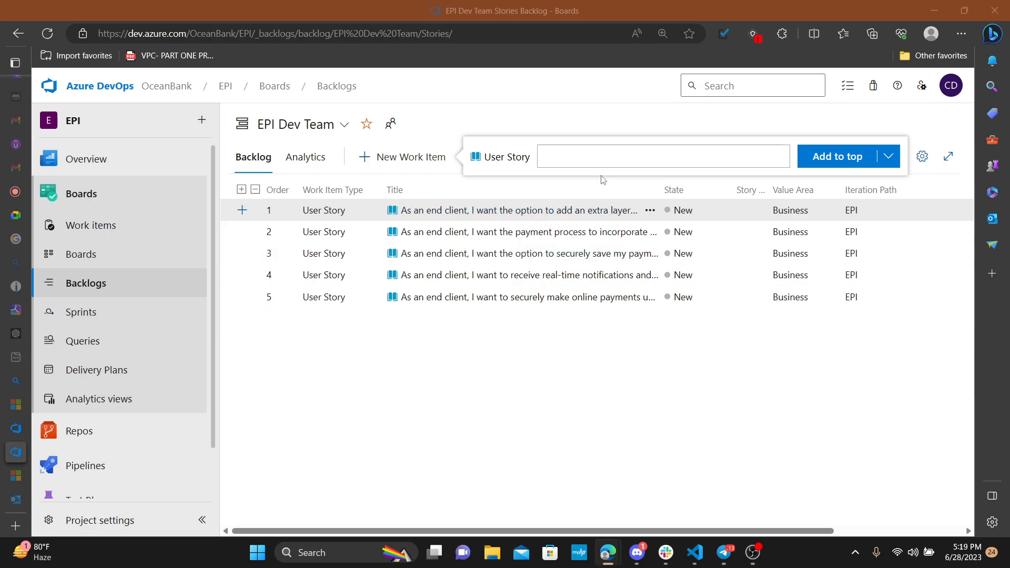
Step: Add the user story "As an end client, I want the payment platform to undergo regular securi…" and widen the backlog's Title column
{"action": "left_click", "coordinate": [578, 157]}
{"action": "key", "text": "ctrl+v"}
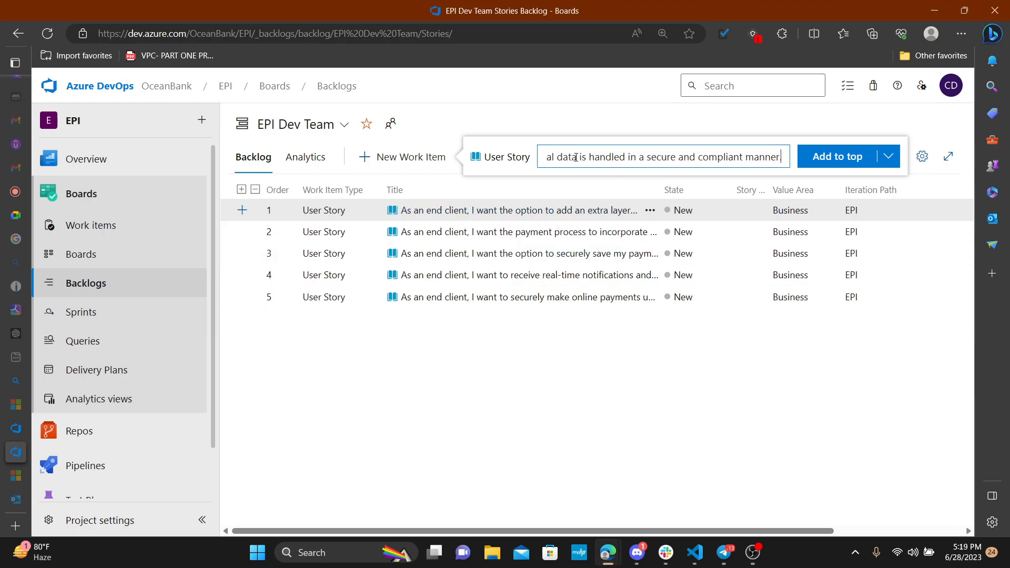
{"action": "key", "text": "Return"}
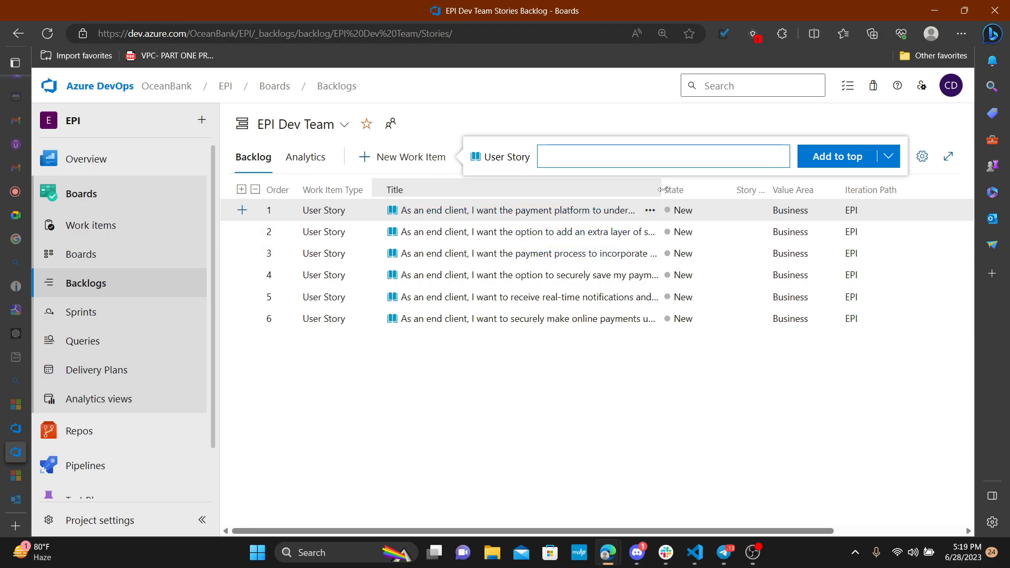
{"action": "left_click_drag", "start_coordinate": [663, 189], "coordinate": [729, 189]}
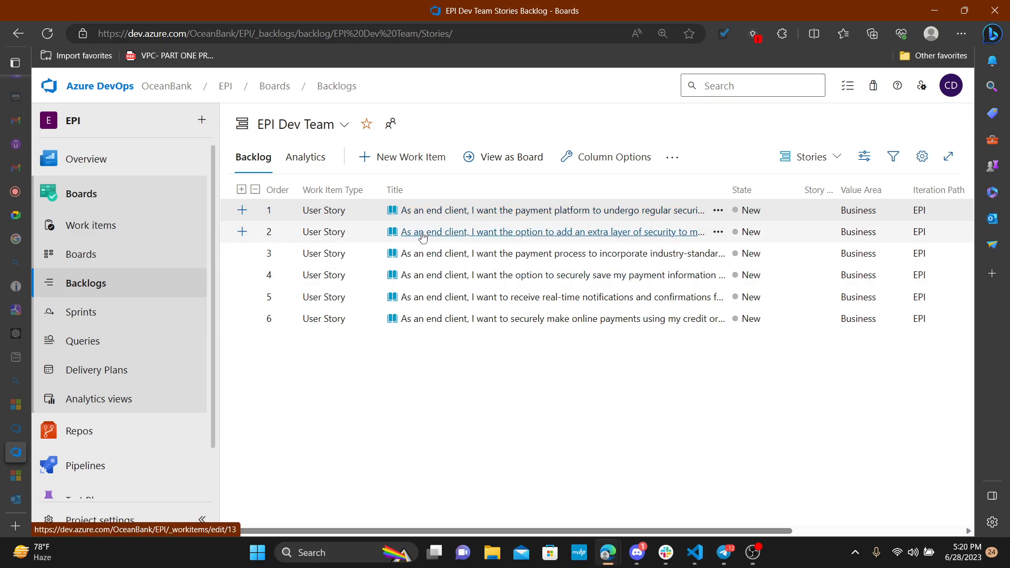
{"action": "left_click", "coordinate": [432, 390]}
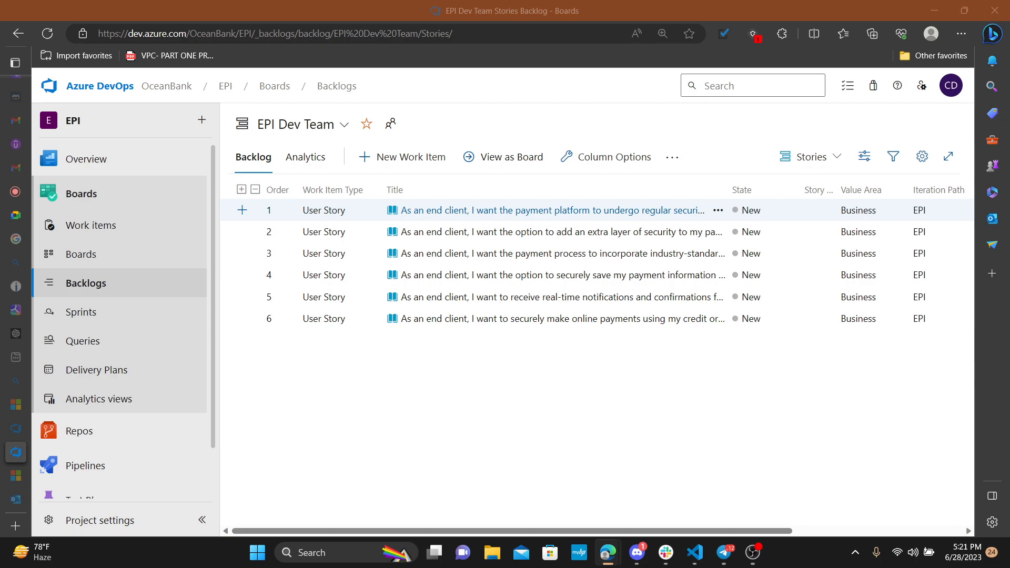
Step: Add the description "The user wants to have a secure payment experience…" to the secure online card payments story, clear its formatting and save the story
{"action": "left_click", "coordinate": [461, 321]}
{"action": "left_click", "coordinate": [461, 320]}
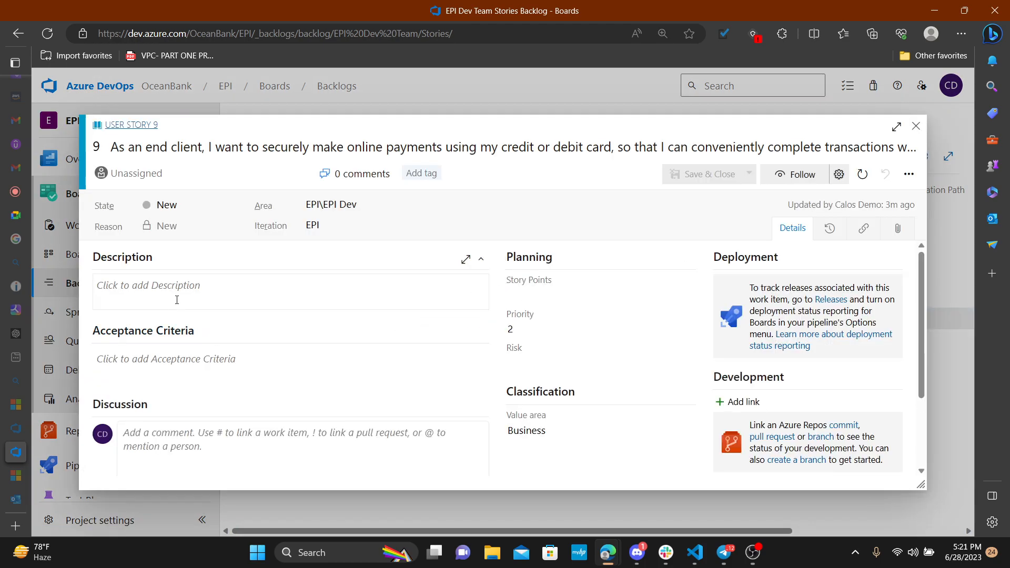
{"action": "left_click", "coordinate": [176, 288]}
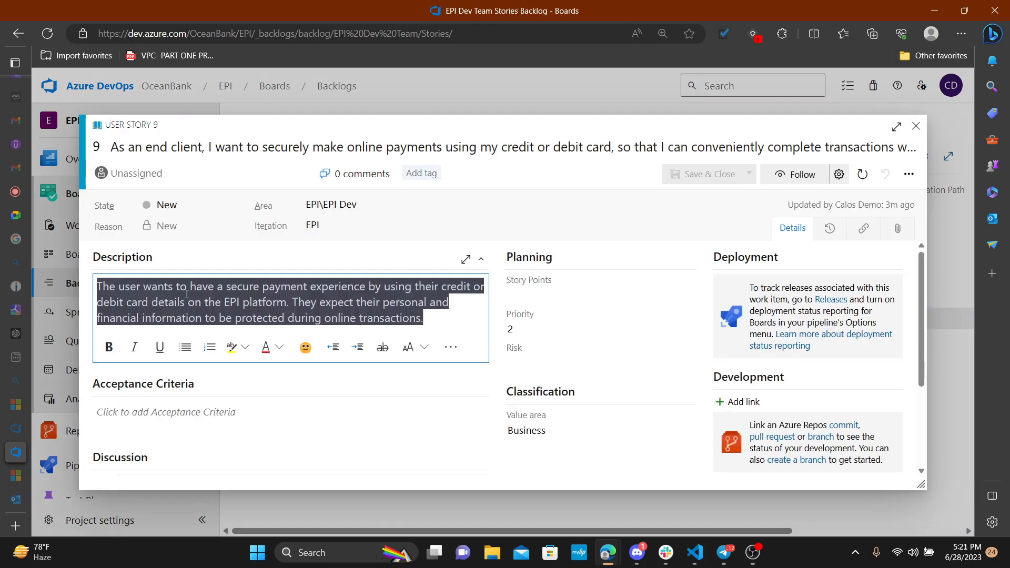
{"action": "type", "text": "The user wants to have a secure payment experience by using their credit or debit card details on the EPI platform. They expect their personal and financial information to be protected during online transactions."}
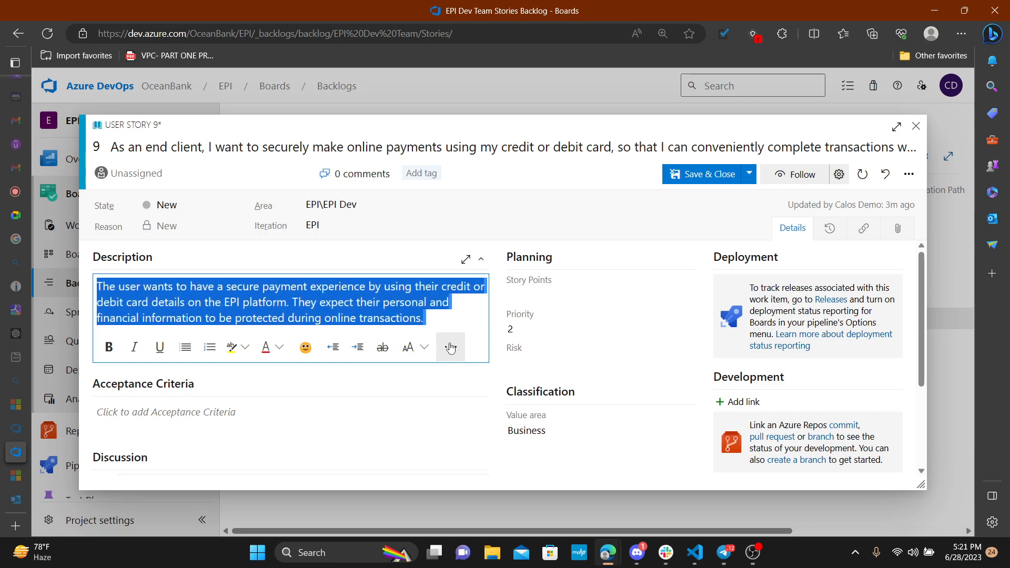
{"action": "left_click", "coordinate": [450, 347]}
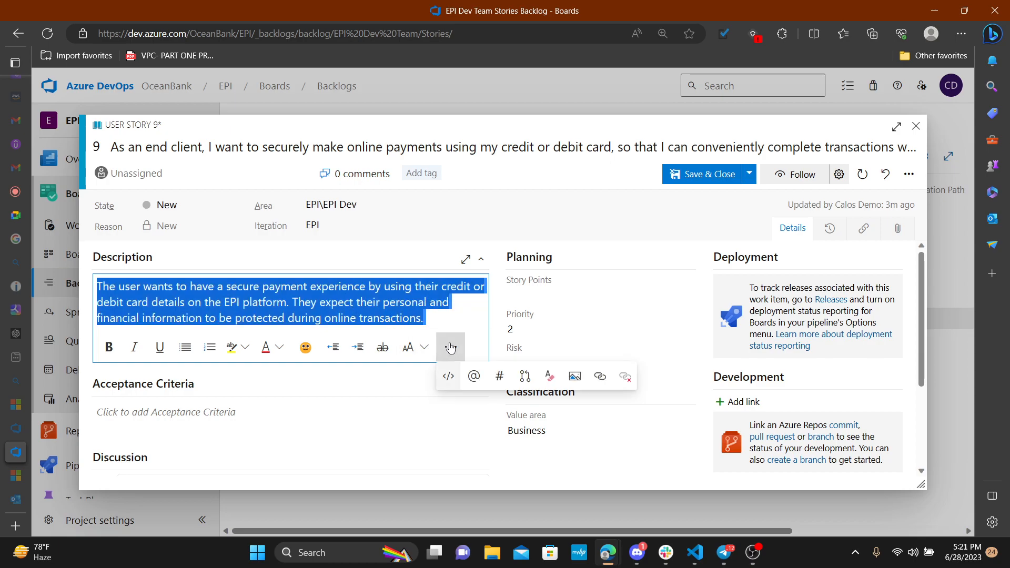
{"action": "left_click", "coordinate": [550, 375]}
{"action": "left_click", "coordinate": [388, 317]}
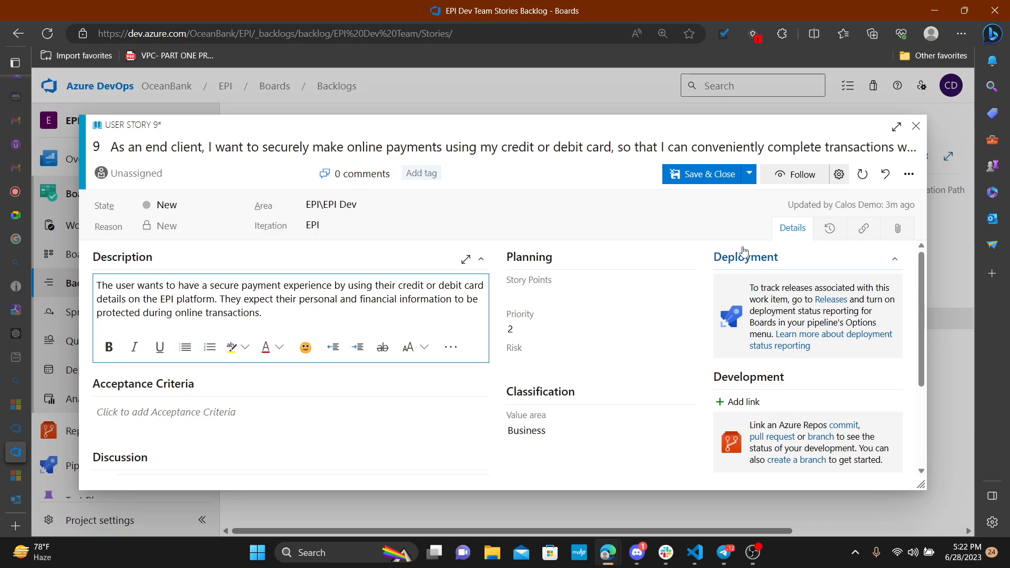
{"action": "left_click", "coordinate": [706, 179]}
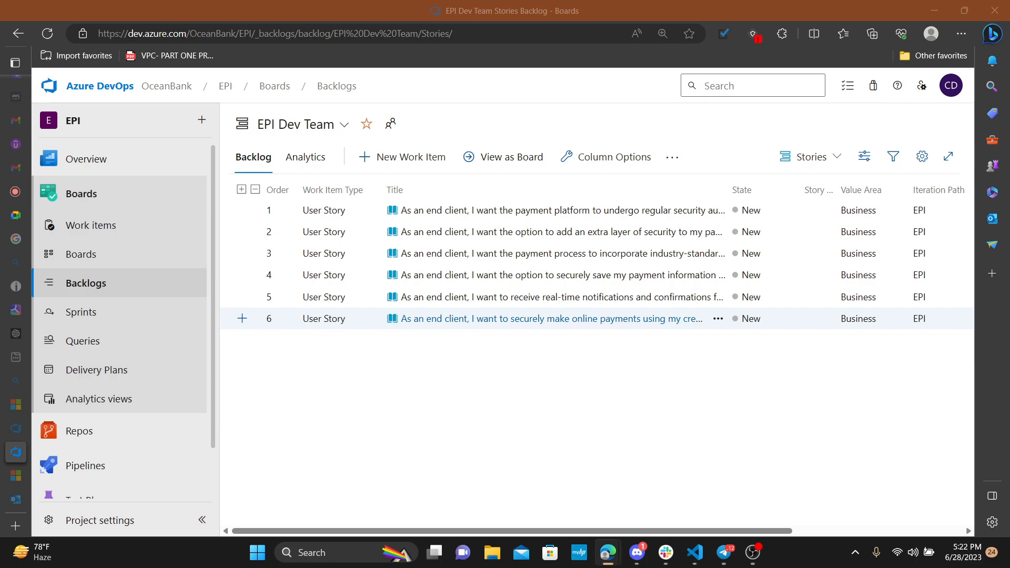
Step: Add the description "The user desires instant notifications and confirmations for successful payment transactions…" to the real-time notifications story, clear its formatting and save the story
{"action": "left_click", "coordinate": [430, 301]}
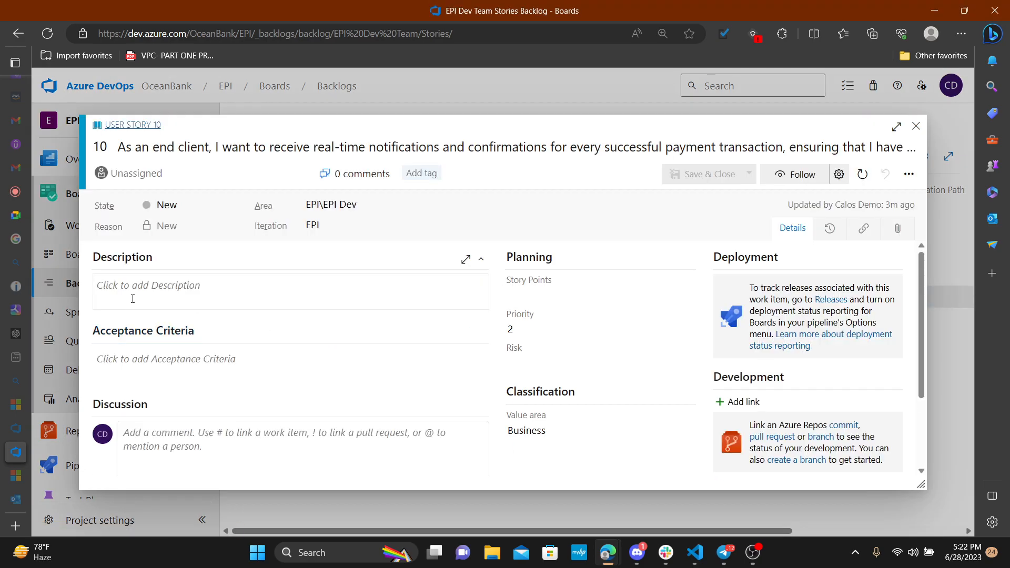
{"action": "left_click", "coordinate": [132, 299]}
{"action": "type", "text": "The user desires instant notifications and confirmations for successful payment transactions made through the EPI platform. This provides them with a sense of security and serves as proof of payment for their records."}
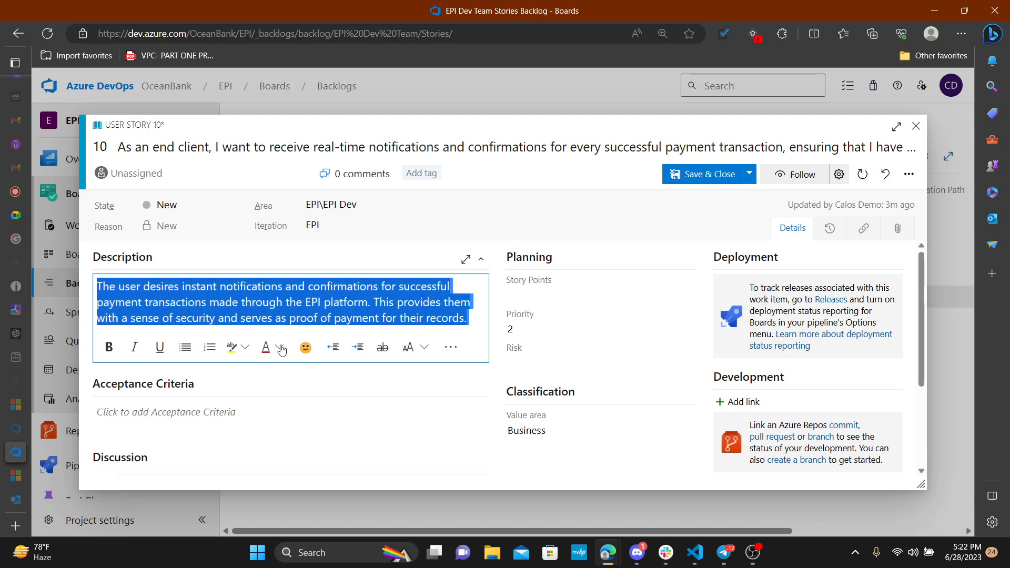
{"action": "left_click", "coordinate": [450, 347]}
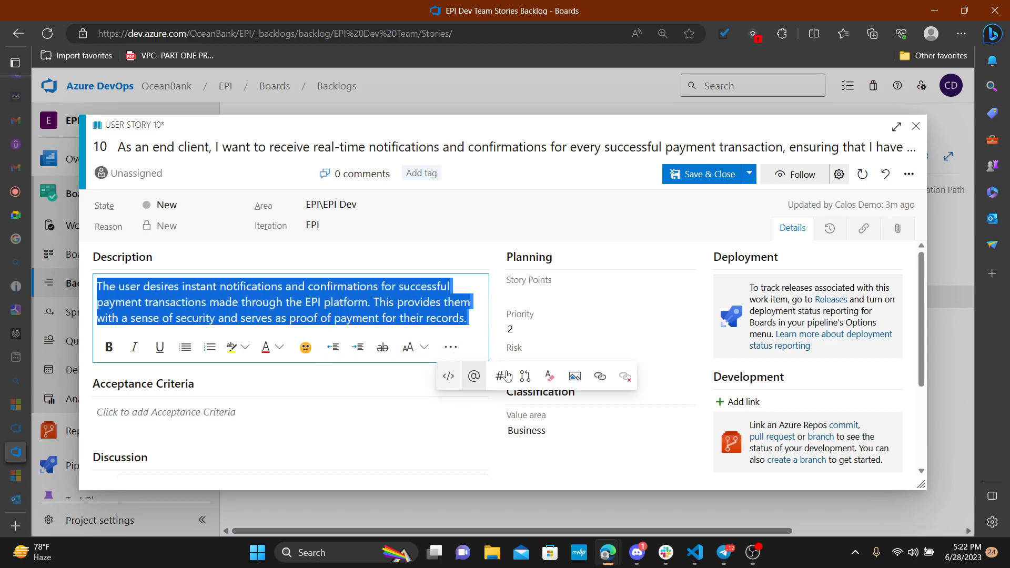
{"action": "left_click", "coordinate": [549, 374]}
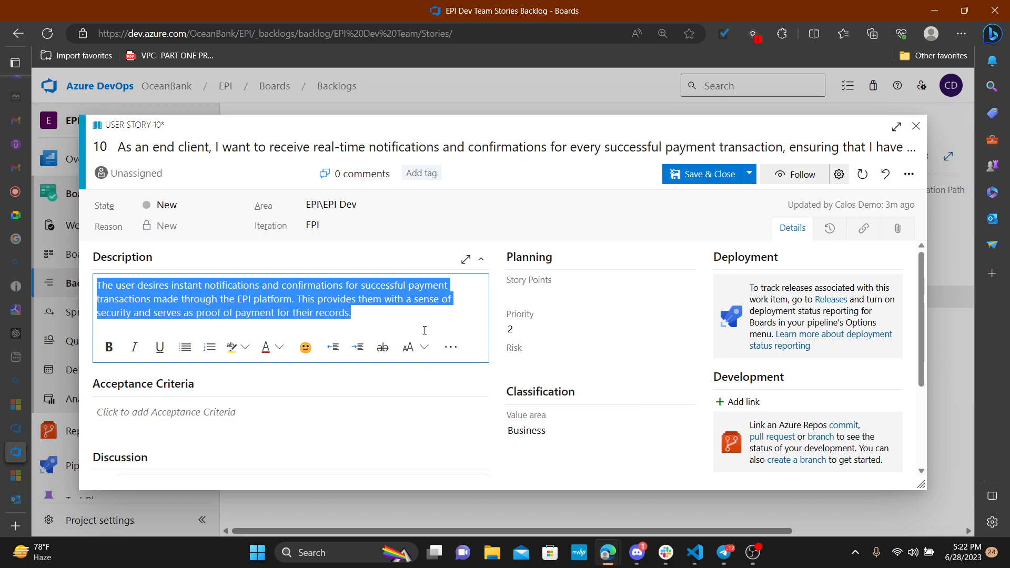
{"action": "key", "text": "ctrl+plus"}
{"action": "key", "text": "ctrl+plus"}
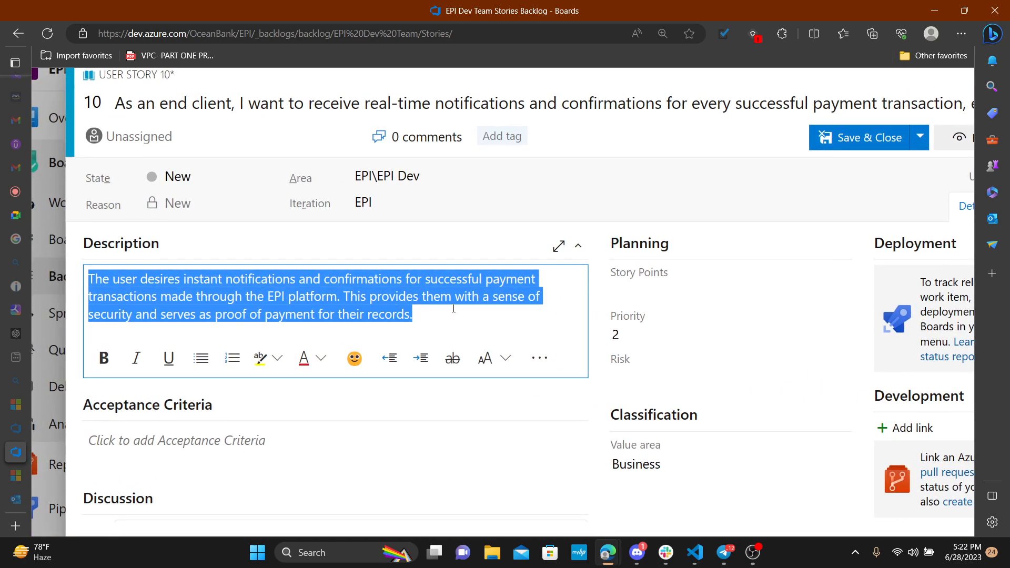
{"action": "left_click", "coordinate": [452, 316]}
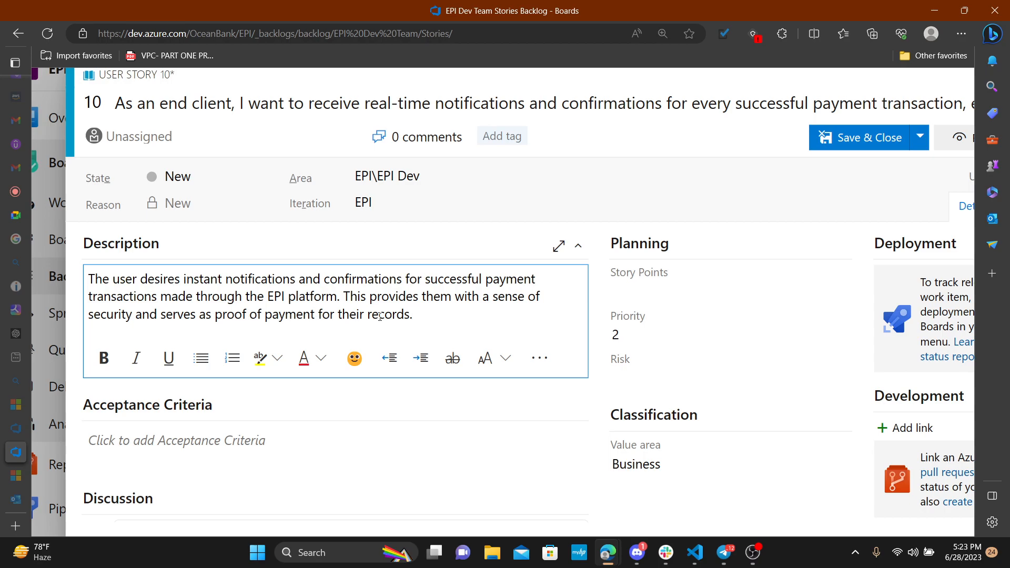
{"action": "scroll", "coordinate": [184, 453], "scroll_direction": "down", "scroll_amount": 1}
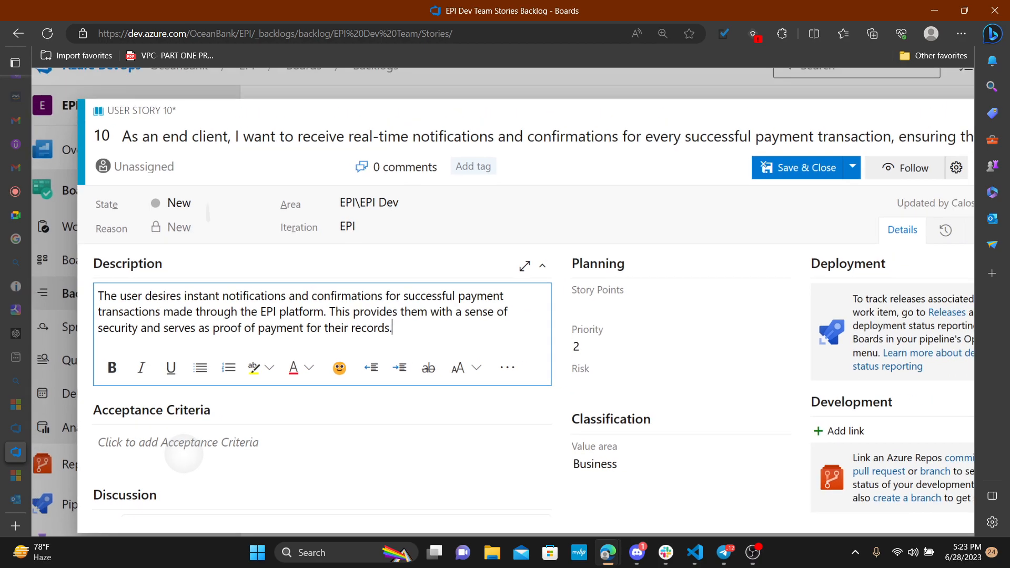
{"action": "scroll", "coordinate": [184, 453], "scroll_direction": "down", "scroll_amount": 2}
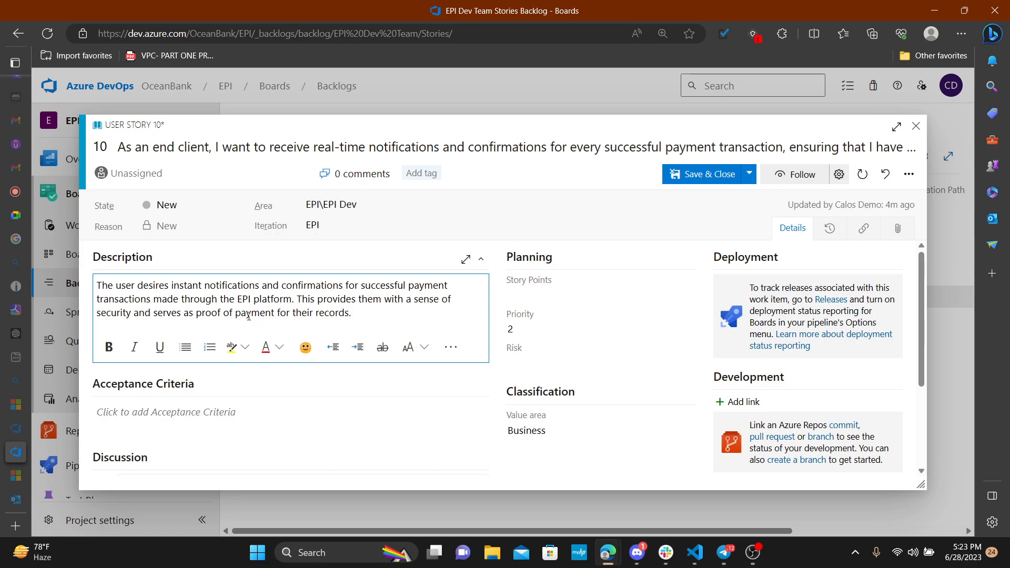
{"action": "left_click", "coordinate": [697, 179]}
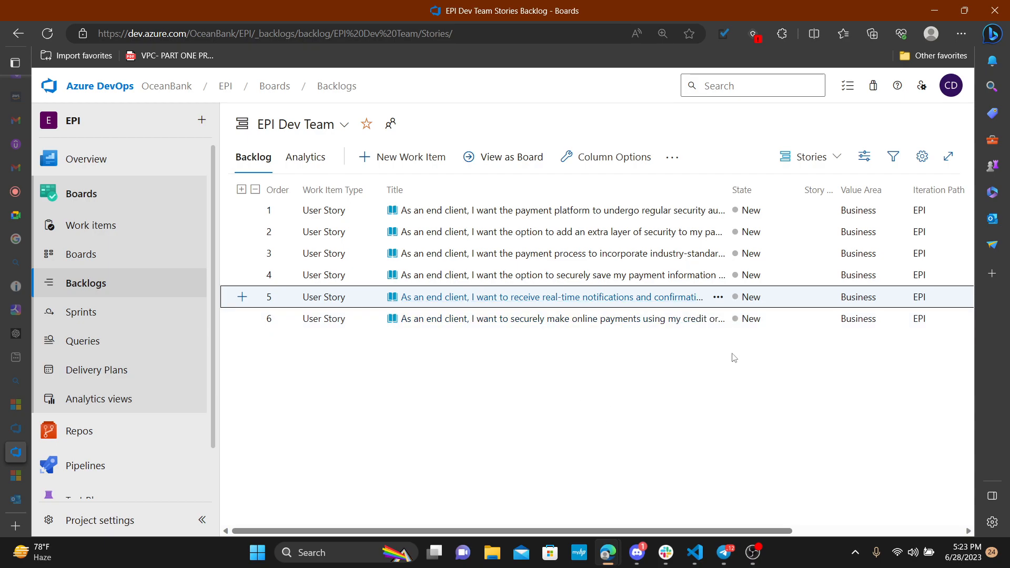
Step: Link the secure online card payments story to the existing feature "Secure e-Payments:" as its parent and save the story
{"action": "left_click", "coordinate": [595, 322]}
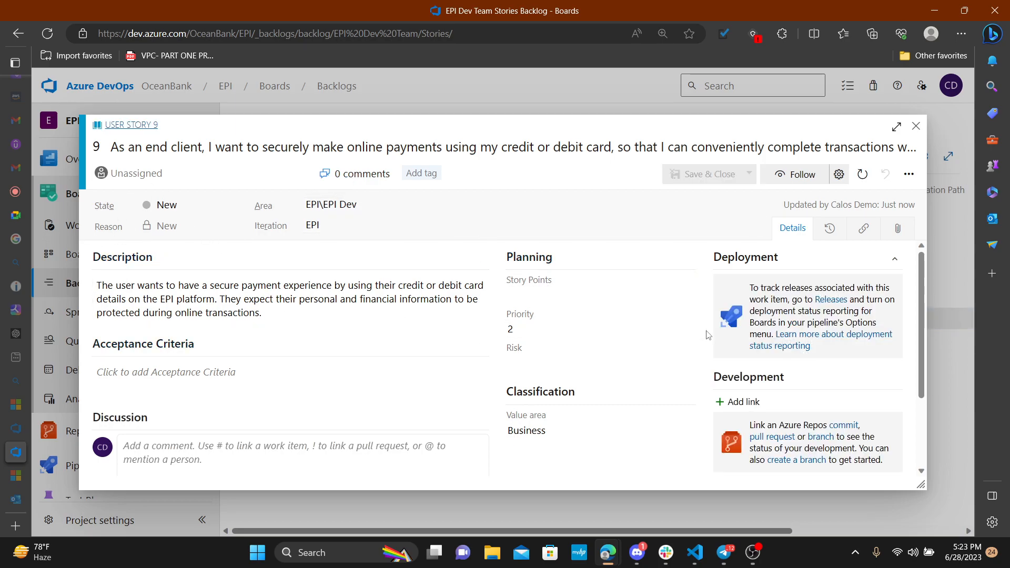
{"action": "scroll", "coordinate": [705, 336], "scroll_direction": "down", "scroll_amount": 1}
{"action": "scroll", "coordinate": [503, 363], "scroll_direction": "down", "scroll_amount": 1}
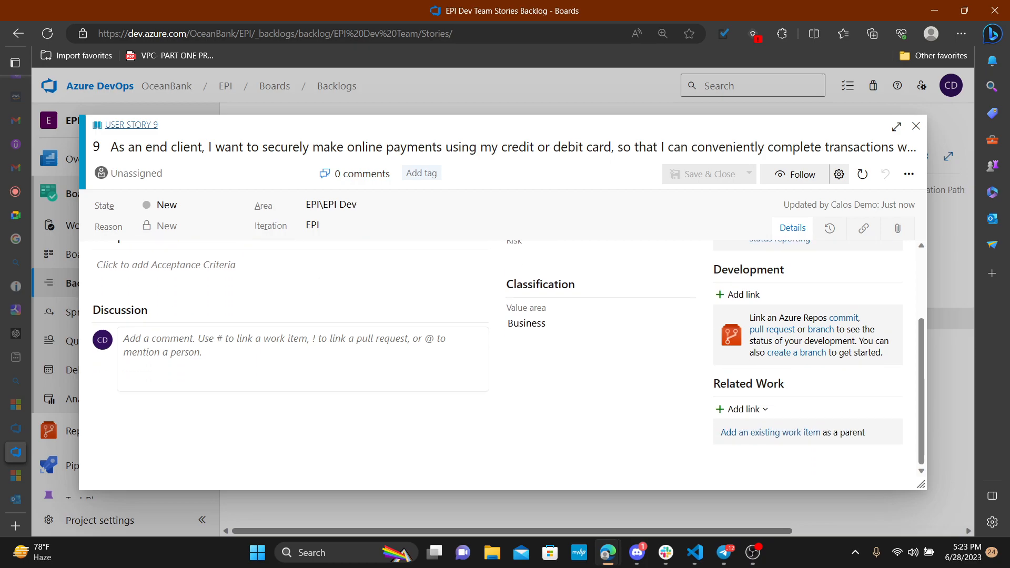
{"action": "left_click", "coordinate": [740, 413]}
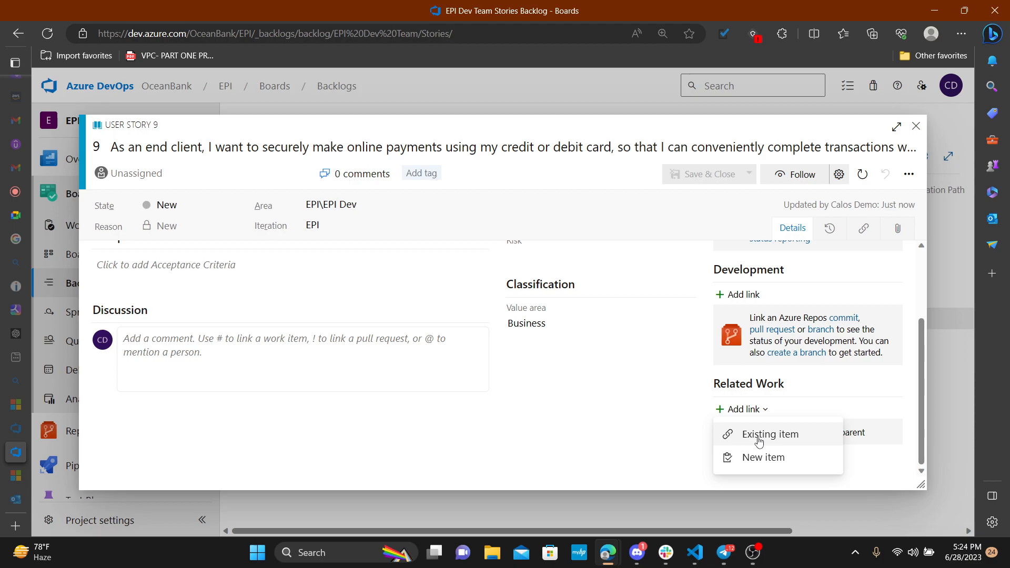
{"action": "left_click", "coordinate": [758, 436]}
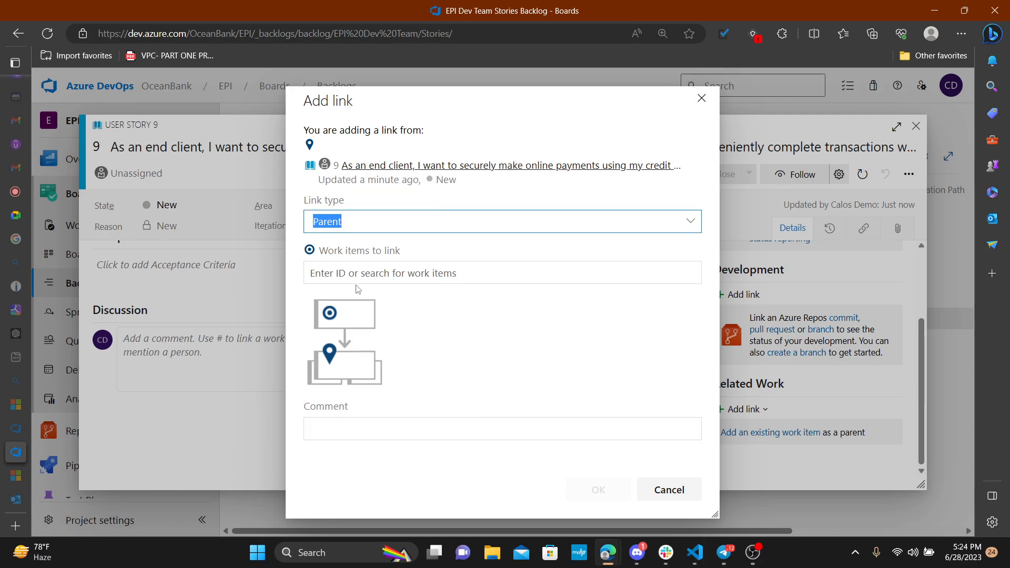
{"action": "left_click", "coordinate": [334, 271]}
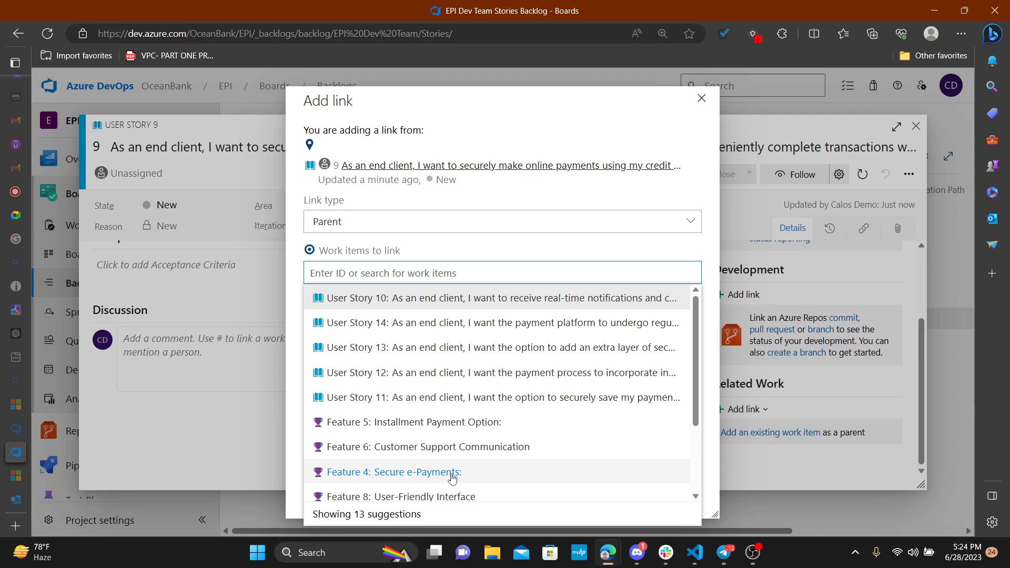
{"action": "left_click", "coordinate": [451, 472]}
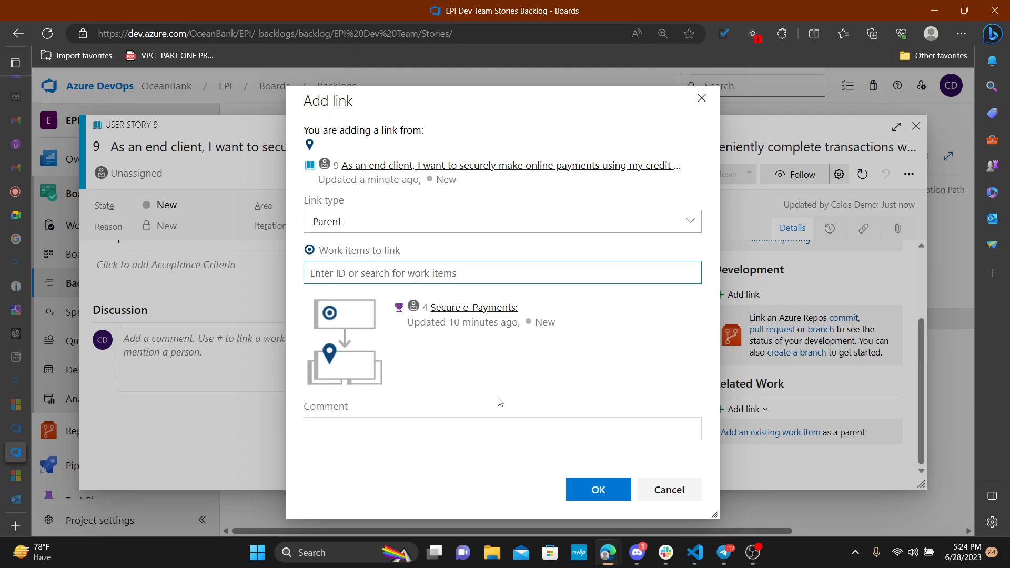
{"action": "left_click", "coordinate": [595, 490]}
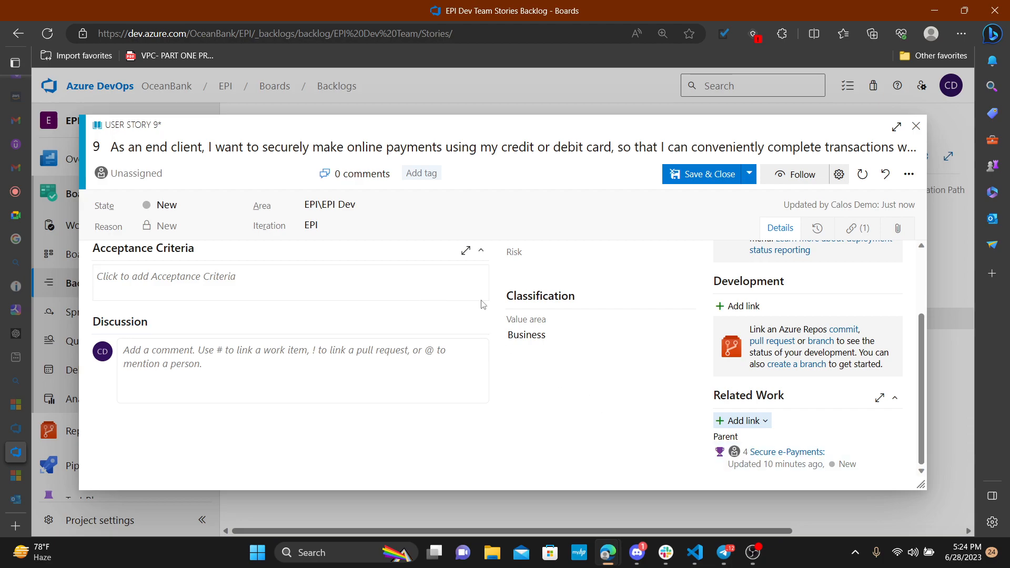
{"action": "scroll", "coordinate": [466, 309], "scroll_direction": "up", "scroll_amount": 2}
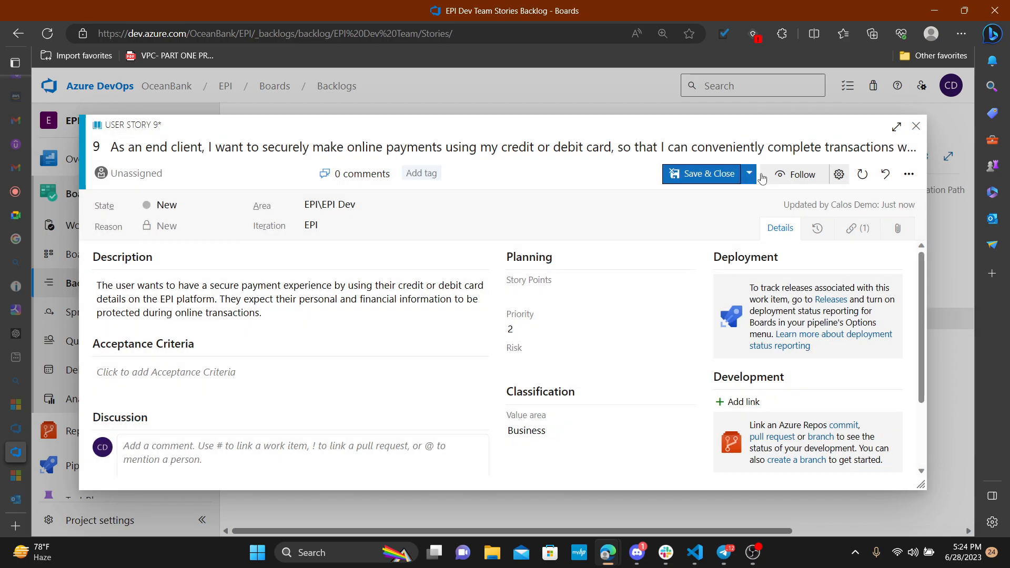
{"action": "left_click", "coordinate": [708, 173]}
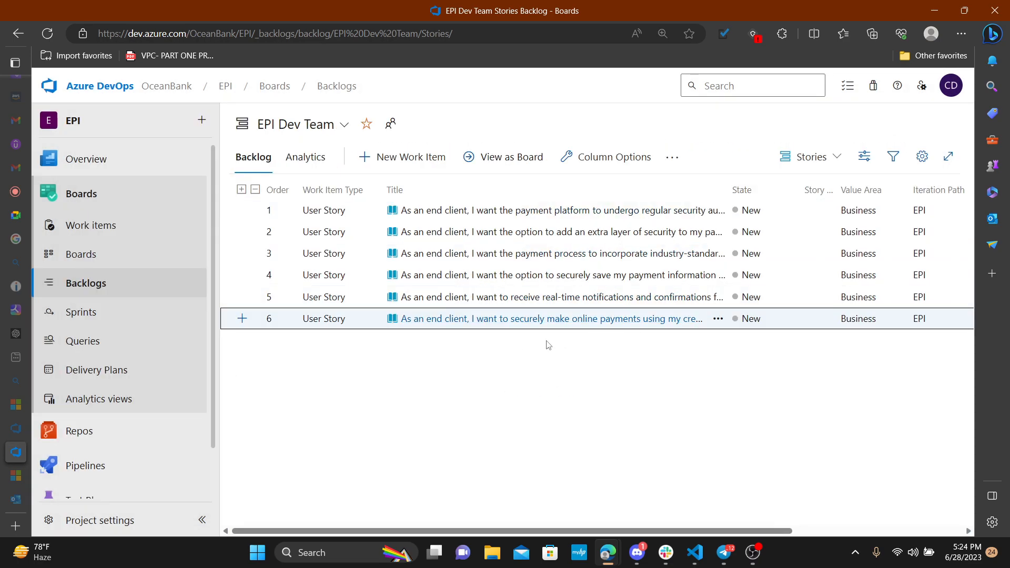
Step: Link the real-time notifications story to the existing feature "Secure e-Payments:" as its parent and save the story
{"action": "left_click", "coordinate": [456, 298]}
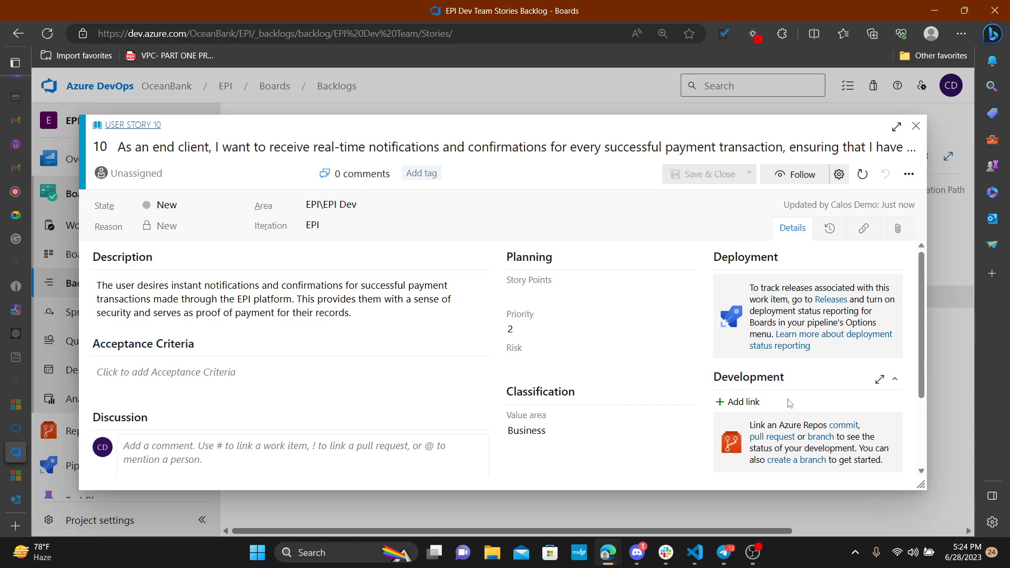
{"action": "scroll", "coordinate": [784, 399], "scroll_direction": "down", "scroll_amount": 2}
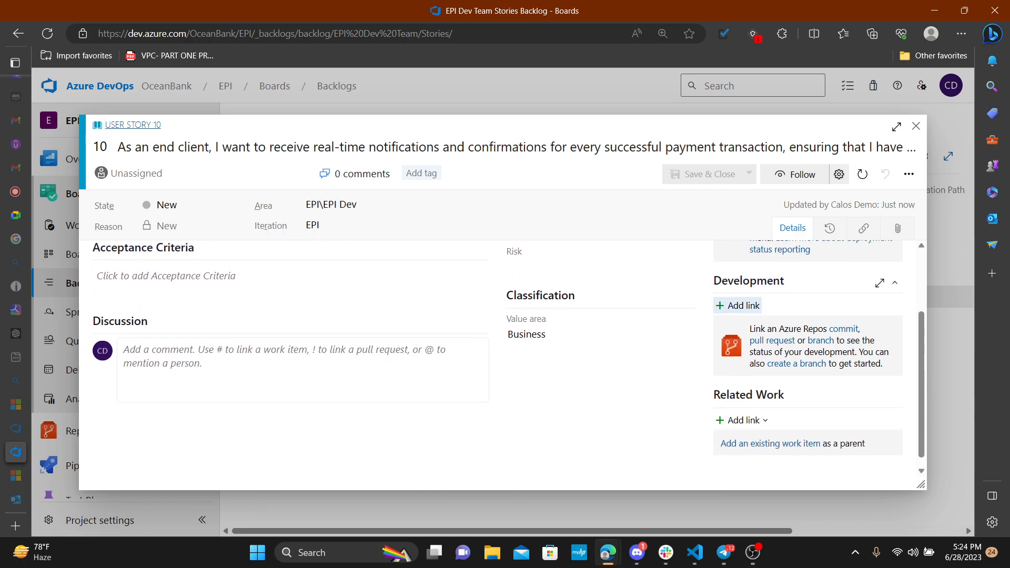
{"action": "left_click", "coordinate": [763, 410]}
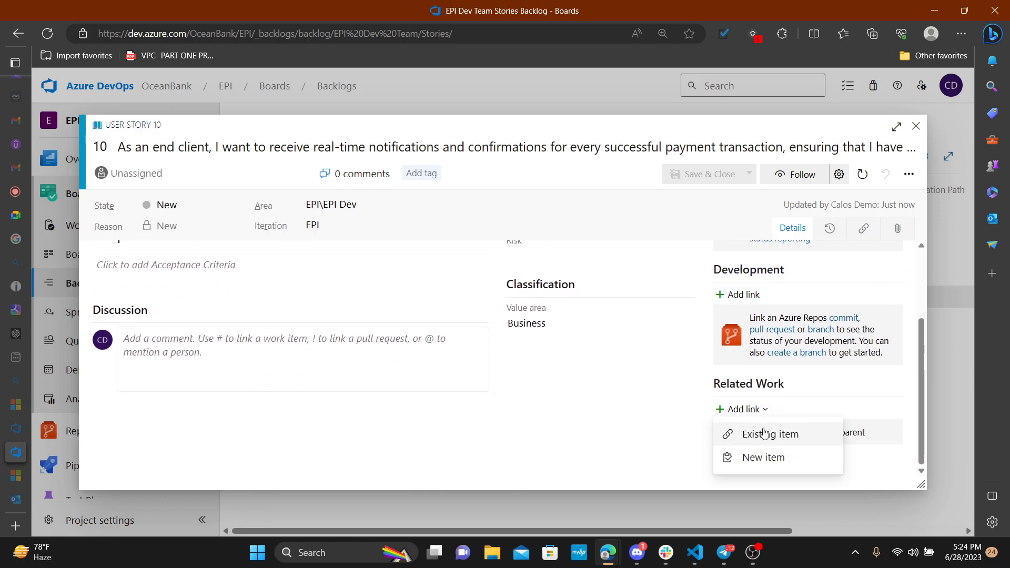
{"action": "left_click", "coordinate": [764, 432]}
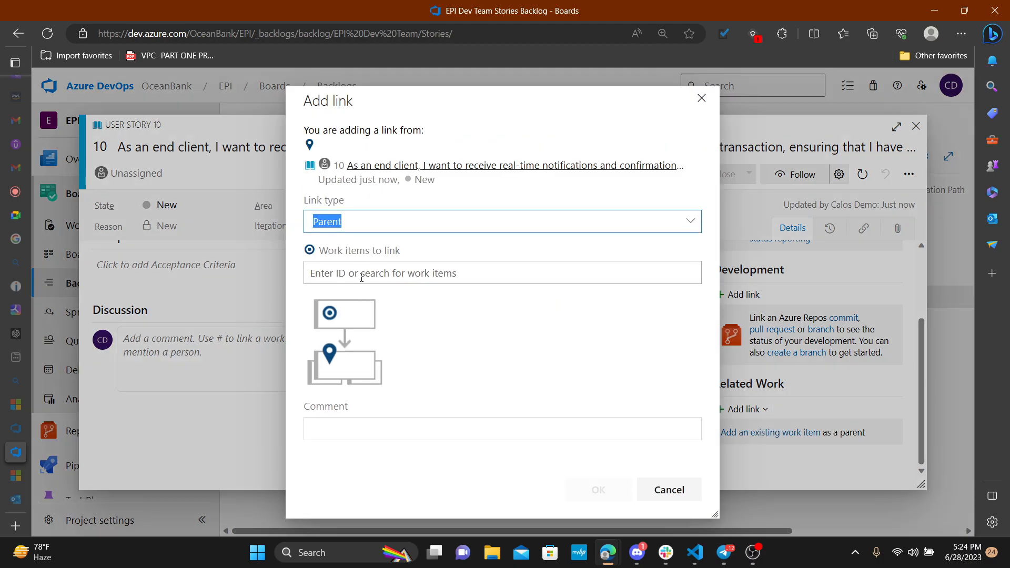
{"action": "left_click", "coordinate": [364, 273]}
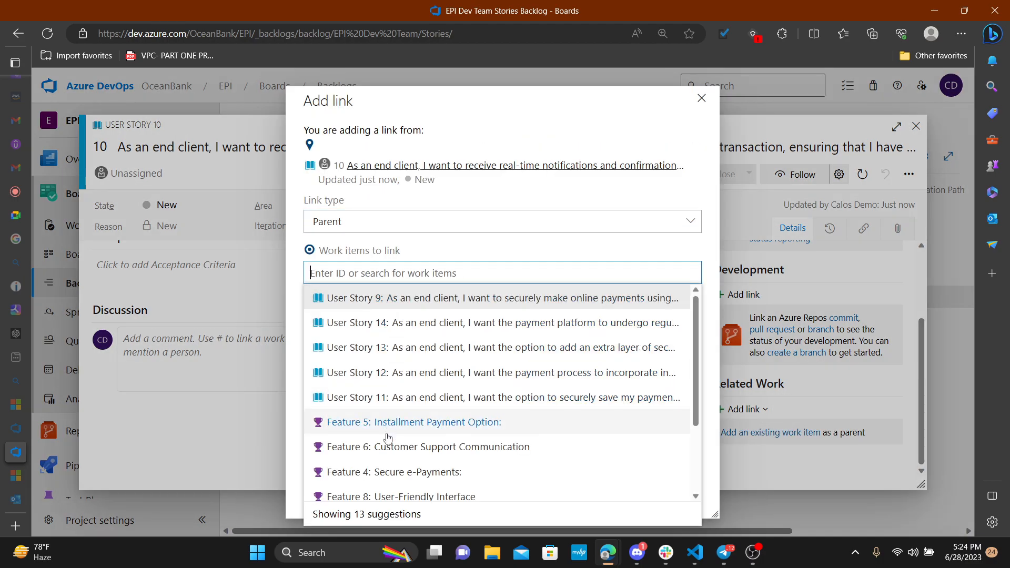
{"action": "left_click", "coordinate": [397, 472]}
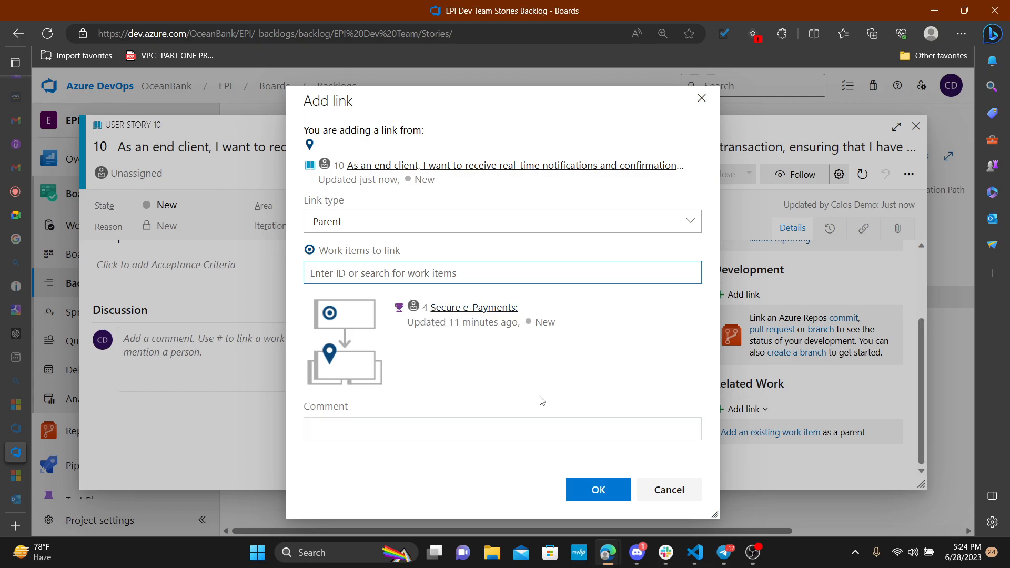
{"action": "left_click", "coordinate": [598, 489]}
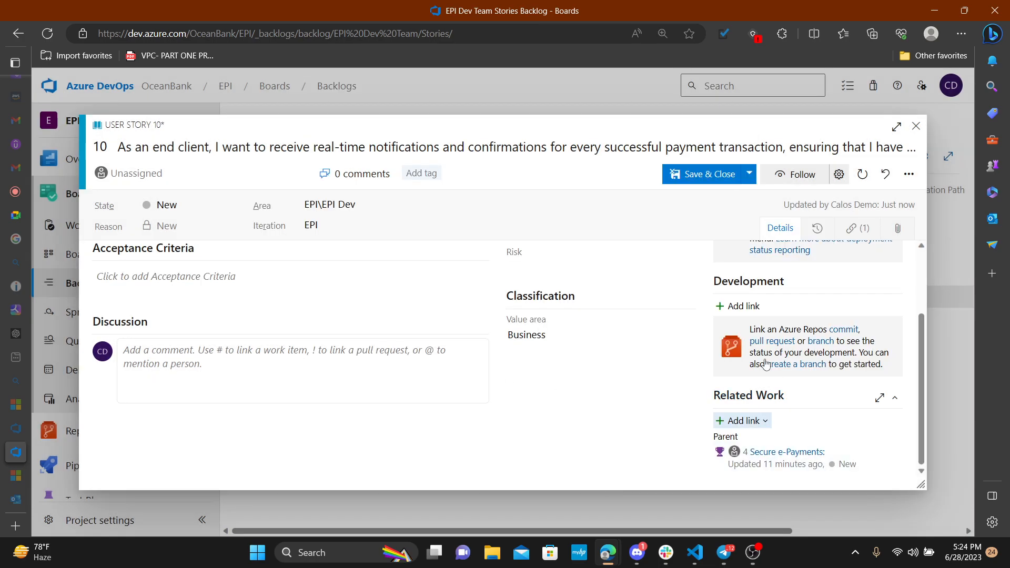
{"action": "left_click", "coordinate": [705, 174]}
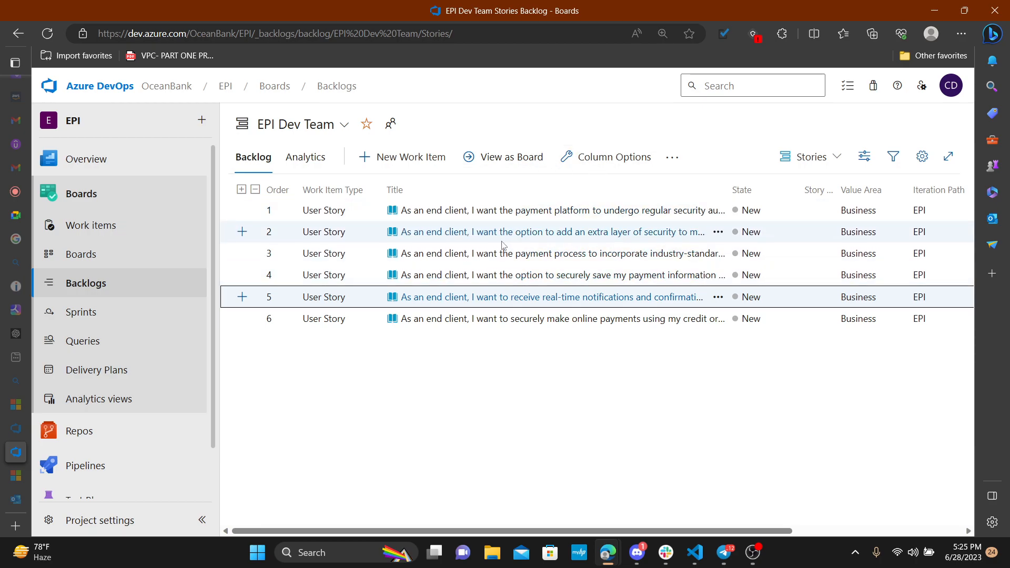
{"action": "left_click", "coordinate": [572, 442]}
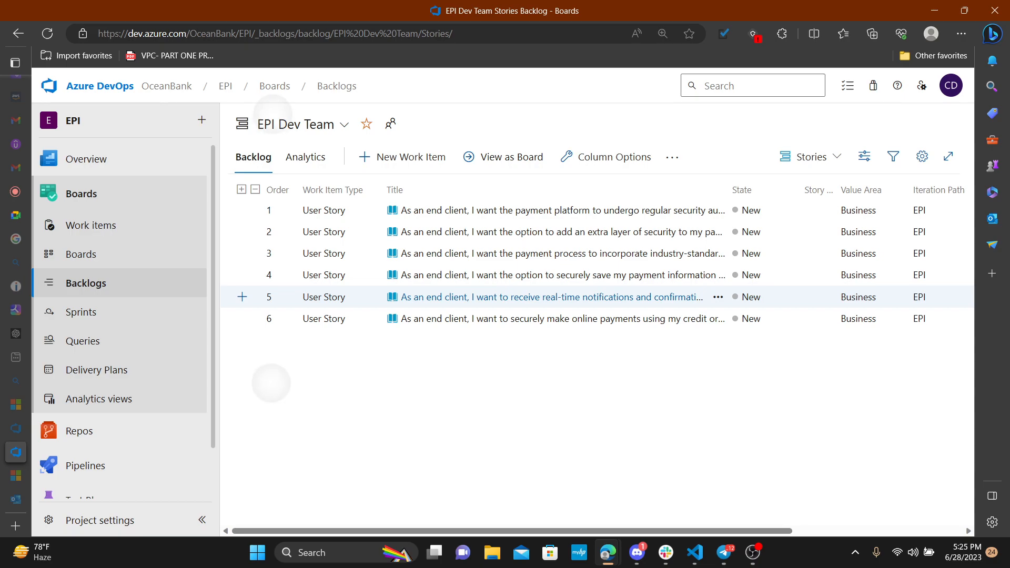
{"action": "scroll", "coordinate": [271, 245], "scroll_direction": "up", "scroll_amount": 2}
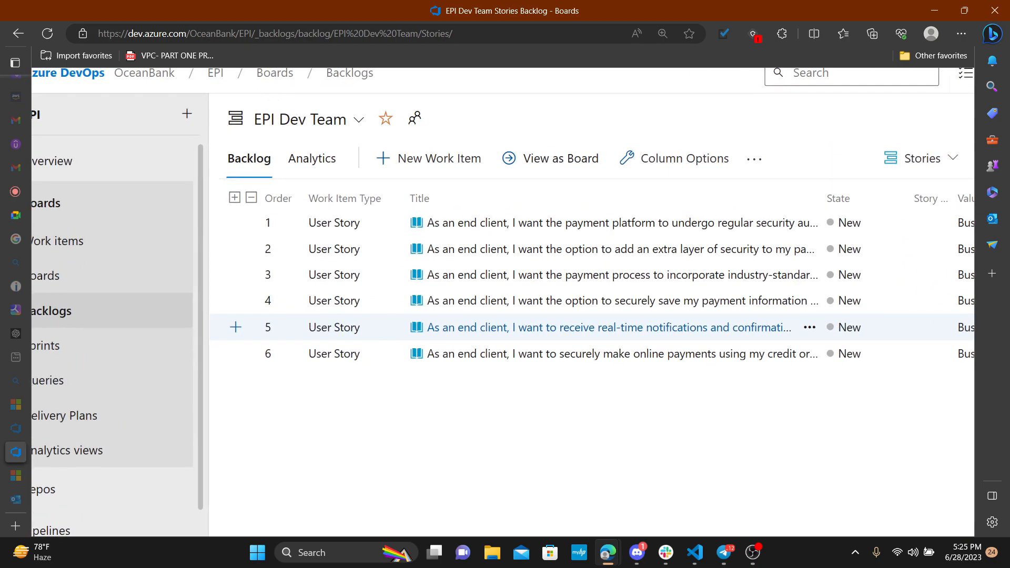
{"action": "scroll", "coordinate": [233, 298], "scroll_direction": "down", "scroll_amount": 2}
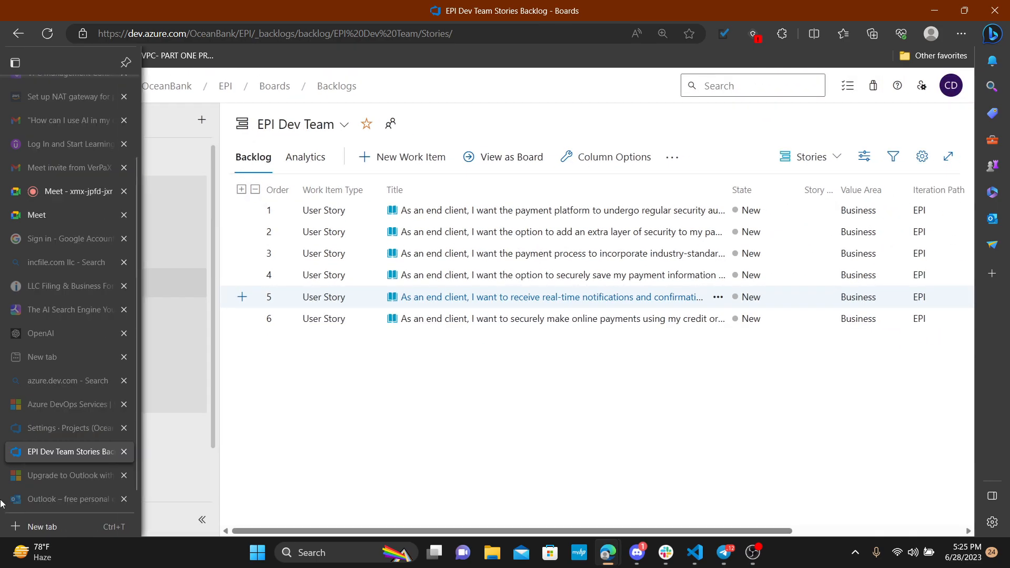
Step: Open the backlogs directory of the EPI project and open the EPI Dev Team backlog from it
{"action": "left_click", "coordinate": [67, 284]}
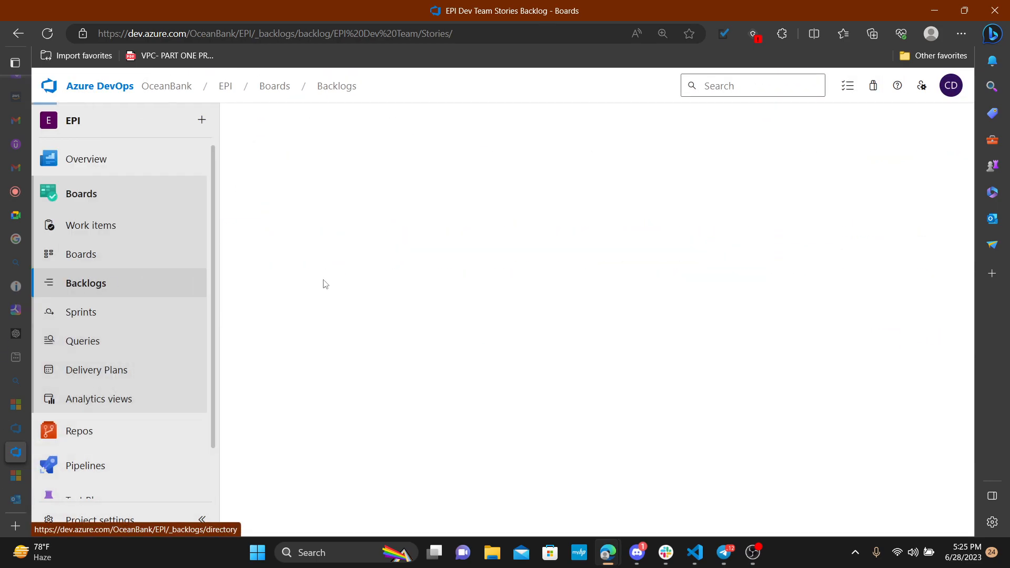
{"action": "left_click", "coordinate": [347, 231]}
{"action": "left_click", "coordinate": [351, 227]}
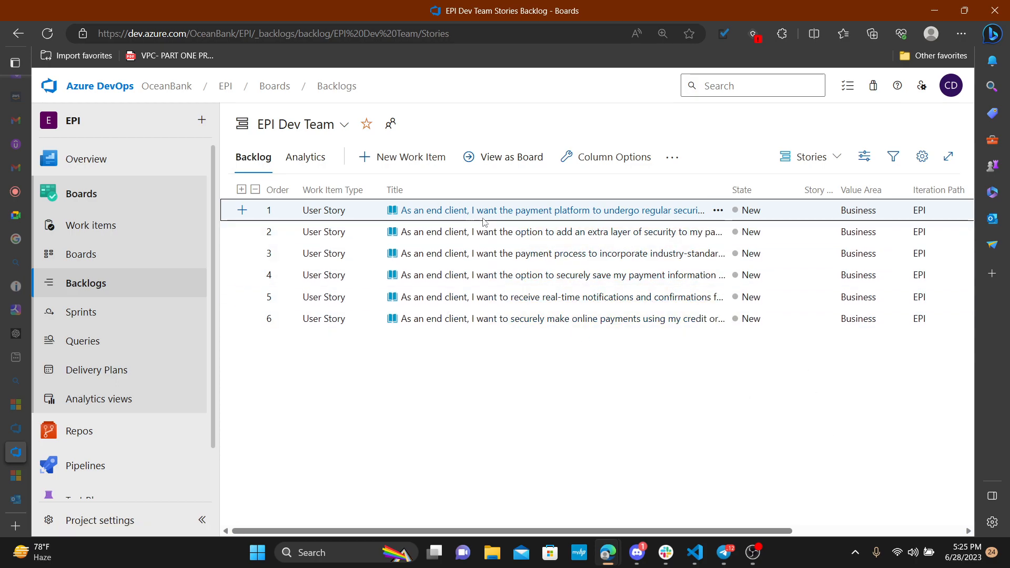
Step: Mark the EPI Dev Team backlog as a favorite and remove the favorite mark again
{"action": "key", "text": "ctrl+plus"}
{"action": "key", "text": "ctrl+plus"}
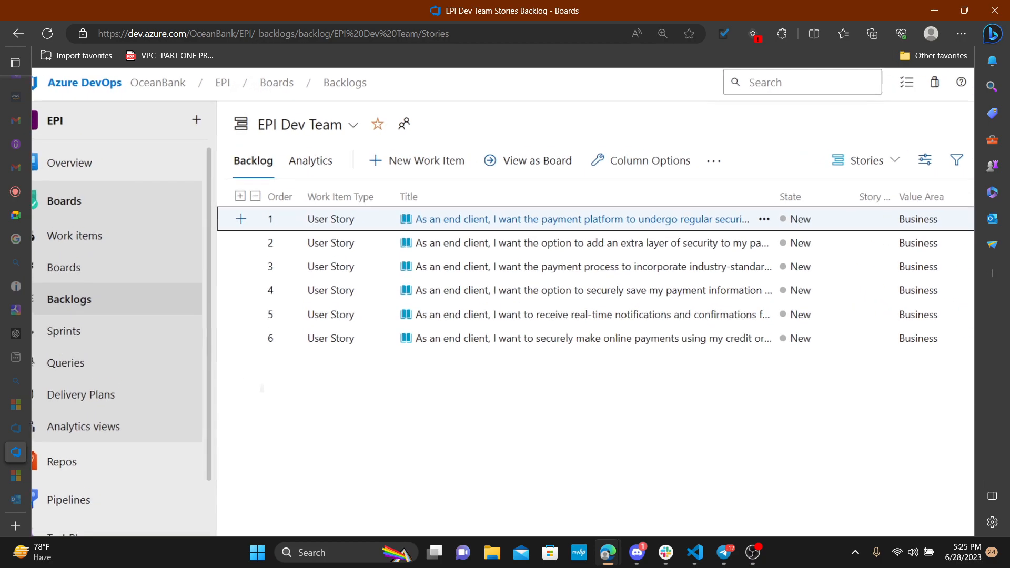
{"action": "left_click", "coordinate": [535, 461]}
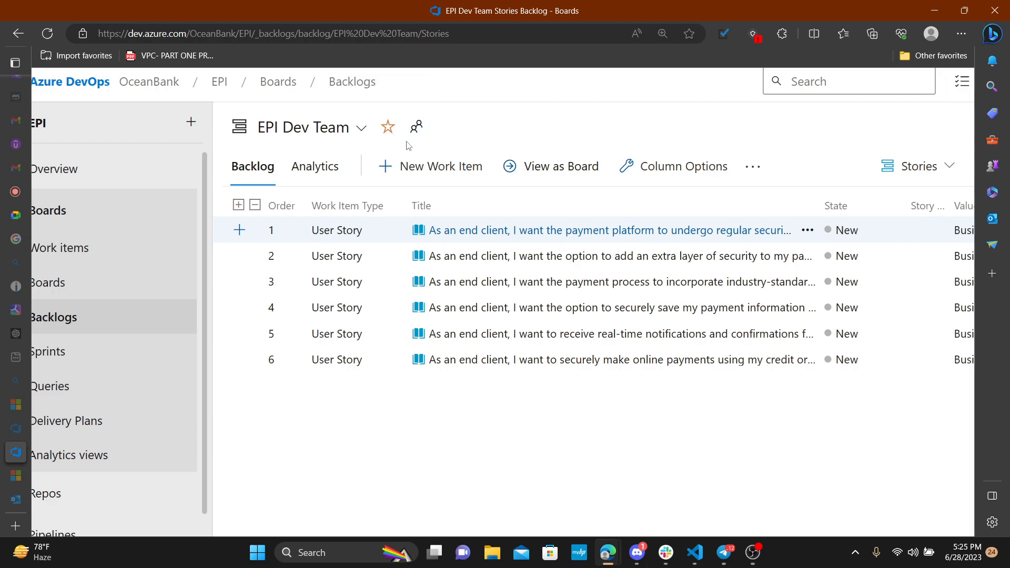
{"action": "left_click", "coordinate": [387, 128]}
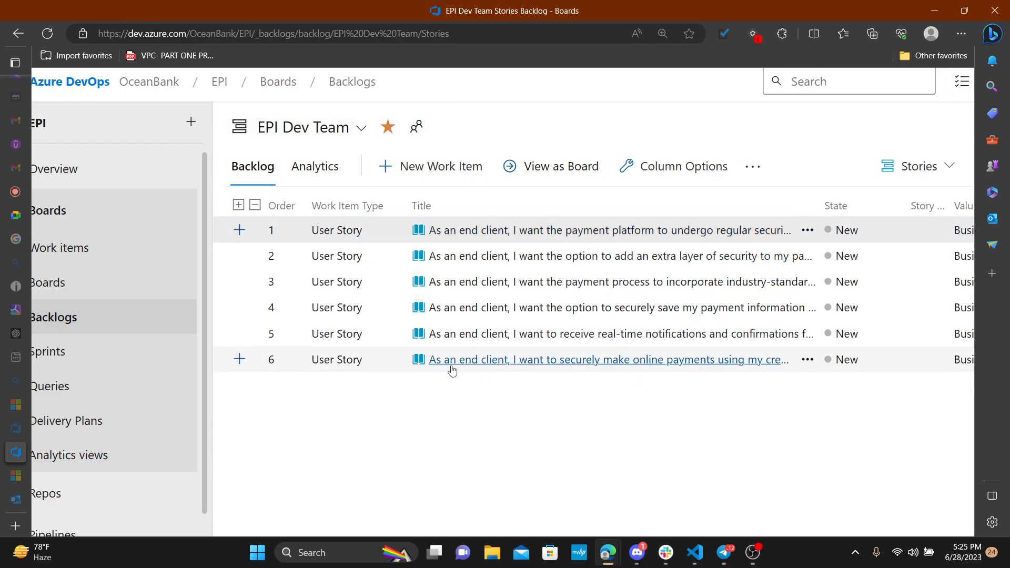
{"action": "scroll", "coordinate": [330, 141], "scroll_direction": "down", "scroll_amount": 2}
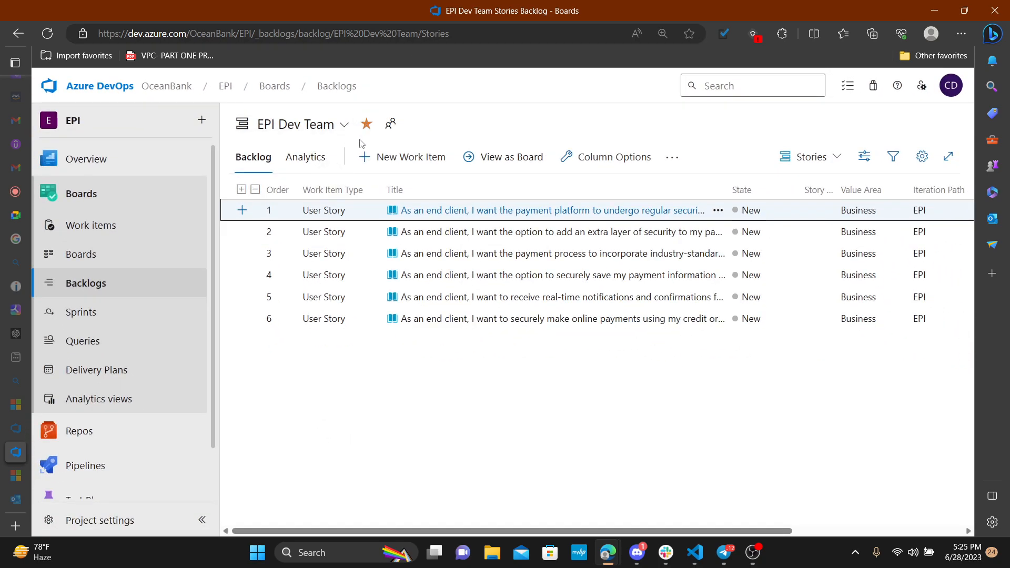
{"action": "left_click", "coordinate": [366, 124]}
{"action": "scroll", "coordinate": [349, 112], "scroll_direction": "up", "scroll_amount": 2}
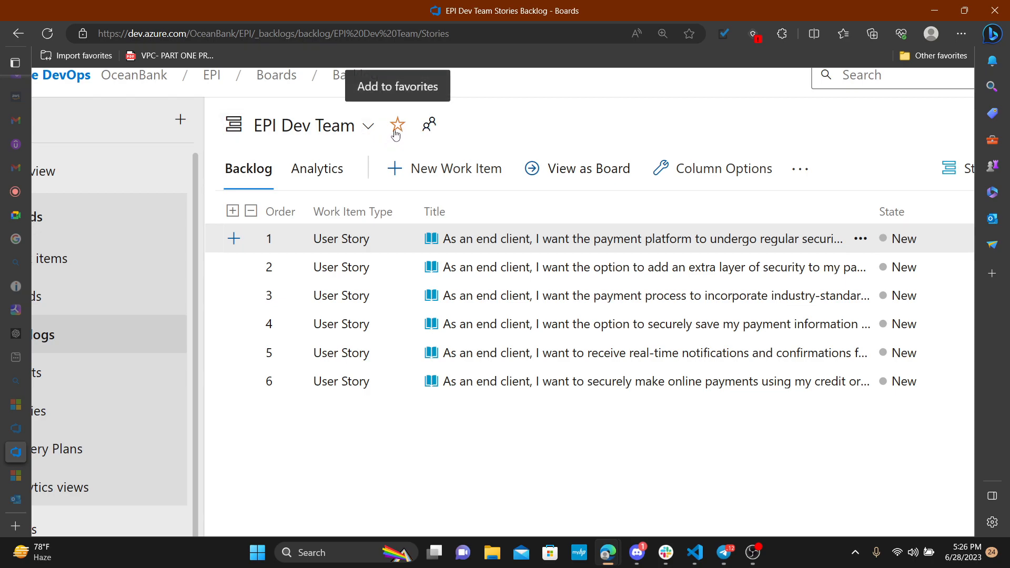
Step: Add the EPI Dev Team backlog to the favorites
{"action": "left_click", "coordinate": [397, 127]}
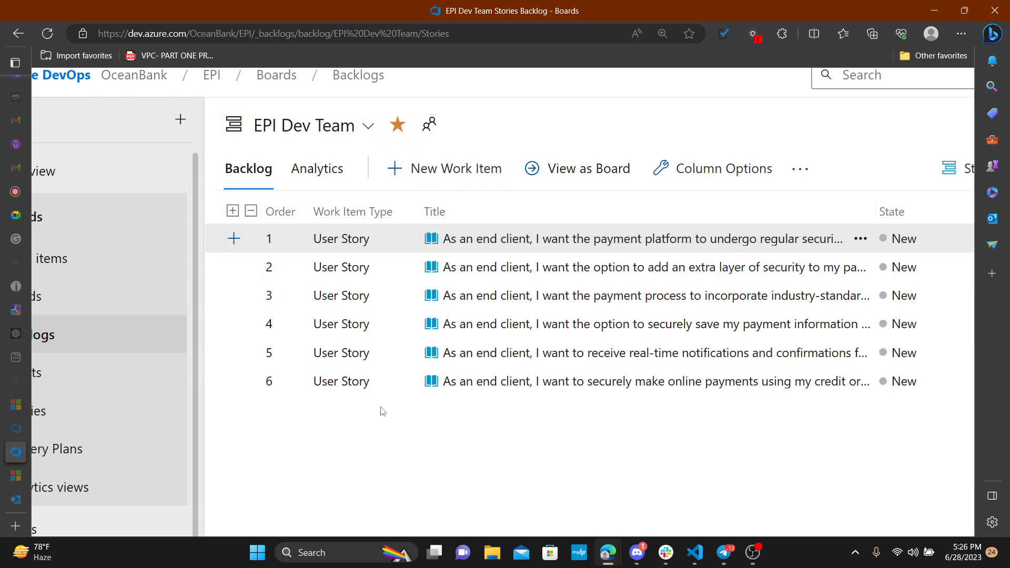
{"action": "key", "text": "ctrl+minus"}
{"action": "key", "text": "ctrl+minus"}
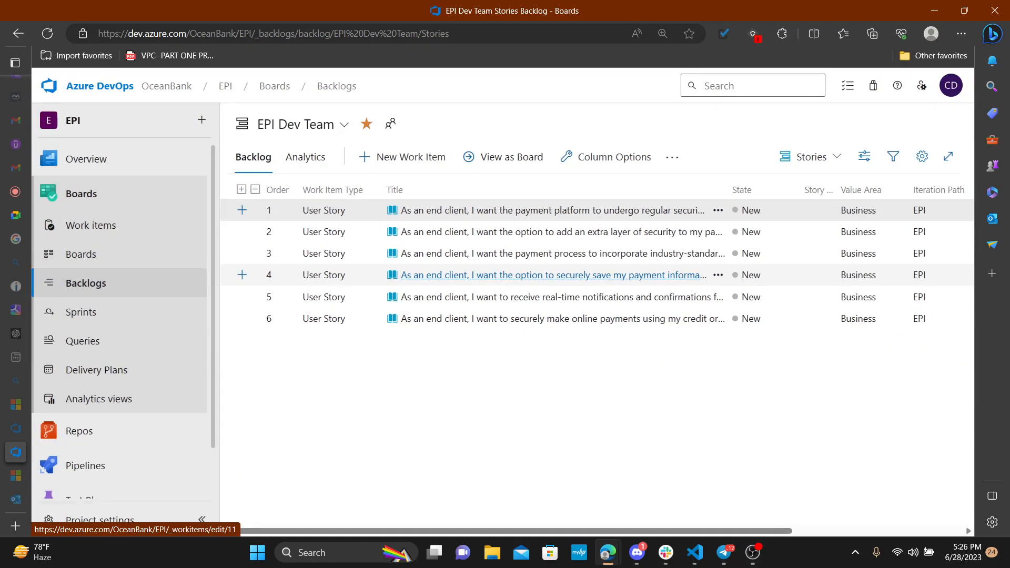
Step: Widen the Title column of the stories backlog so more of each user story's title is readable
{"action": "left_click", "coordinate": [545, 368]}
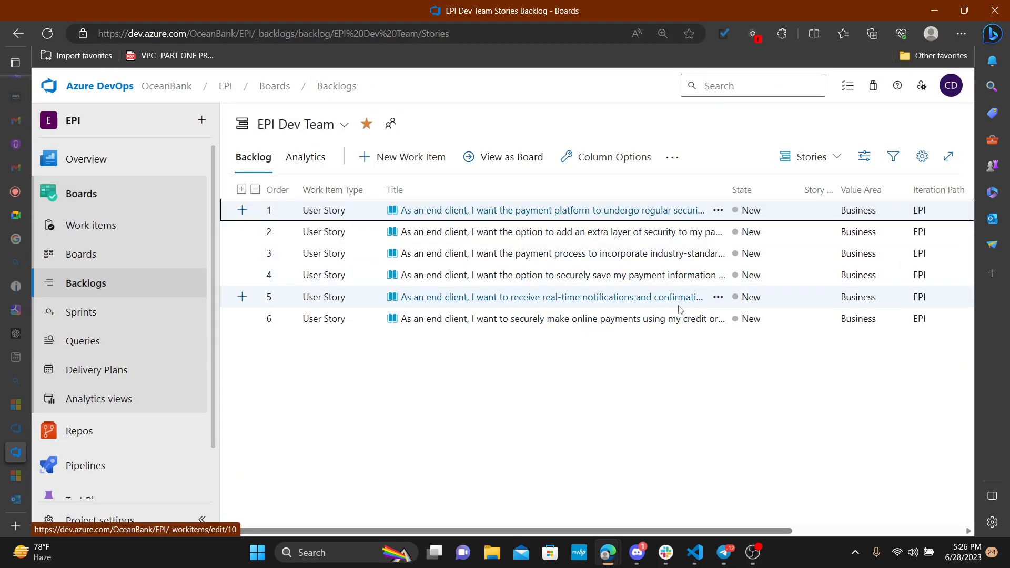
{"action": "left_click_drag", "start_coordinate": [728, 189], "coordinate": [779, 189]}
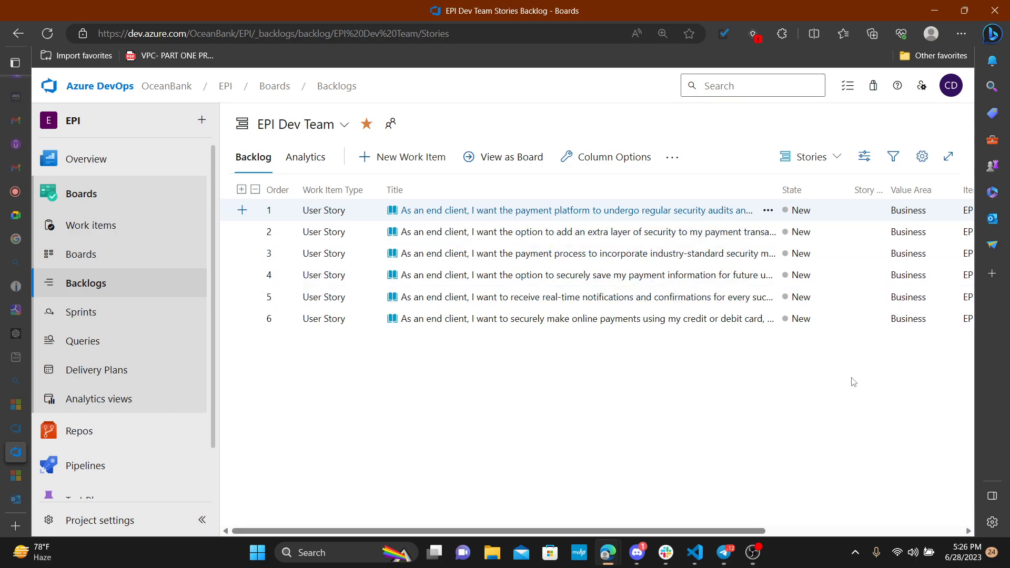
{"action": "left_click_drag", "start_coordinate": [772, 185], "coordinate": [814, 186]}
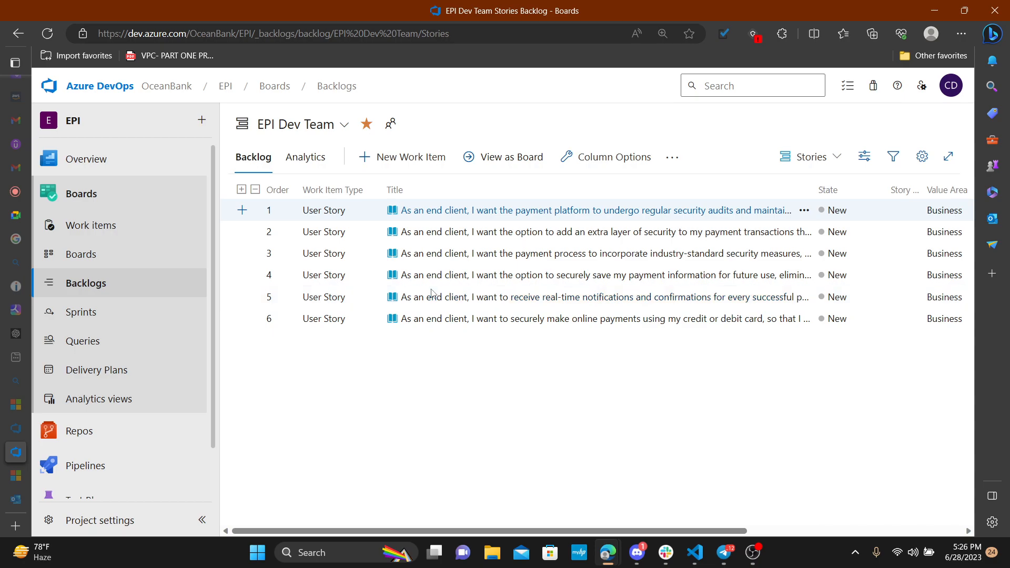
{"action": "left_click", "coordinate": [804, 211]}
{"action": "key", "text": "alt+Tab"}
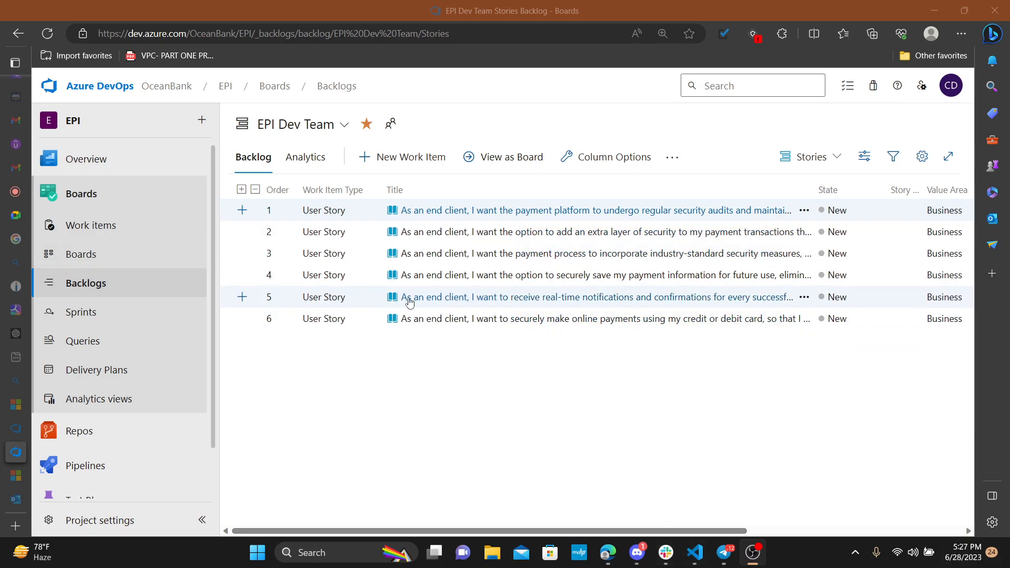
{"action": "scroll", "coordinate": [489, 337], "scroll_direction": "up", "scroll_amount": 1}
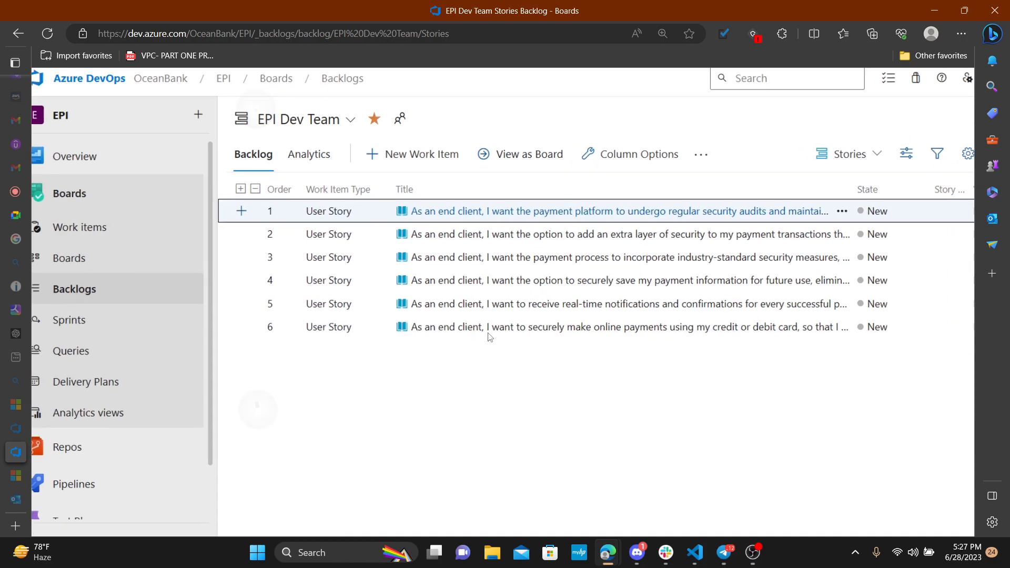
{"action": "scroll", "coordinate": [490, 336], "scroll_direction": "down", "scroll_amount": 1}
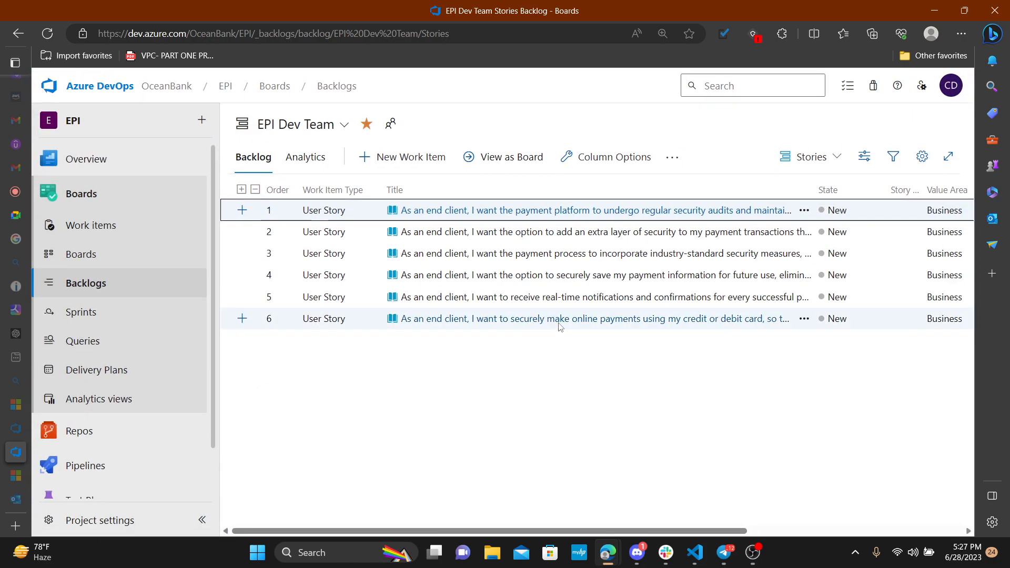